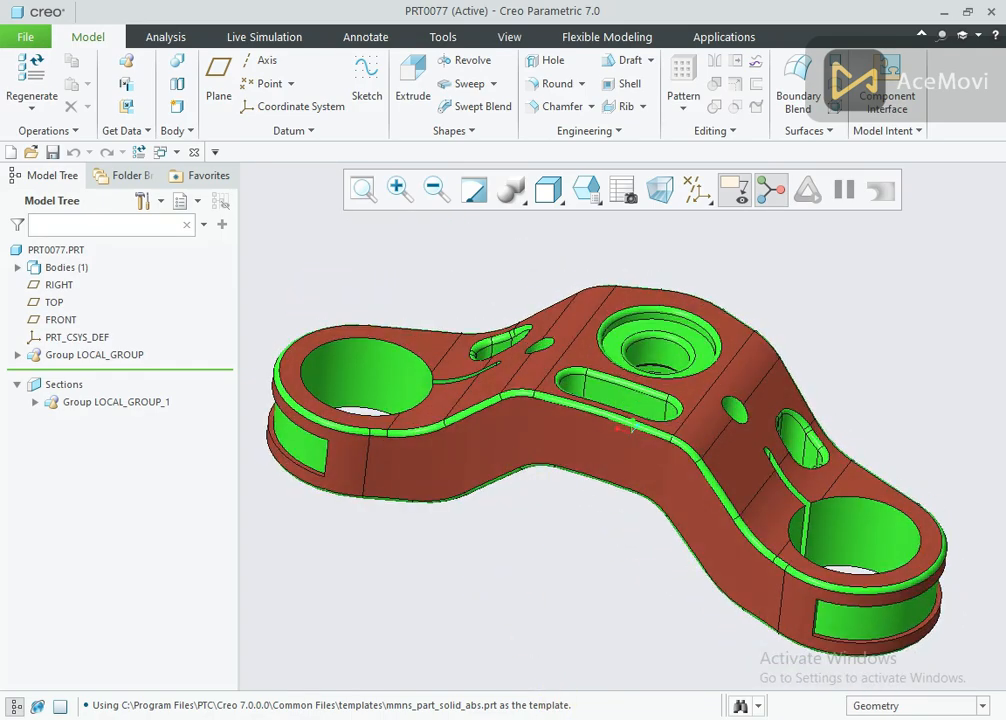
Step: Check the reference drawing, activate the PRT0079 part window and display all datum features
key(alt+Tab)
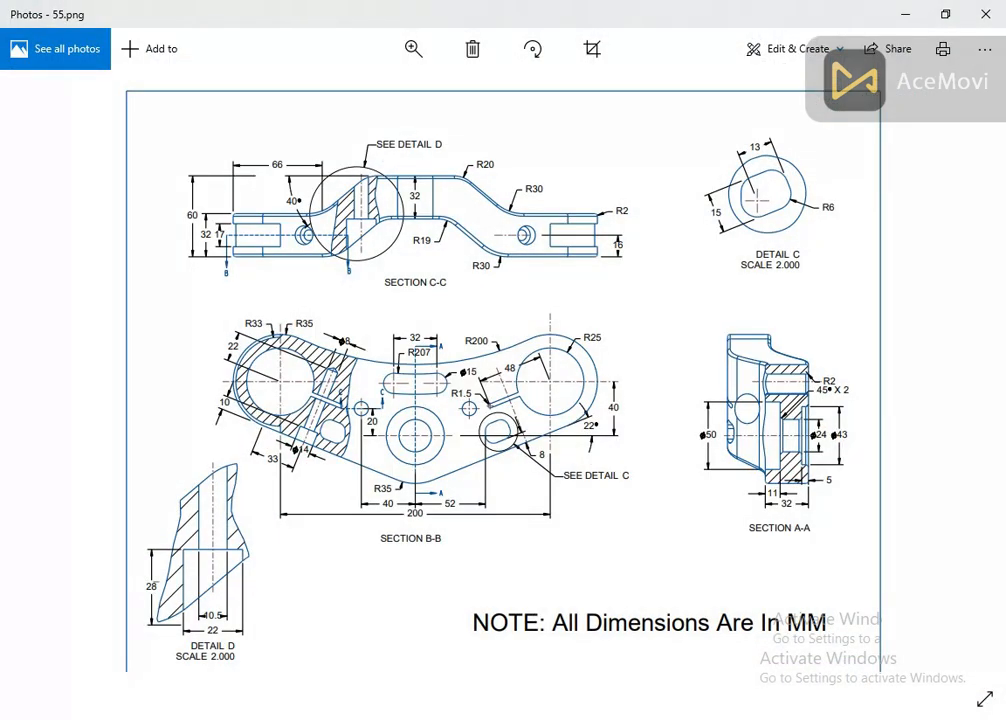
key(alt+Tab)
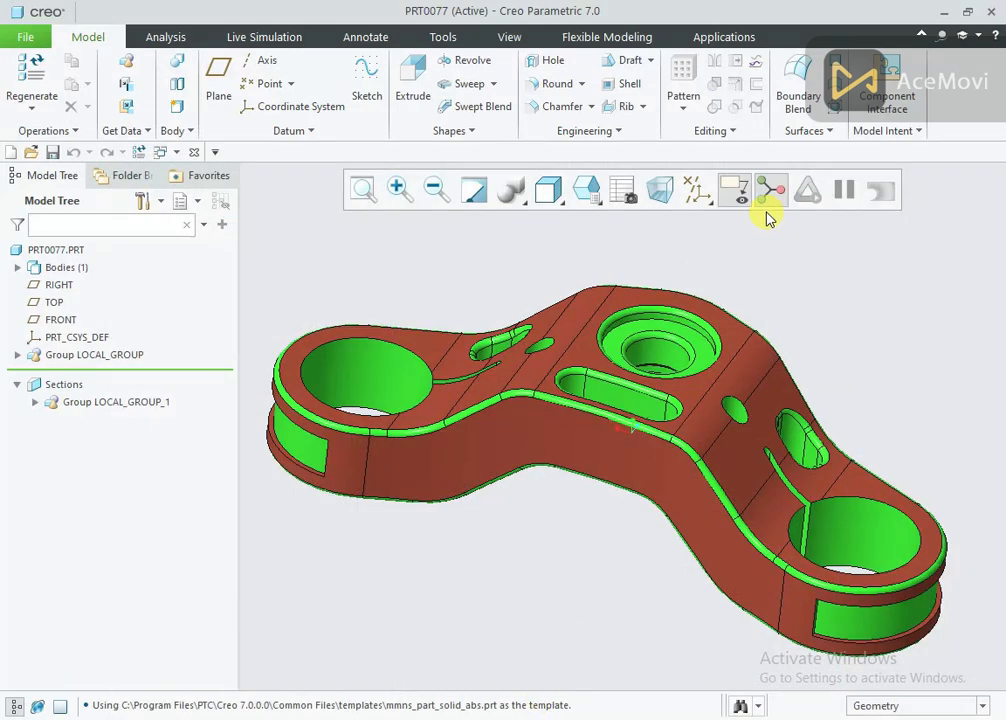
click(515, 40)
click(963, 115)
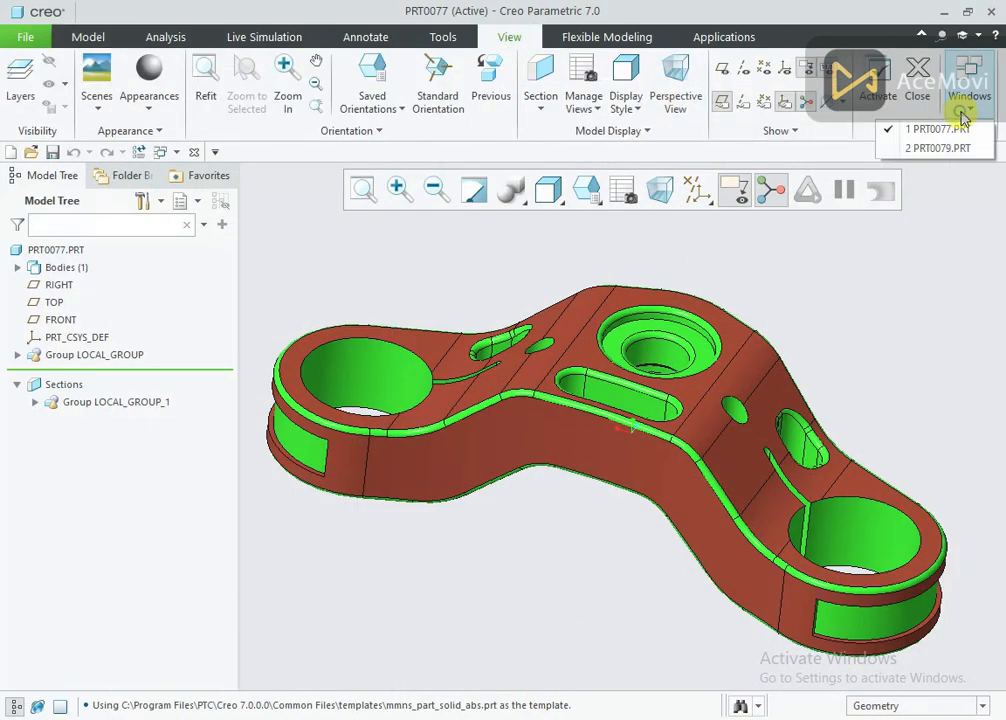
click(955, 148)
click(697, 192)
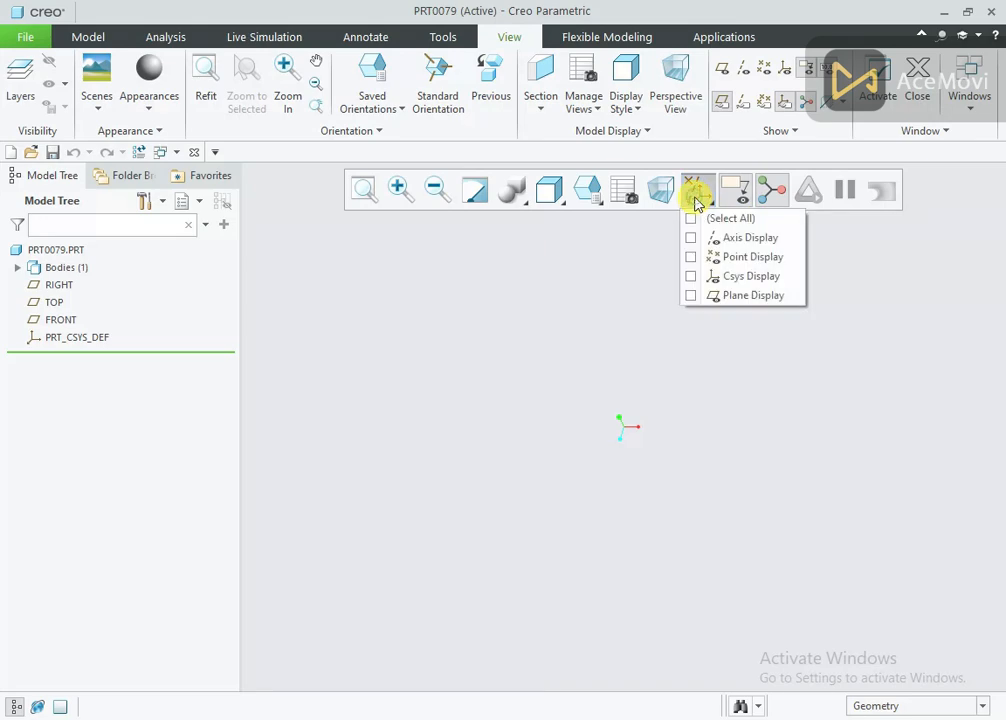
click(700, 218)
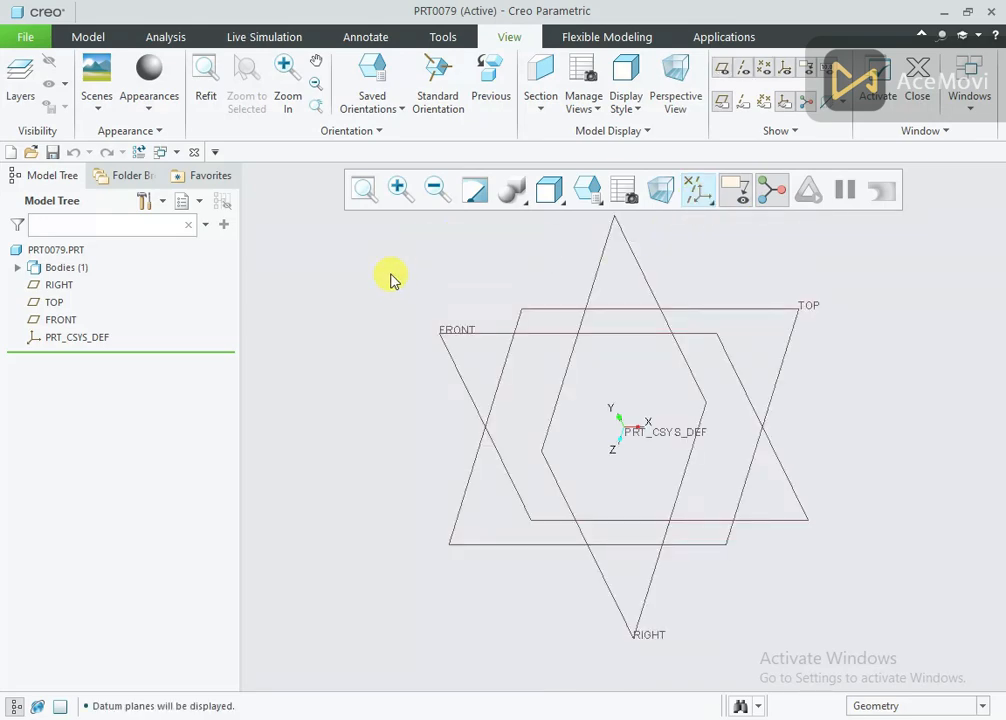
Step: Consult the 55.png drawing, start an extrude sketch on the FRONT plane and orient the view parallel to the sketch
click(548, 712)
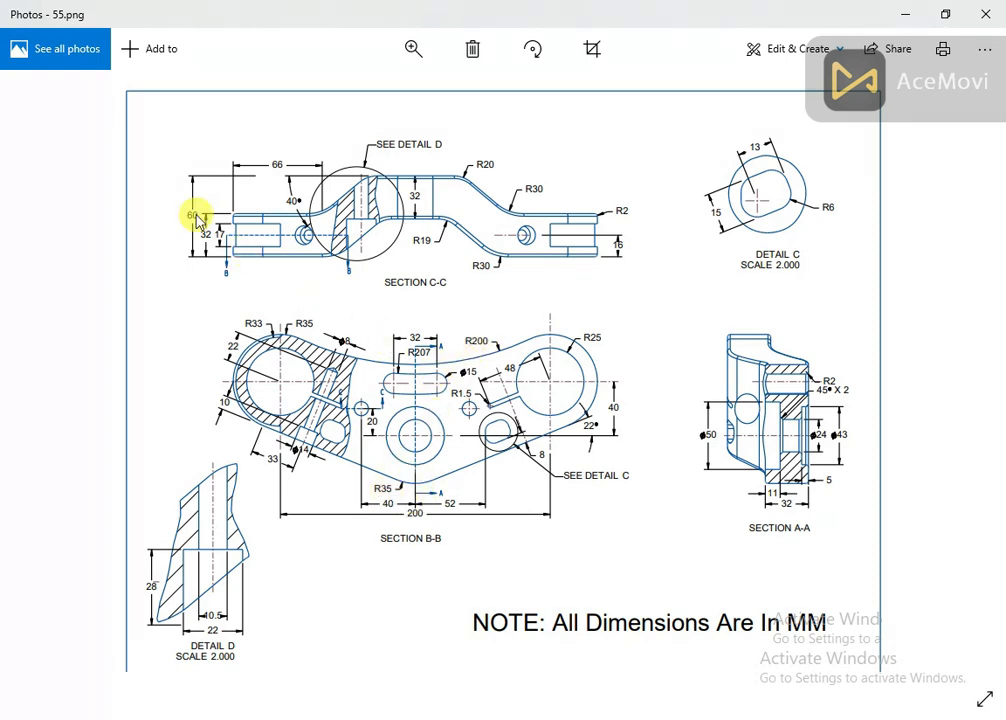
click(528, 719)
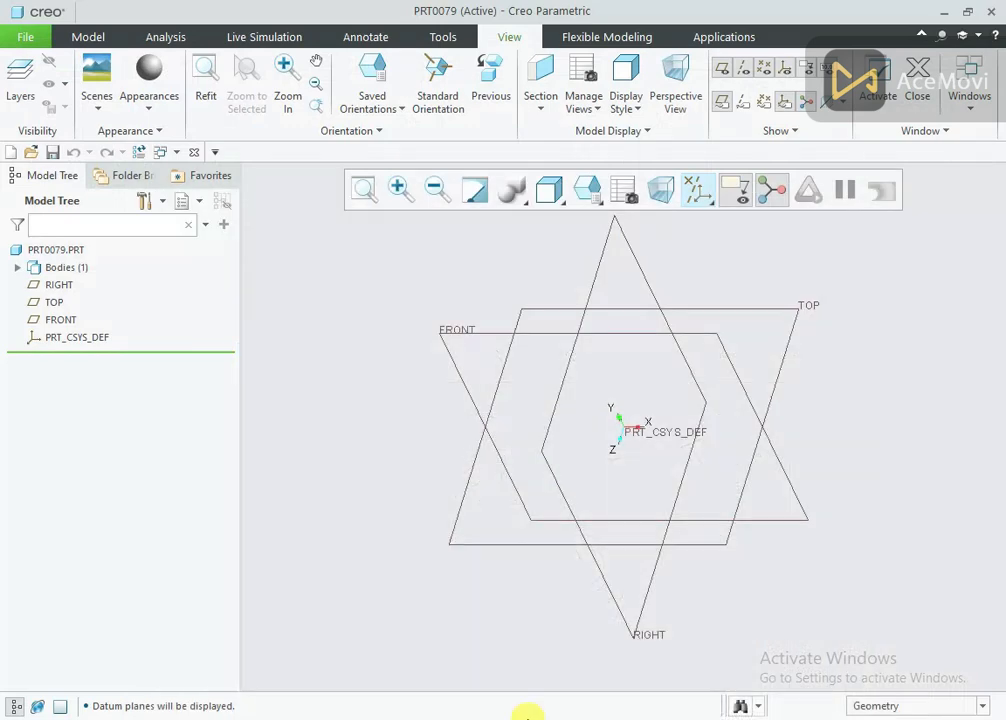
click(62, 320)
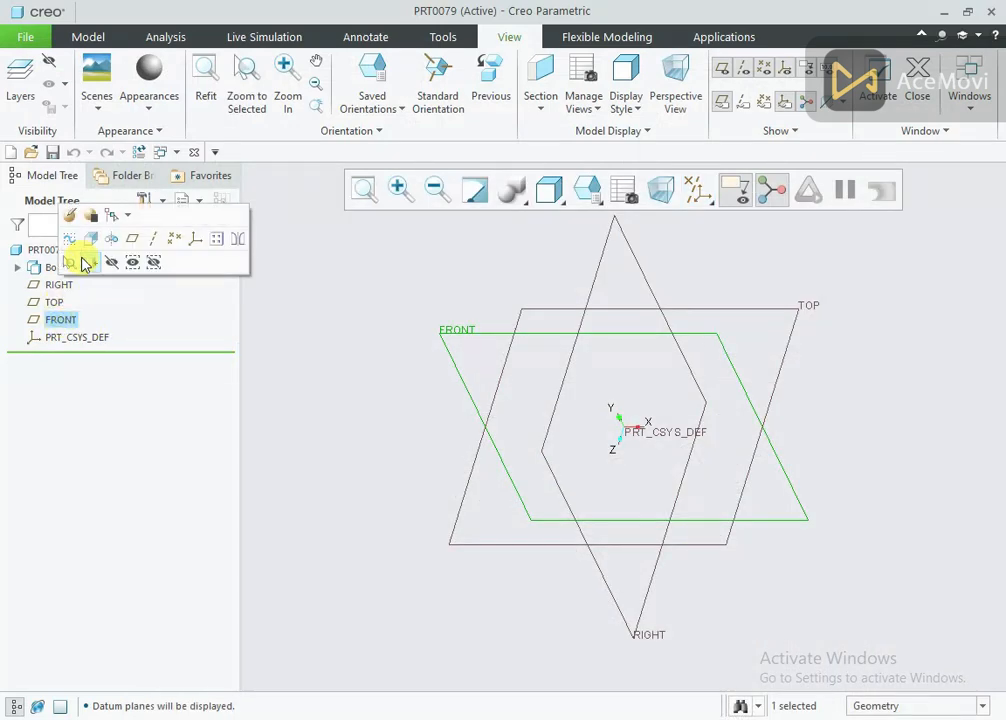
click(83, 238)
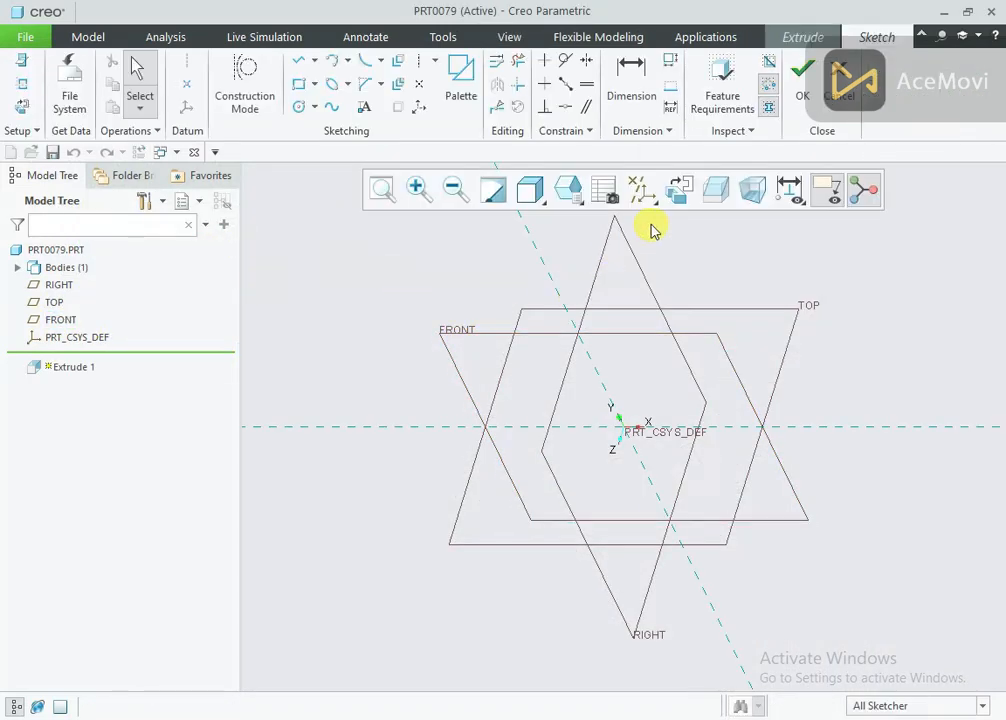
click(678, 190)
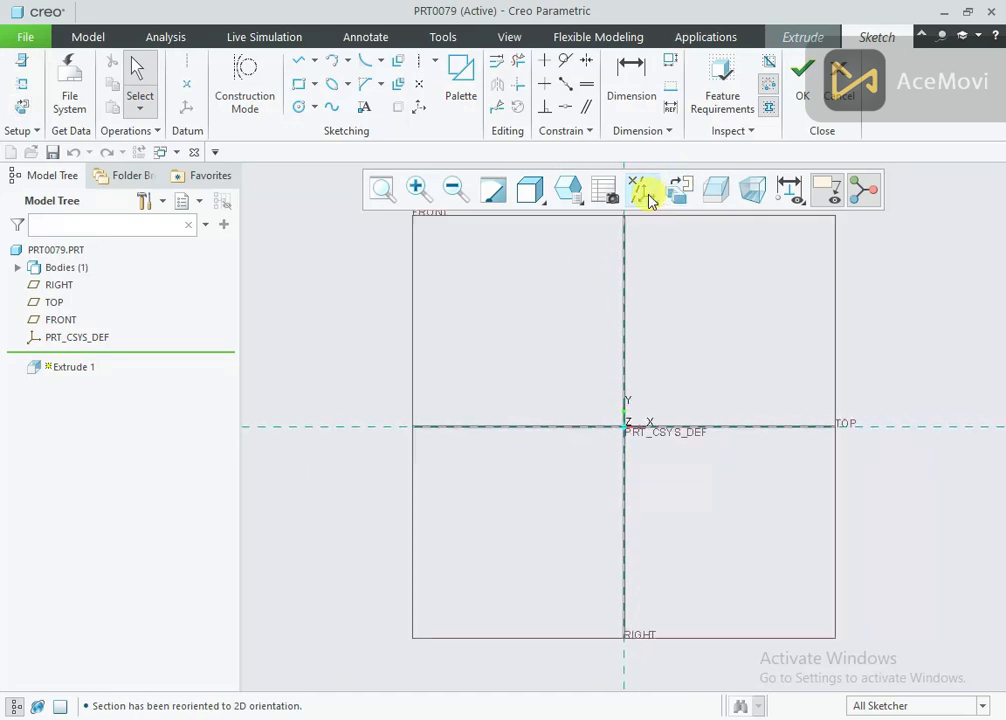
Step: Hide all datum features in the sketch view
click(648, 199)
click(655, 218)
click(389, 272)
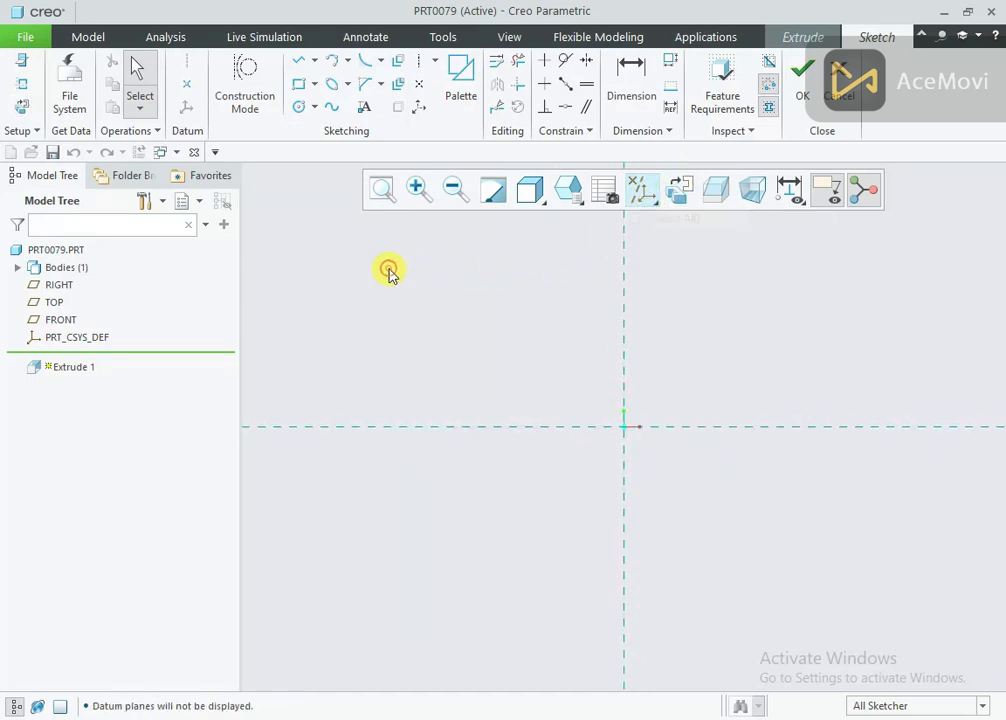
Step: Sketch a circle about 108.5 mm in diameter above and left of the origin and mirror it about the vertical reference
right_click(389, 272)
click(480, 303)
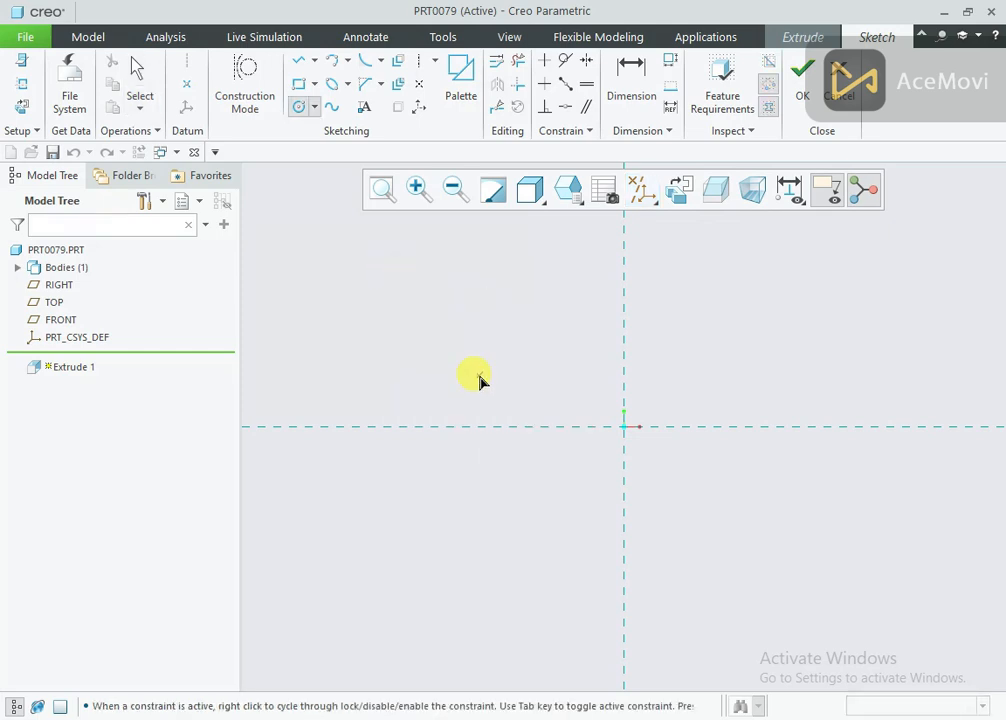
click(485, 372)
click(503, 412)
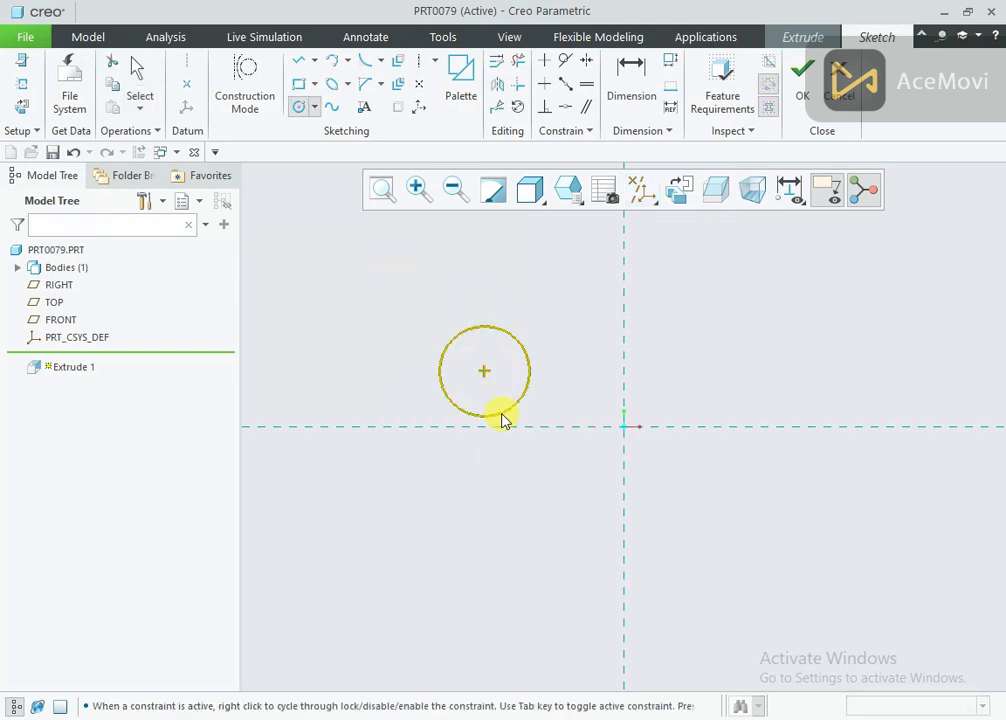
middle_click(548, 334)
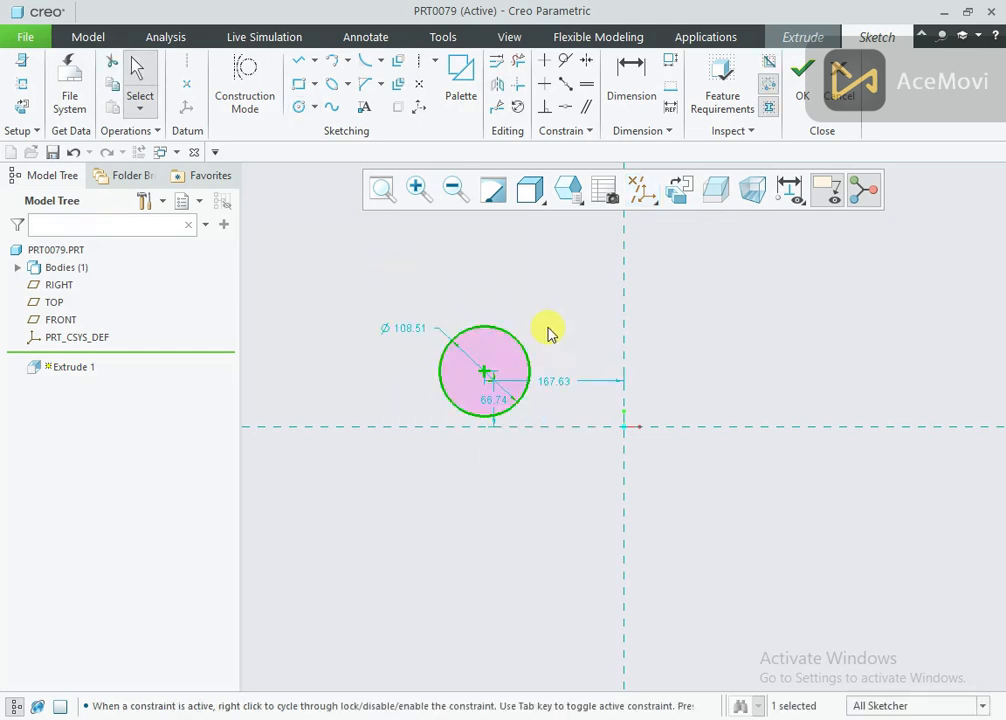
click(497, 84)
click(623, 281)
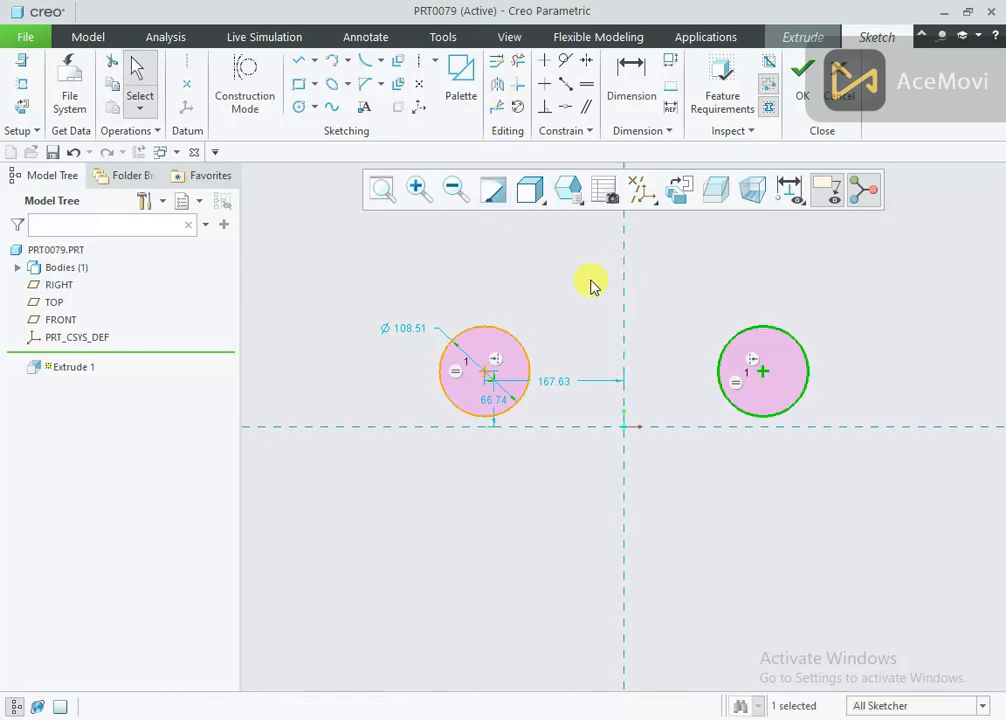
Step: Dimension the horizontal distance between the two circle centres as 200 mm
right_click(586, 284)
click(753, 314)
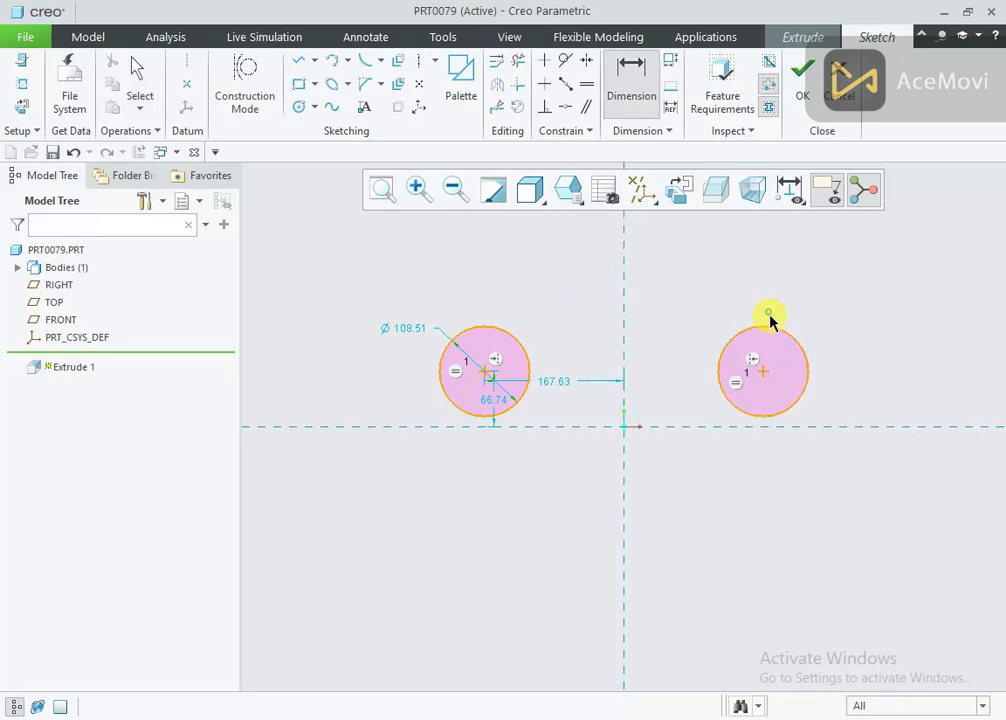
click(486, 373)
middle_click(596, 304)
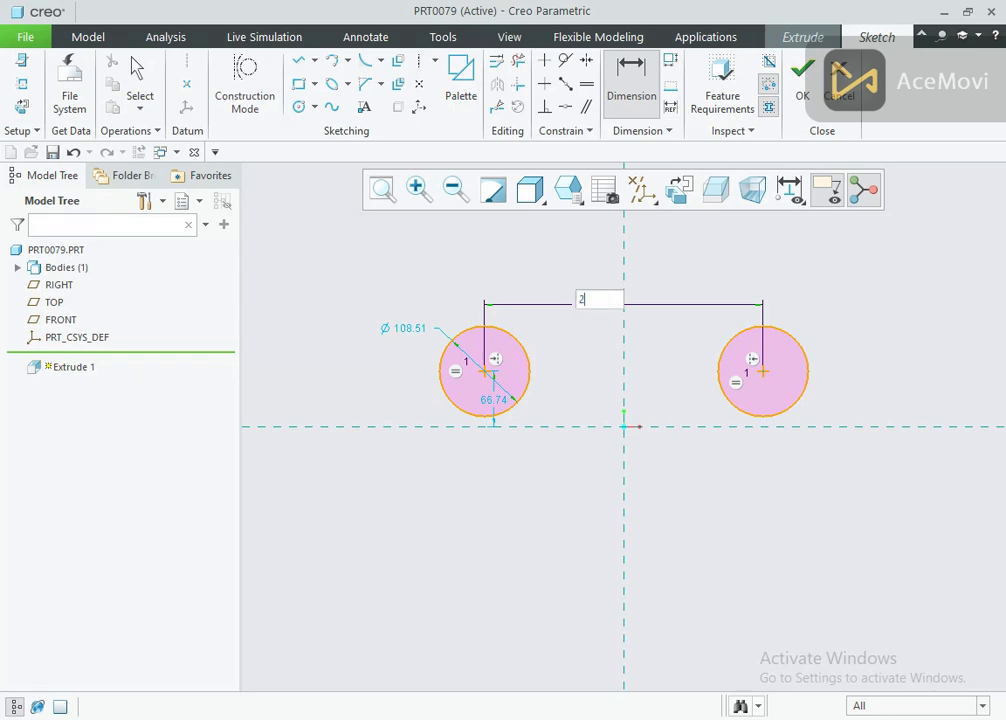
text(200)
key(Return)
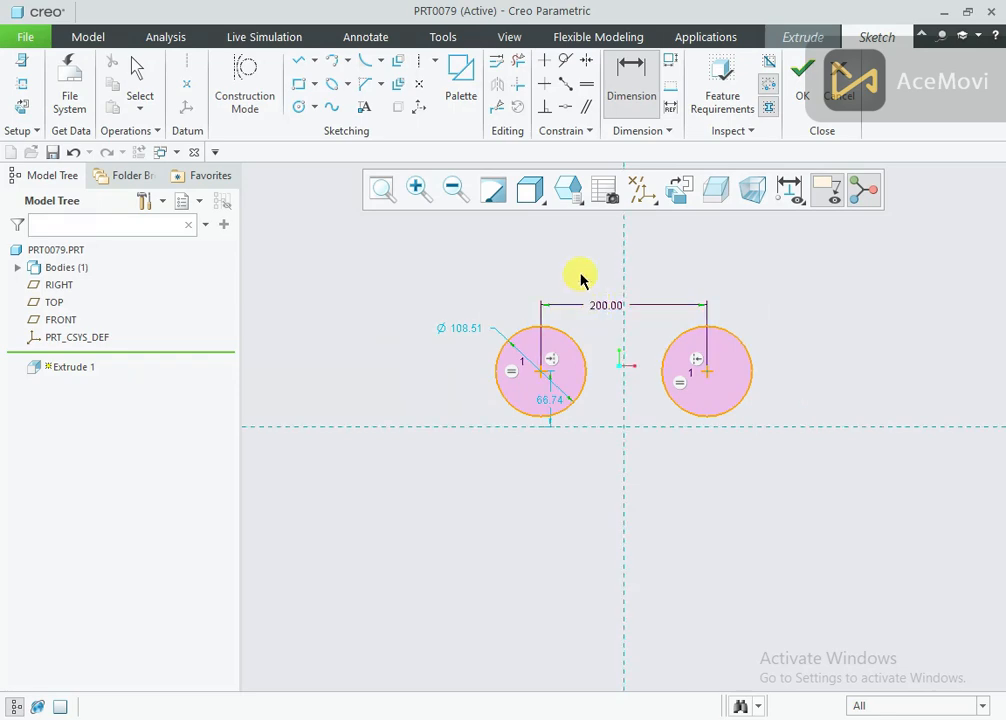
middle_click(581, 281)
Step: Set the left circle centre's height above the horizontal reference to 40 mm, with the dimension placed outside the circle
drag(546, 404, 455, 404)
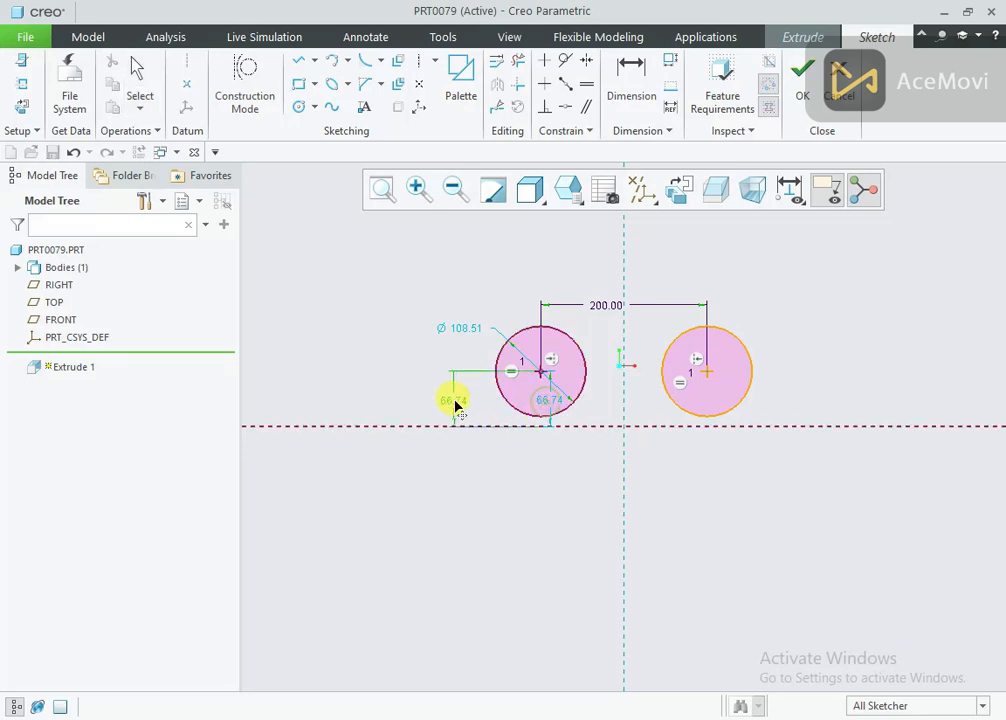
double_click(455, 401)
text(40)
key(Return)
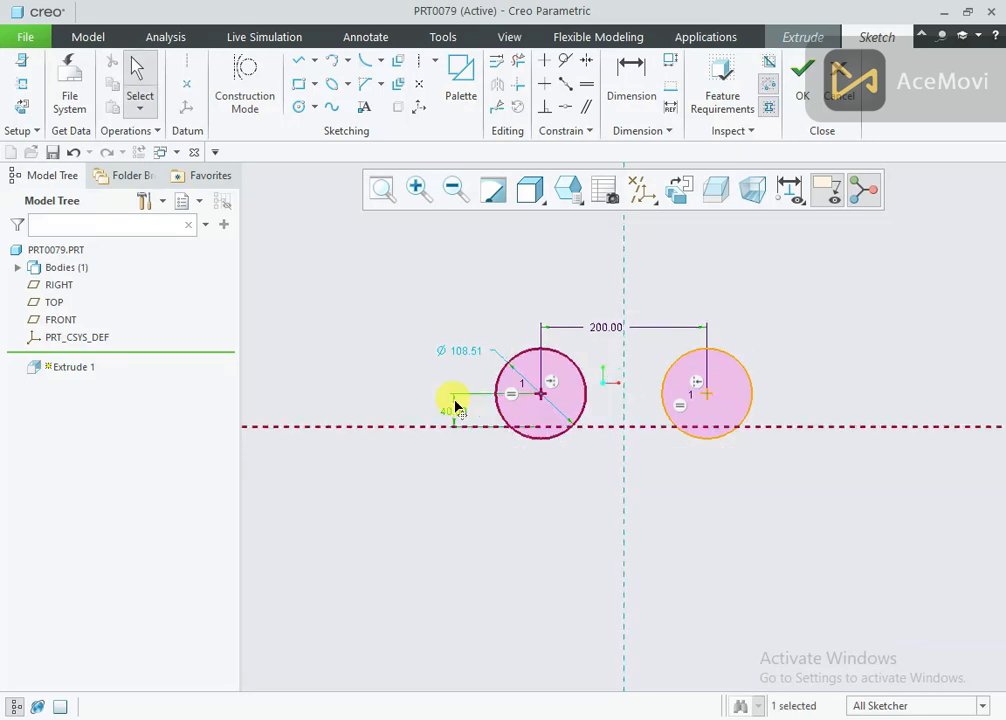
Step: Convert the left circle's diameter dimension to a radius and set it to 35 mm
click(451, 348)
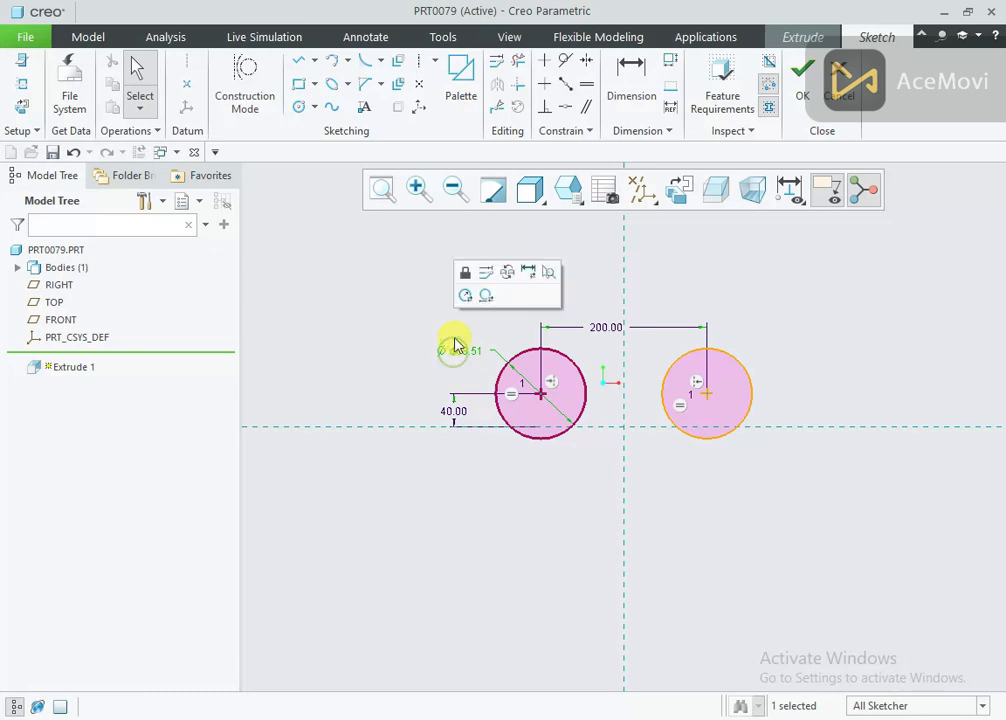
click(460, 293)
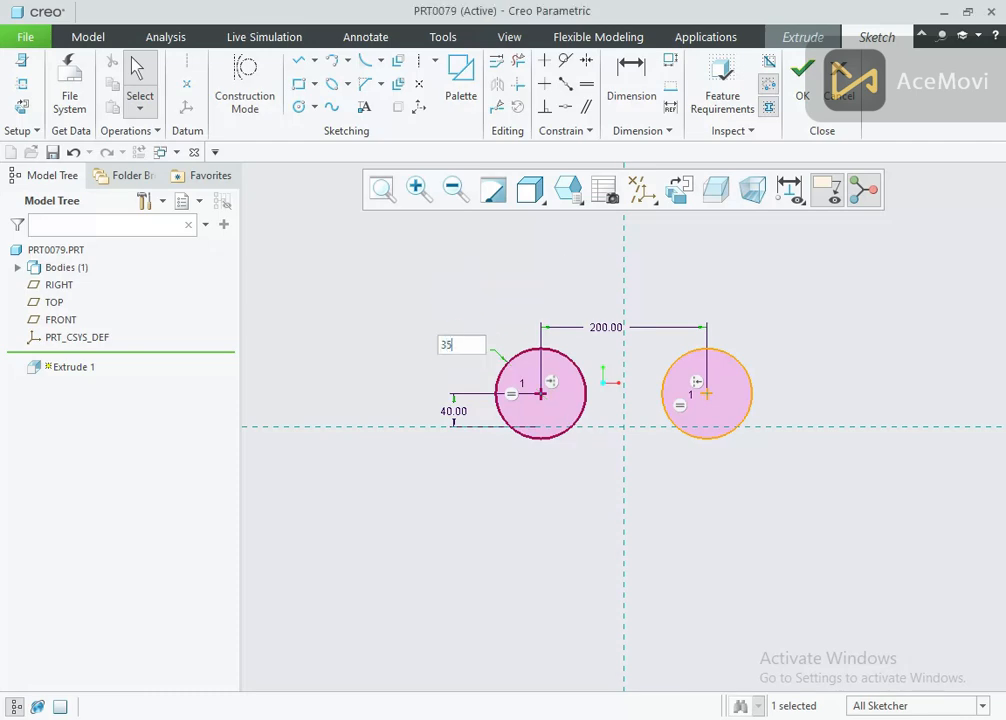
key(Return)
Step: Sketch a downward-curving arc of about 268 mm radius connecting the upper parts of the two circles
scroll(653, 437, up, 2)
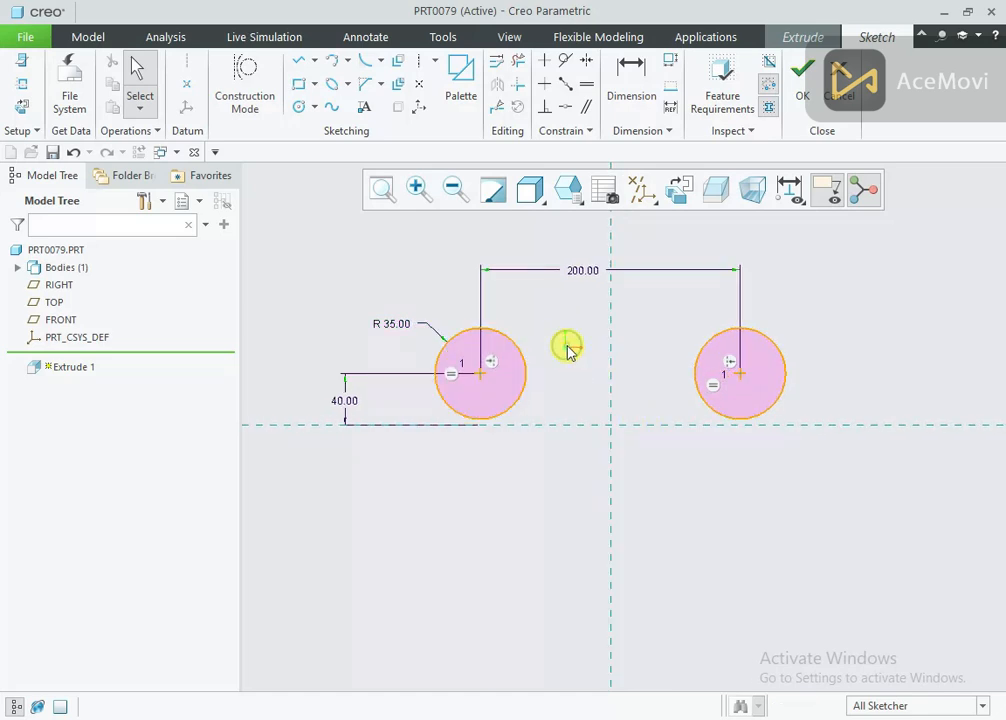
right_click(548, 306)
click(662, 335)
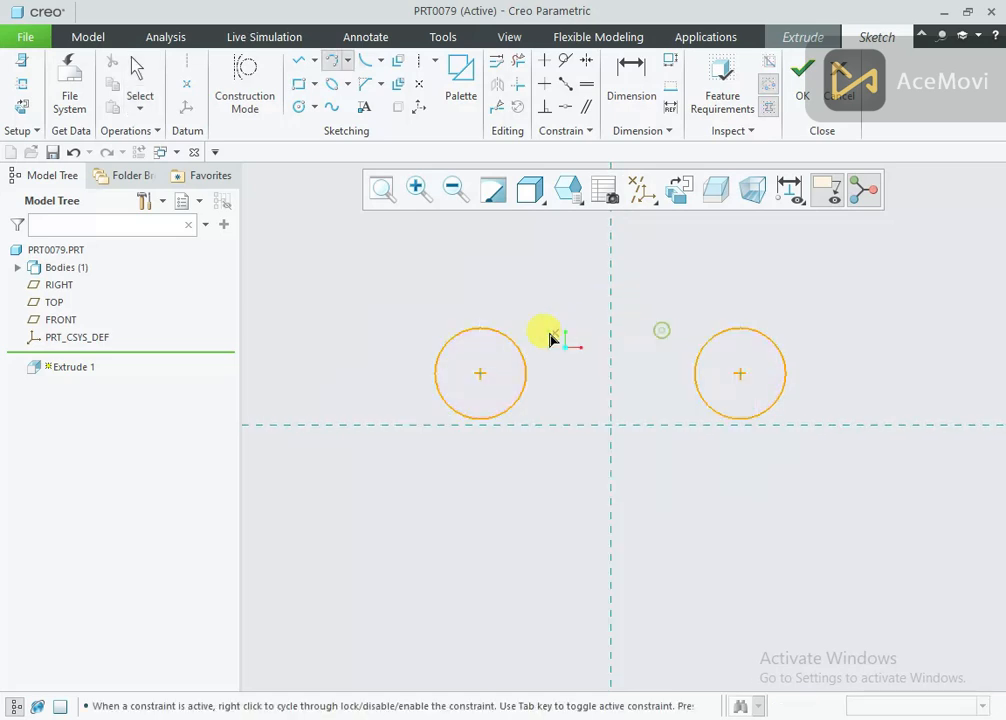
click(502, 334)
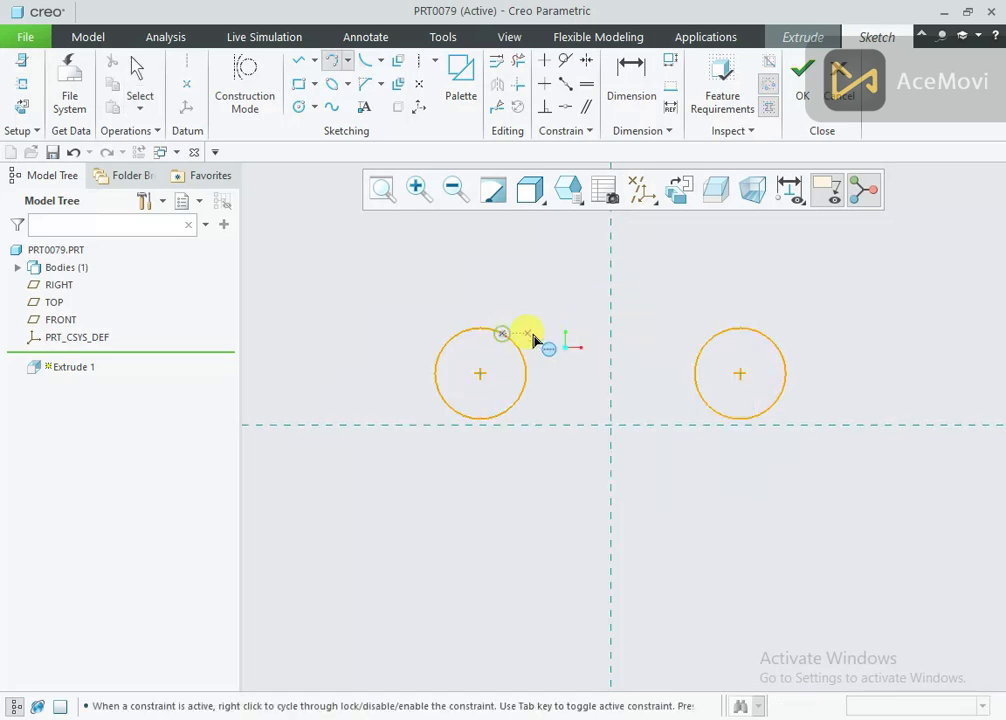
click(709, 340)
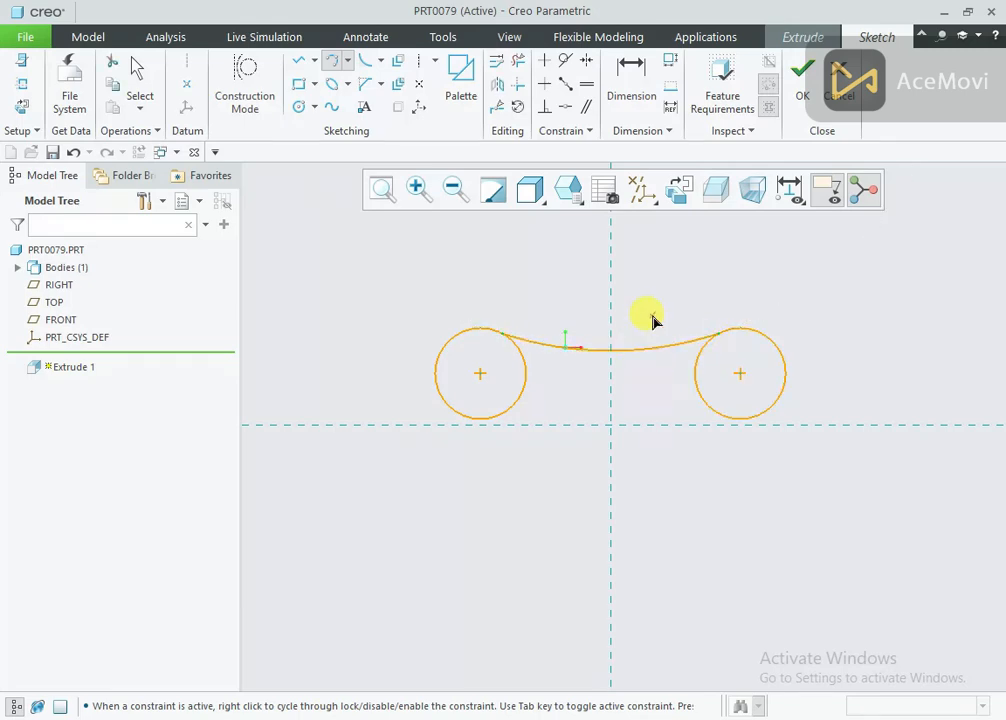
click(650, 318)
Step: Make the connecting arc tangent to both the left and right circles
click(566, 60)
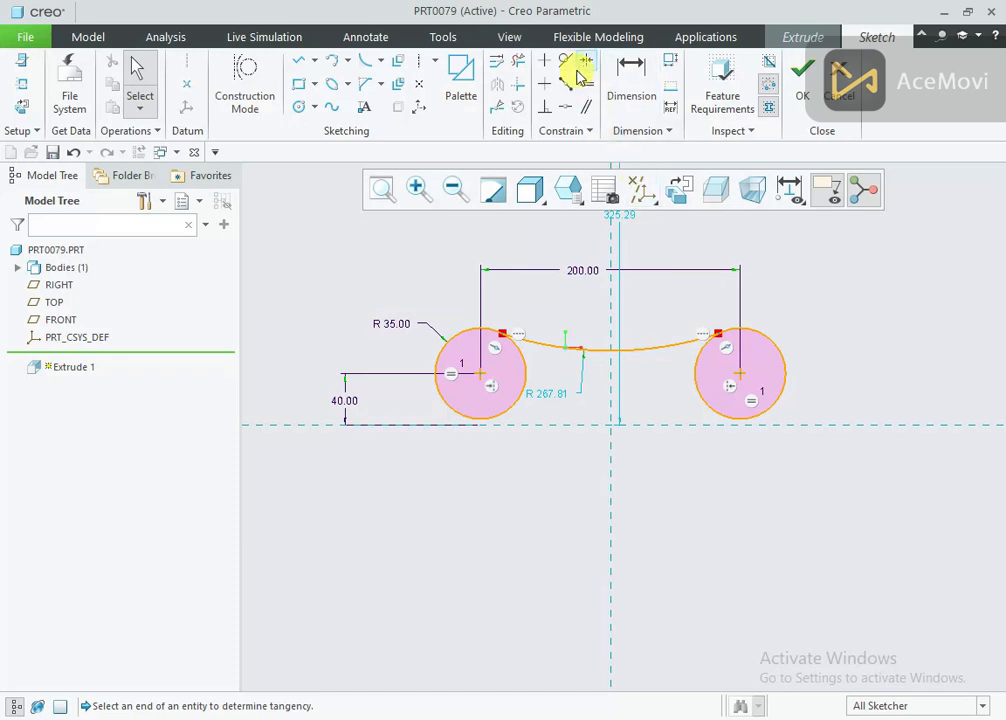
click(535, 350)
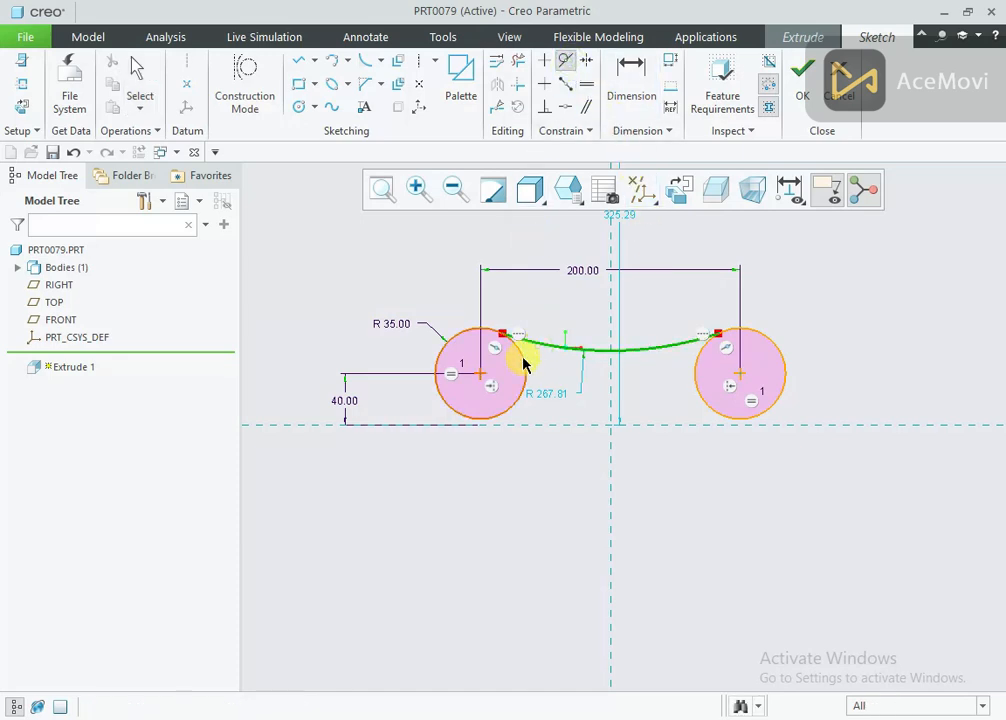
click(522, 359)
click(678, 350)
click(697, 358)
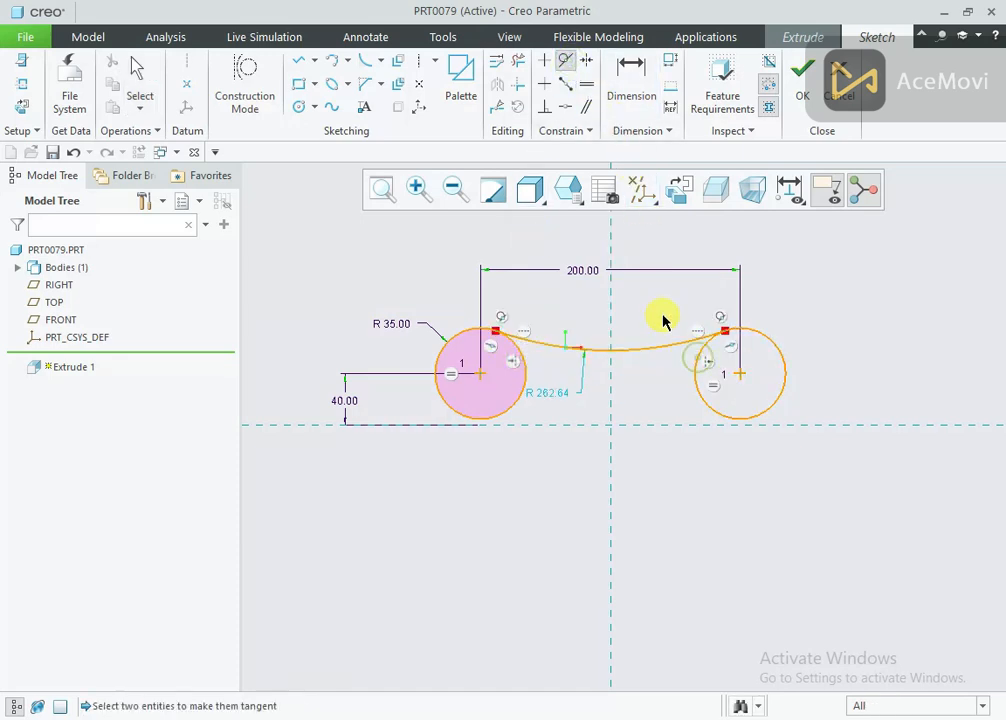
middle_click(658, 312)
Step: Sketch a tangent line from the left circle's underside down to the vertical reference and mirror it about that reference
right_click(651, 301)
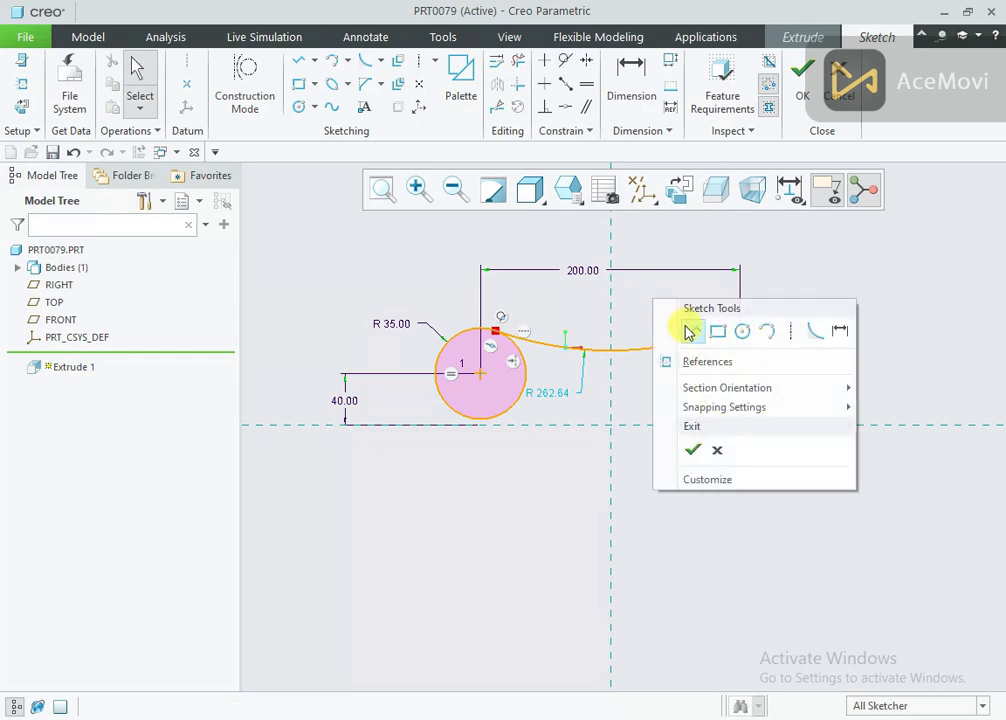
click(690, 330)
click(458, 412)
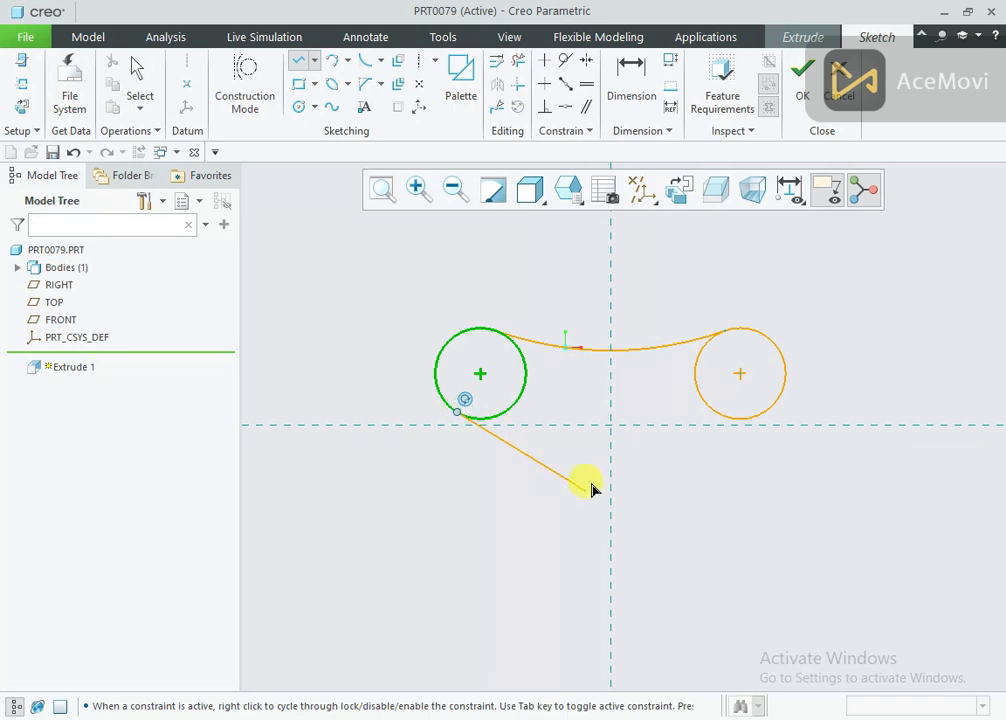
click(610, 505)
middle_click(644, 480)
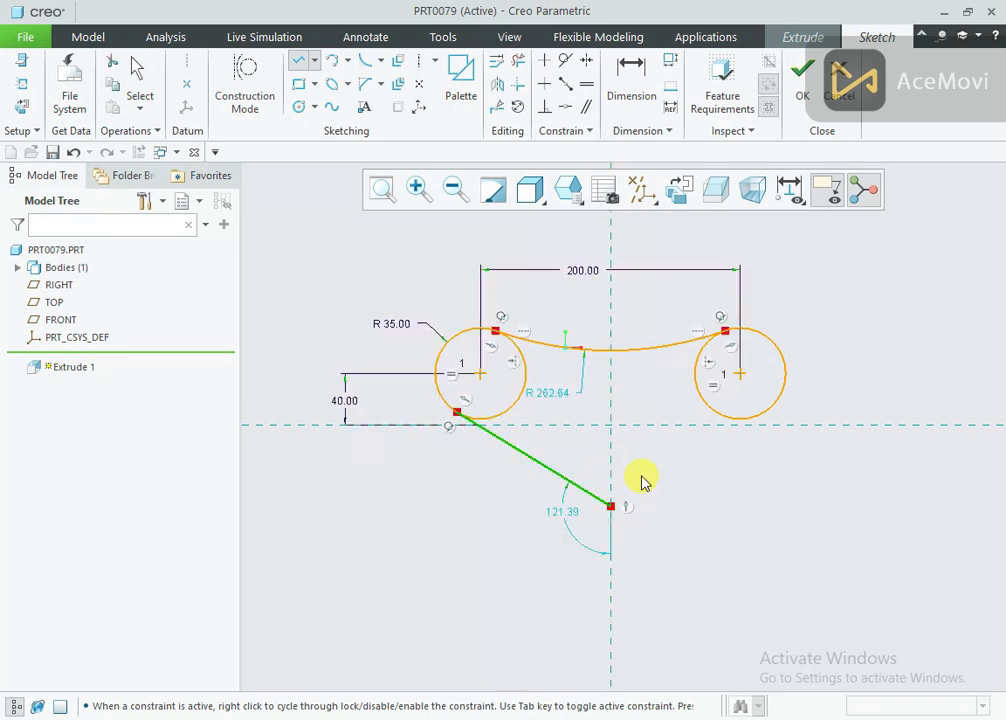
click(506, 100)
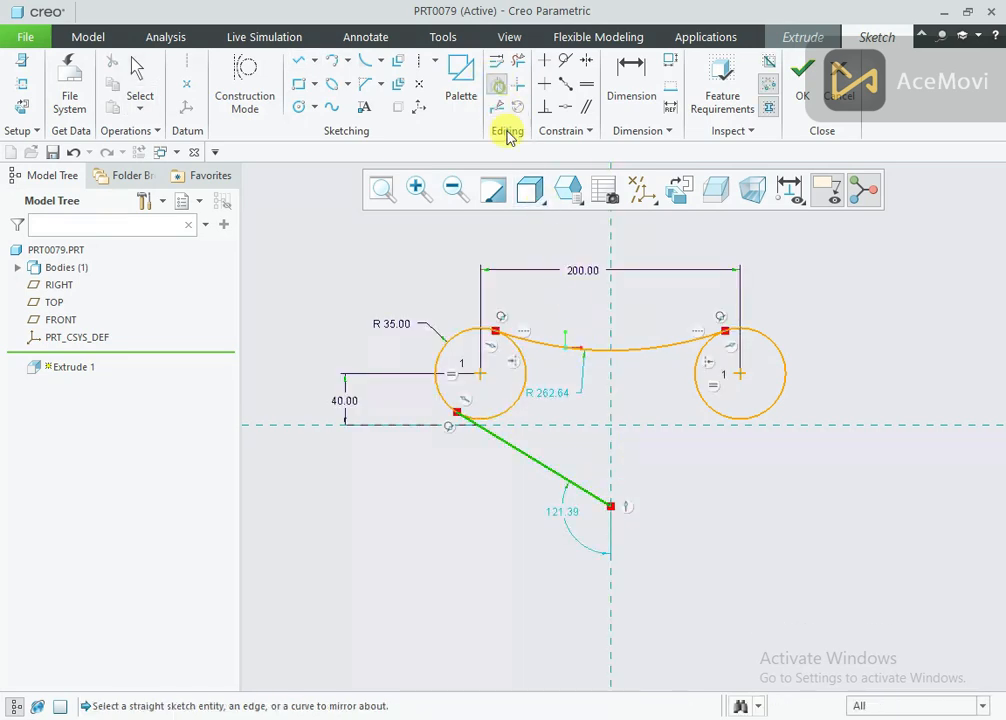
click(612, 370)
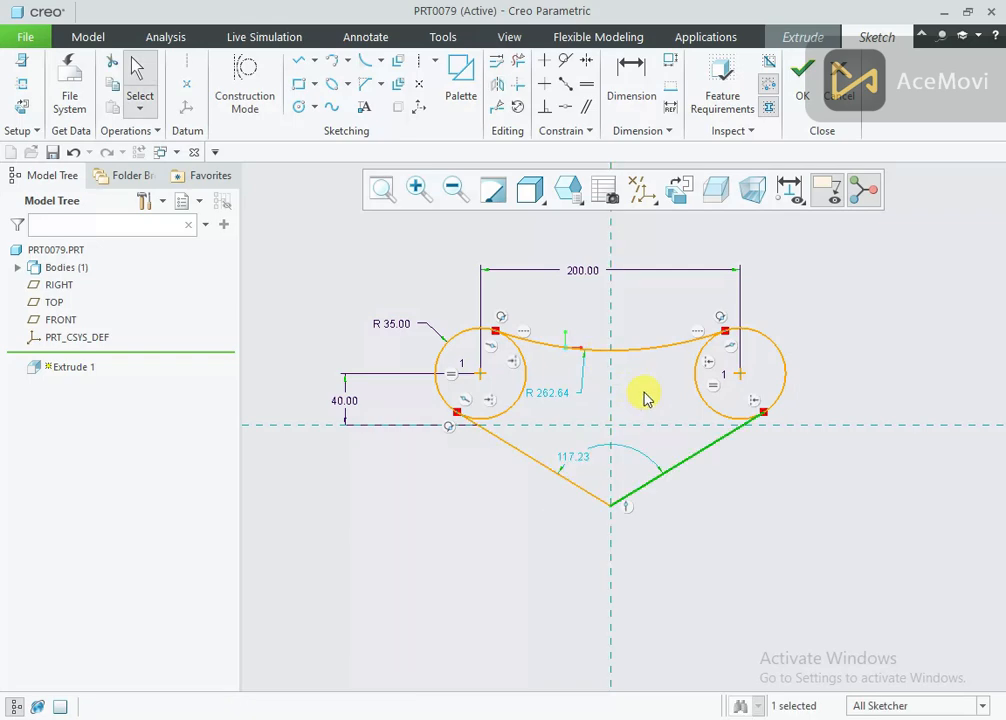
Step: Set the radius of the upper arc connecting the two circles to 200 mm
scroll(644, 397, up, 1)
double_click(538, 395)
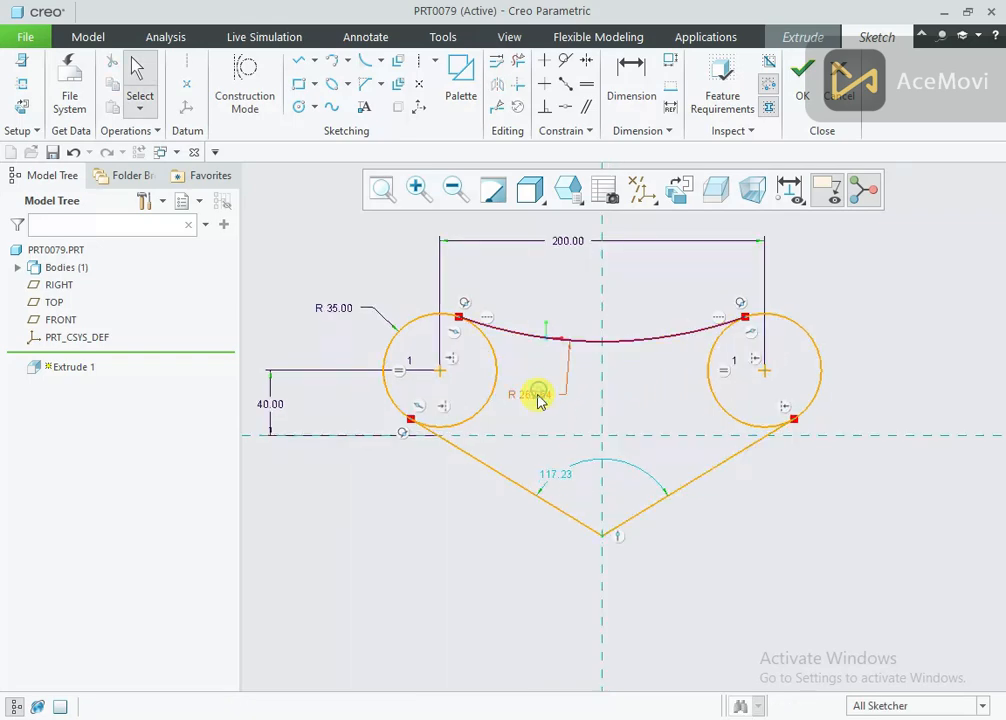
drag(588, 388, 494, 381)
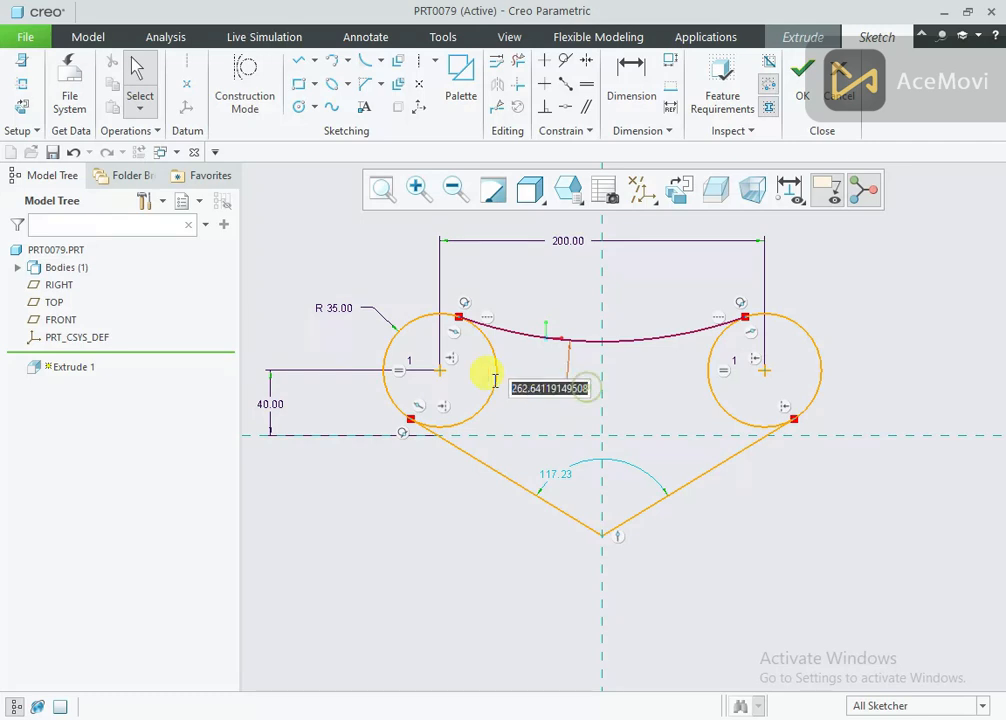
text(200)
key(Return)
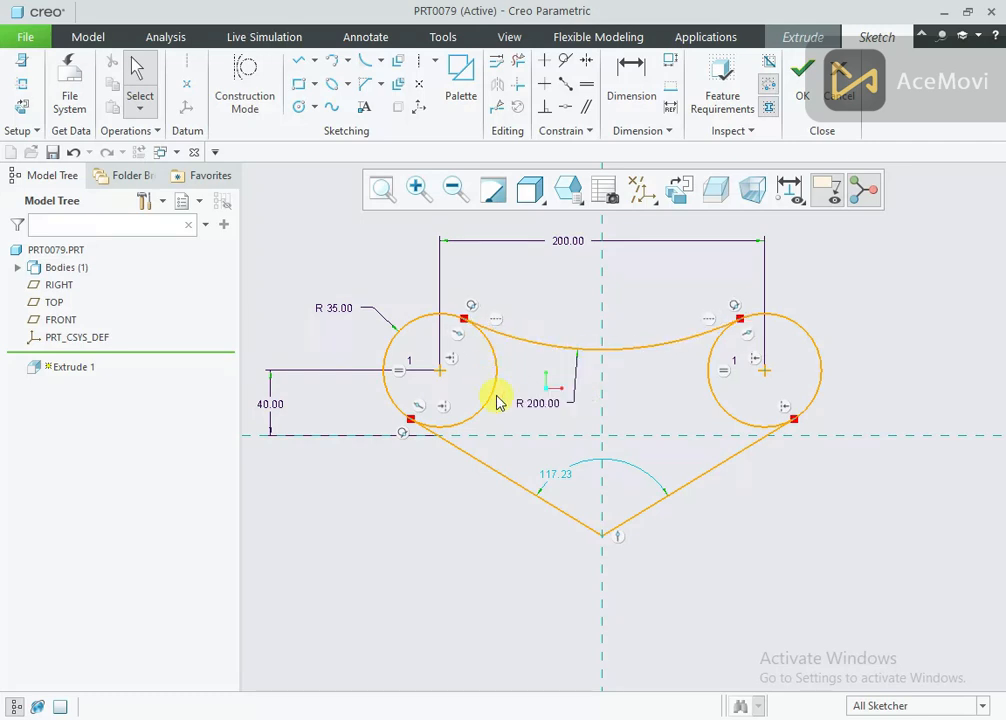
Step: Fillet the lower vertex between the two slanted lines and set its radius to 35 mm
right_click(538, 427)
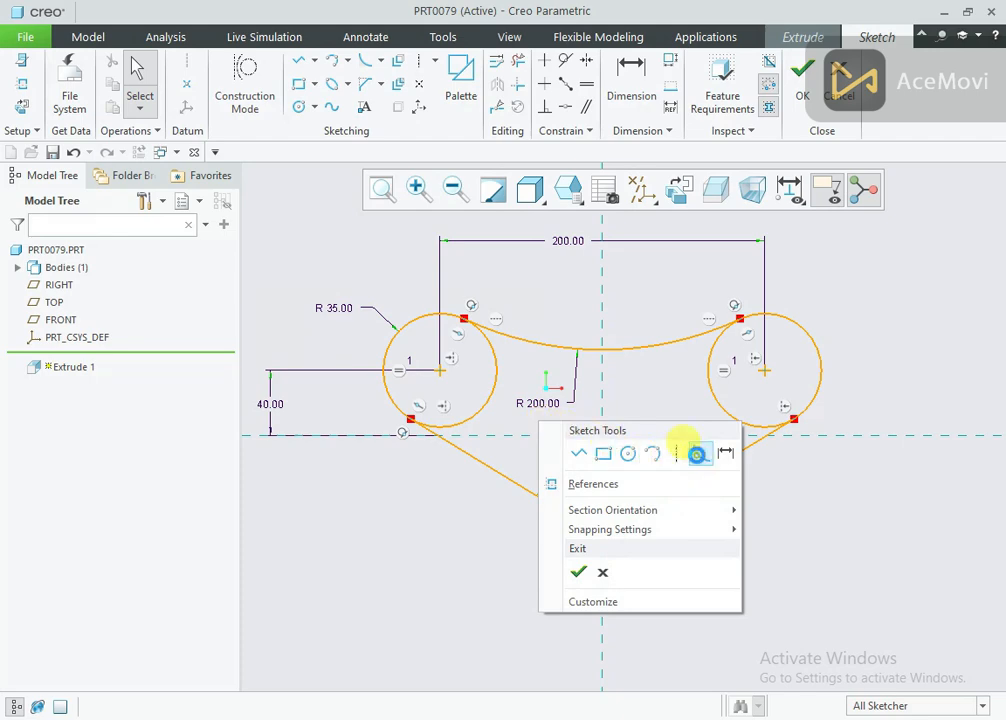
click(696, 451)
click(651, 513)
click(585, 527)
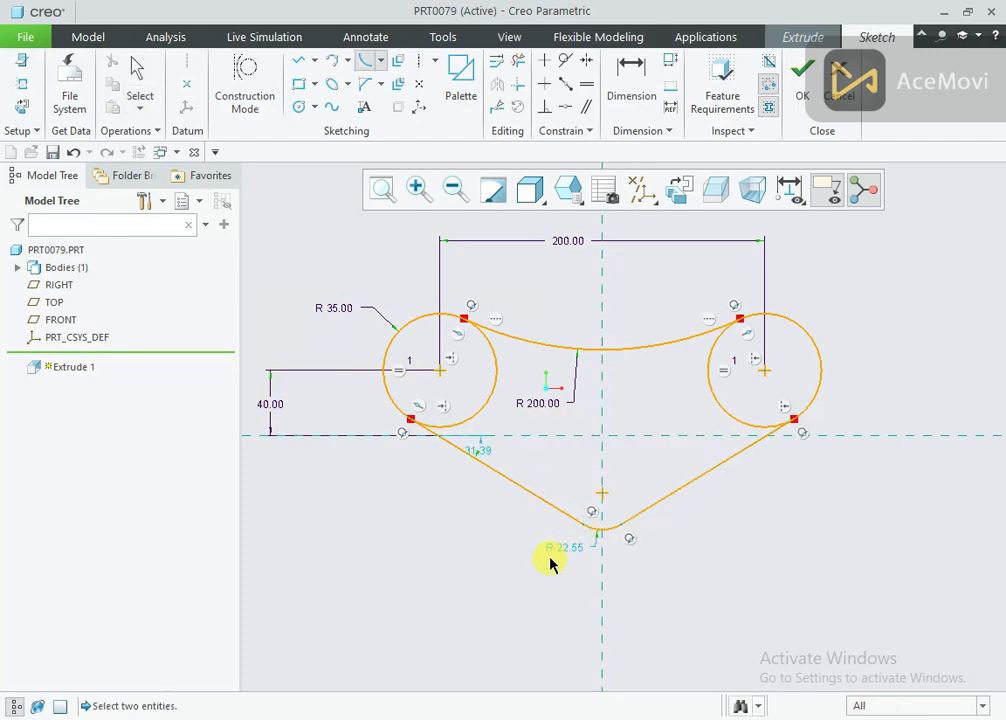
middle_click(555, 557)
double_click(561, 549)
text(35)
key(Return)
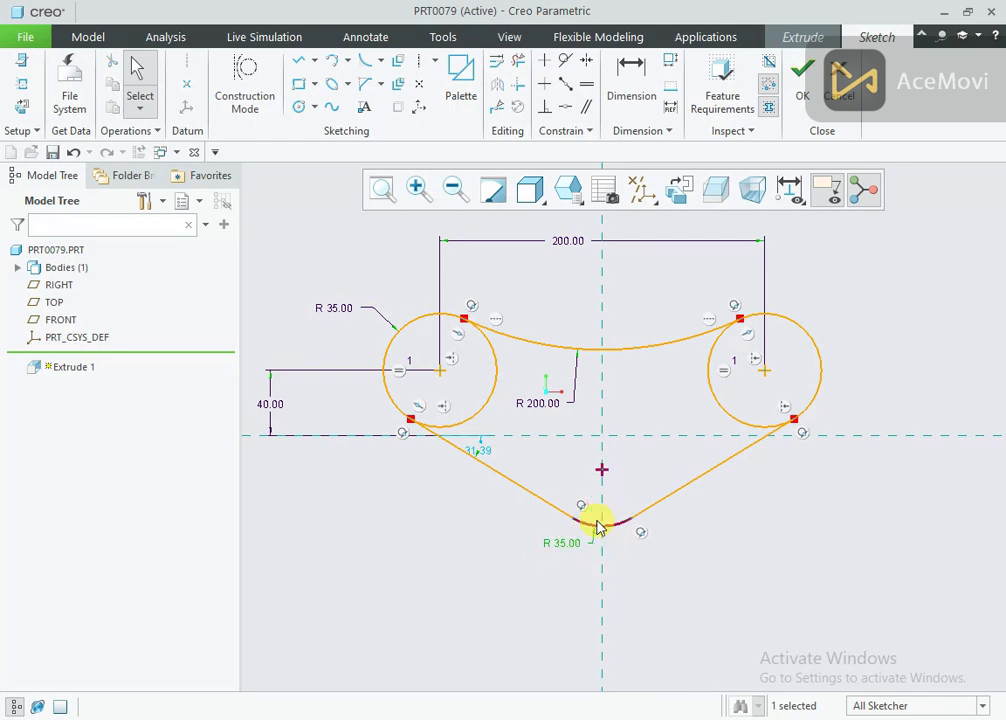
Step: Set the angle between the left slanted line and the horizontal reference to 22 degrees
drag(482, 453, 538, 454)
double_click(538, 454)
text(22)
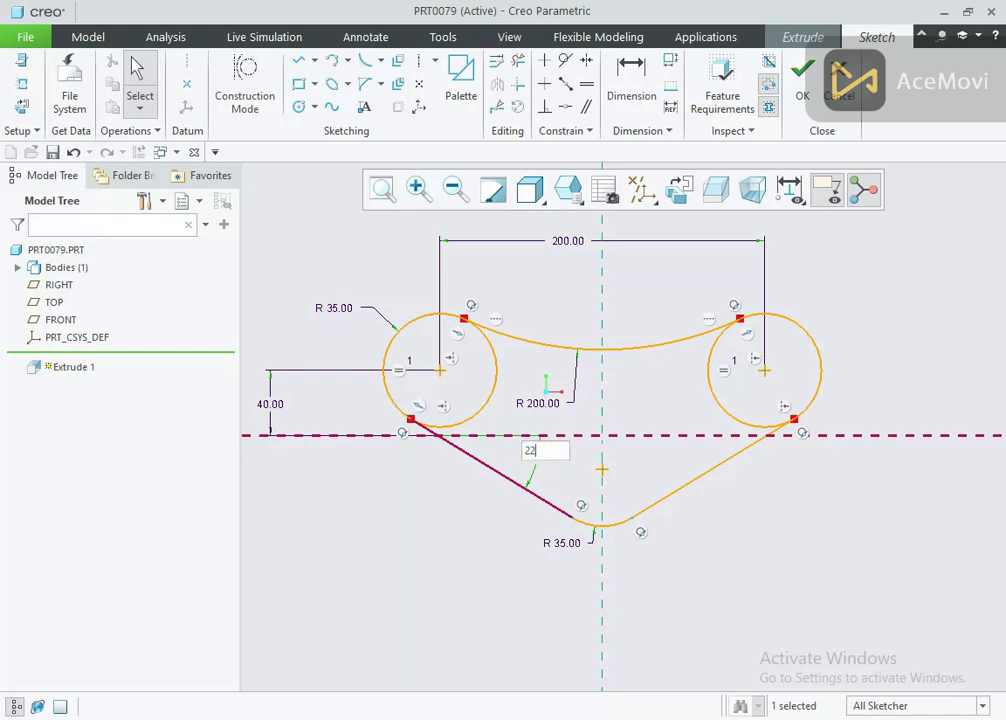
key(Return)
click(558, 323)
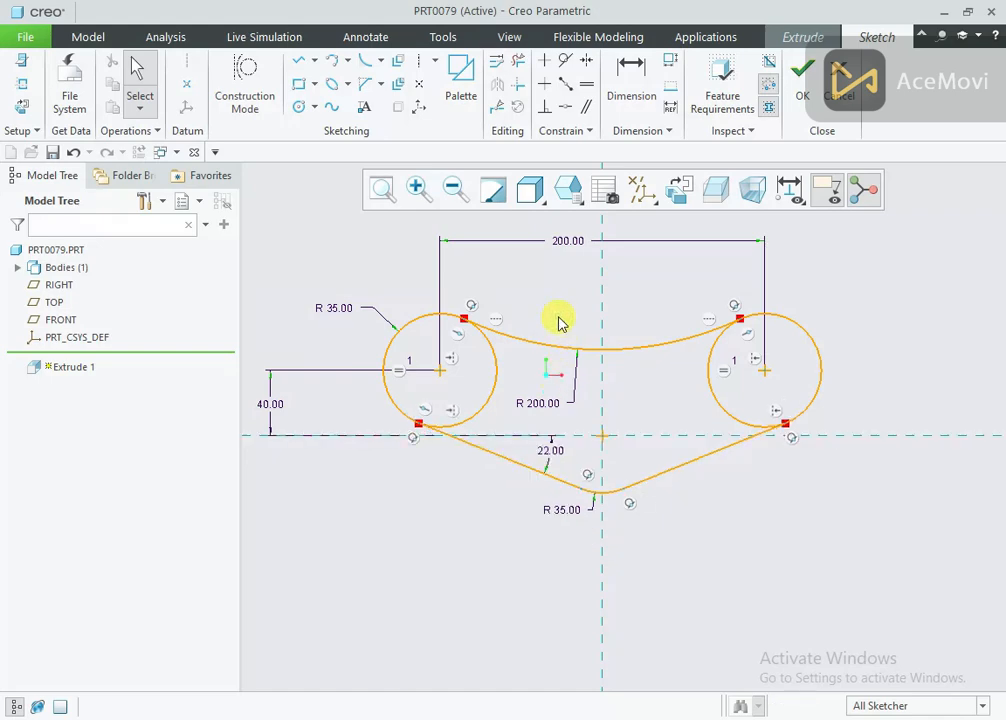
Step: Trim away the inner portions of both end circles to leave a single closed outline
click(517, 62)
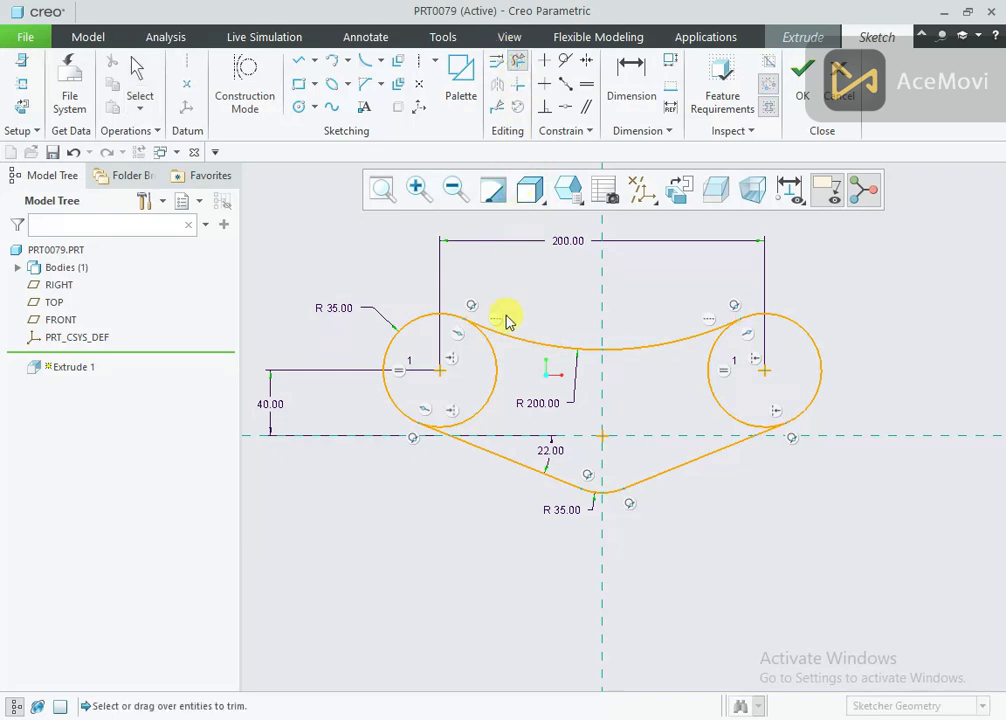
click(496, 361)
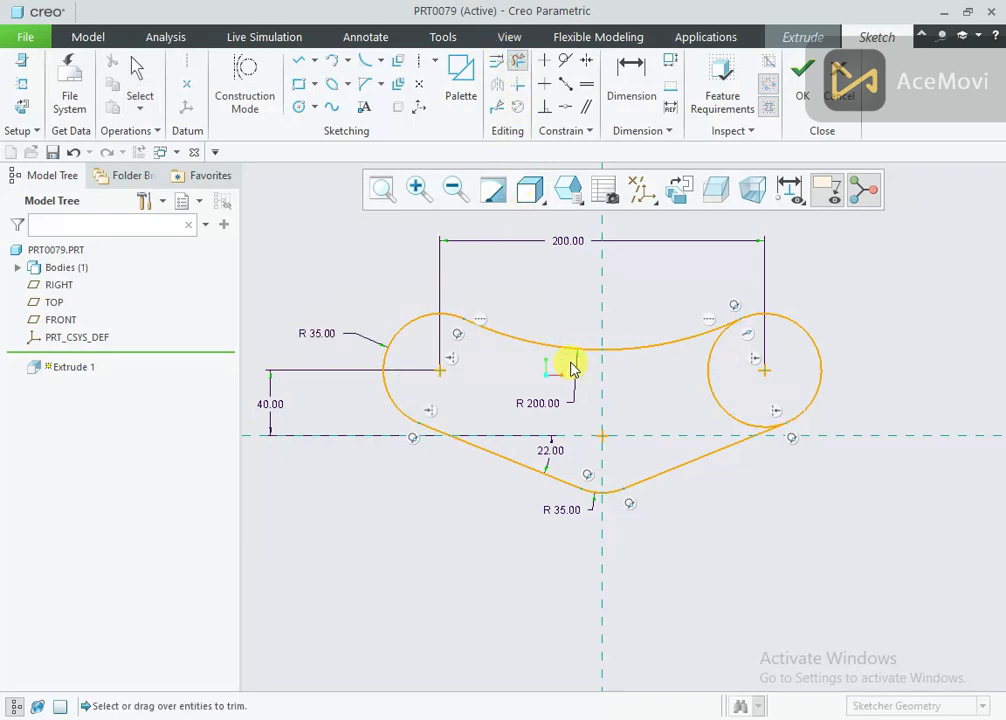
click(707, 388)
scroll(600, 530, up, 3)
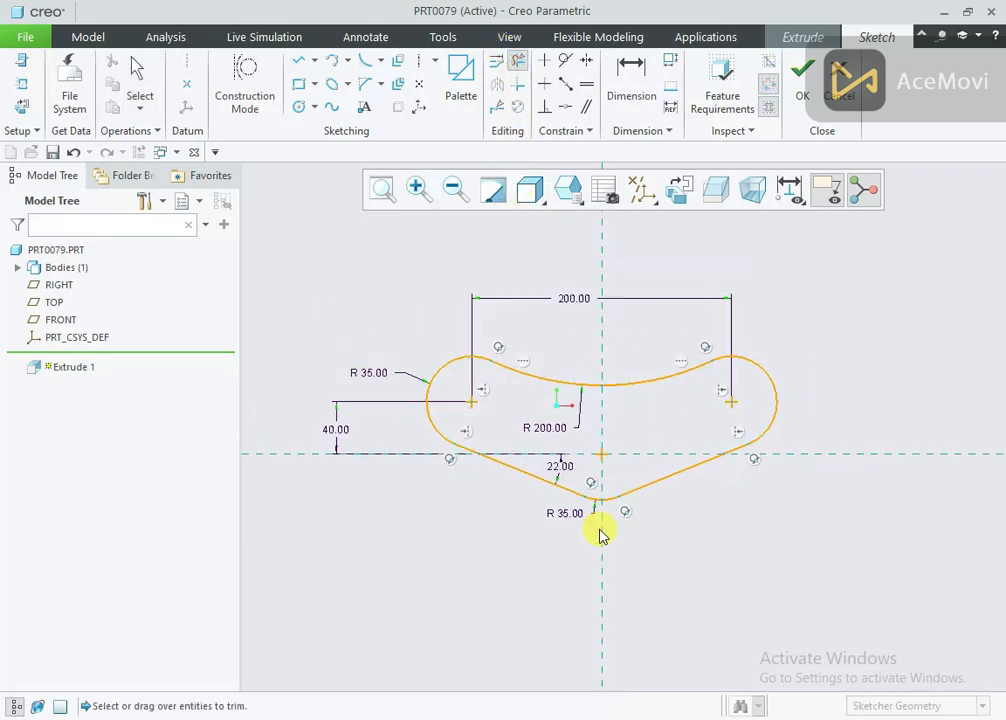
middle_click(640, 440)
Step: Finish the outline sketch and extrude it as a solid 60 mm deep
mouse_move(644, 442)
middle_down()
mouse_move(638, 348)
mouse_move(632, 370)
middle_up()
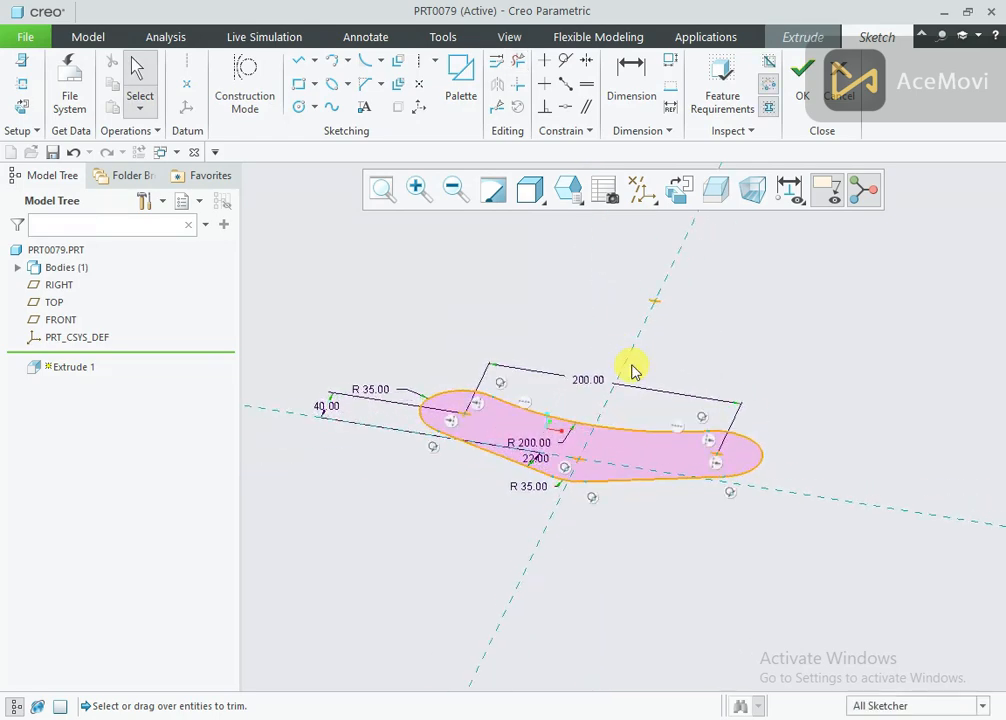
click(800, 80)
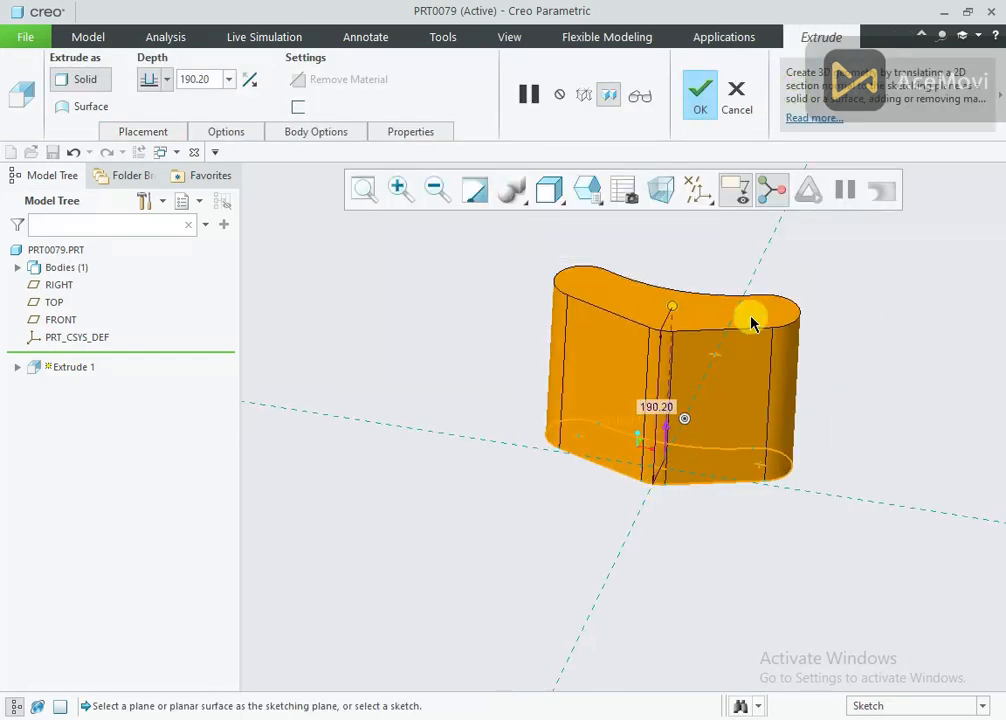
scroll(751, 321, down, 2)
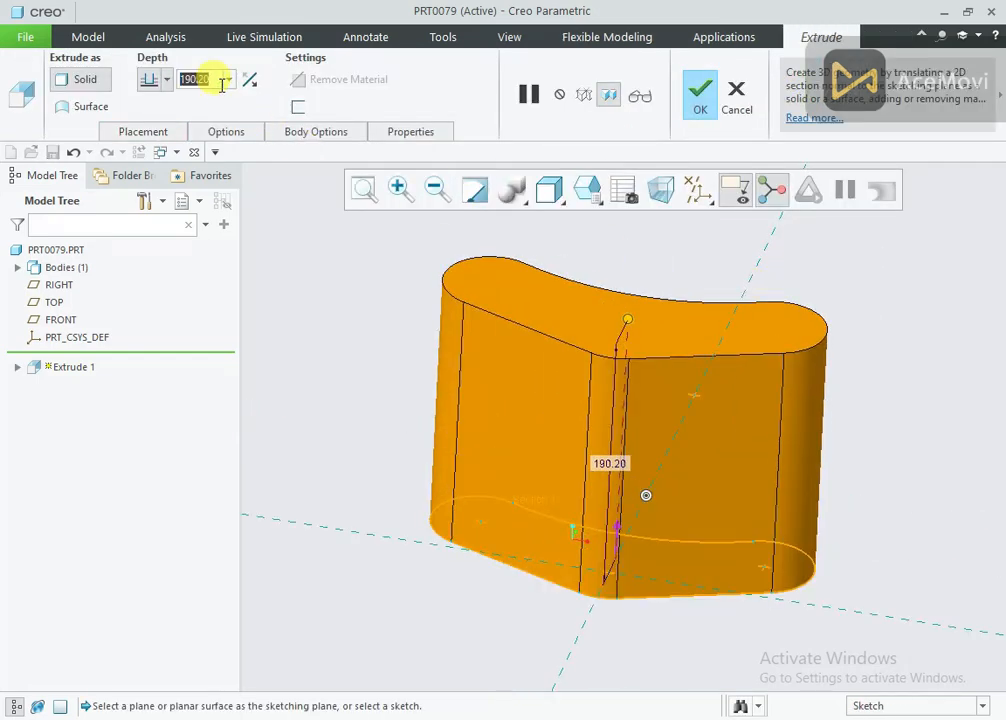
text(60)
key(Return)
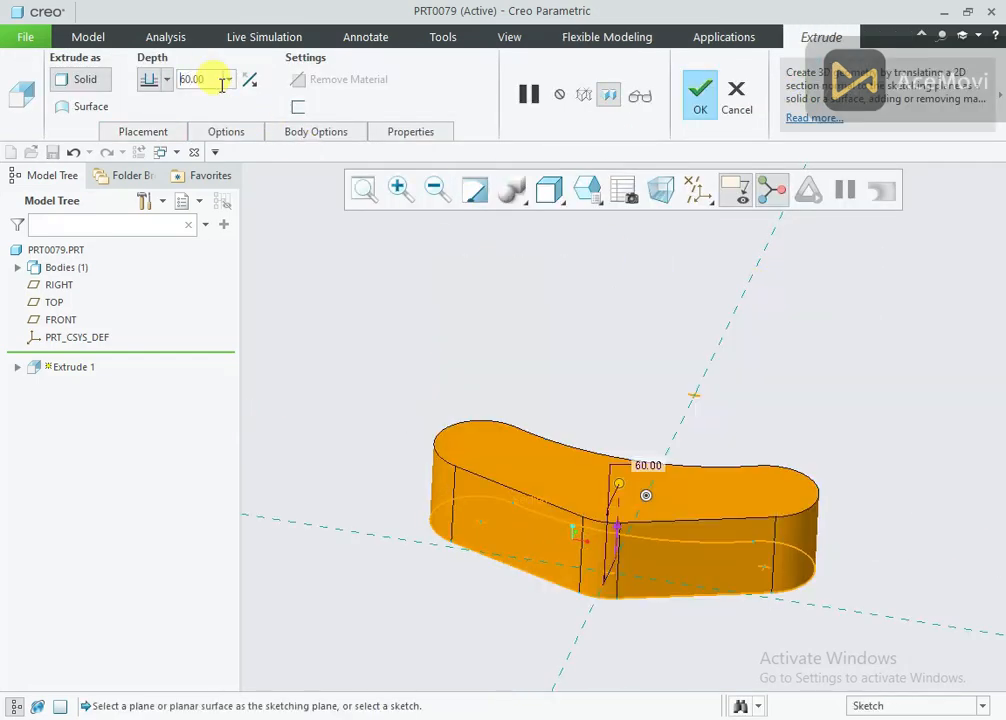
click(693, 99)
click(582, 384)
middle_drag(606, 407, 630, 414)
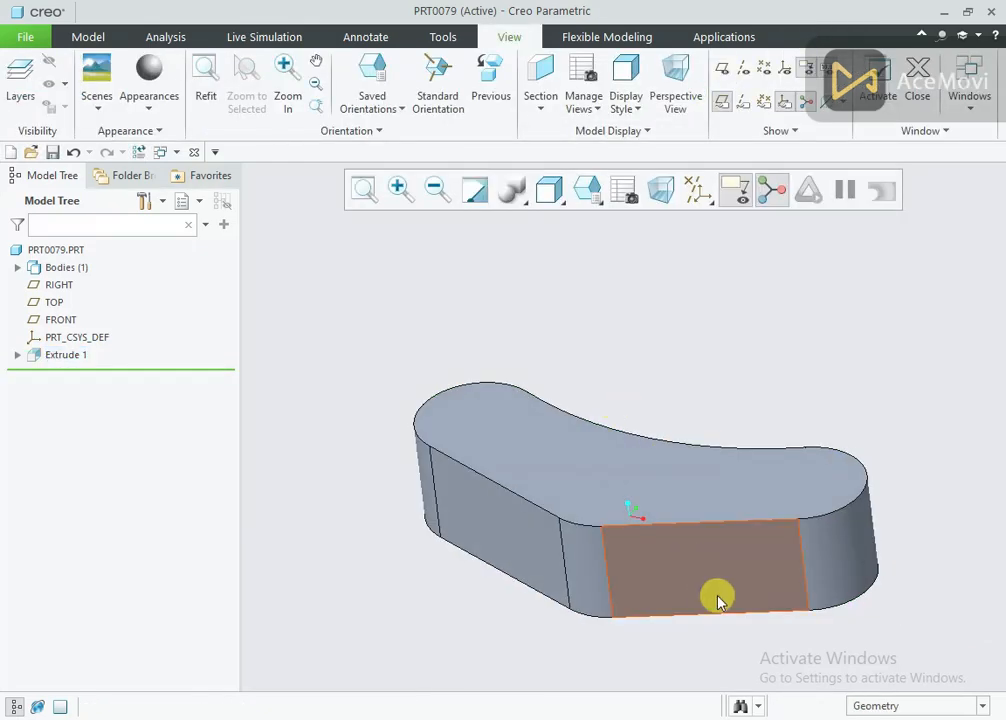
Step: Start a new extrusion sketch on the solid's large upper face and orient the view parallel to the sketch plane
middle_drag(718, 598, 622, 606)
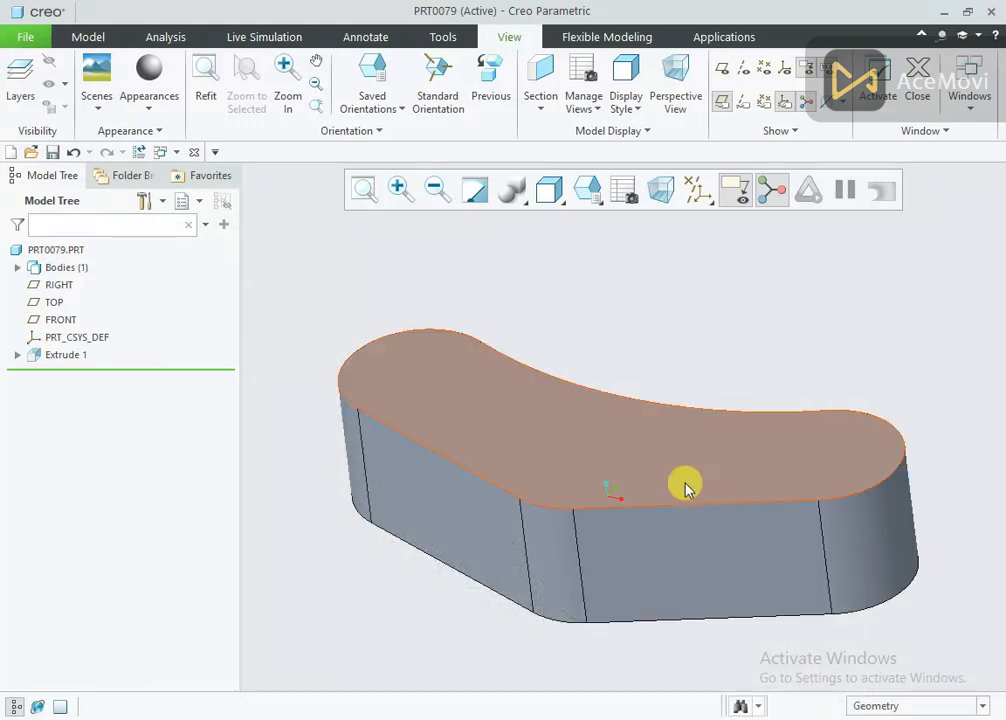
click(688, 484)
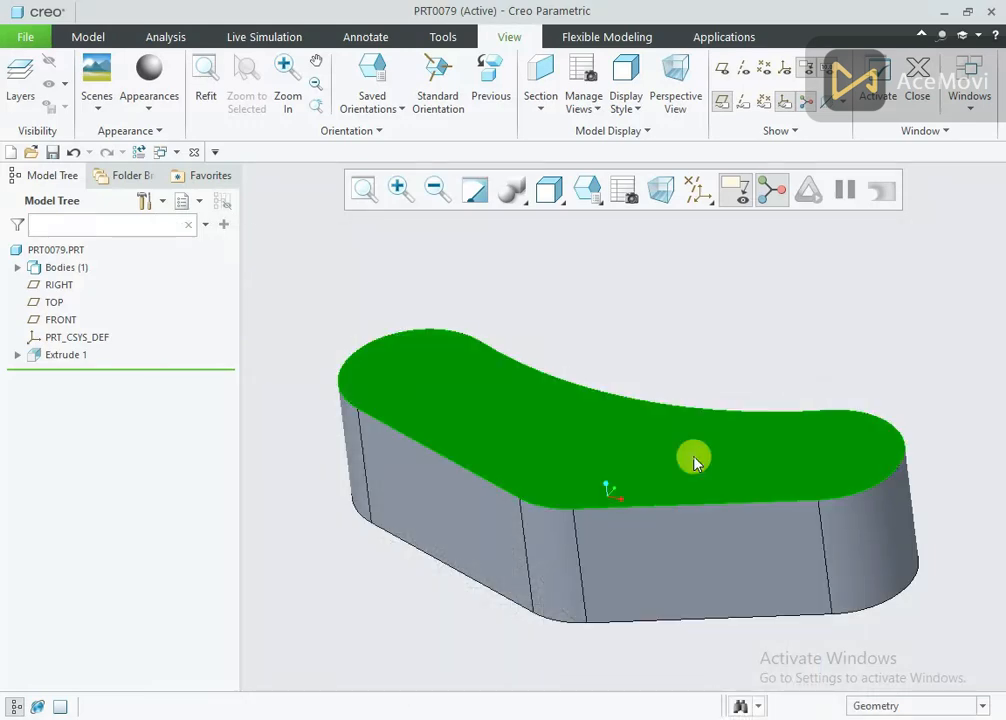
click(747, 375)
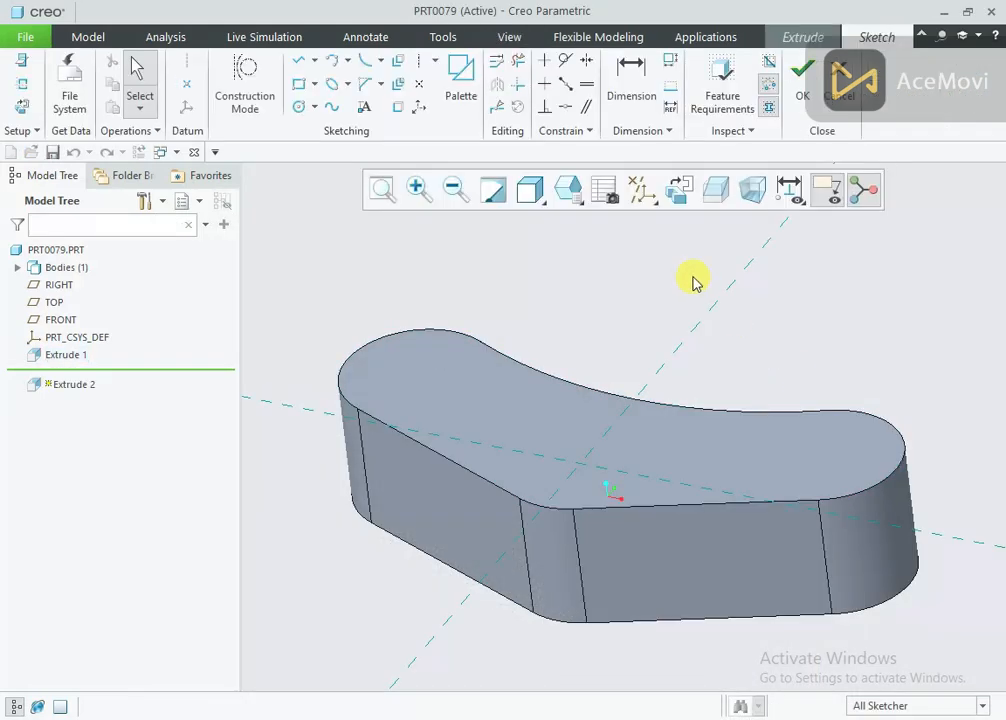
click(669, 190)
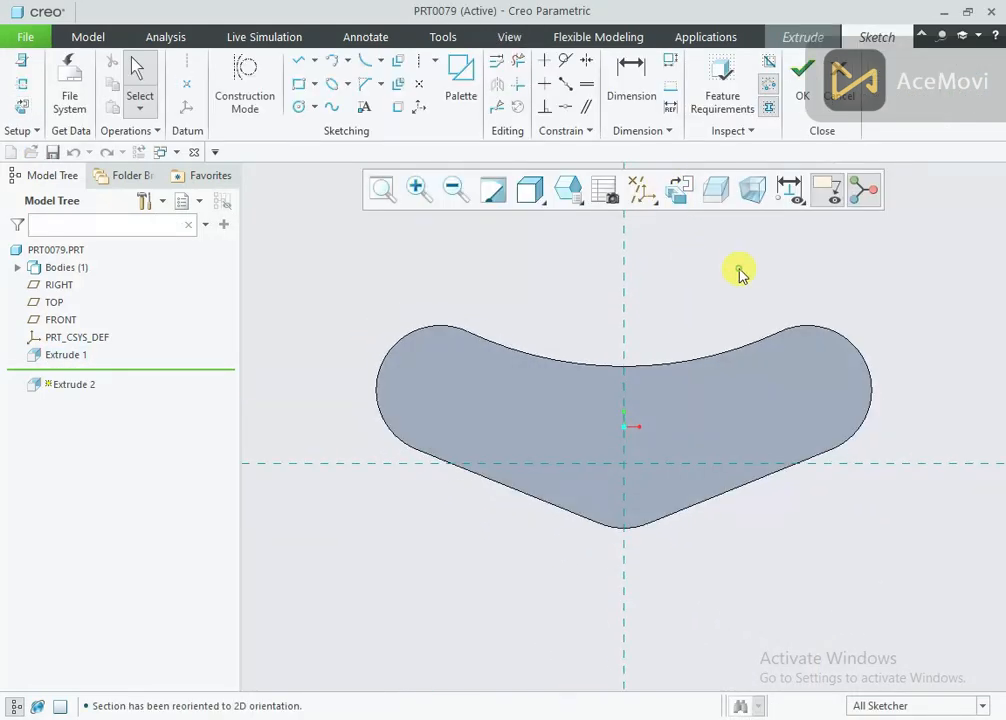
Step: Add the right end's rounded edge and the lower right slanted edge as sketch references
scroll(938, 362, down, 2)
right_click(742, 281)
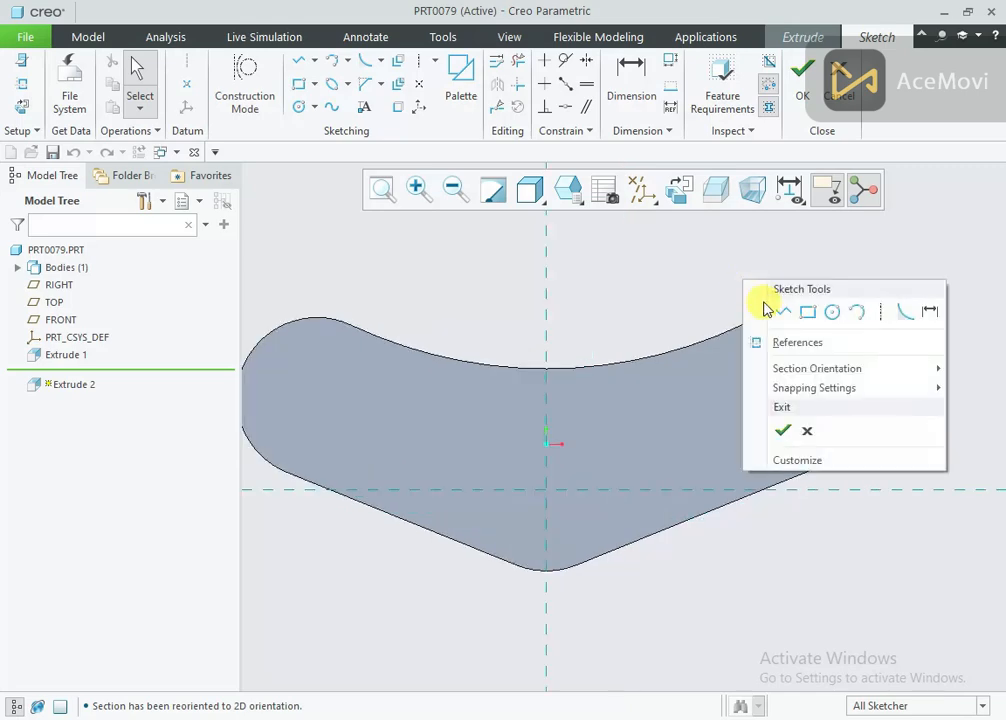
click(795, 345)
click(812, 330)
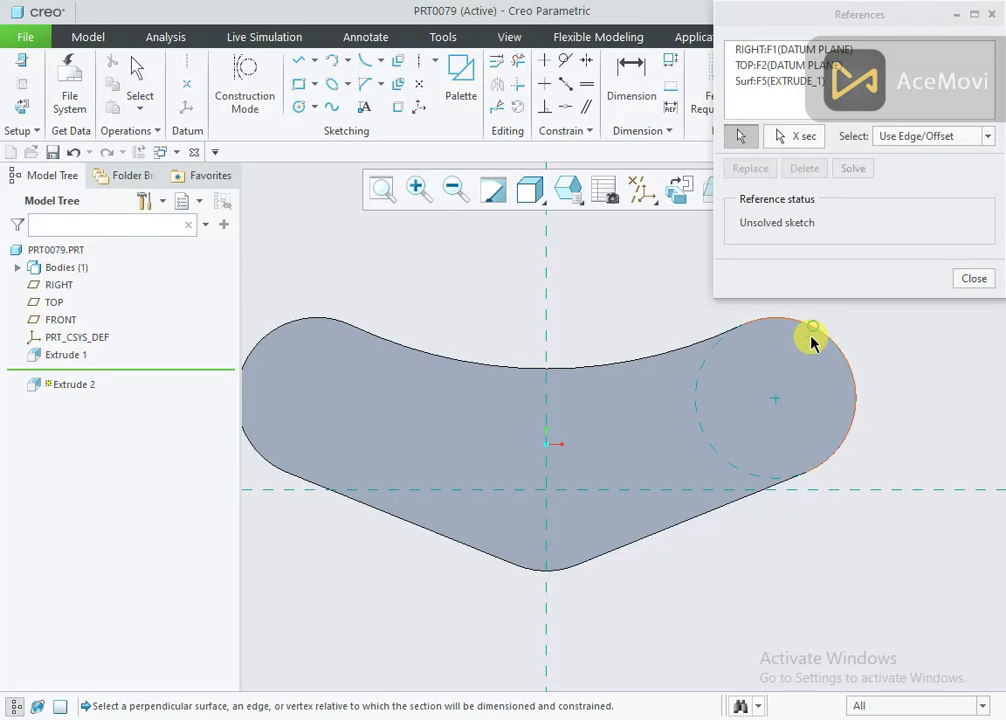
click(723, 510)
scroll(867, 391, down, 1)
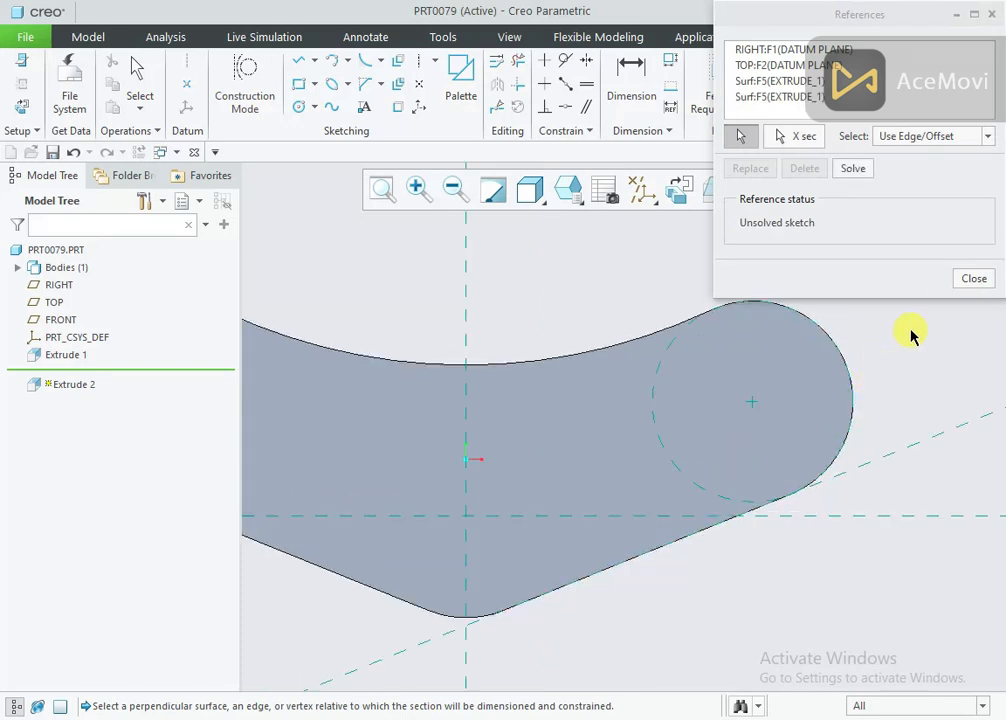
click(972, 280)
Step: Draw a centerline through the right end's arc center, parallel to the lower right slanted edge
right_click(716, 280)
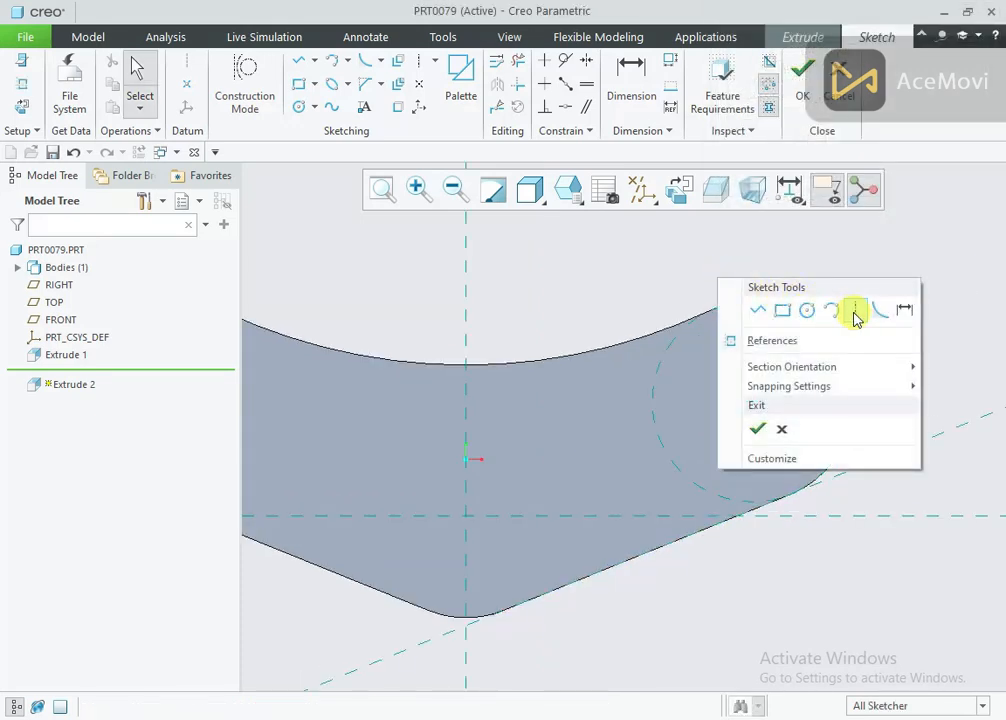
click(856, 312)
click(752, 400)
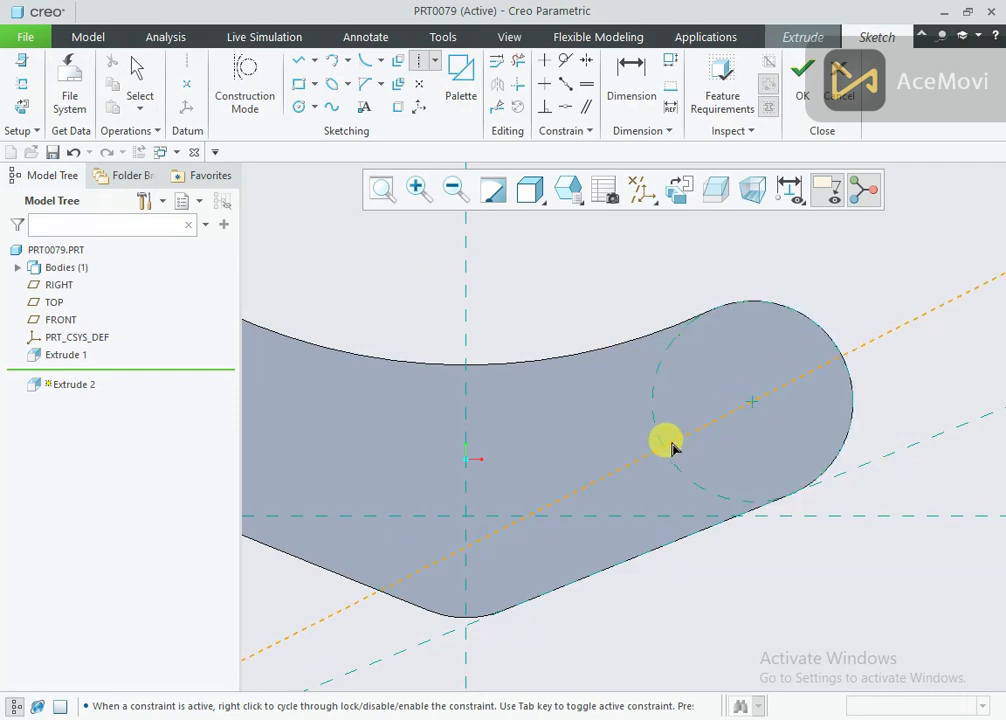
click(665, 439)
middle_click(587, 312)
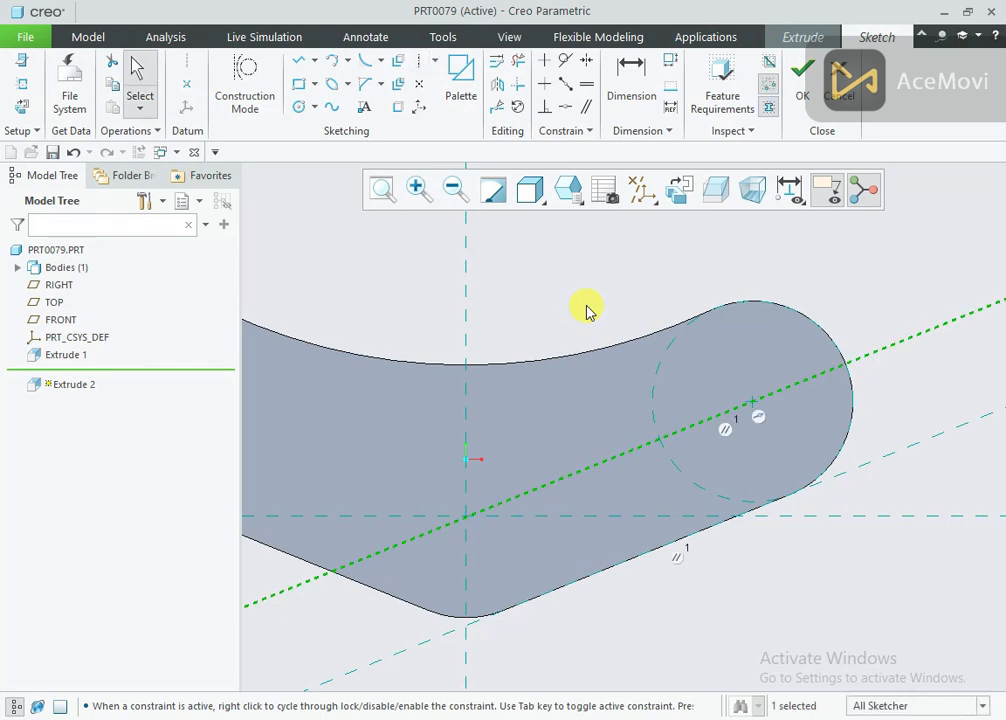
Step: Sketch a circle of about 47 mm diameter concentric with the rounded right end
right_click(566, 268)
click(647, 294)
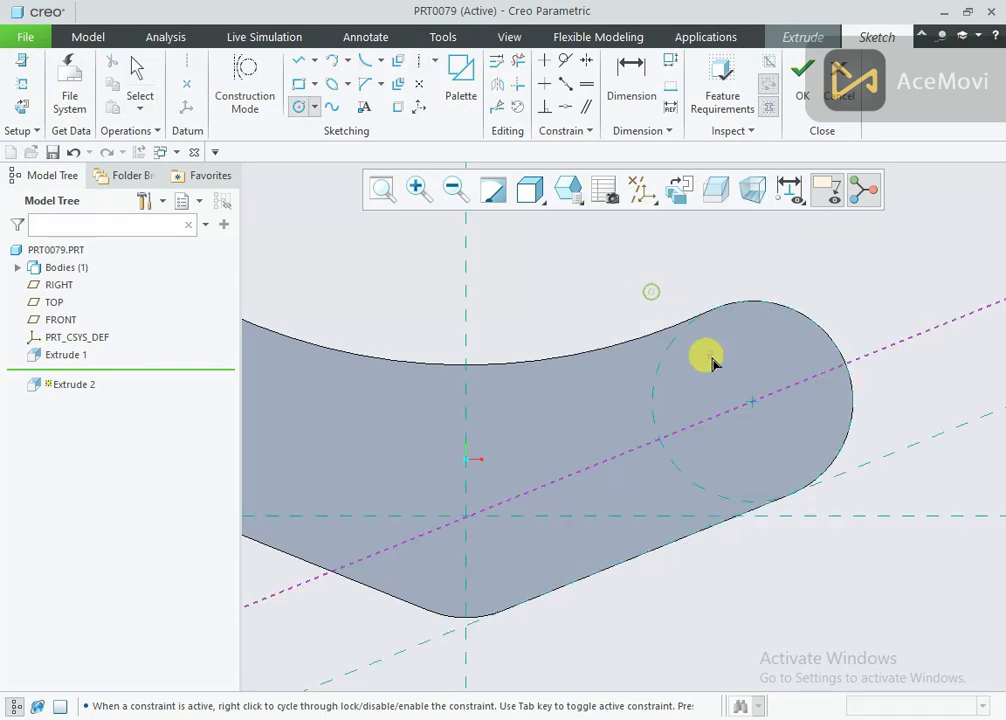
click(752, 403)
click(755, 474)
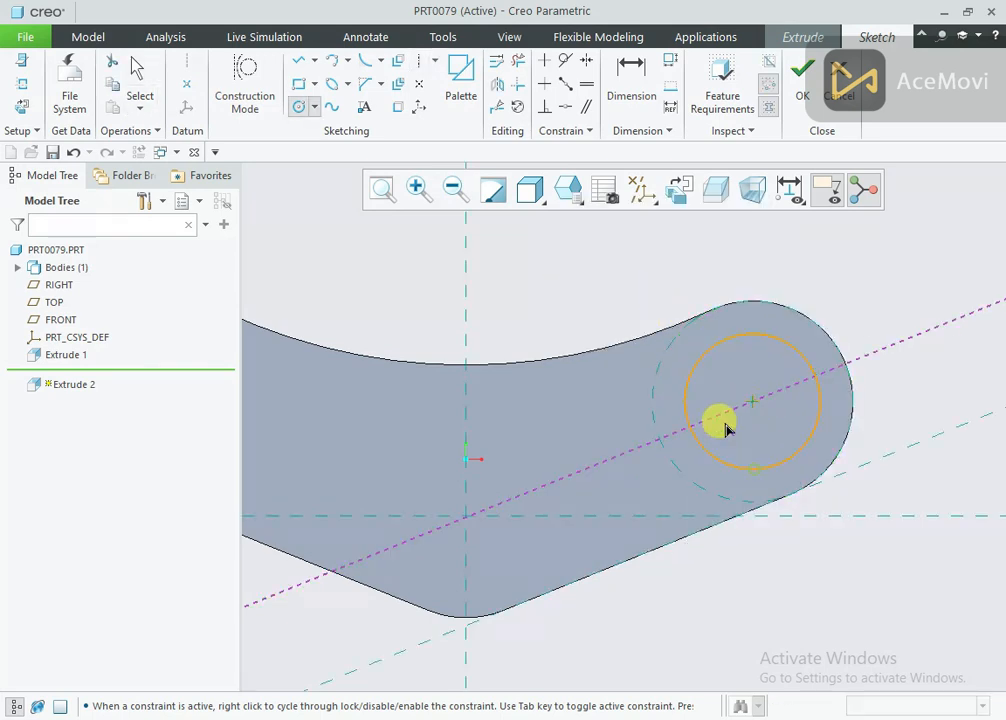
middle_click(660, 287)
Step: Sketch a small circle of about 10.8 mm diameter centered on the slanted centerline, between the vertical reference and the large circle
right_click(659, 287)
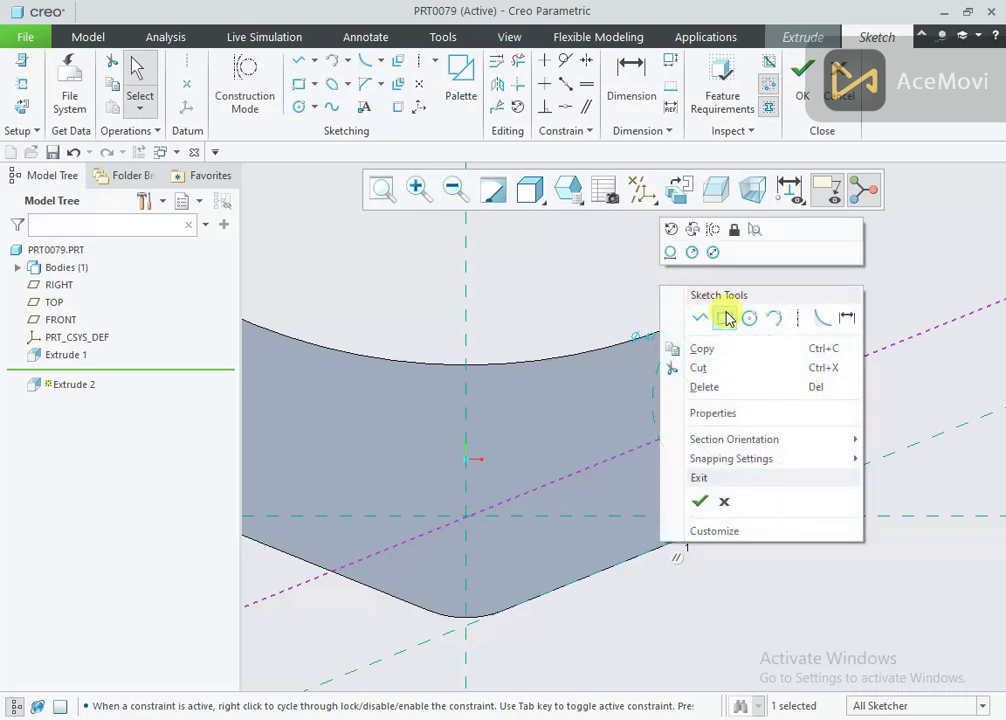
click(748, 318)
scroll(742, 368, down, 1)
click(593, 480)
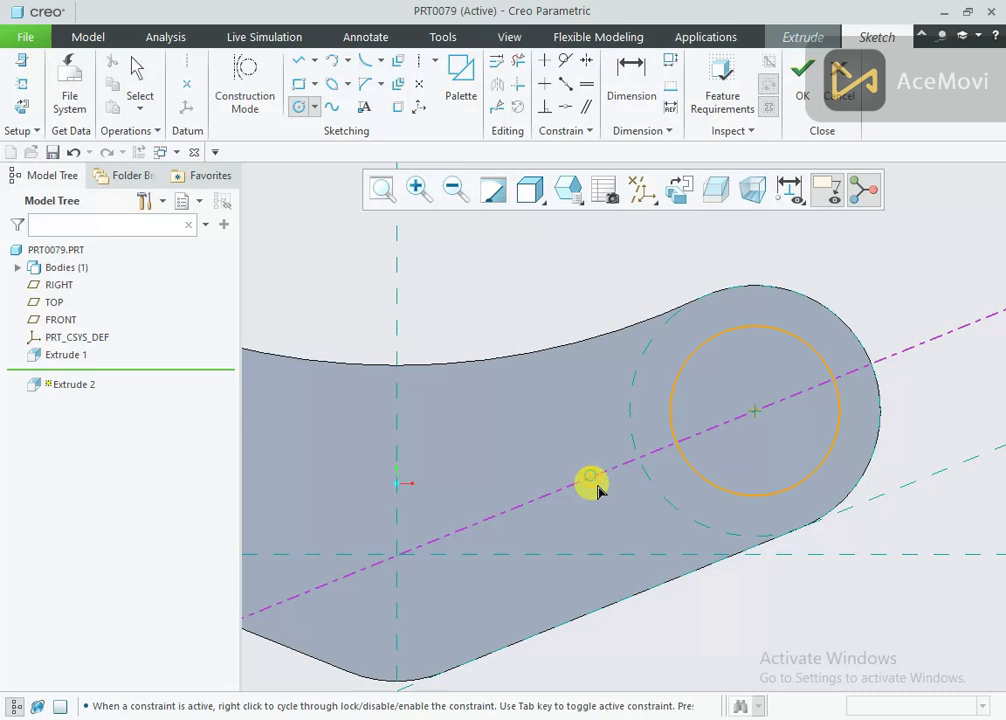
click(600, 490)
middle_click(600, 490)
scroll(636, 499, down, 1)
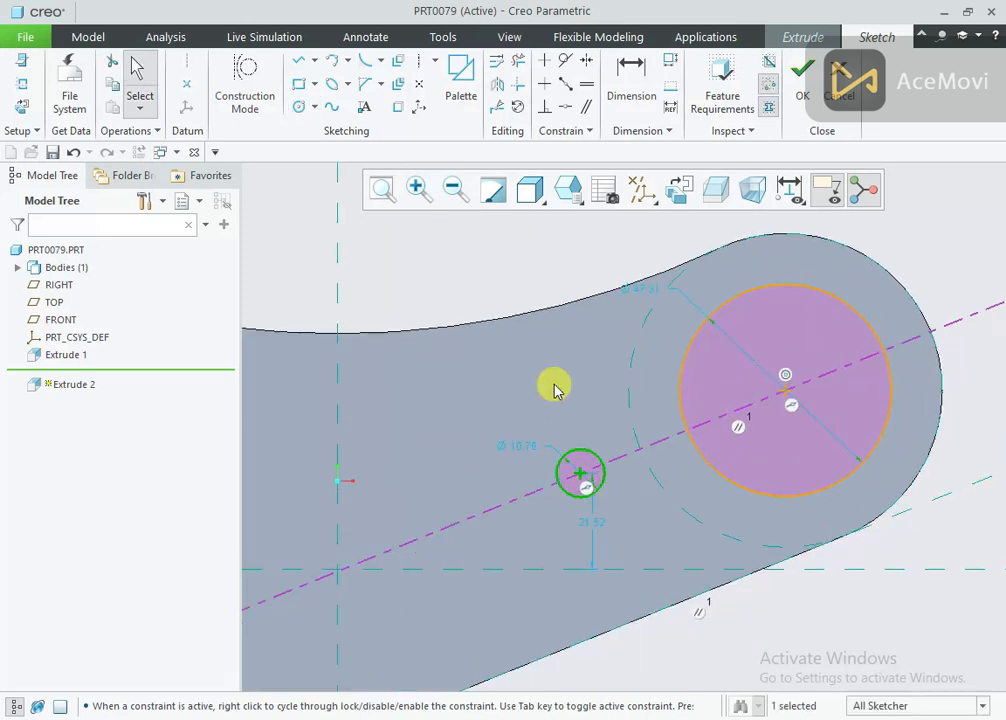
Step: Sketch a line tangent to the small circle's upper side that ends on the large circle
right_click(507, 289)
click(546, 314)
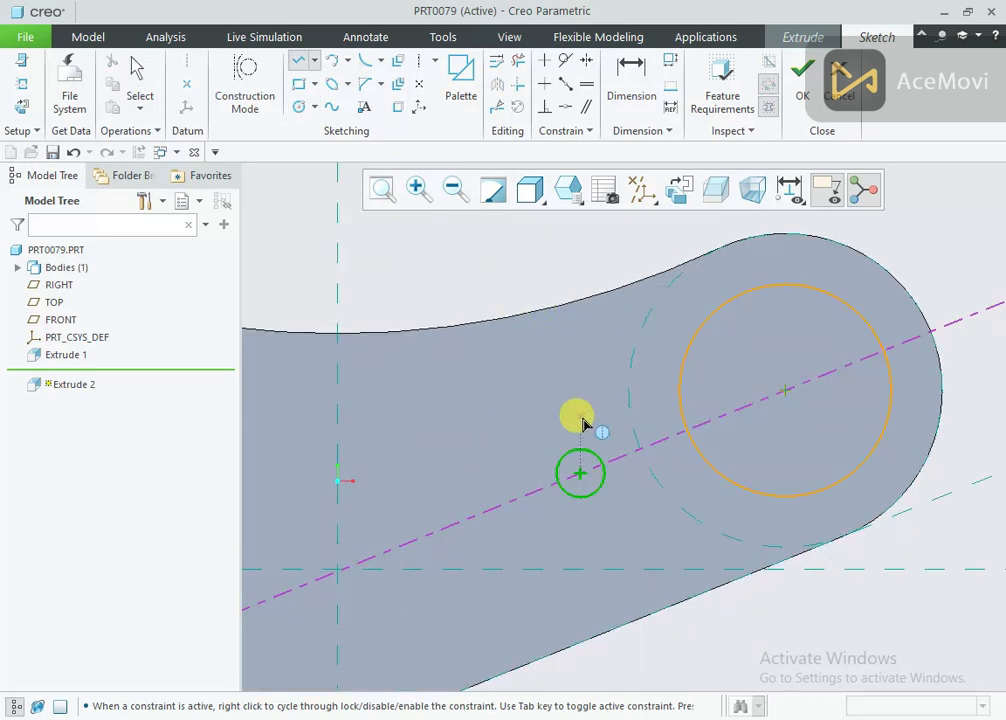
click(573, 455)
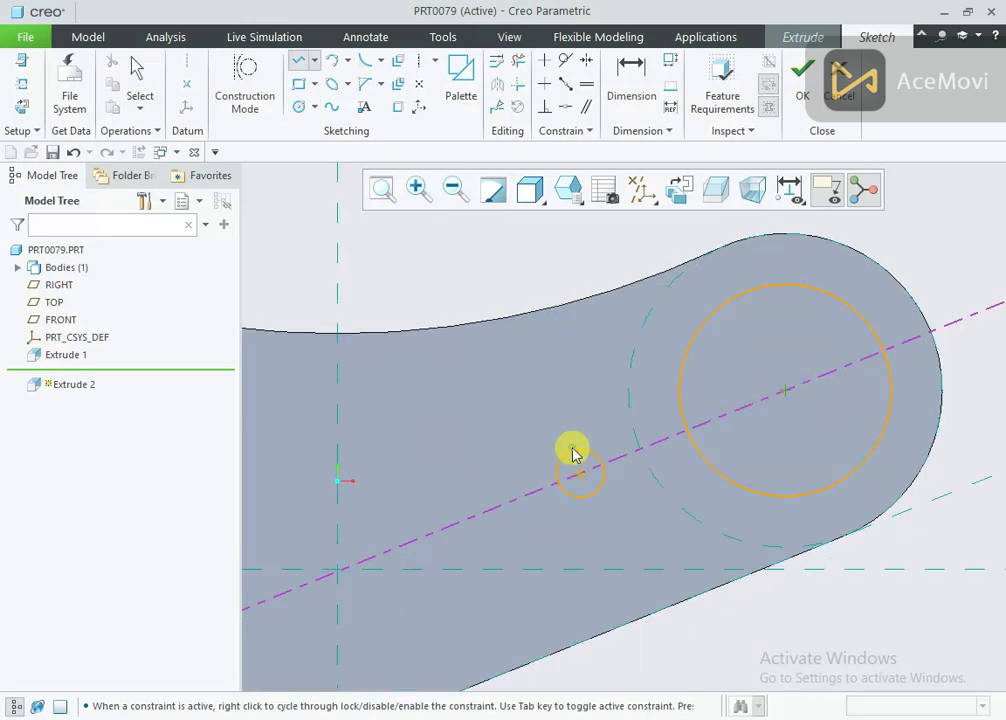
click(676, 414)
middle_click(655, 390)
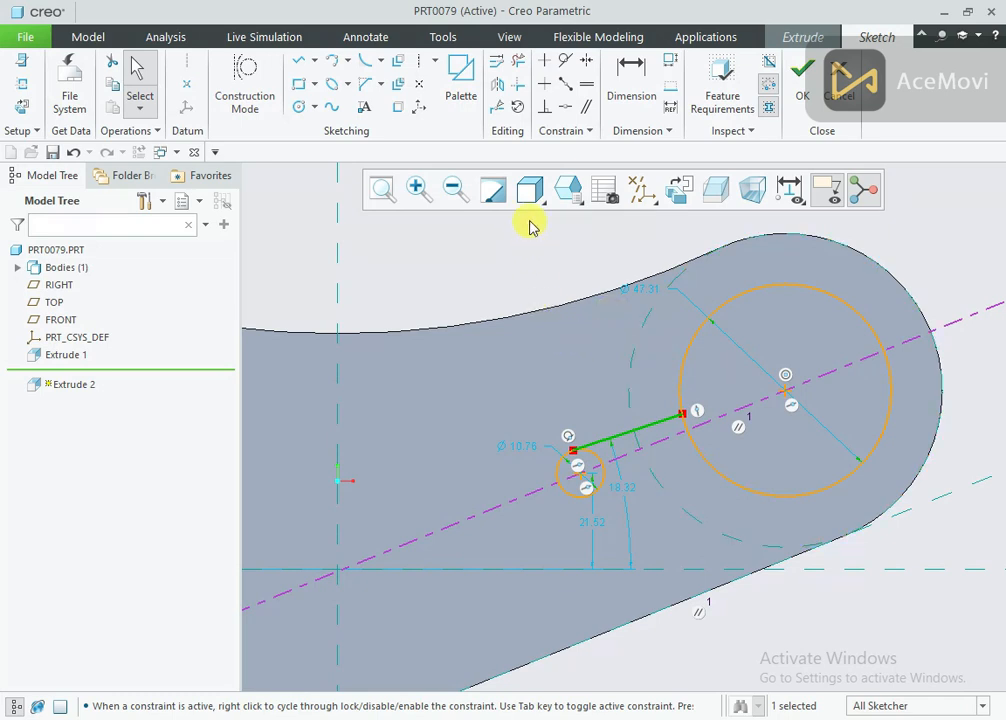
Step: Constrain the line between the small and large circles parallel to the lower right slanted edge
click(587, 106)
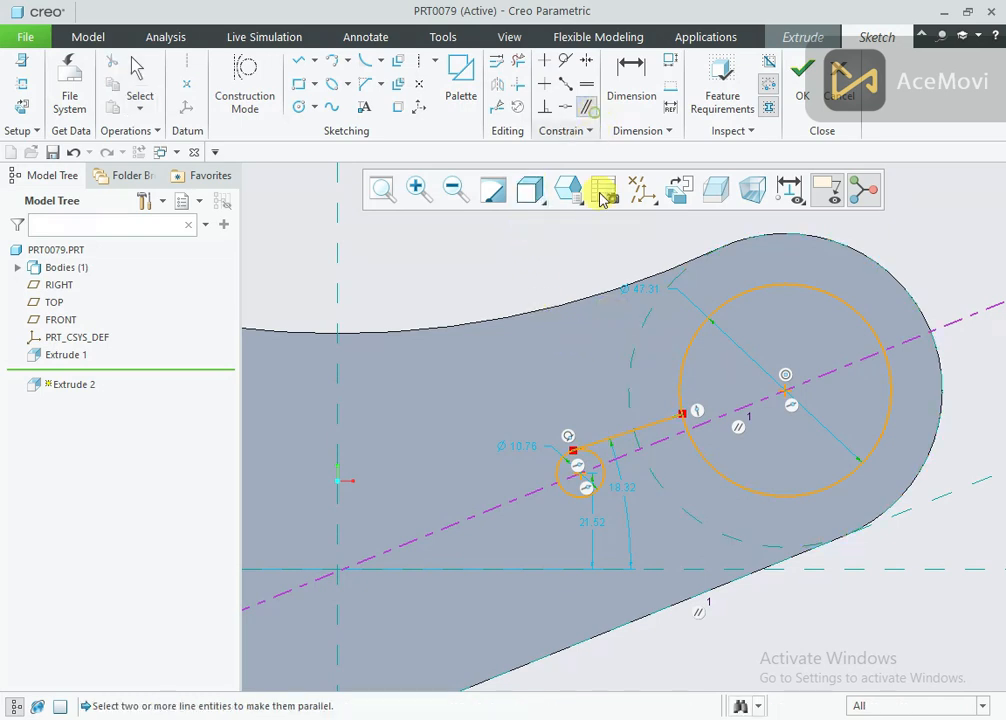
click(706, 598)
click(640, 428)
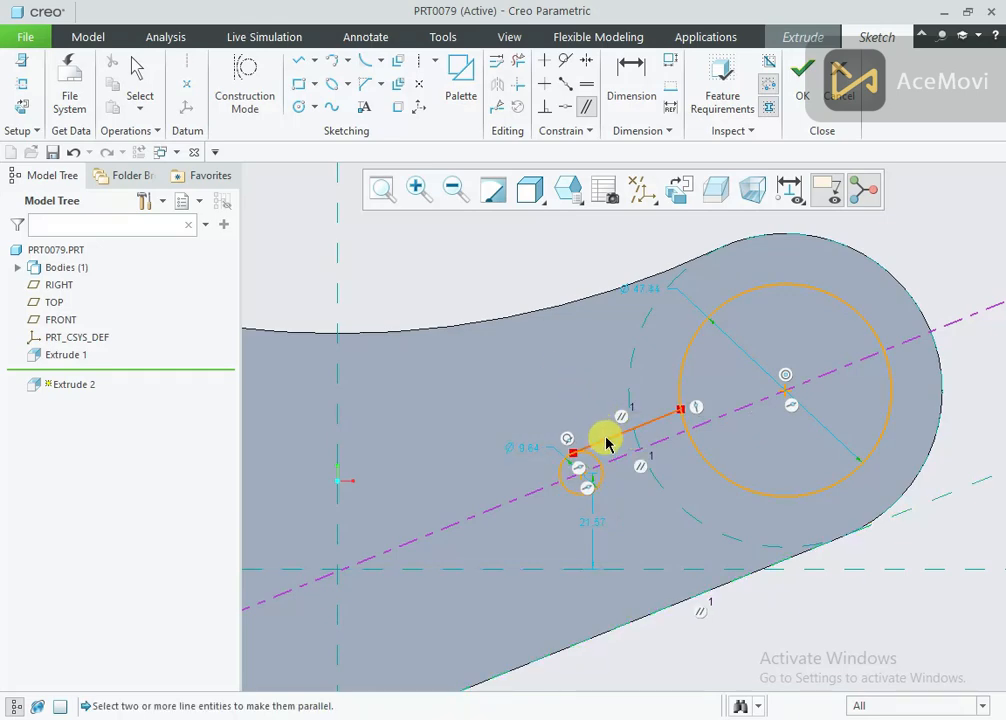
middle_click(588, 394)
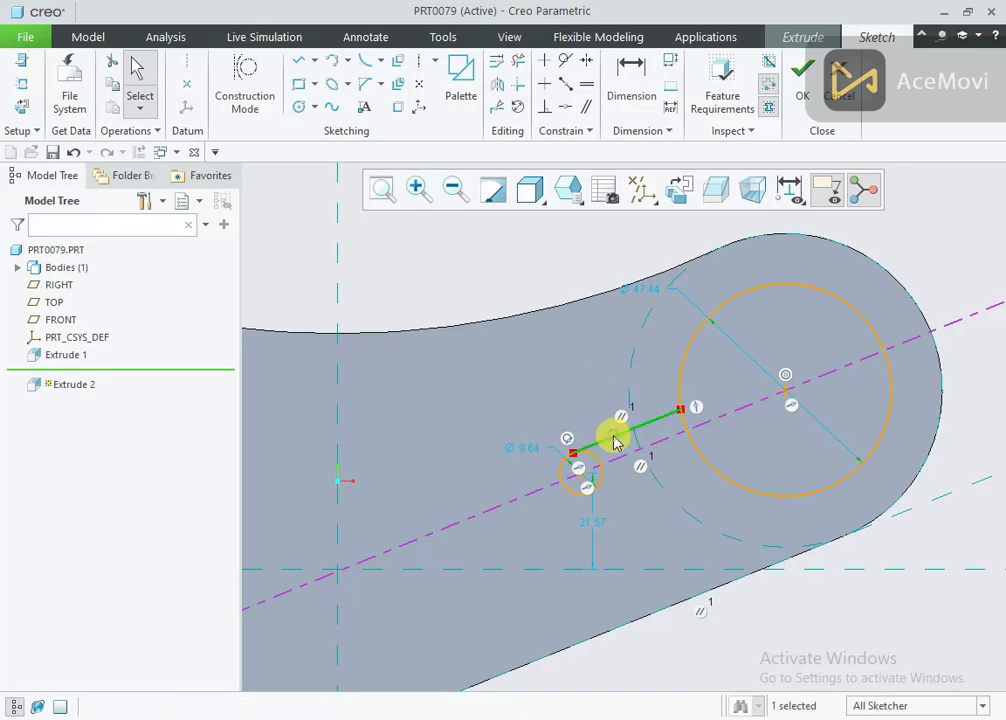
Step: Mirror the connecting line about the slanted centerline
click(497, 84)
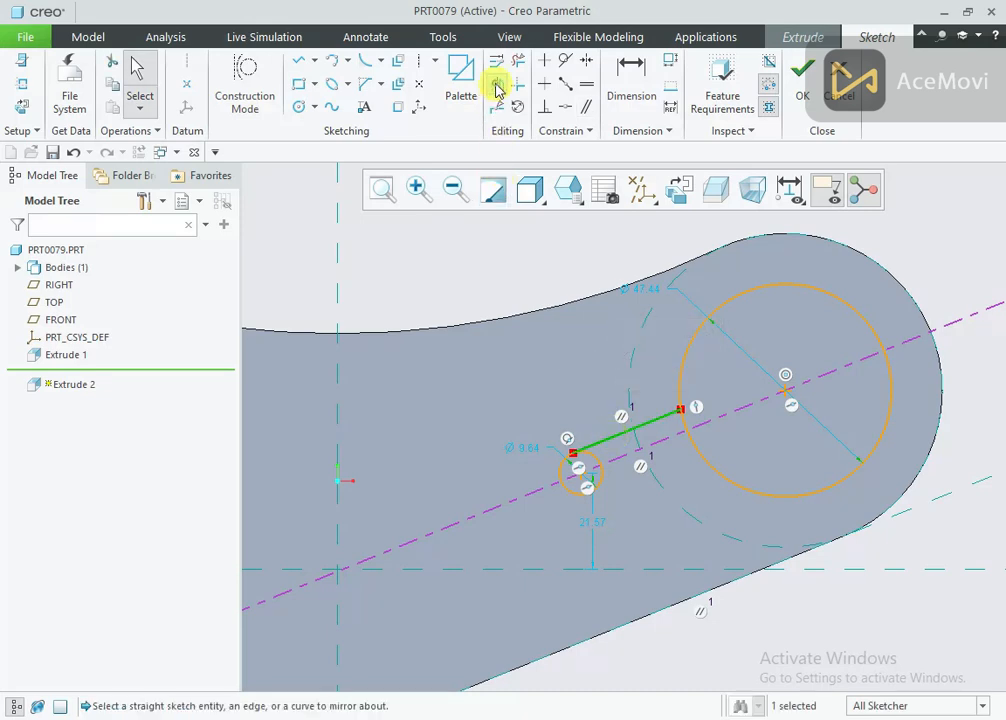
click(529, 499)
scroll(674, 465, up, 2)
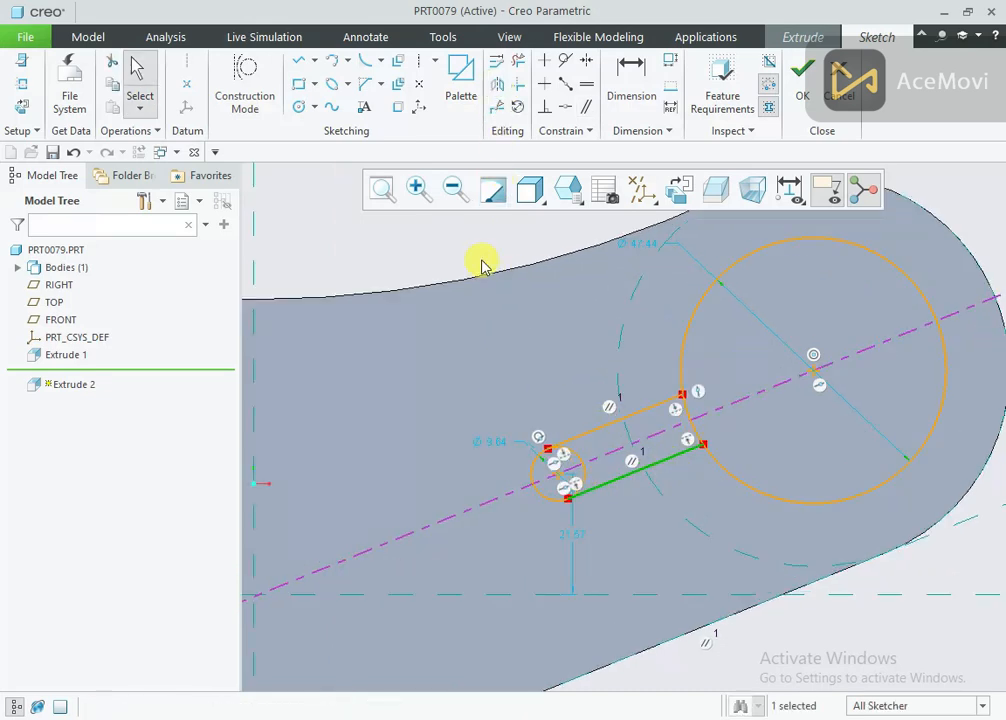
Step: Trim the small circle's inner arc and the large circle's arc between the two lines to form one keyhole outline
click(518, 60)
click(573, 461)
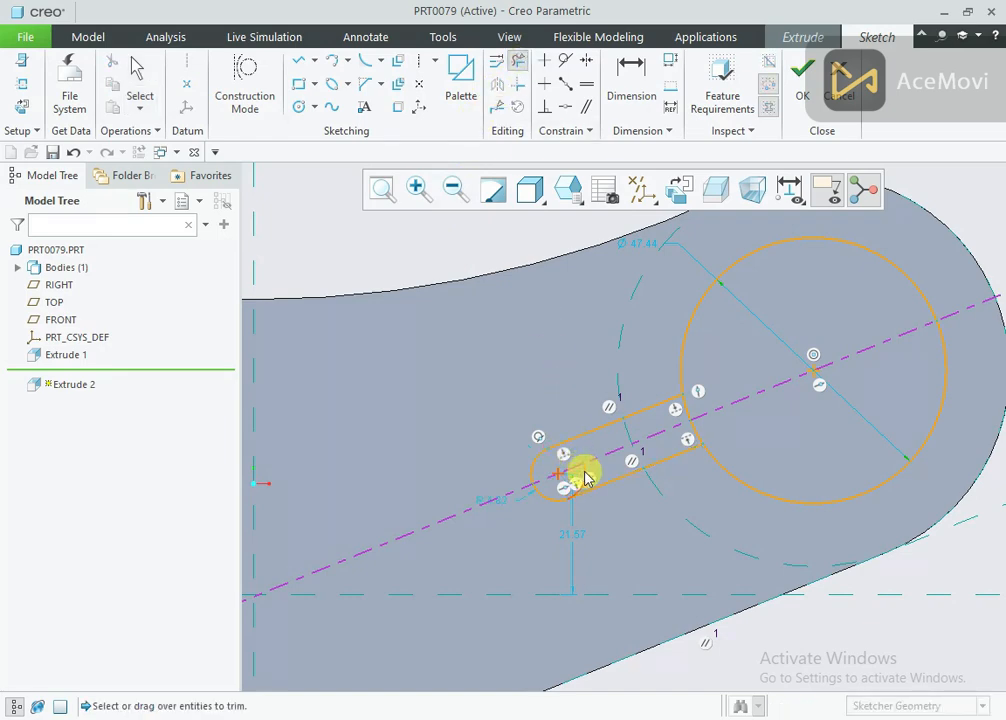
click(683, 409)
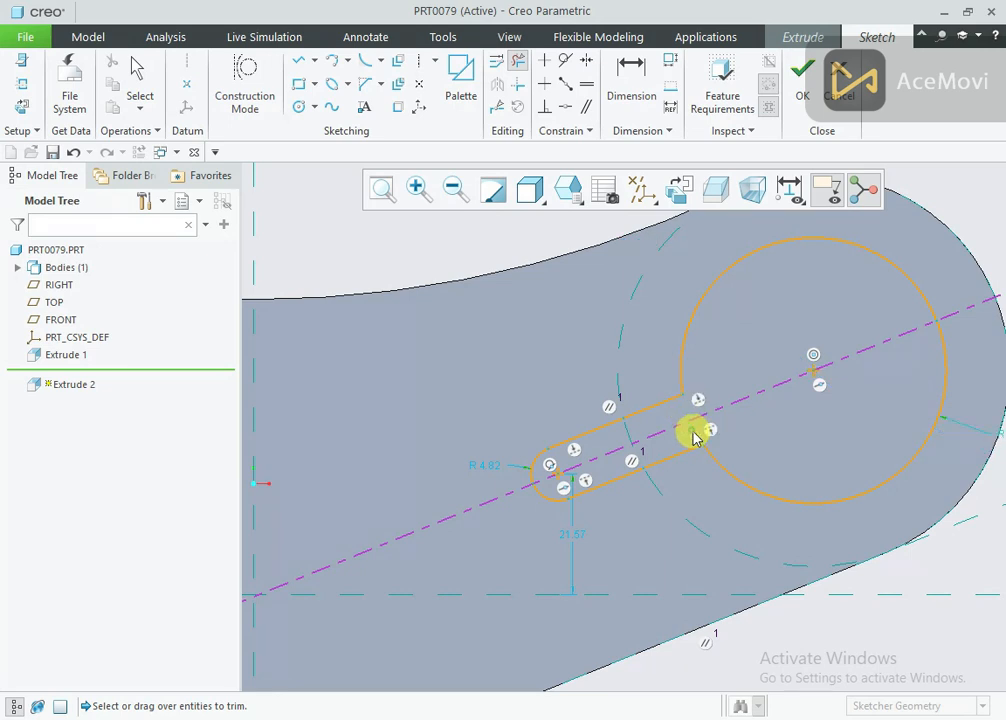
middle_click(550, 400)
scroll(602, 393, down, 2)
Step: Set the radius of the narrow slot's rounded end to 1.5 mm
double_click(499, 461)
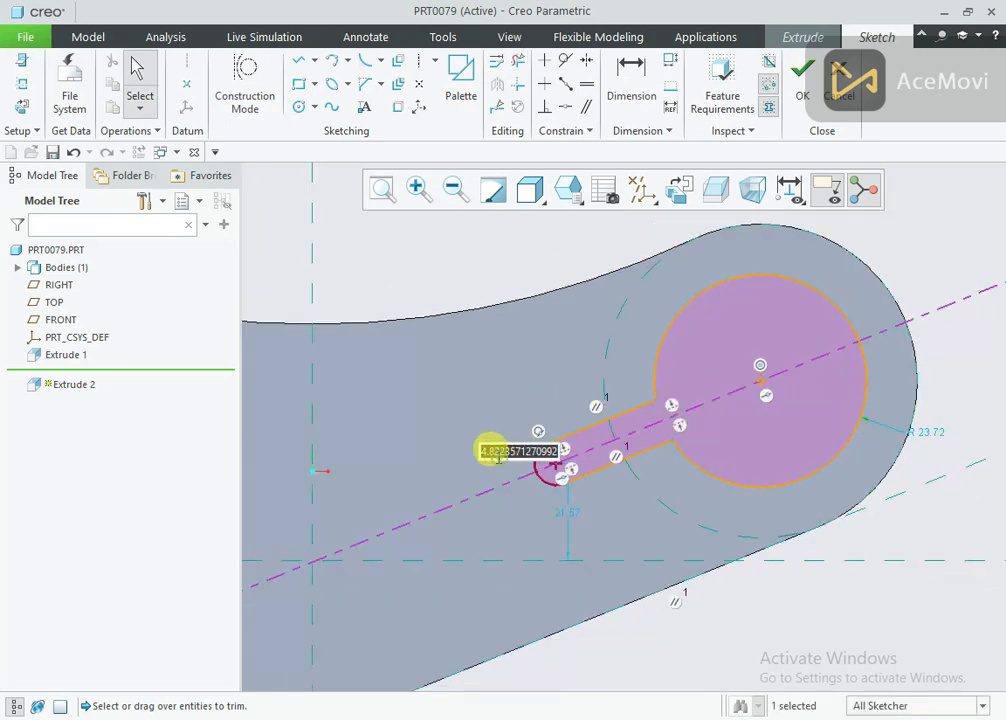
text(1.5)
key(Return)
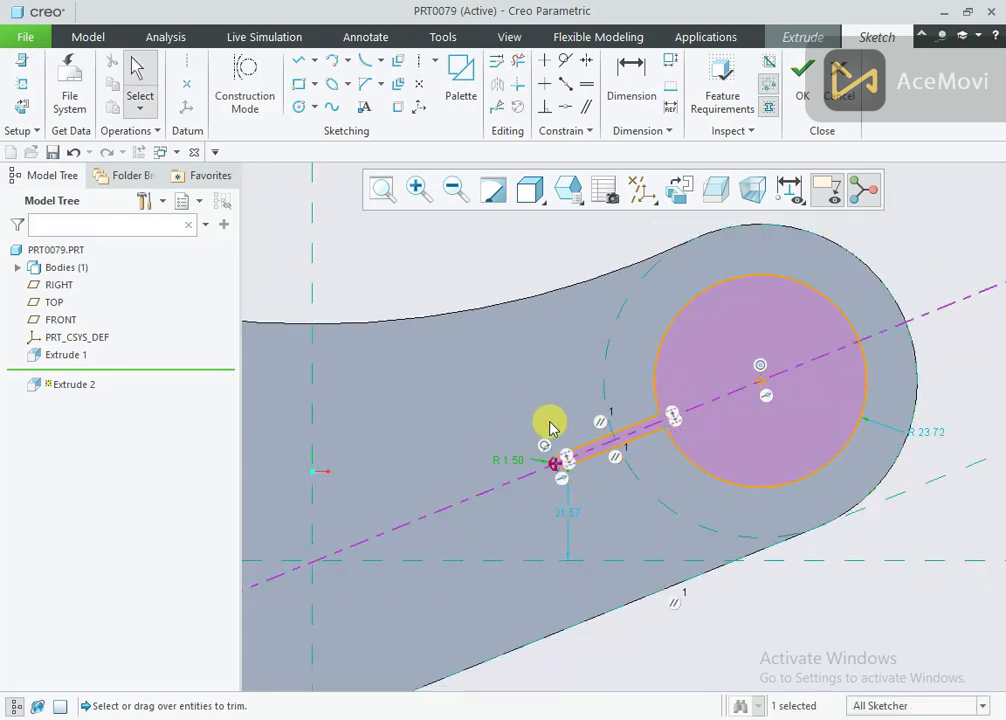
Step: Dimension the distance from the large circle's center to the slot end's arc center as 48 mm
right_click(493, 388)
click(678, 418)
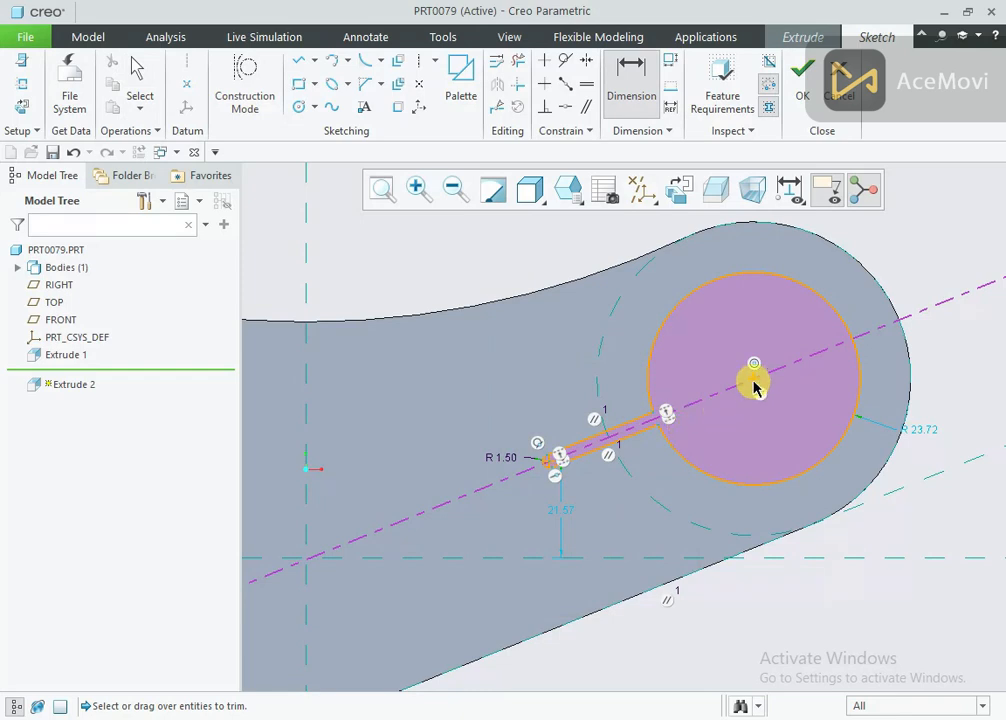
click(755, 386)
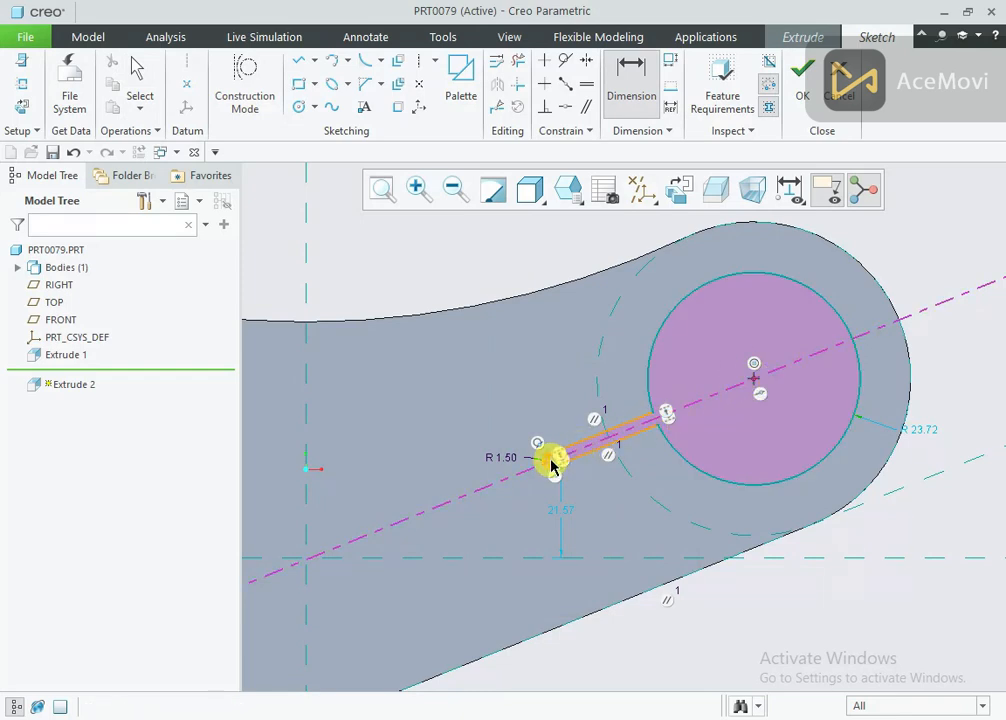
scroll(550, 468, down, 4)
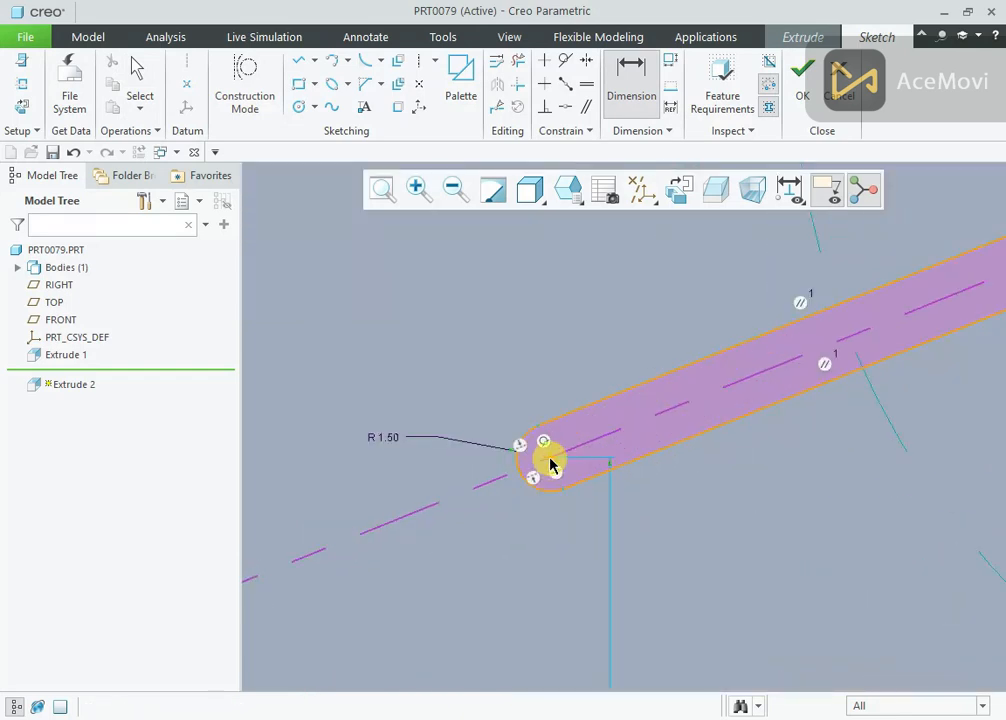
scroll(550, 465, up, 4)
middle_click(580, 331)
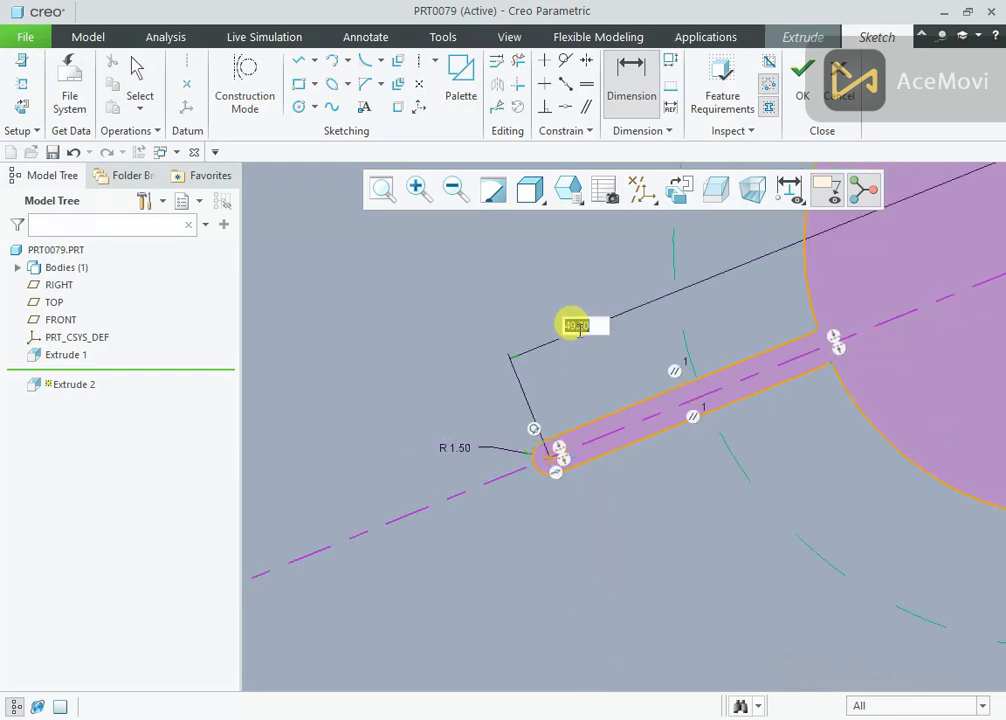
text(48.)
key(Return)
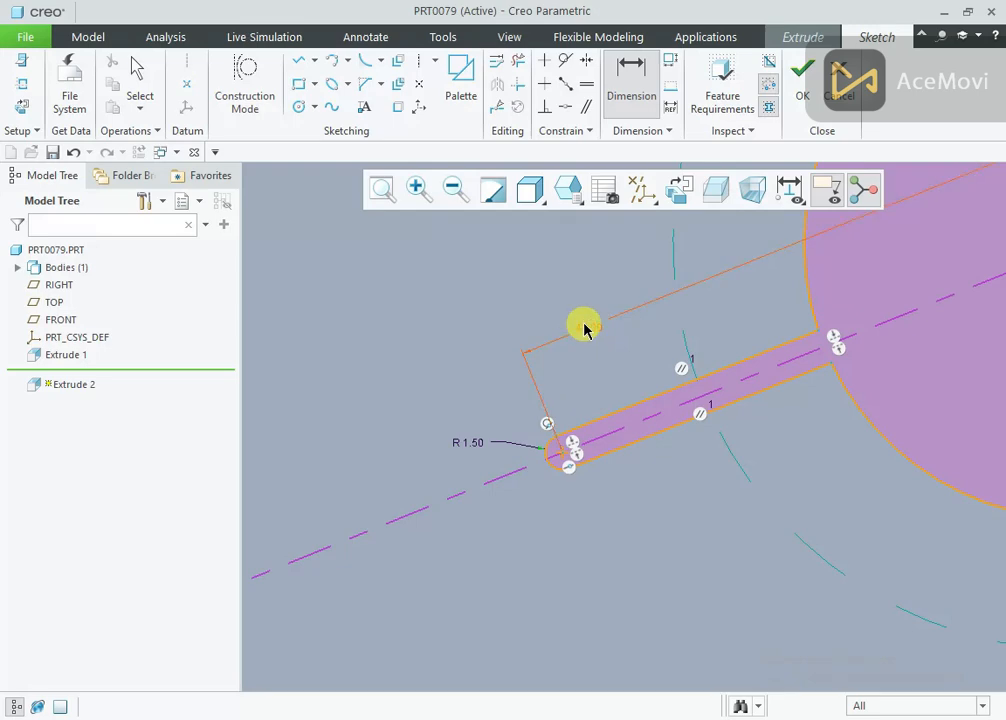
scroll(602, 476, up, 4)
middle_click(633, 517)
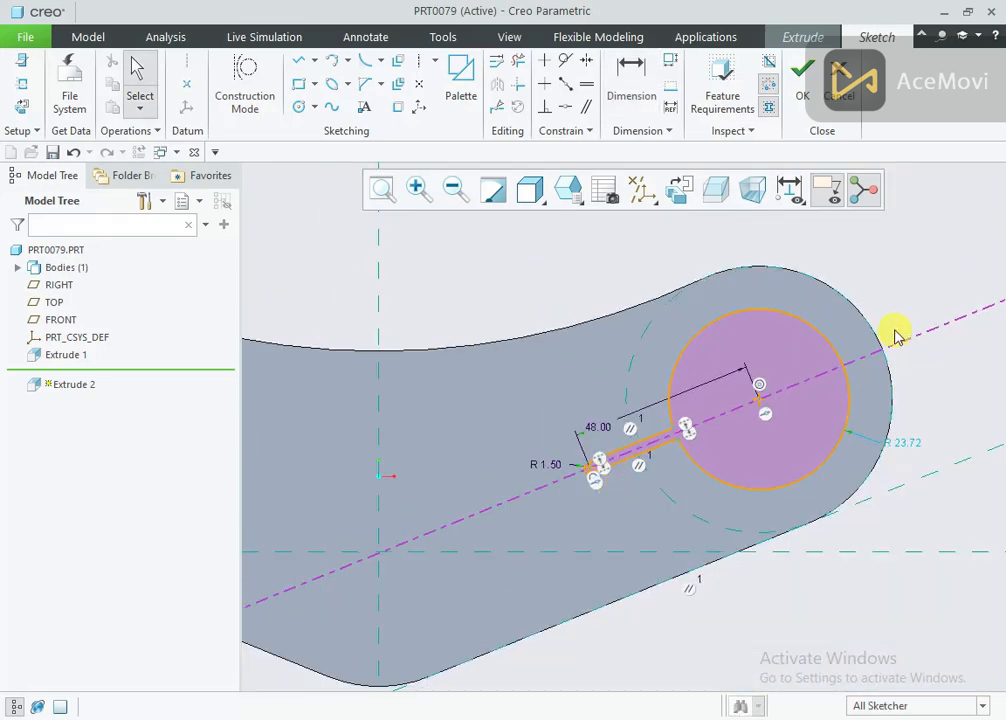
Step: Mirror the keyhole outline of the large circle and narrow slot about the vertical reference
mouse_move(844, 314)
mouse_down()
mouse_move(743, 415)
mouse_move(561, 505)
mouse_up()
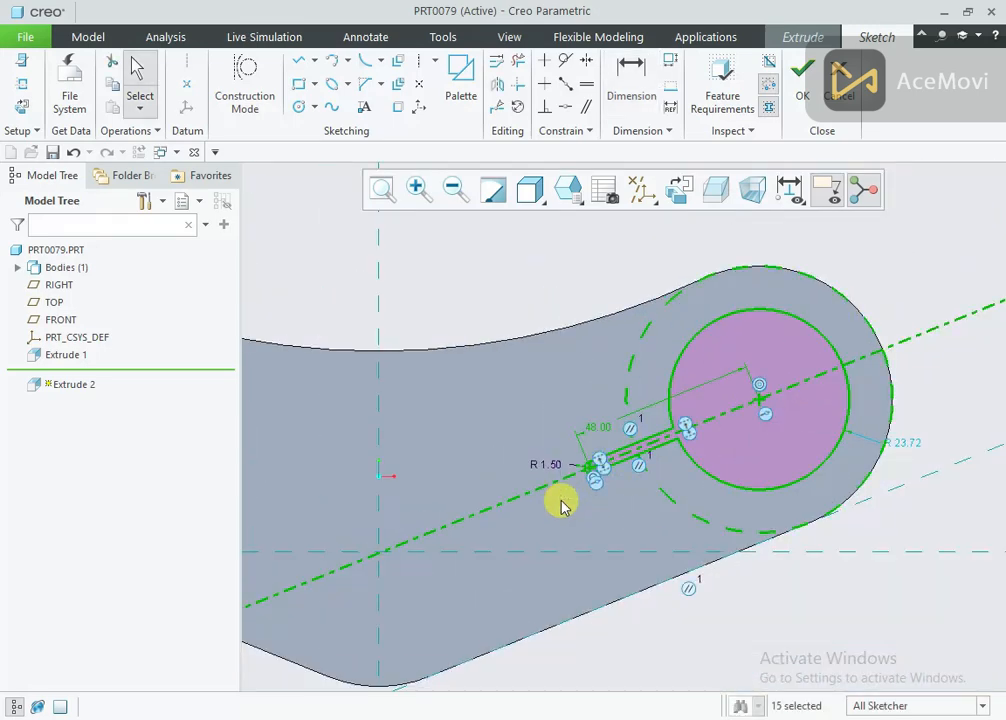
click(497, 84)
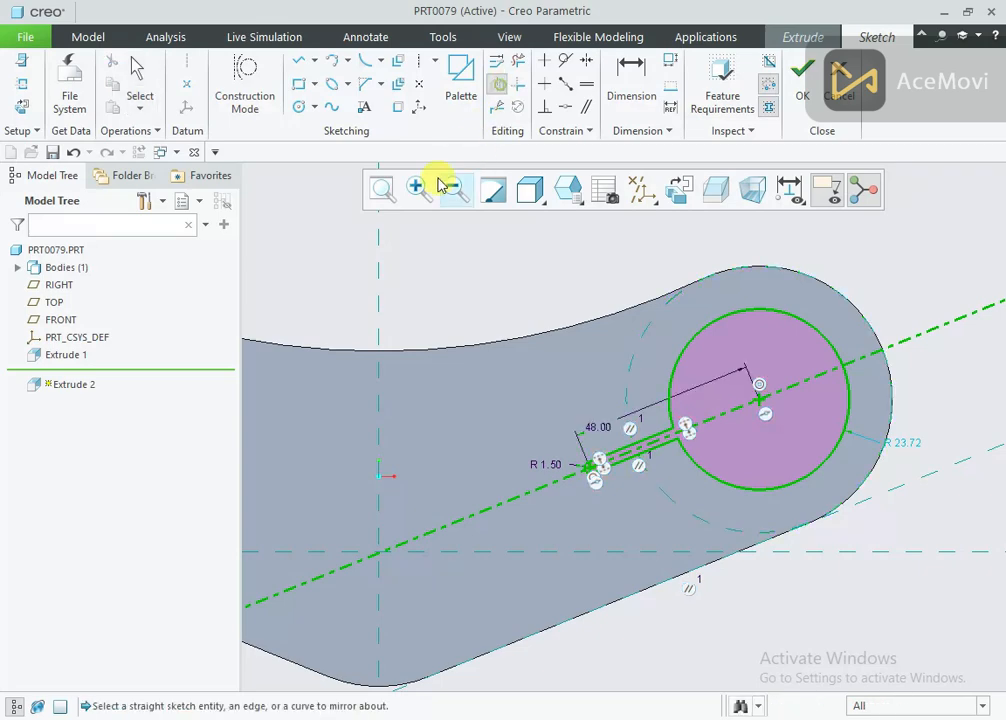
click(379, 261)
scroll(653, 380, up, 4)
scroll(428, 374, down, 2)
Step: Place a datum point at the left circle's center and finish the sketch
click(477, 297)
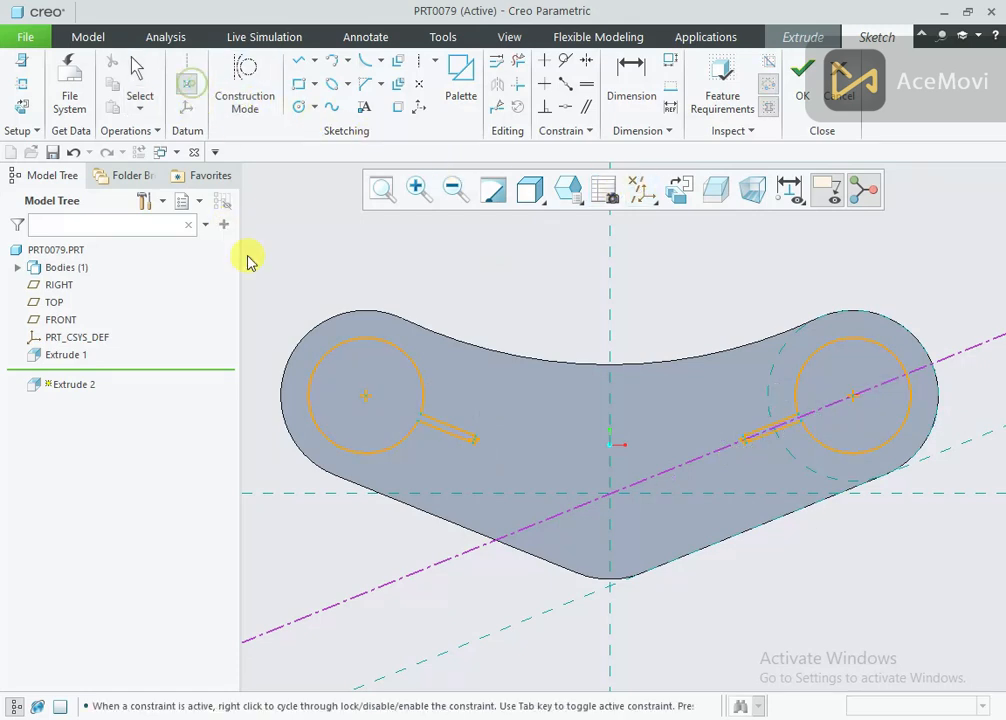
click(364, 402)
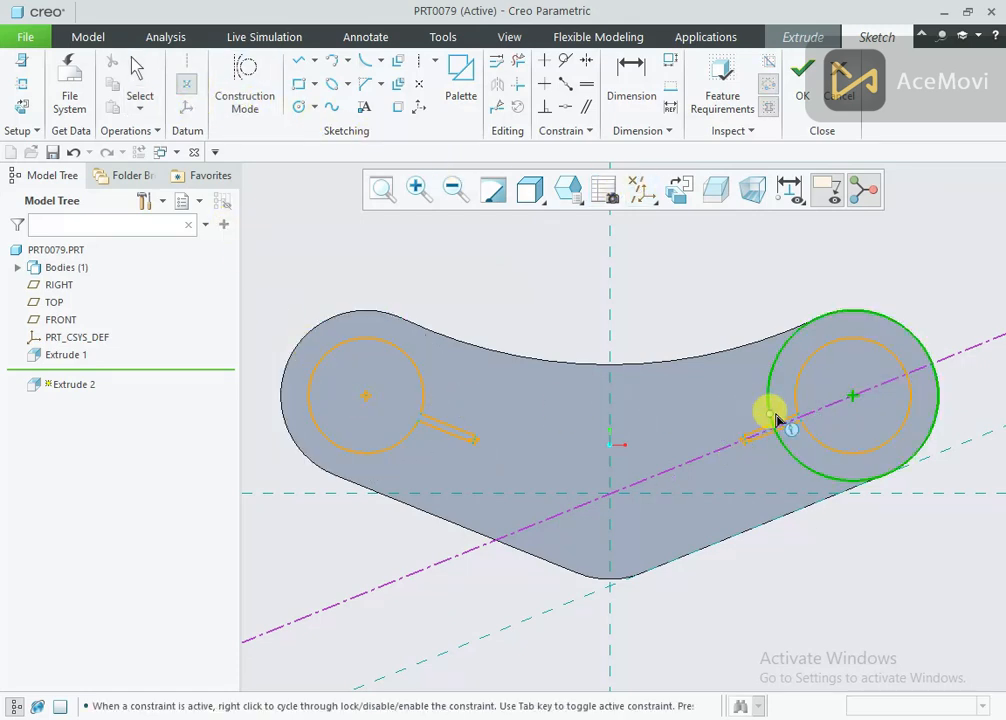
click(806, 97)
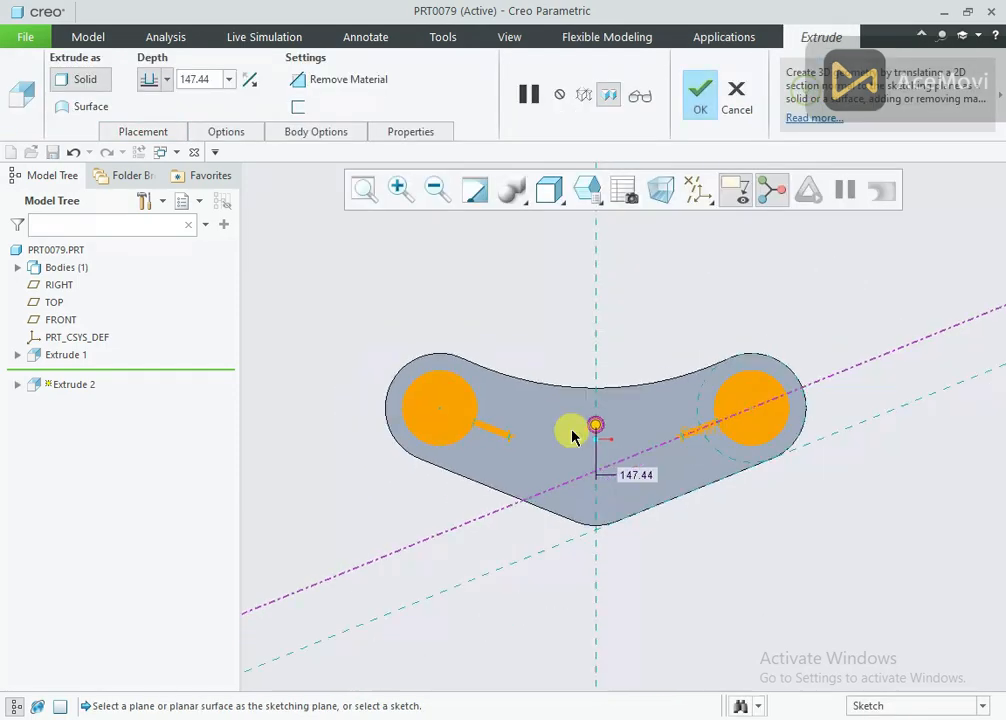
Step: Reverse the extrusion into the base to remove material, with side 1 depth set to To Next, and complete the cut
mouse_move(570, 426)
middle_down()
mouse_move(584, 343)
mouse_move(577, 509)
mouse_move(607, 322)
middle_up()
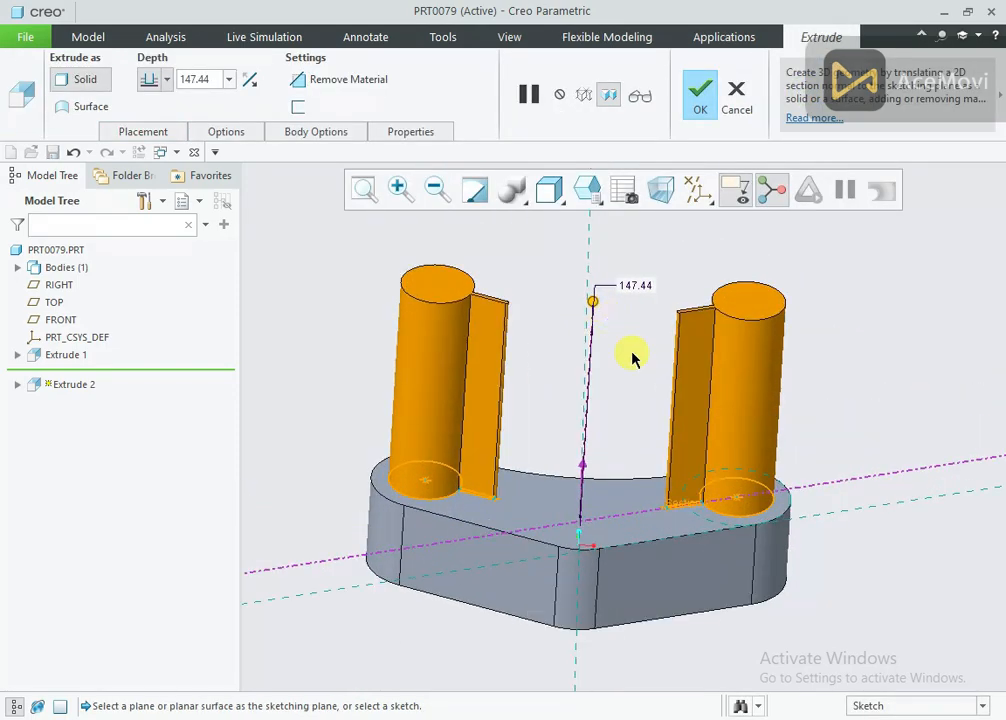
click(251, 88)
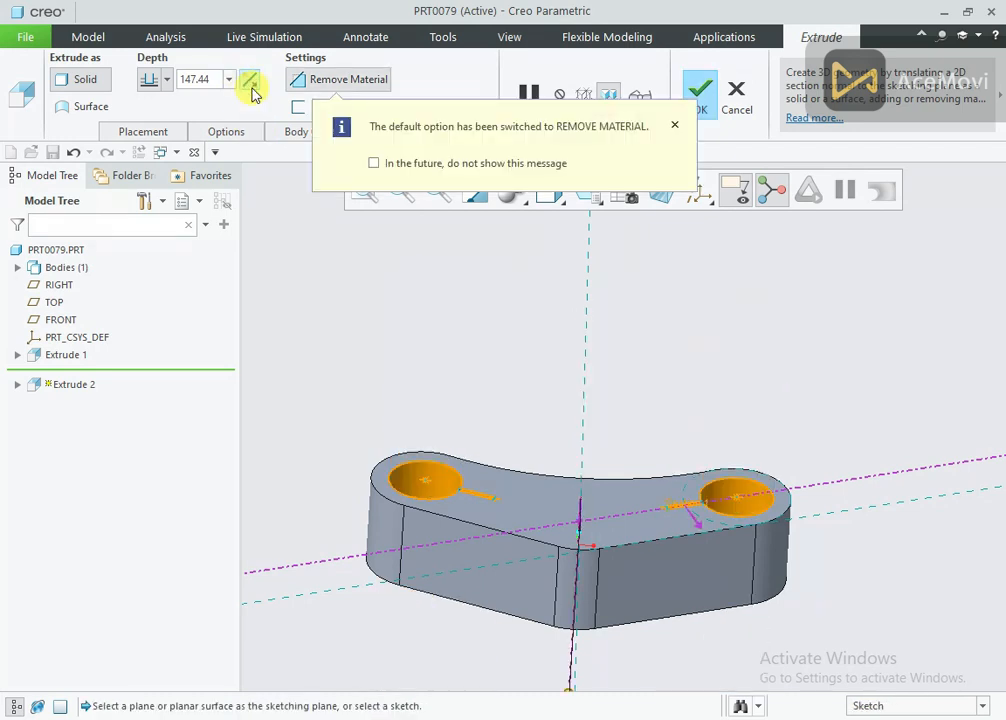
click(216, 135)
click(268, 200)
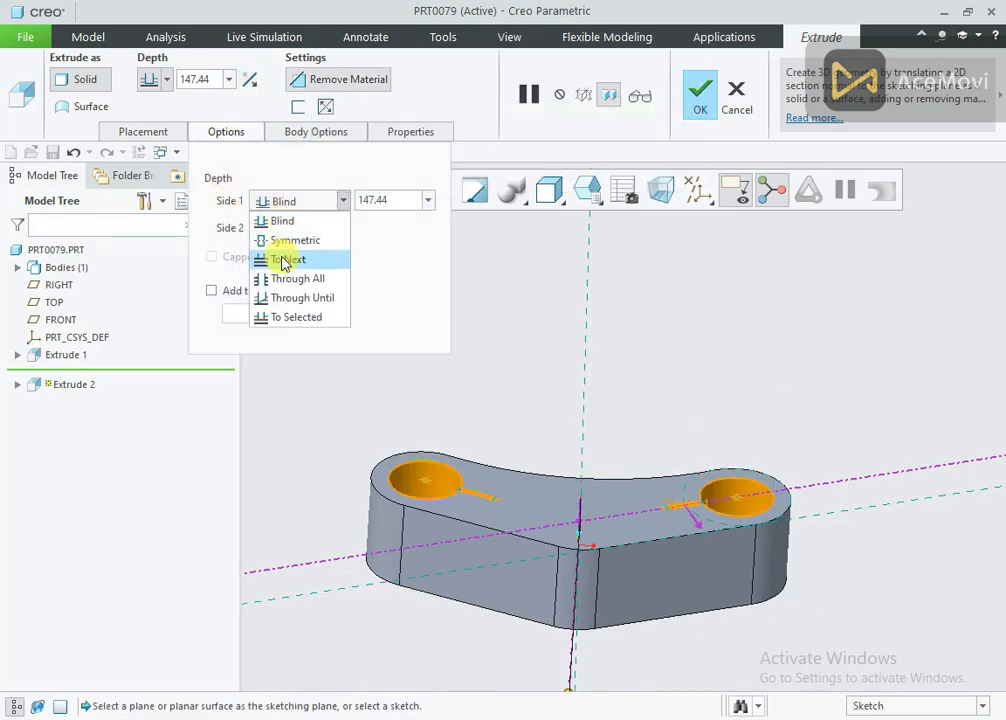
click(284, 260)
click(698, 104)
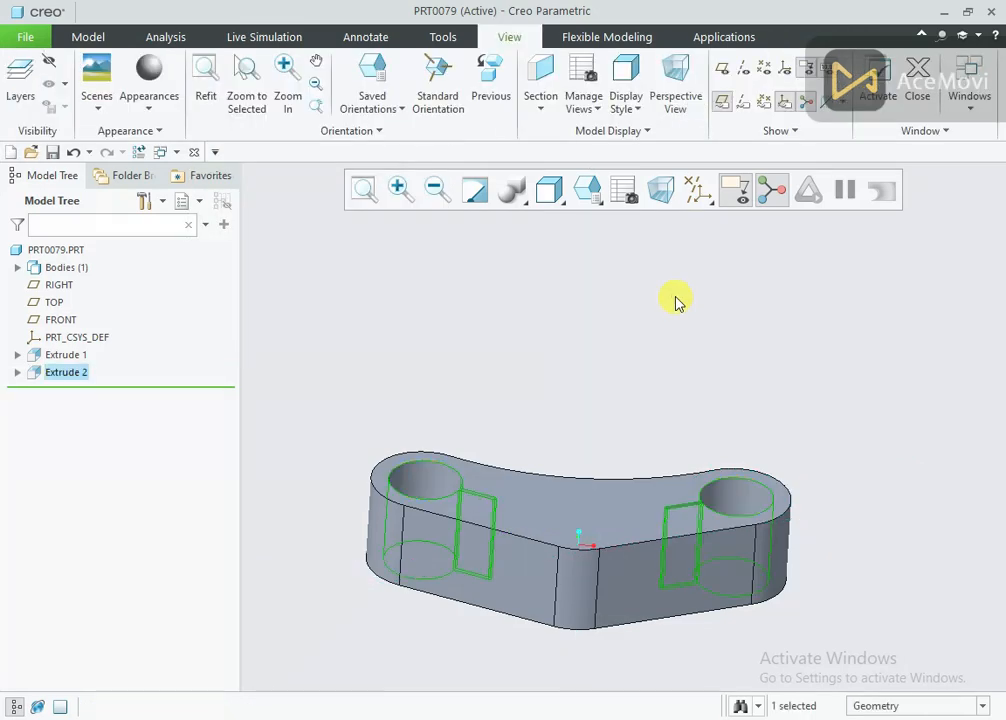
Step: Check the 55.png drawing in Photos, and start a new extrusion sketch on the bracket's flat top face in Creo
mouse_move(674, 301)
middle_down()
mouse_move(680, 389)
mouse_move(642, 370)
mouse_move(676, 327)
mouse_move(674, 193)
mouse_move(657, 356)
mouse_move(669, 339)
mouse_move(494, 620)
mouse_move(493, 536)
mouse_move(497, 556)
mouse_move(476, 541)
mouse_move(557, 545)
middle_up()
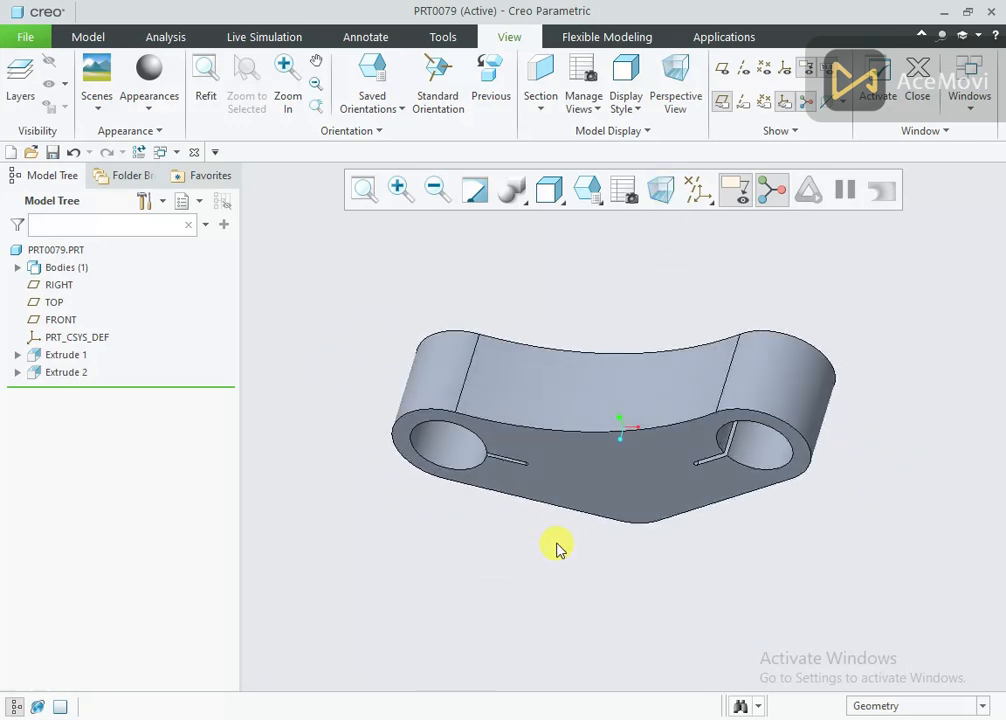
click(537, 717)
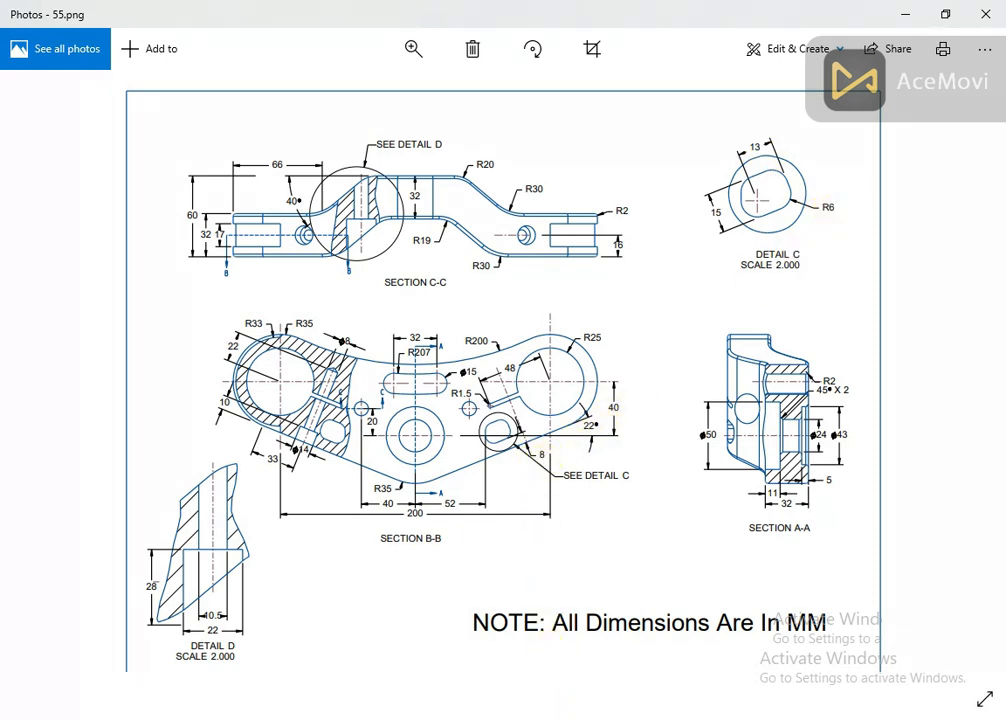
click(534, 719)
middle_drag(520, 610, 561, 402)
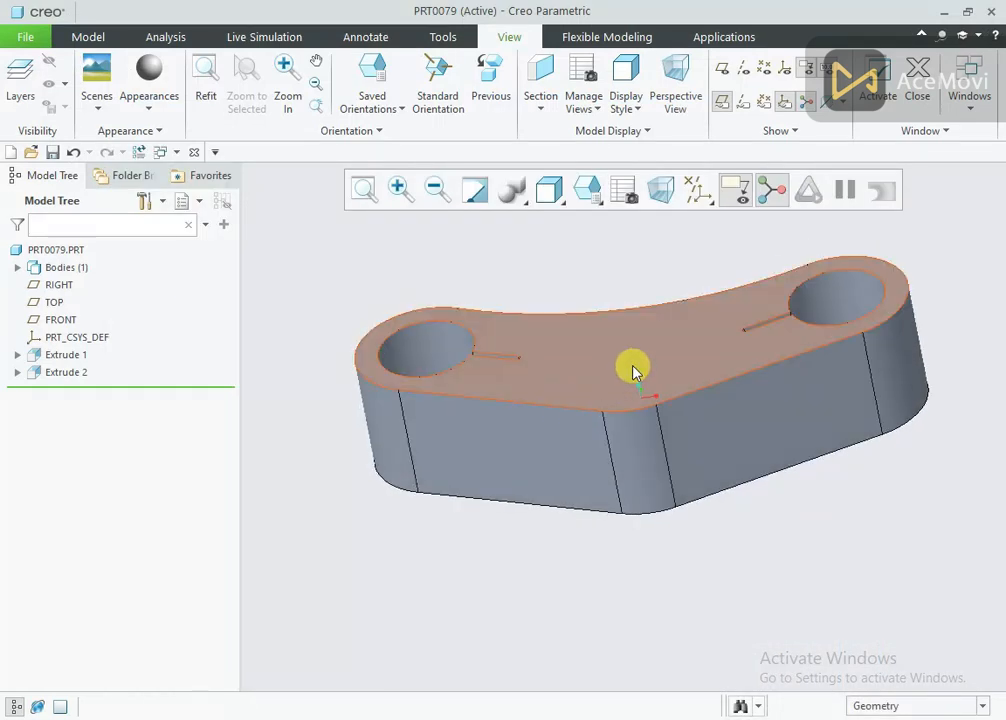
click(640, 366)
click(757, 279)
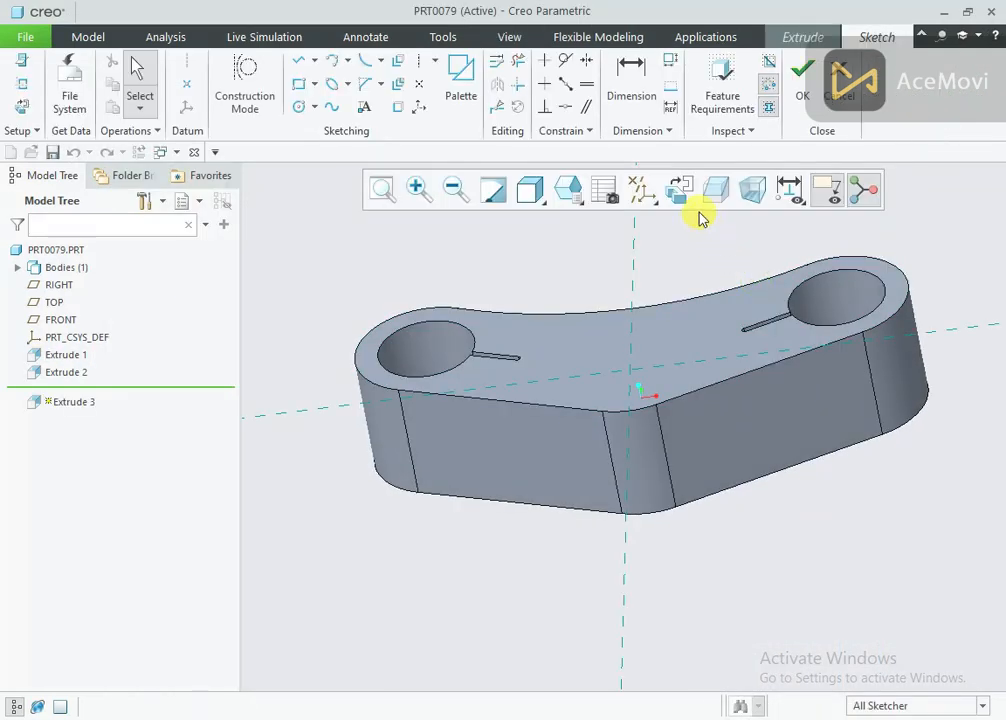
scroll(617, 420, up, 3)
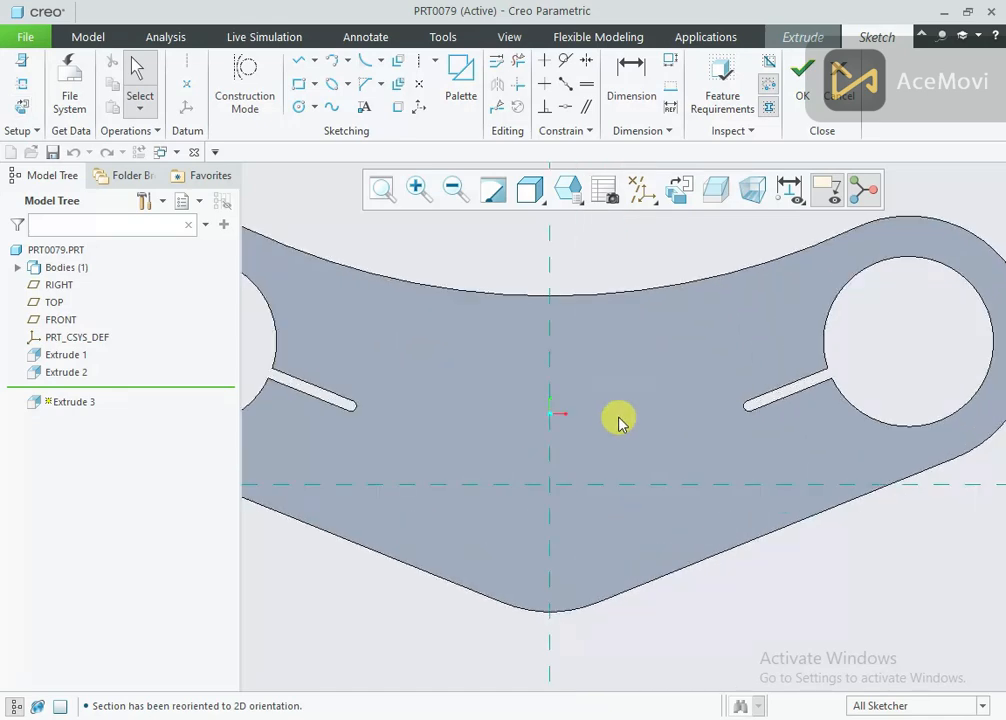
Step: Sketch a closed four-sided profile above the lower right slanted edge, with its vertical side about 32 mm from the vertical reference
right_click(632, 378)
click(655, 404)
scroll(664, 440, up, 2)
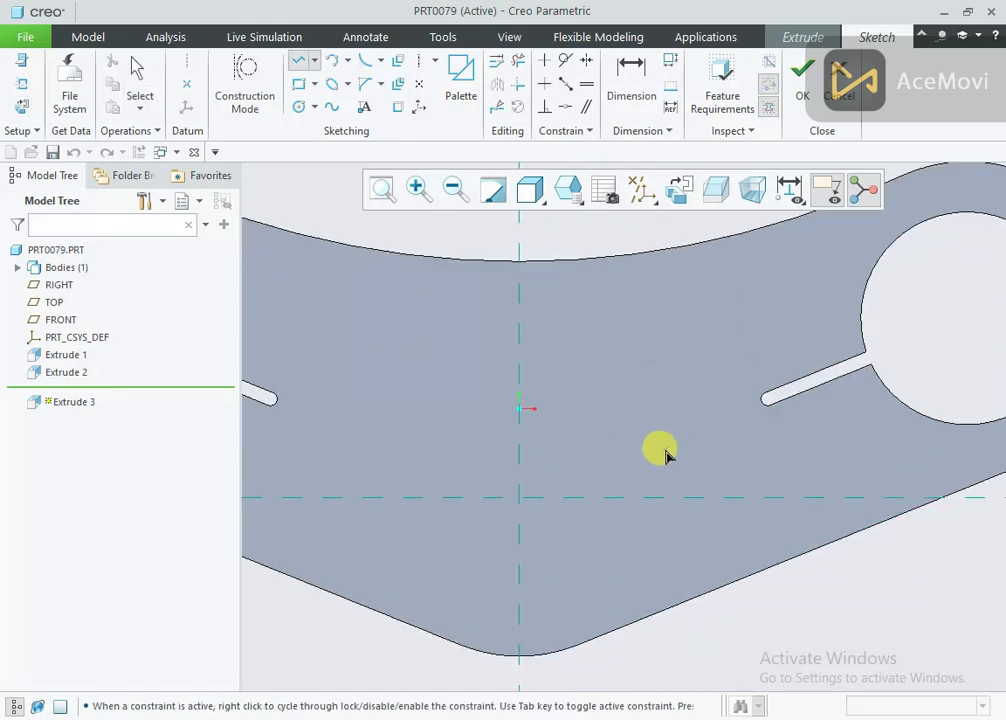
click(664, 452)
click(664, 557)
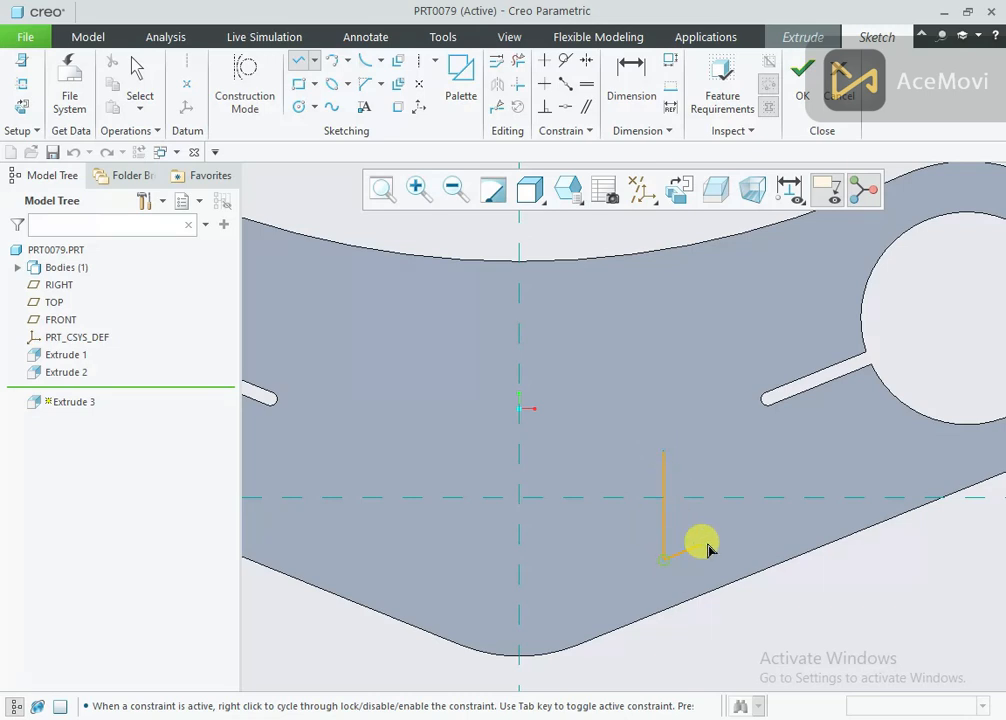
click(764, 520)
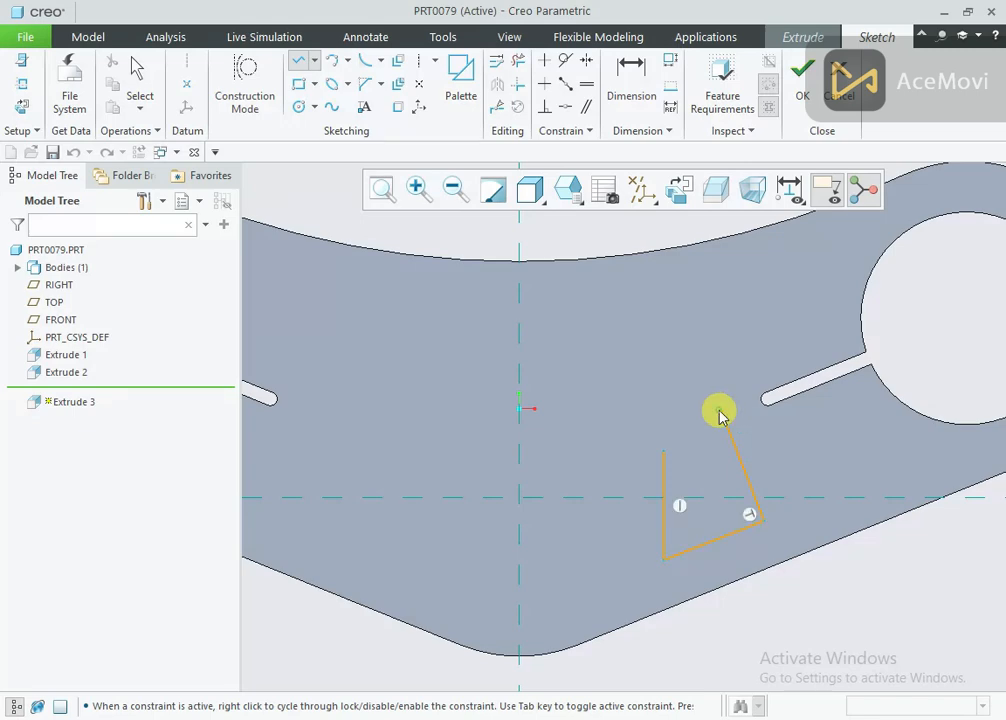
click(720, 412)
middle_click(700, 456)
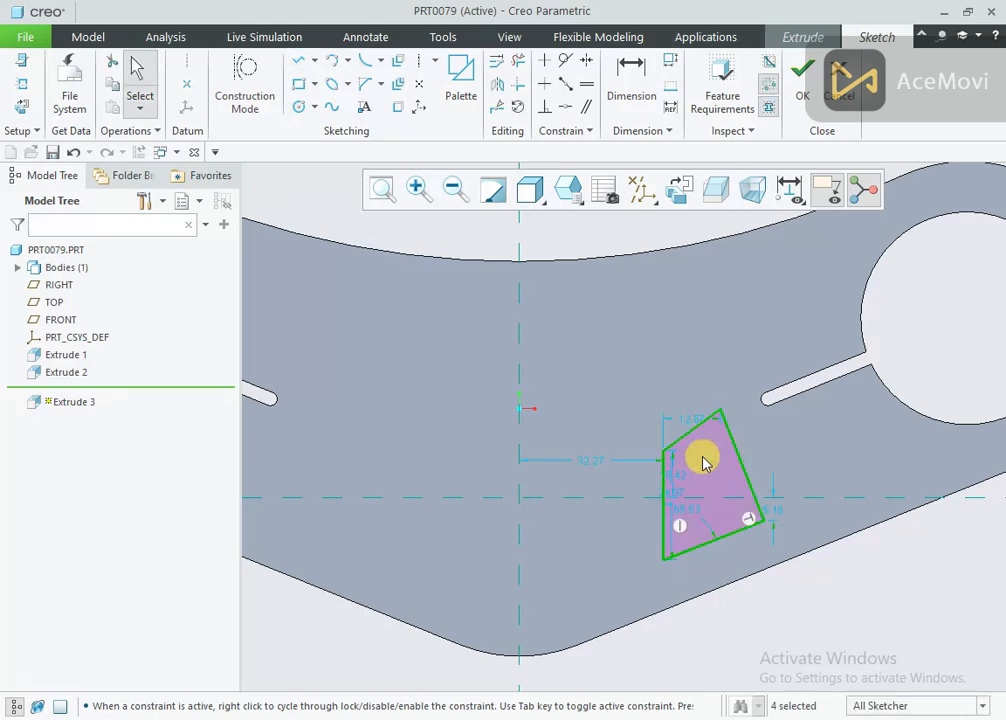
click(628, 229)
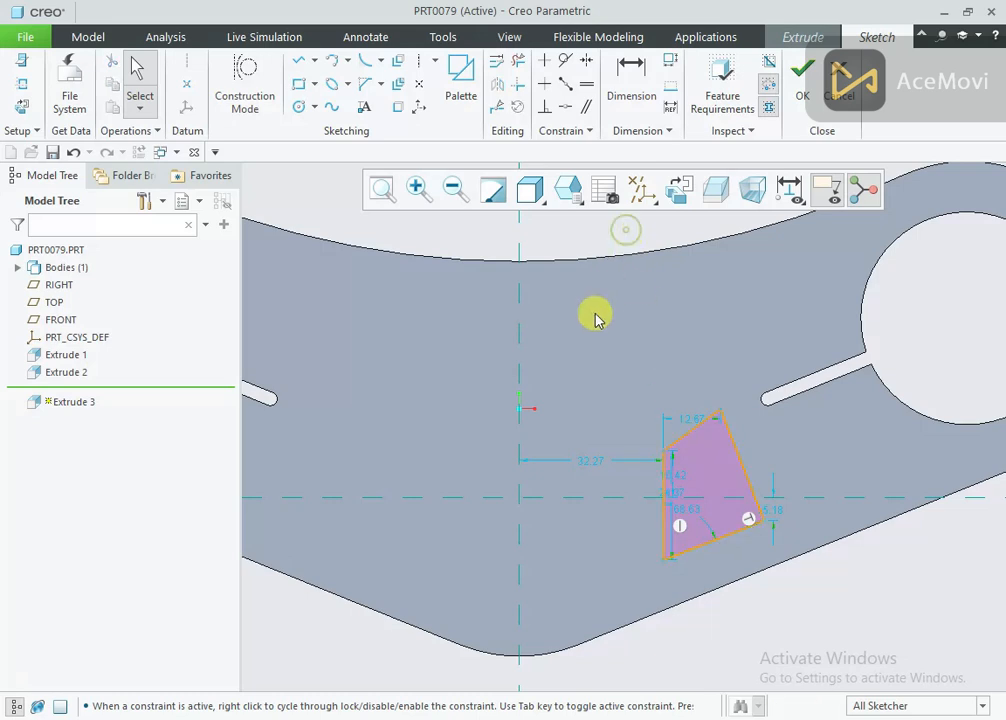
Step: Add the base's lower right slanted edge as a sketch reference
right_click(771, 622)
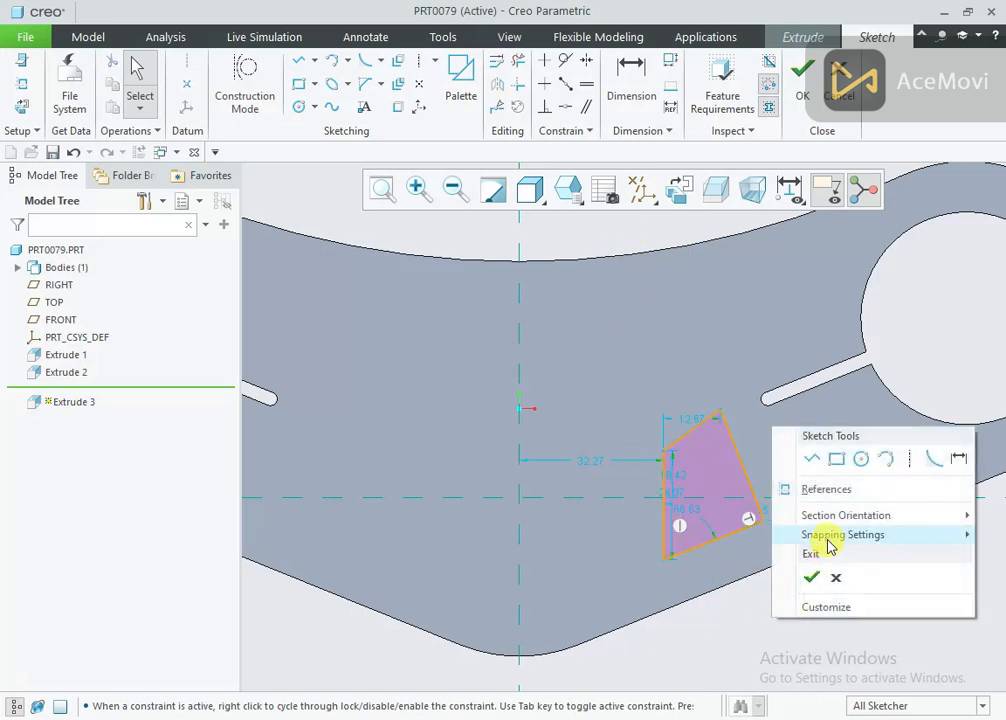
click(833, 490)
click(801, 556)
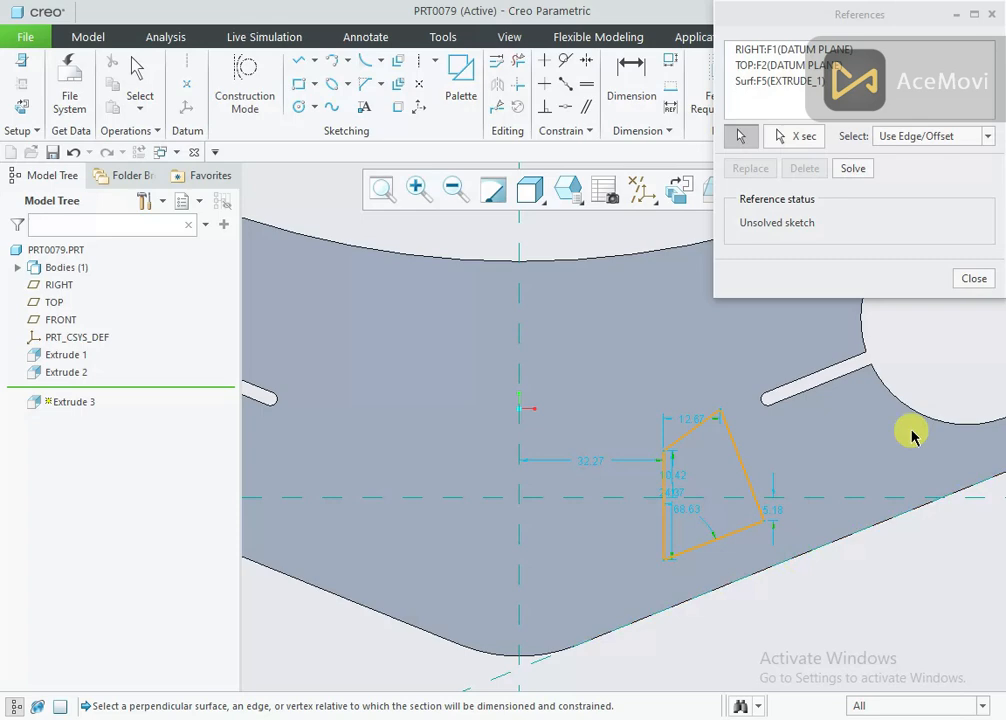
click(975, 281)
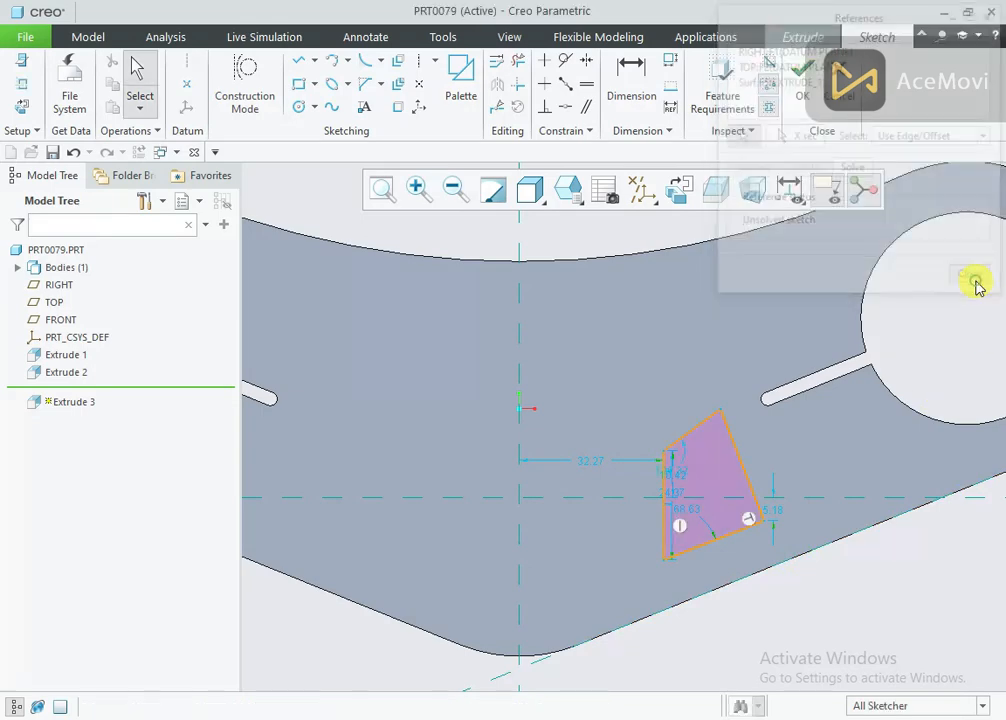
Step: Constrain the profile's upper and lower slanted sides parallel to the base's lower right slanted edge
click(586, 110)
click(686, 438)
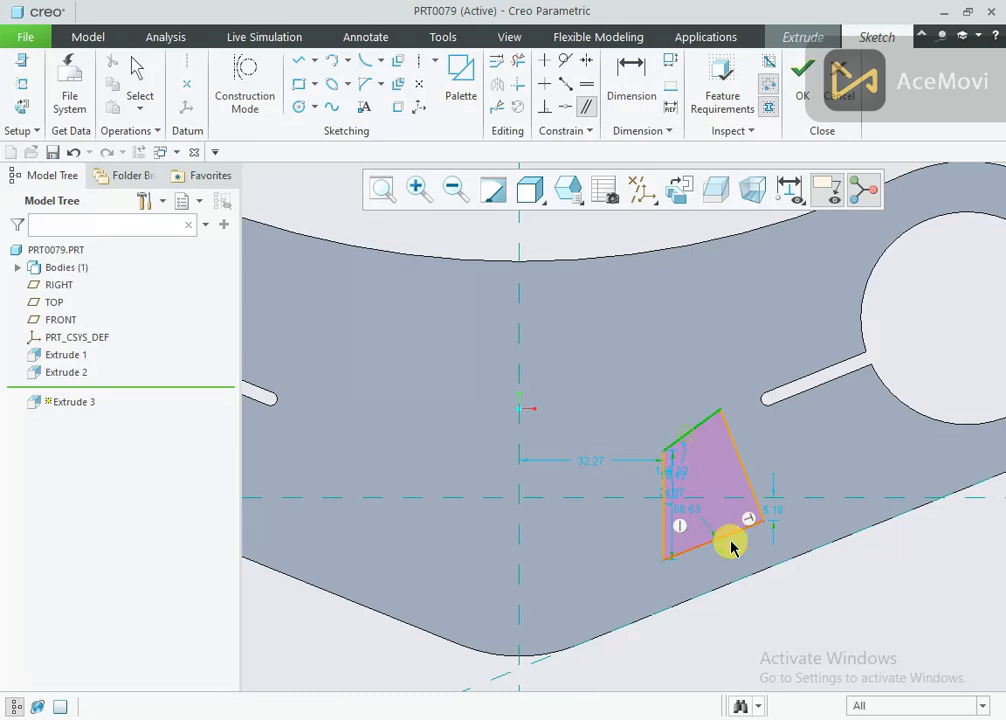
click(741, 588)
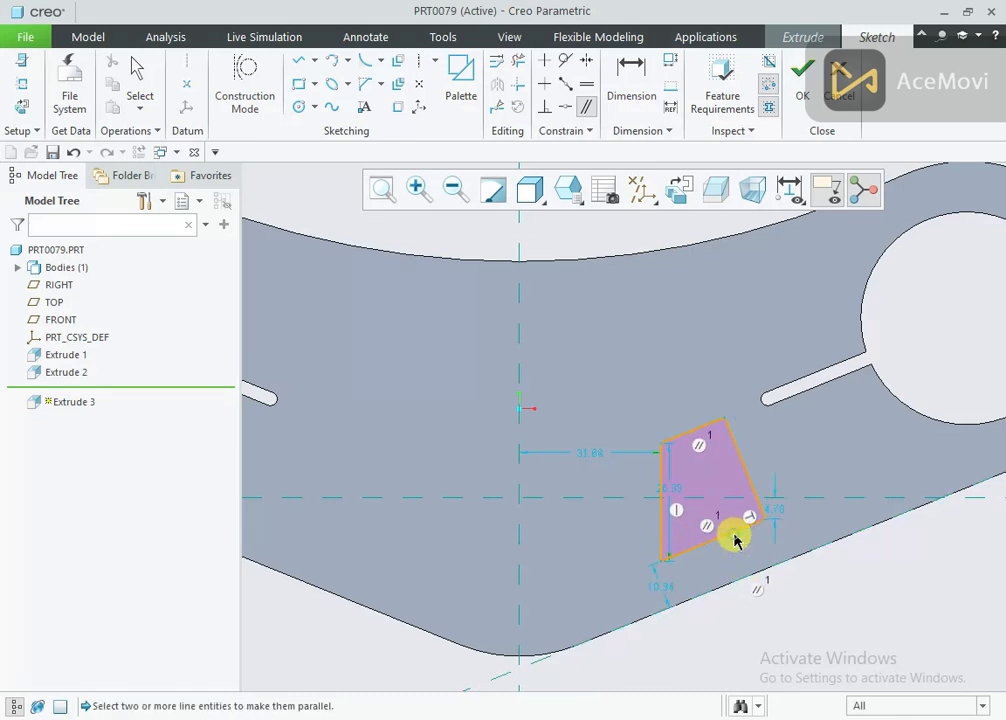
middle_click(797, 594)
scroll(797, 594, up, 2)
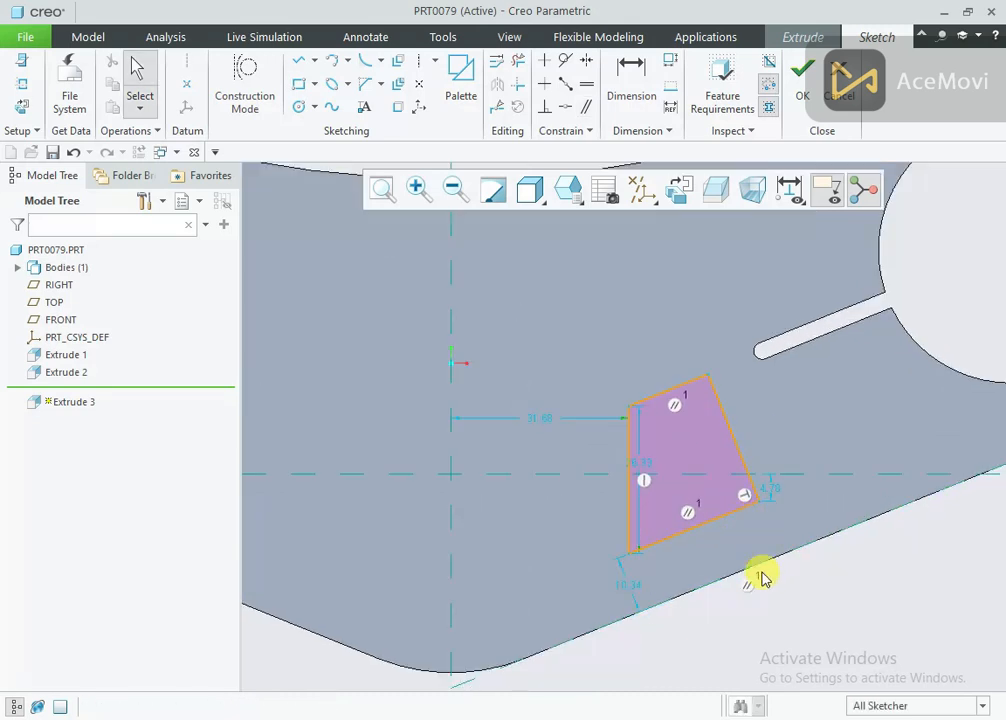
Step: Round all four corners of the profile with circular fillets
right_click(592, 347)
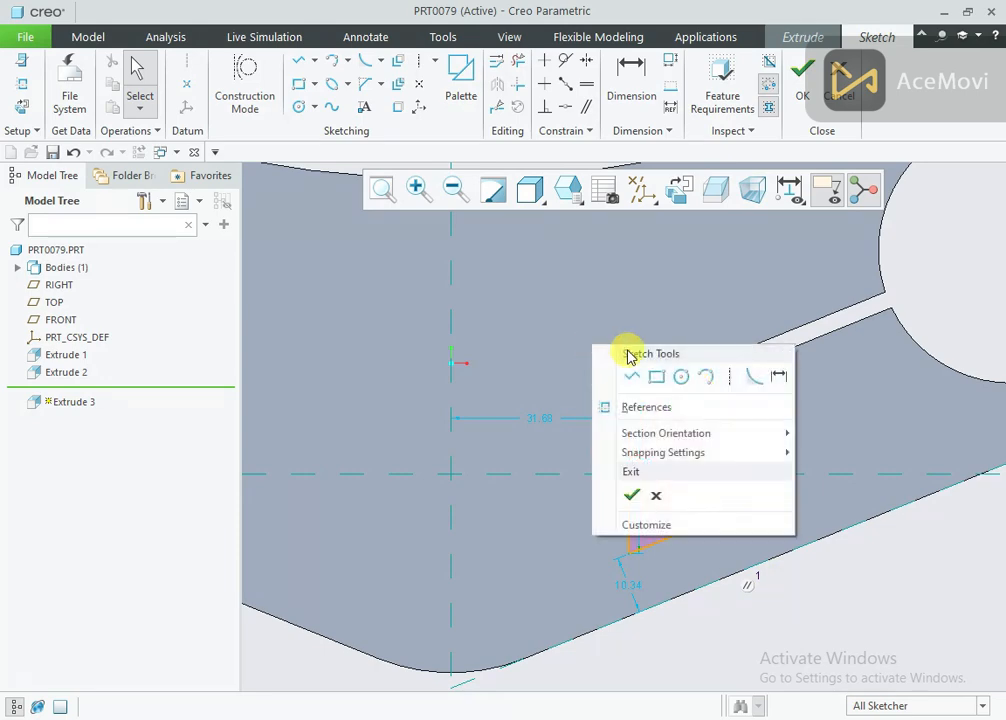
click(755, 379)
click(706, 394)
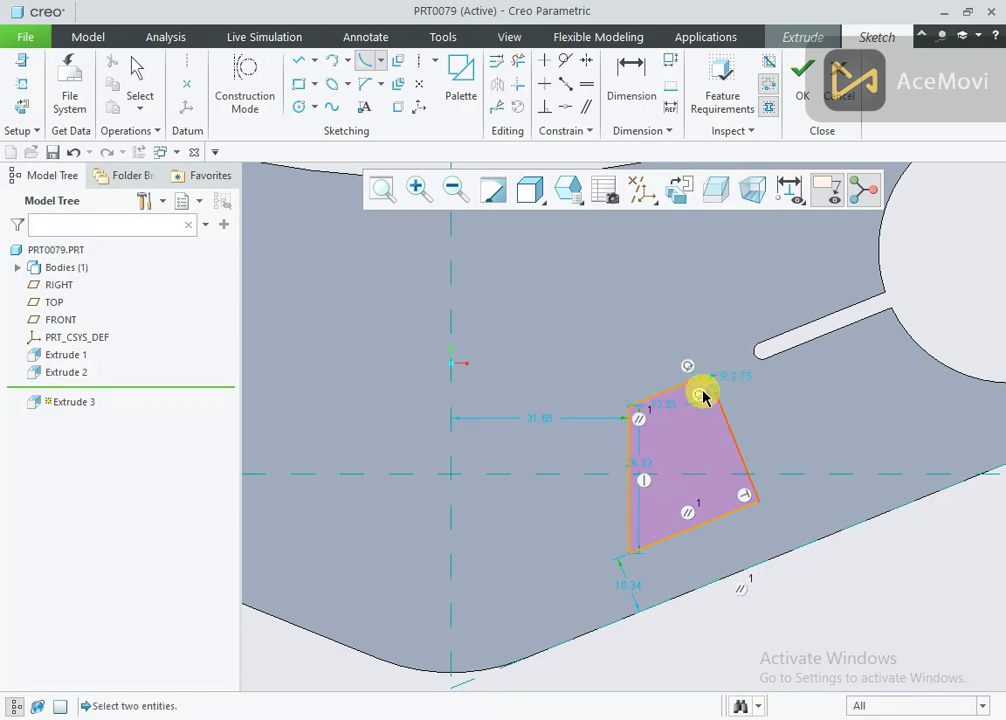
click(640, 402)
click(624, 460)
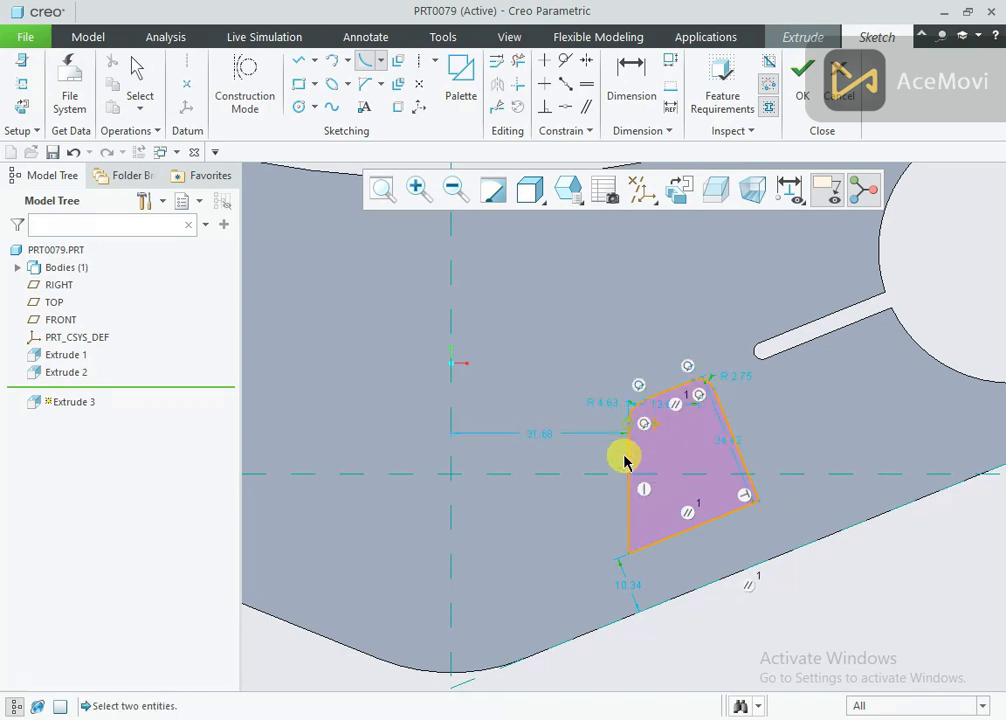
click(627, 519)
click(650, 542)
click(742, 498)
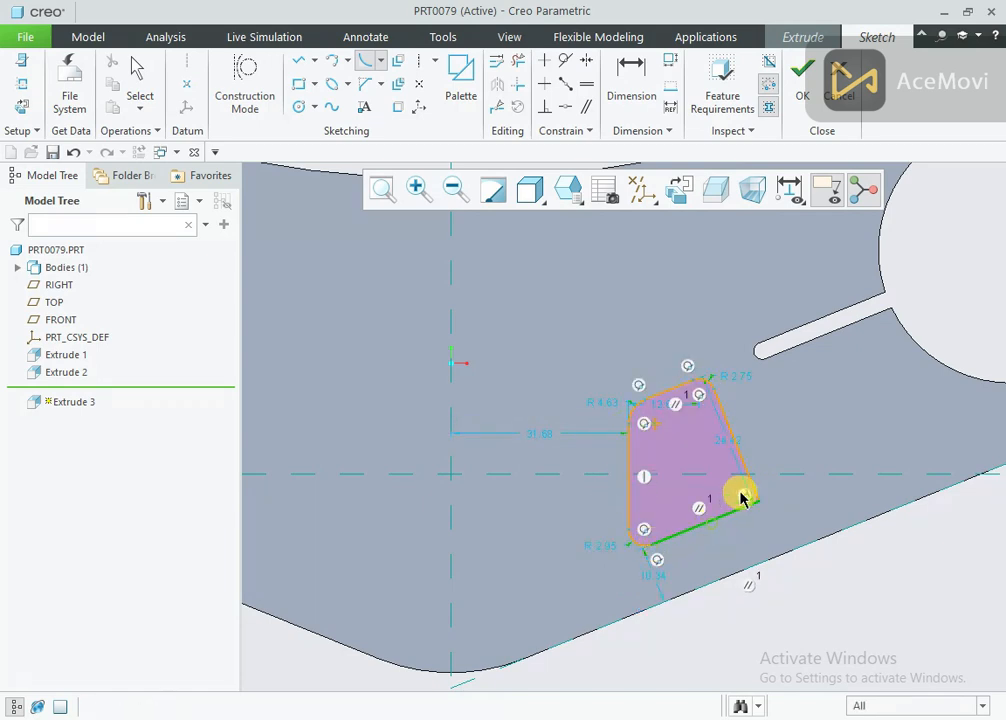
click(752, 487)
middle_click(763, 438)
Step: Make the four corner fillets equal in radius and set their radius to 6 mm
scroll(760, 430, up, 1)
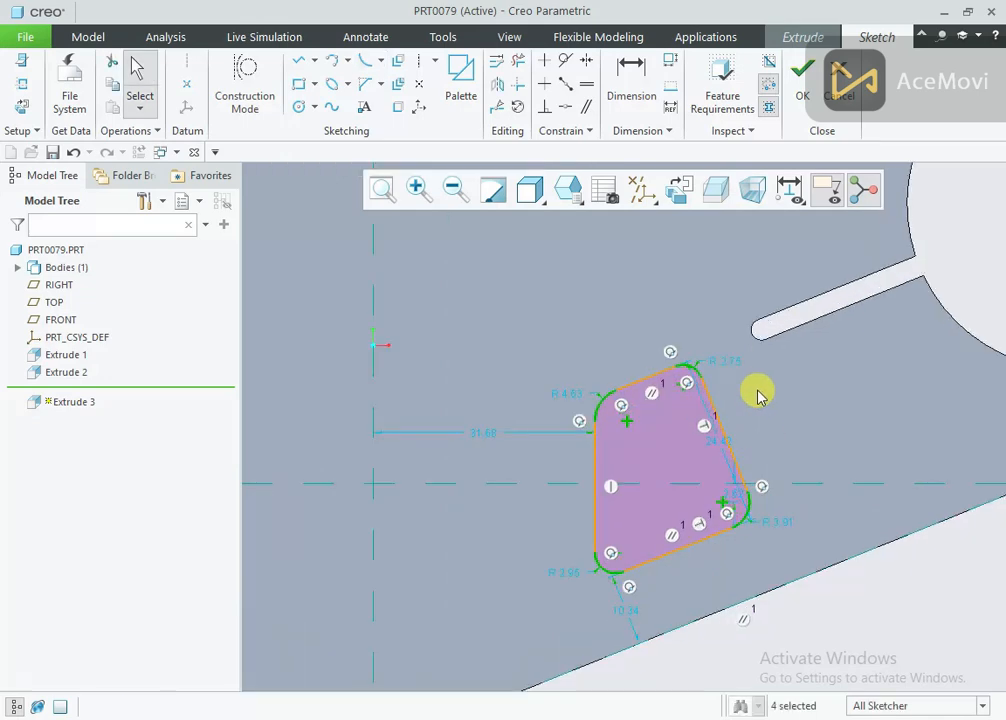
right_click(757, 391)
click(776, 360)
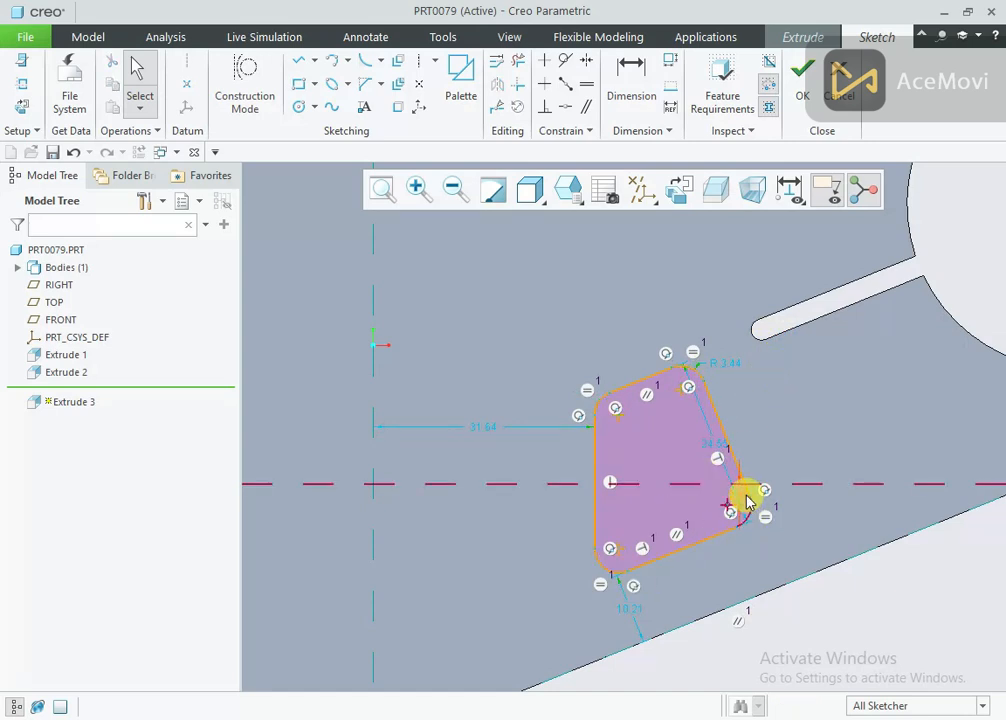
drag(747, 496, 796, 509)
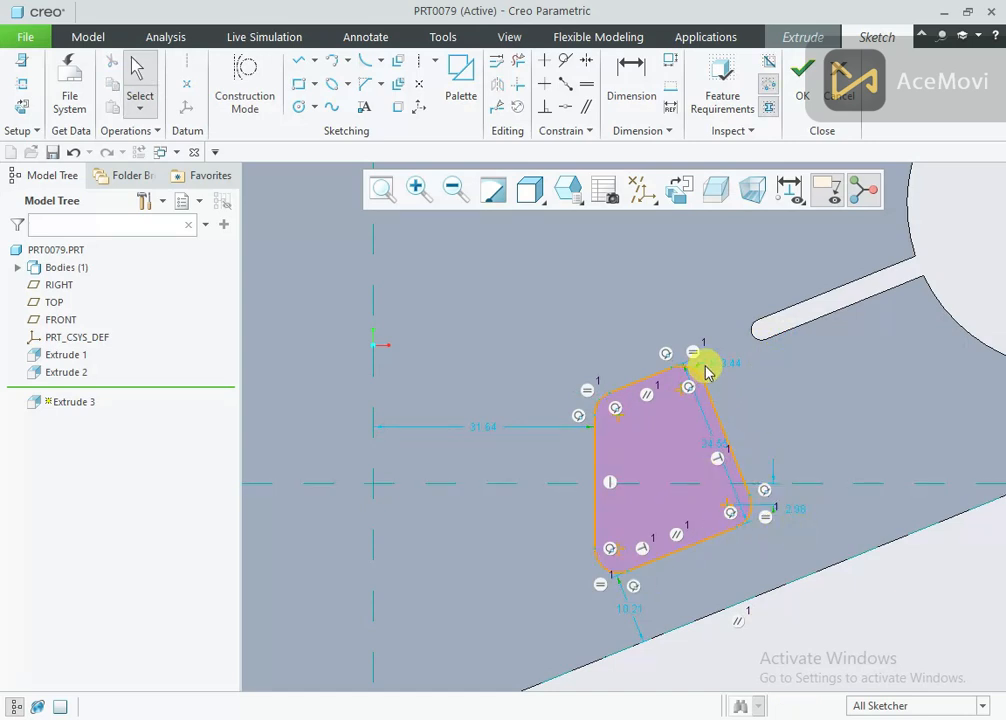
text(6)
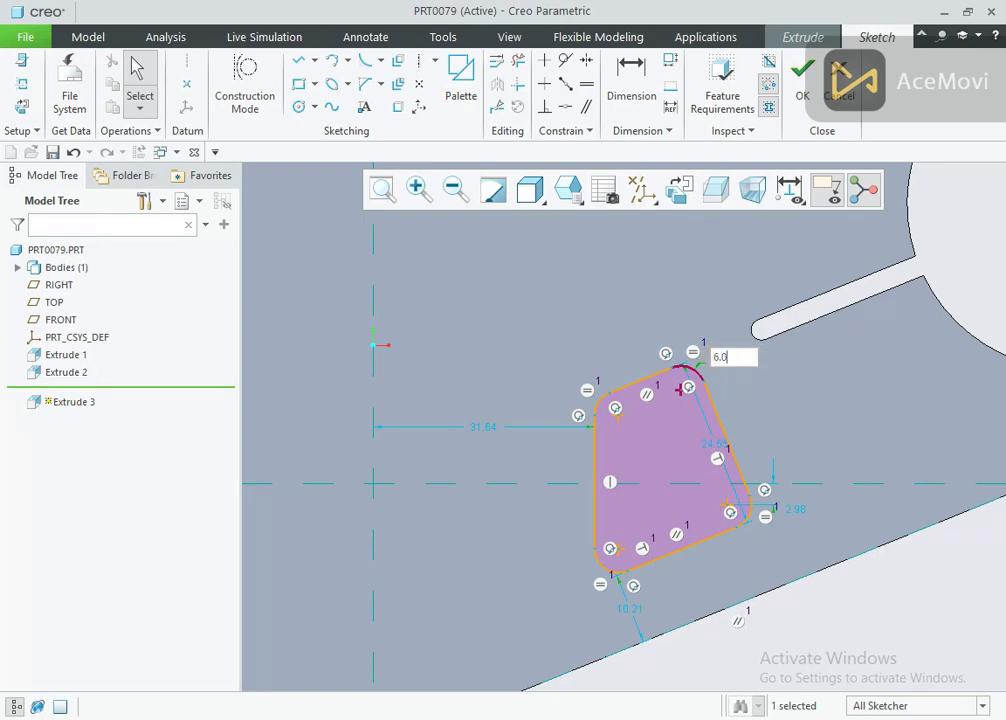
key(Return)
scroll(735, 382, down, 1)
scroll(748, 392, up, 2)
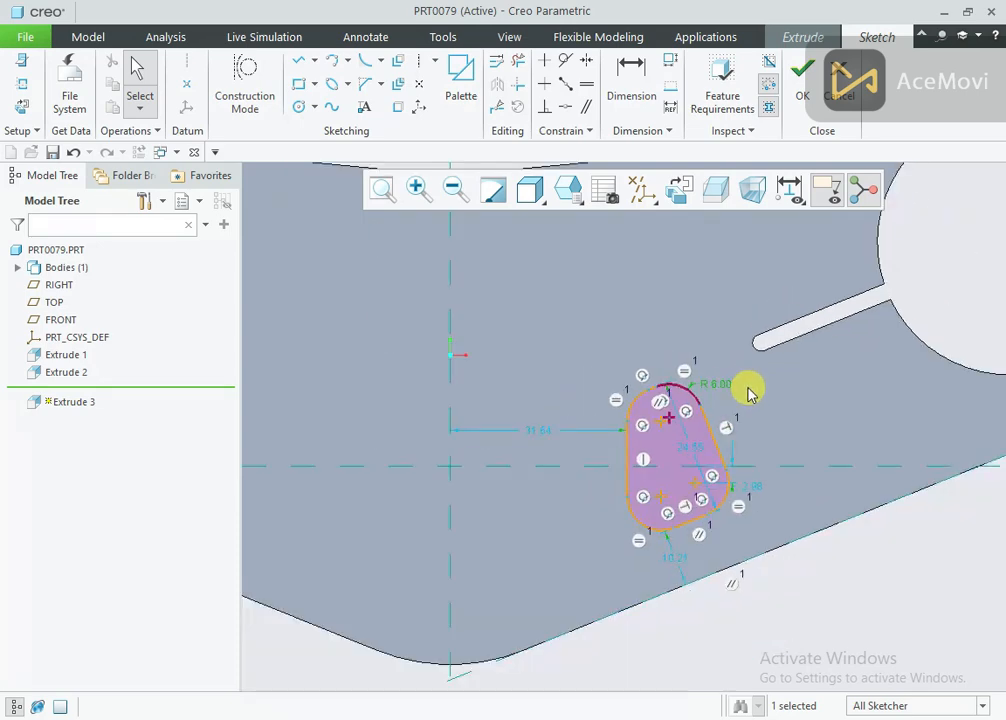
Step: Dimension the distance between the profile's two parallel slanted sides as 15 mm
right_click(750, 395)
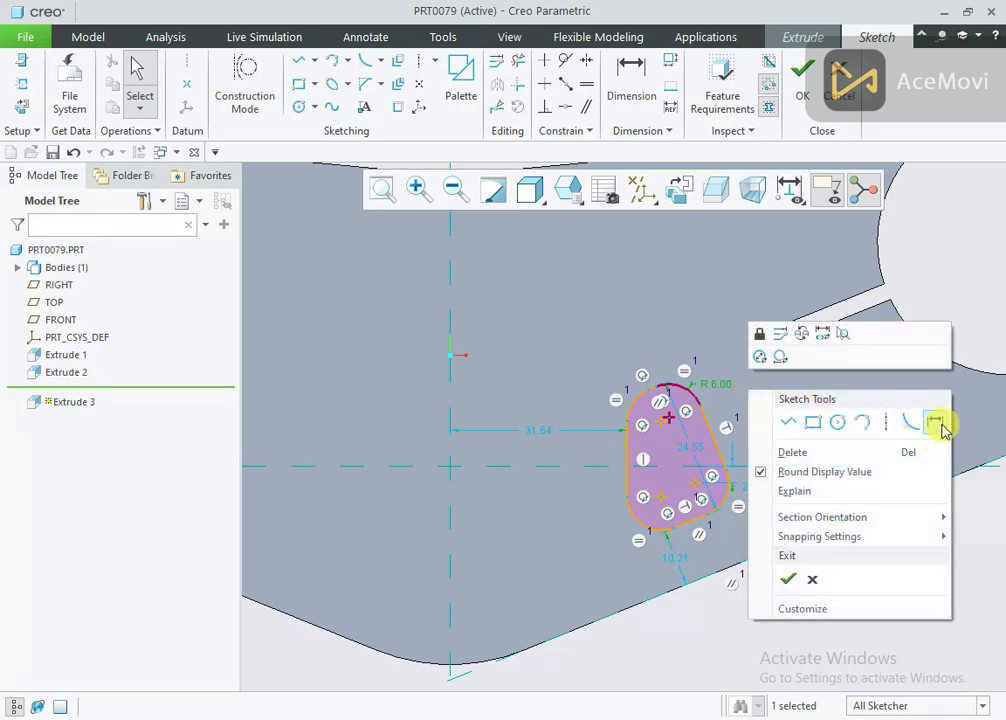
click(934, 427)
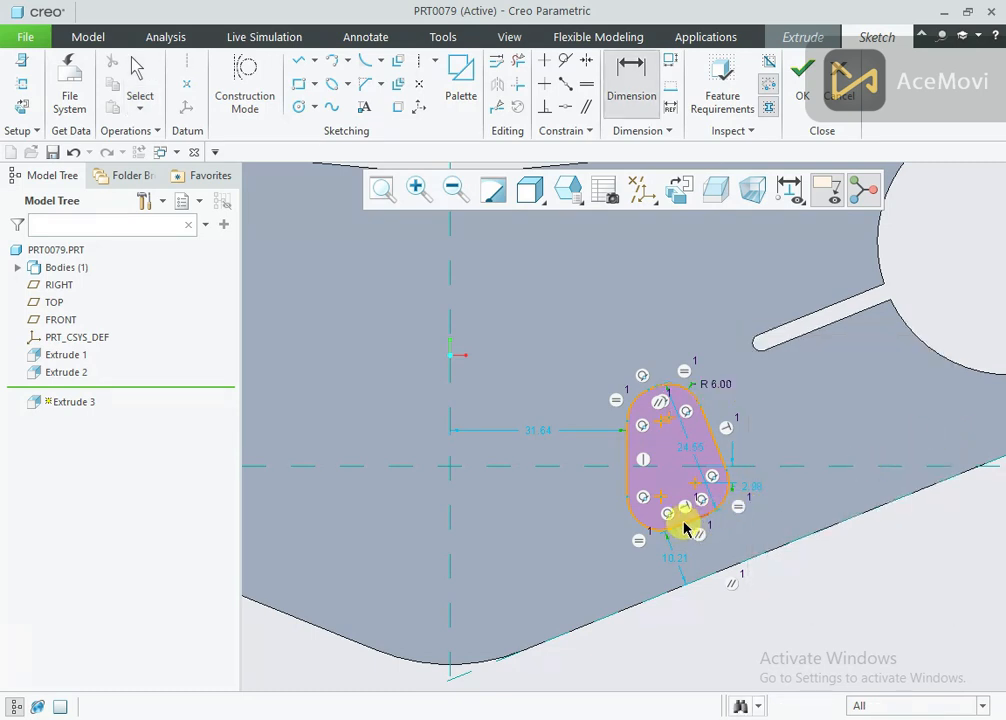
click(688, 528)
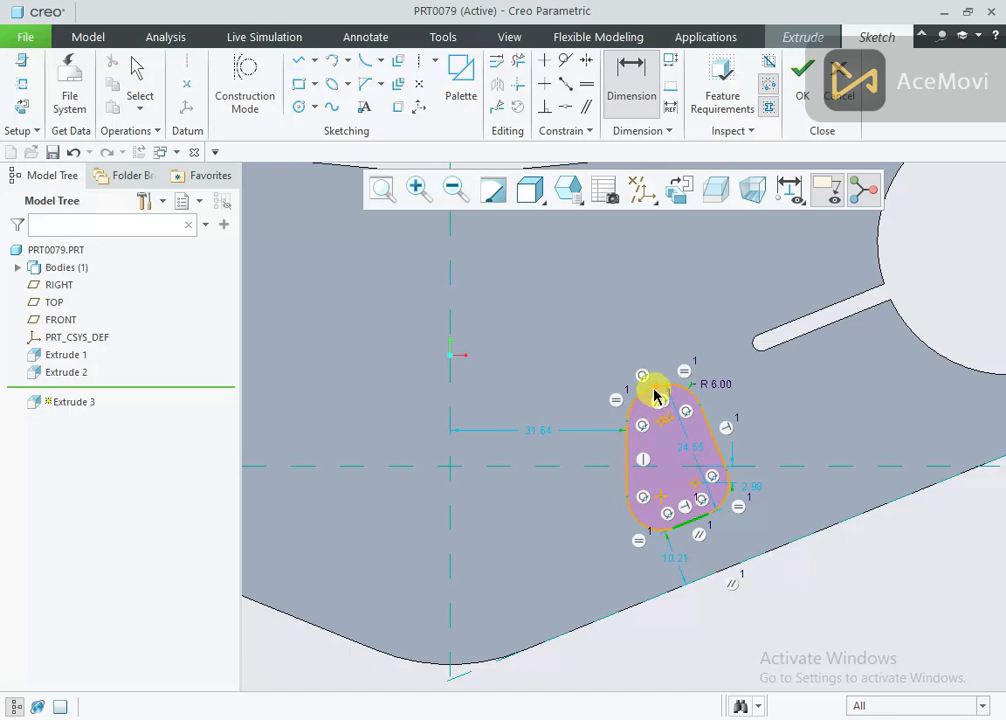
scroll(655, 395, up, 3)
scroll(655, 390, down, 3)
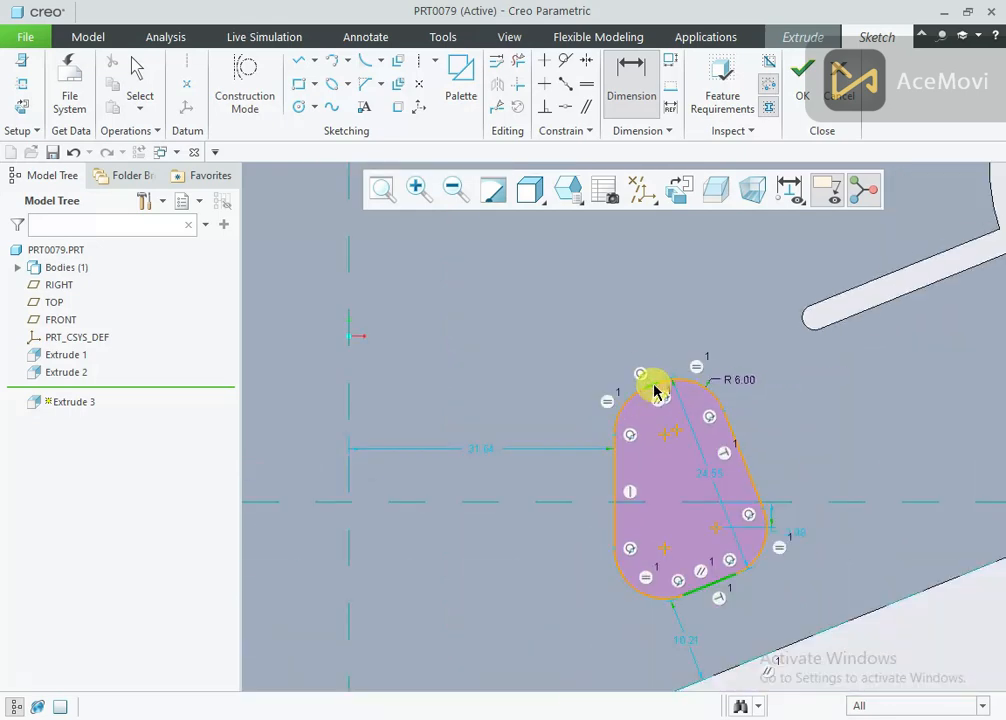
middle_click(789, 406)
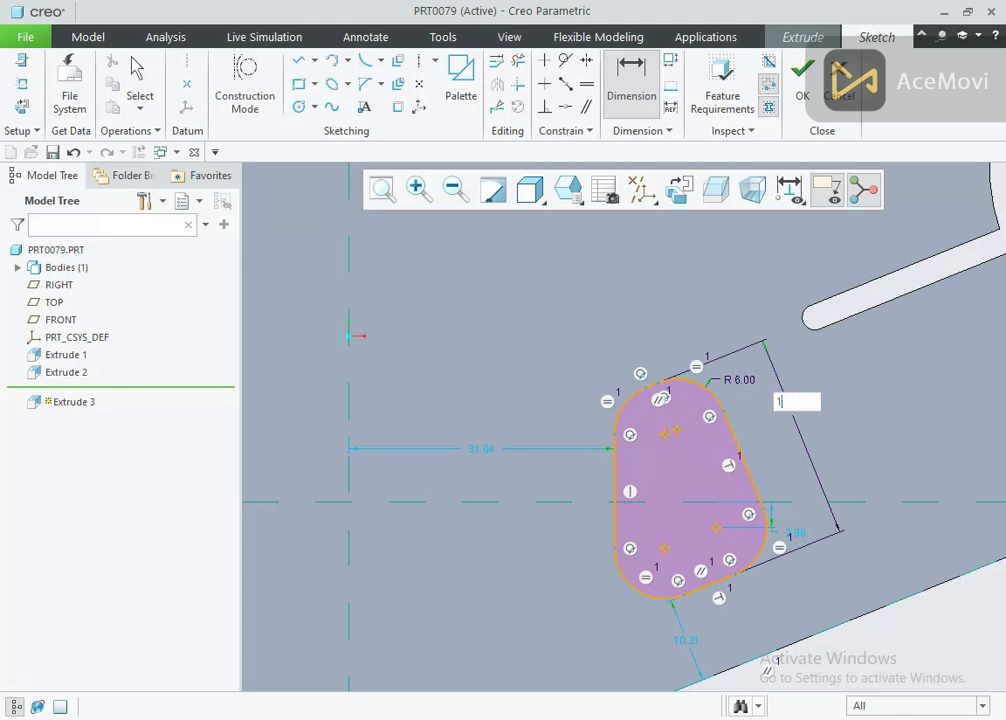
text(15.0)
key(Return)
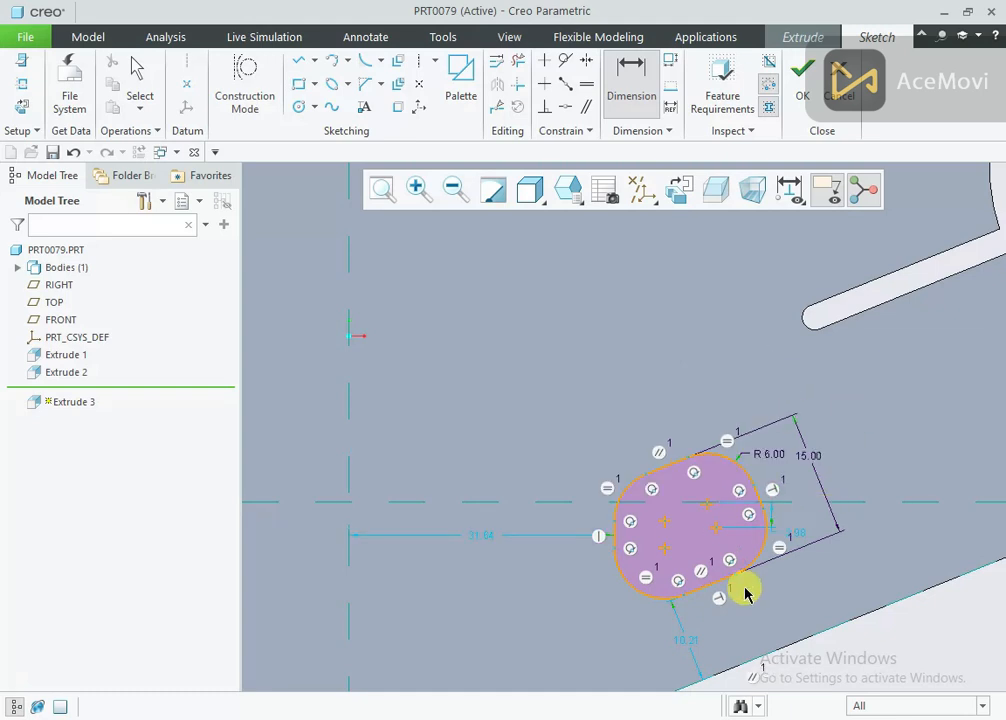
Step: Dimension the distance from the lower left fillet's center to the profile's right side as 13 mm
scroll(667, 554, up, 2)
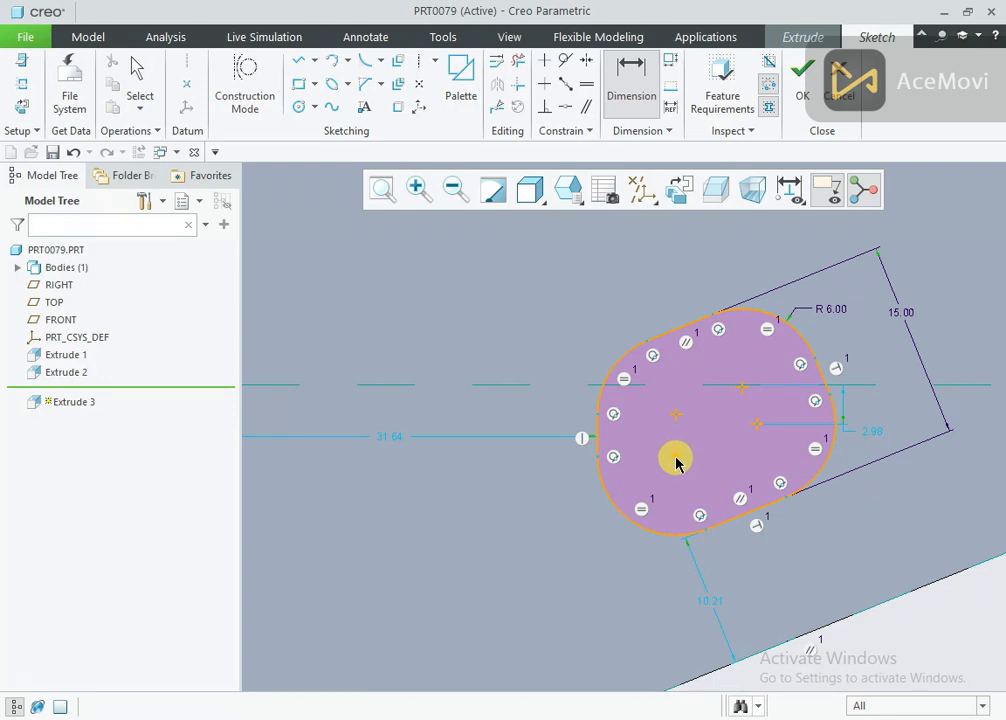
click(822, 378)
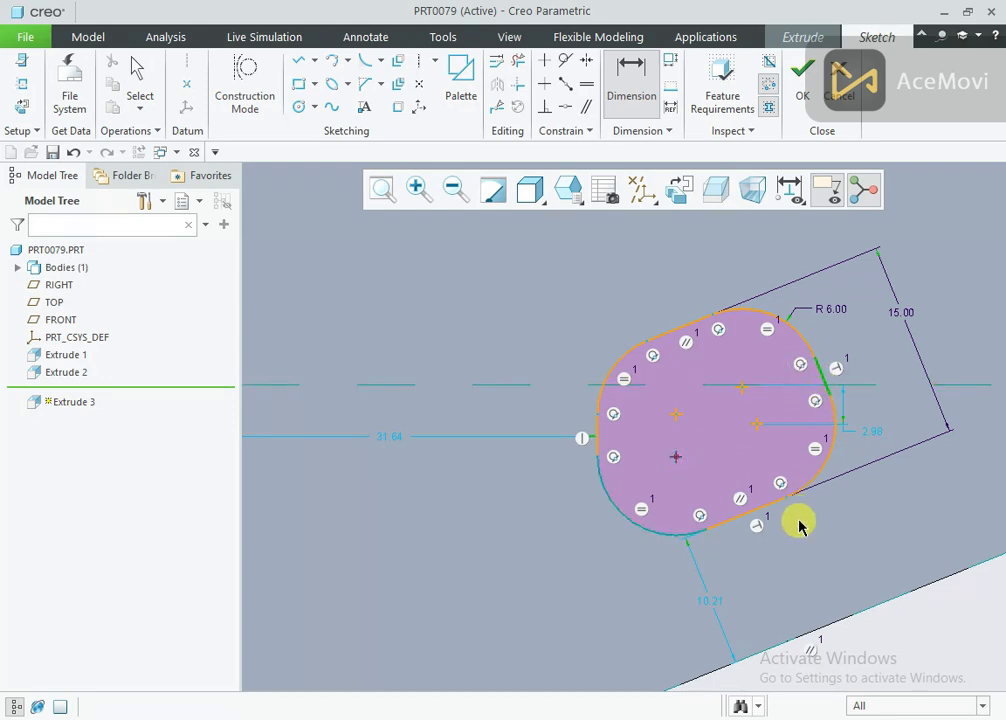
middle_click(799, 523)
text(13.)
key(Return)
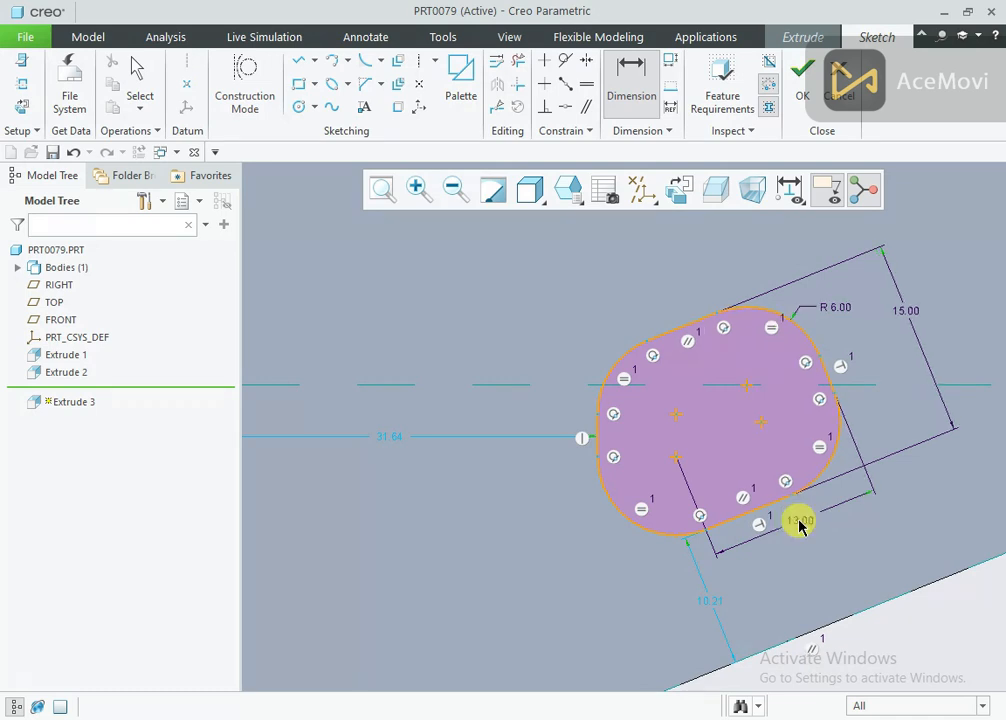
scroll(796, 487, up, 1)
middle_click(598, 532)
Step: Set the profile's vertical side 52 mm from the vertical reference and its lower side 8 mm from the slanted base edge
click(468, 447)
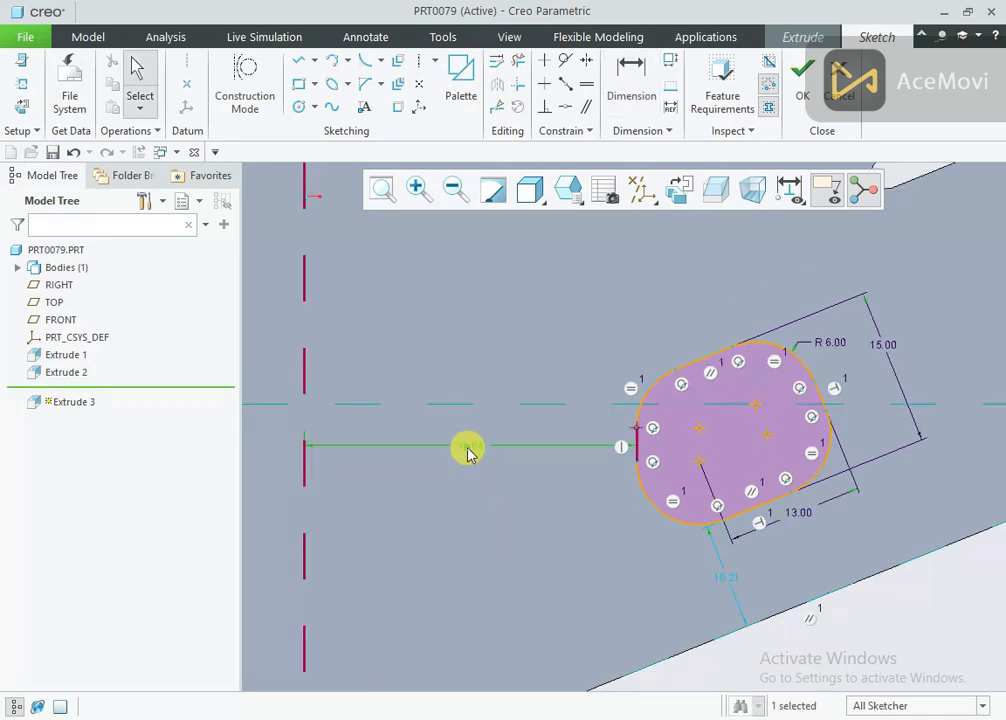
text(52.0)
key(Return)
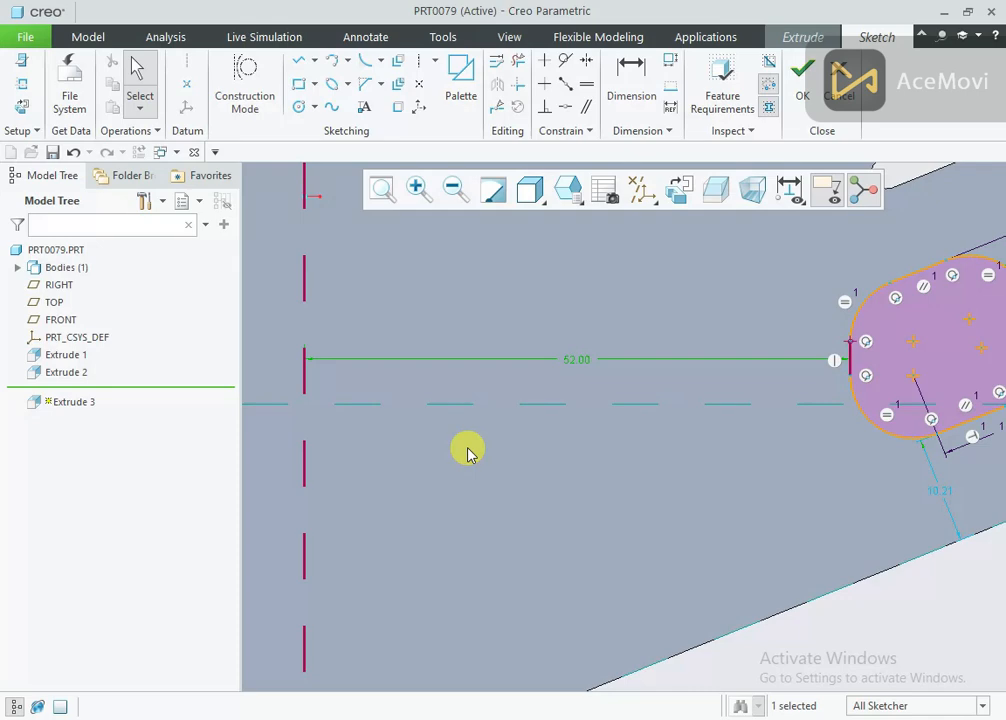
scroll(496, 438, up, 3)
scroll(613, 452, down, 2)
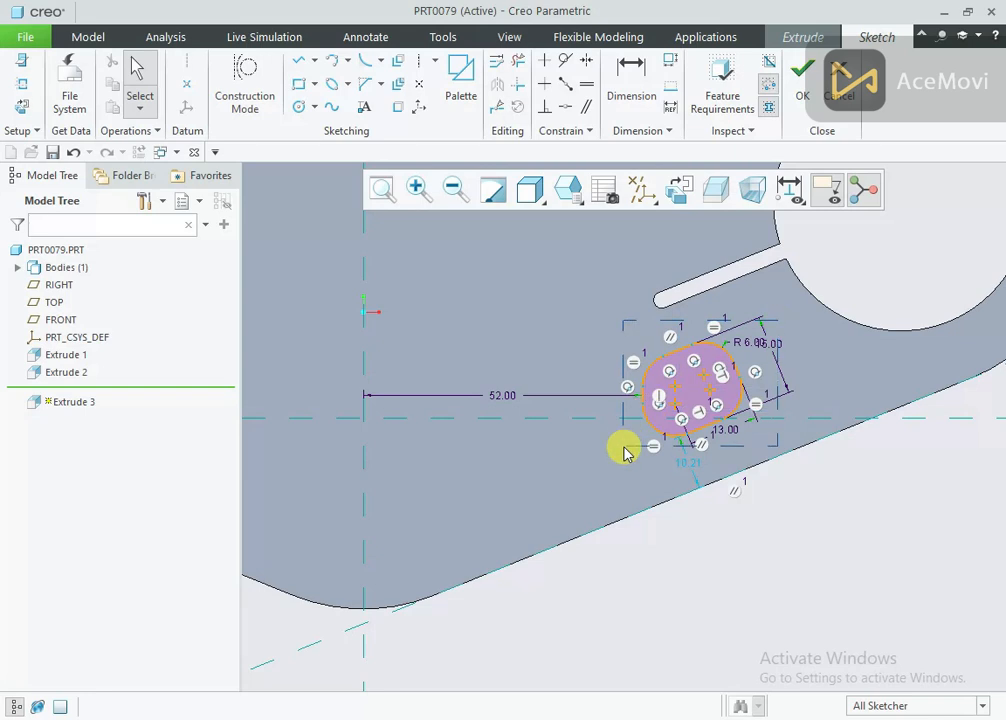
drag(624, 448, 624, 449)
click(701, 544)
double_click(694, 466)
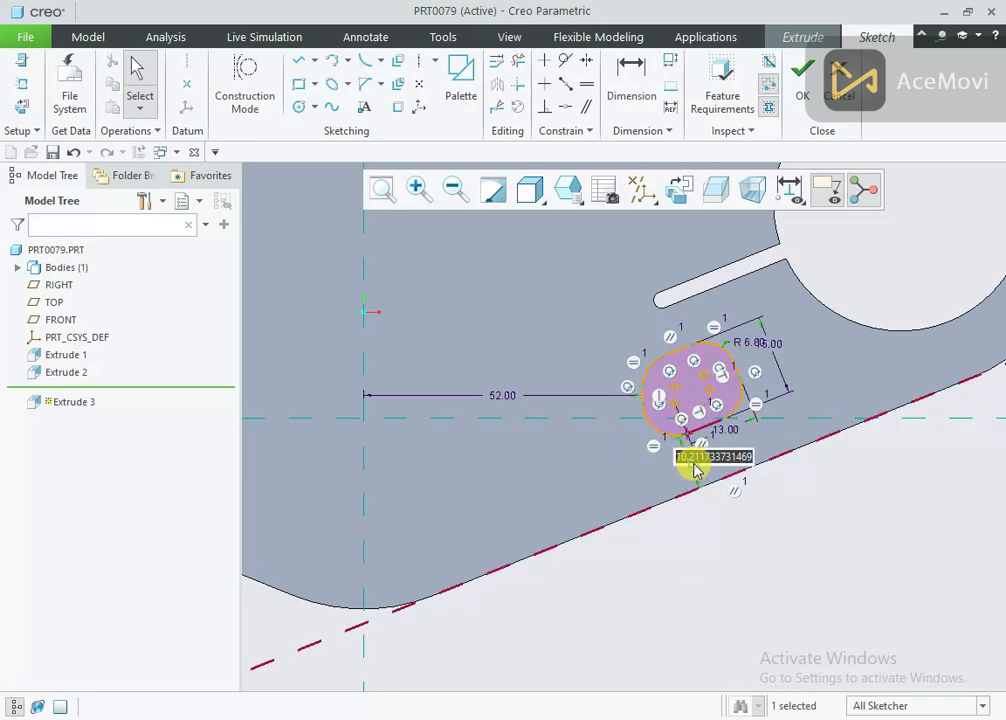
text(8.0)
key(Return)
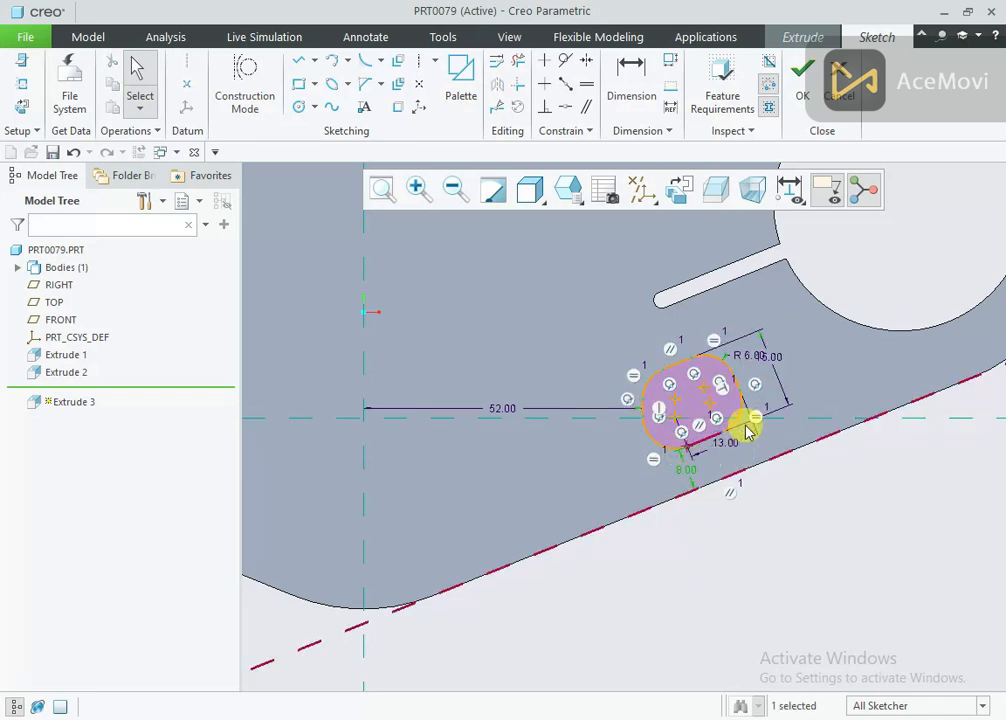
Step: Mirror the rounded profile about the vertical reference line and finish the sketch
scroll(765, 370, up, 1)
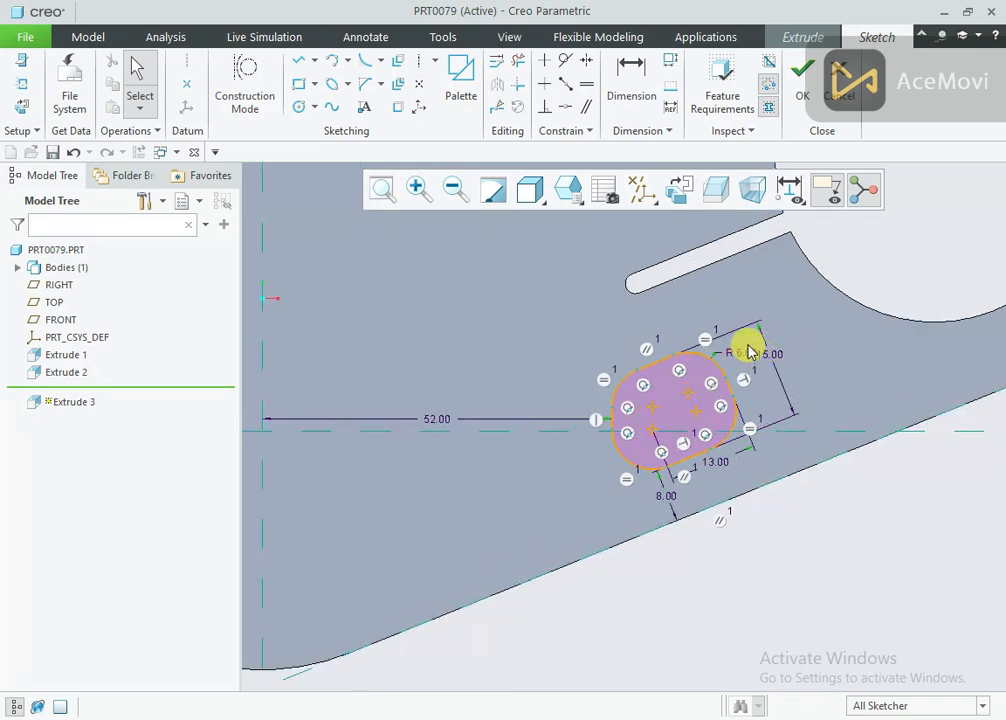
mouse_move(738, 317)
mouse_down()
mouse_move(707, 365)
mouse_move(584, 486)
mouse_up()
scroll(713, 445, down, 3)
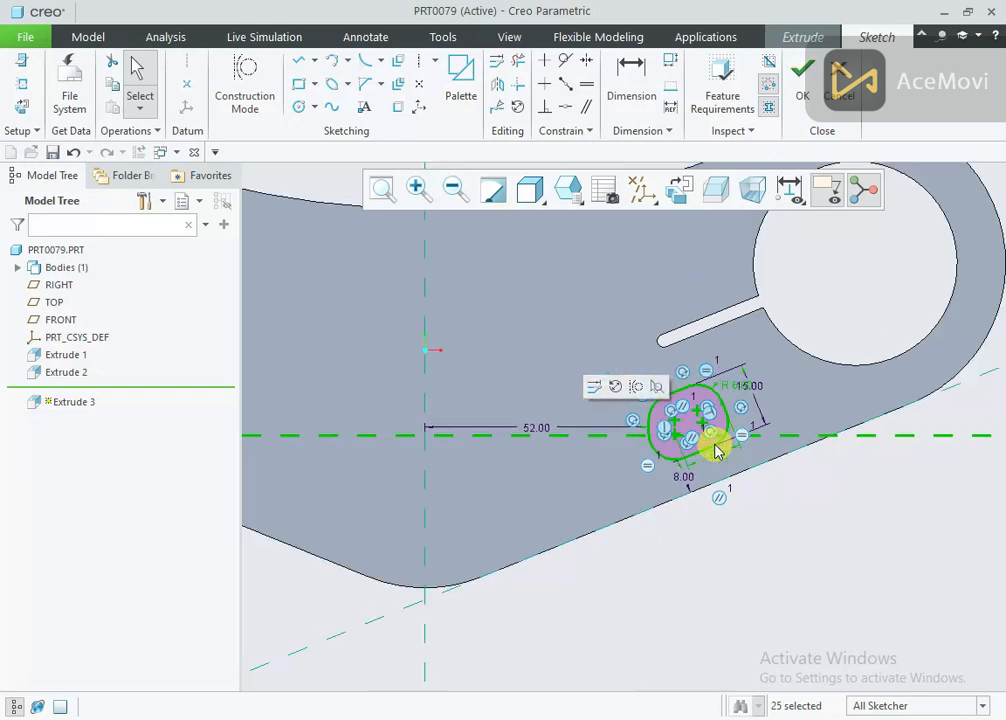
click(497, 87)
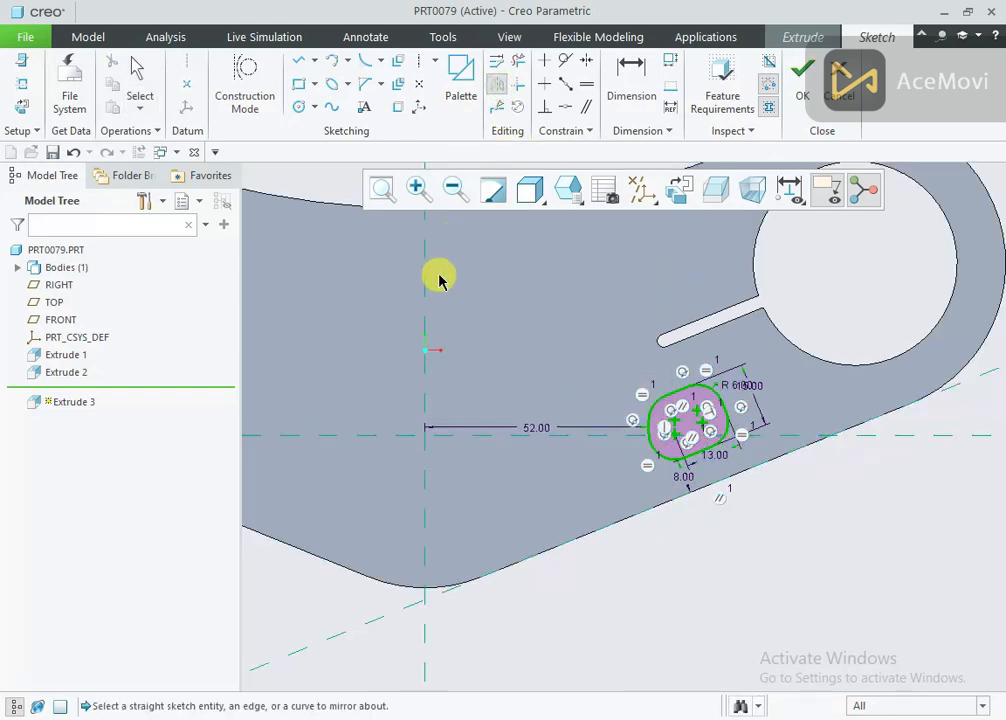
click(427, 294)
scroll(680, 521, down, 3)
middle_drag(680, 521, 537, 388)
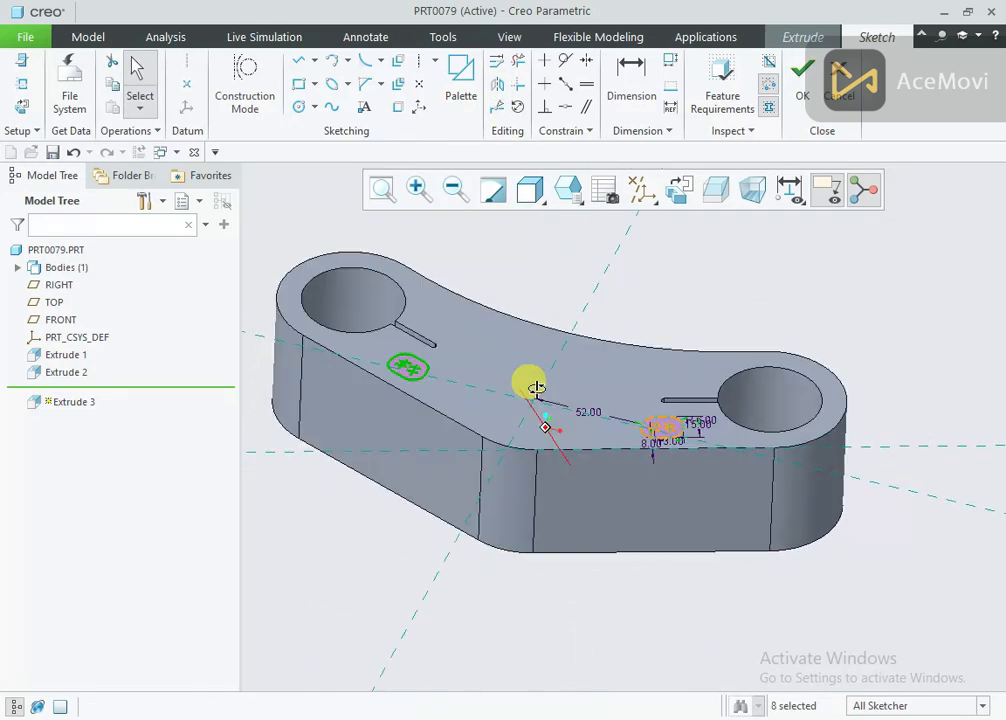
scroll(498, 363, up, 3)
click(796, 90)
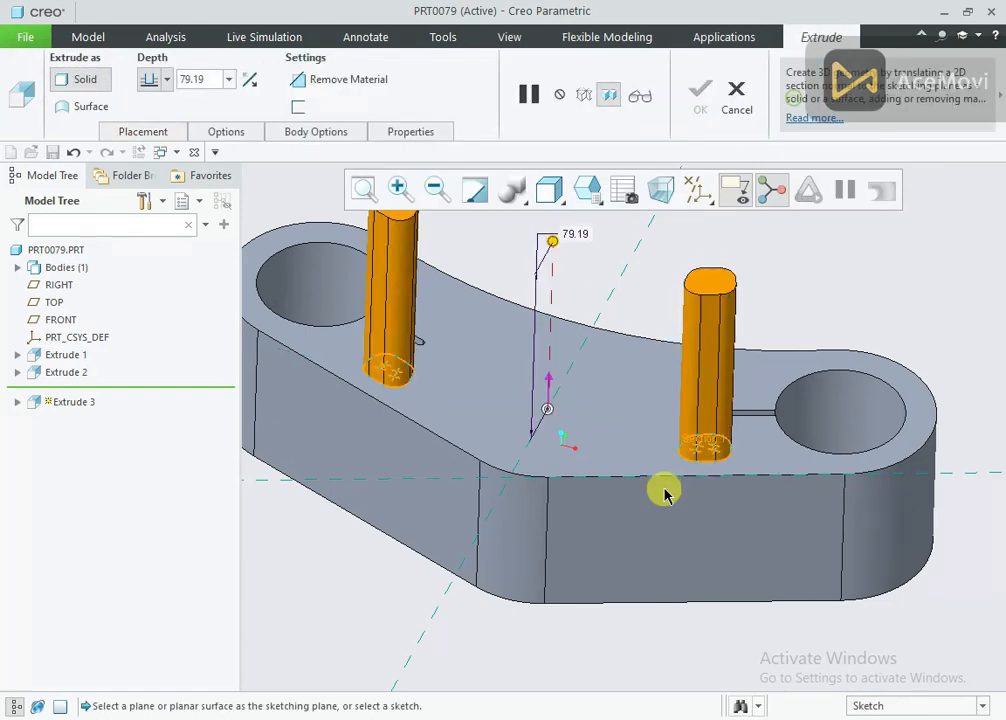
Step: Flip the extrusion direction into the base and cut both rounded openings completely through the part
scroll(664, 494, down, 2)
click(250, 79)
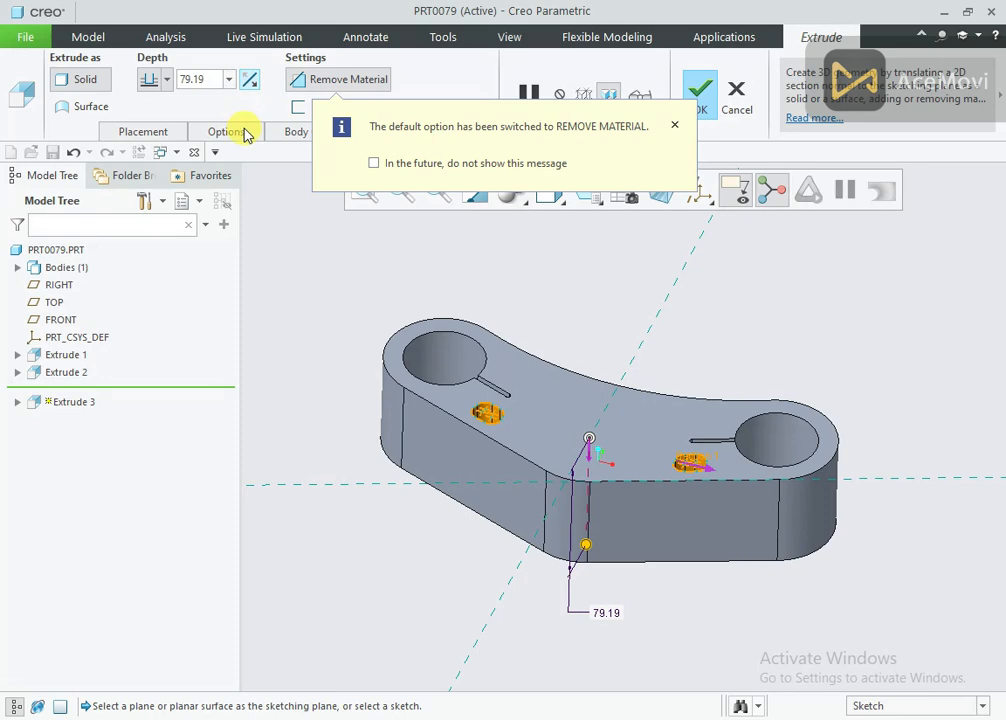
click(240, 130)
click(281, 212)
click(284, 254)
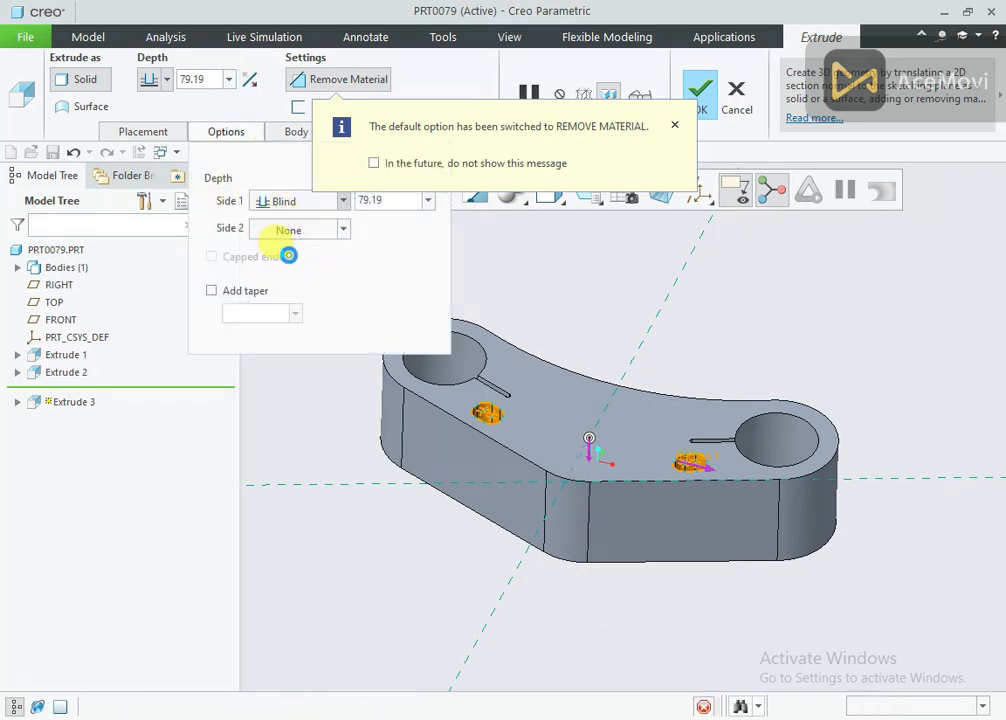
click(697, 100)
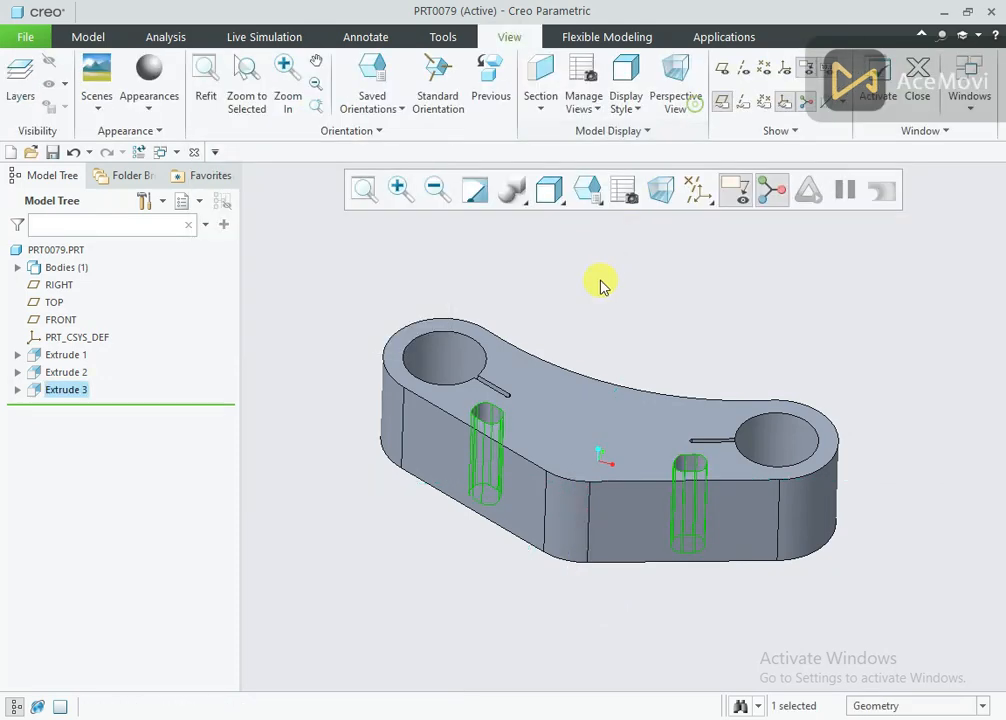
middle_drag(600, 285, 607, 317)
key(alt+Tab)
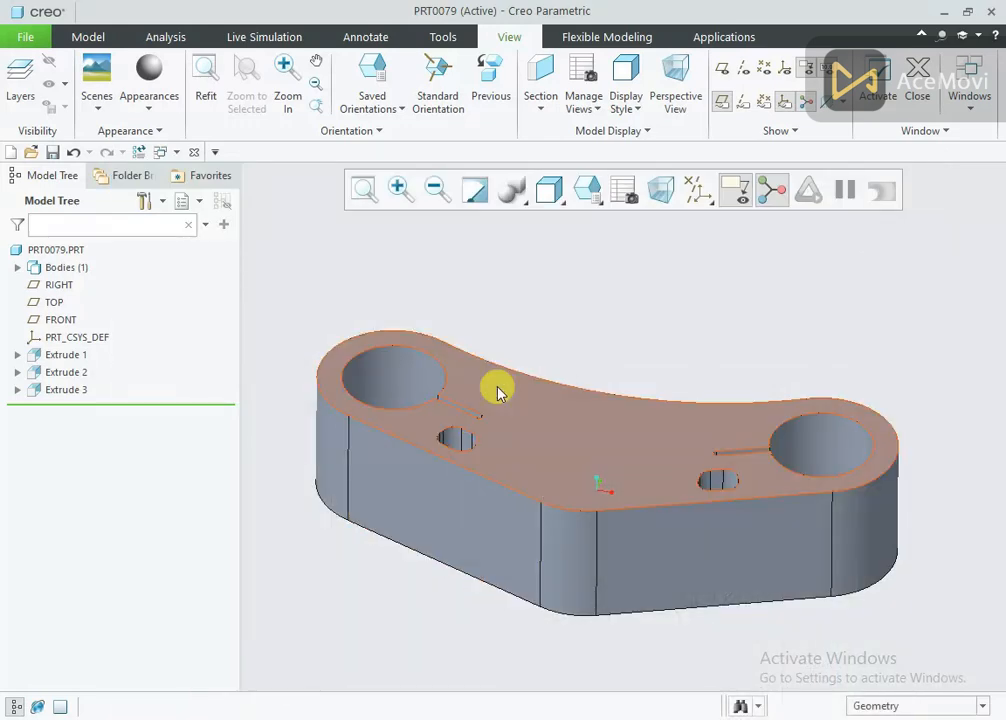
middle_drag(530, 357, 579, 267)
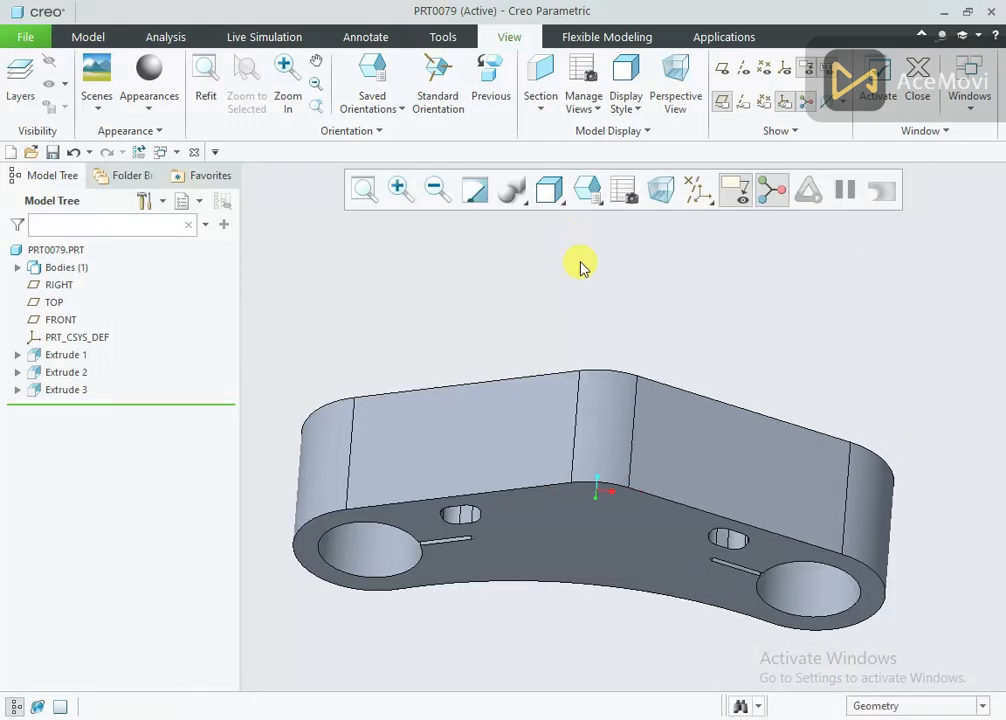
middle_drag(577, 527, 560, 320)
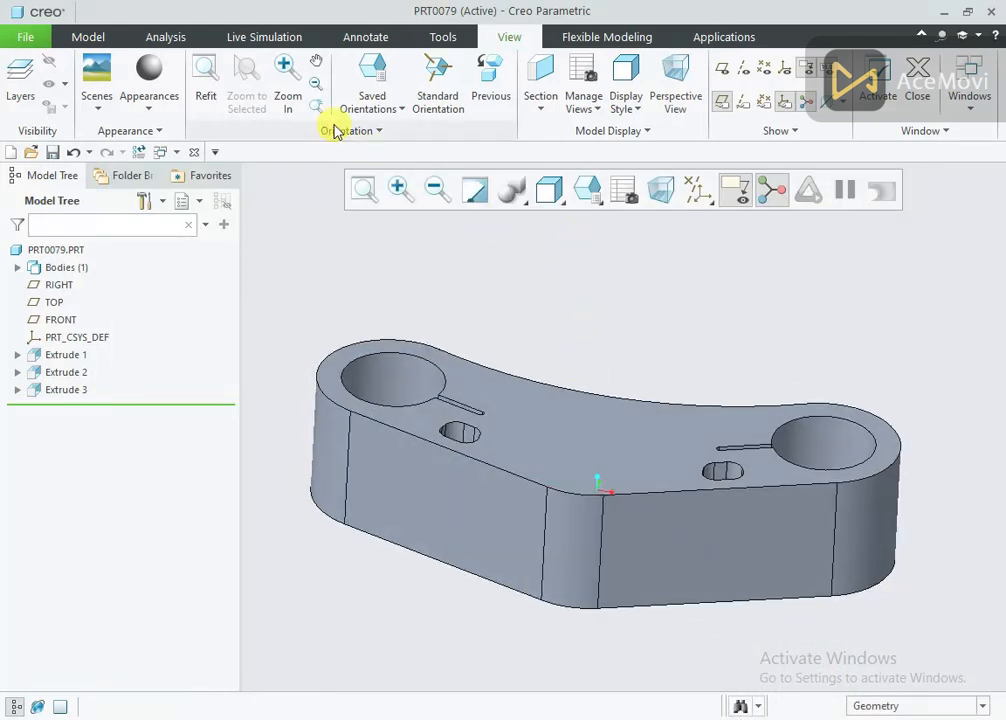
Step: Start a new extrusion and create a datum plane offset 16 mm from the base's underside into the body
click(101, 37)
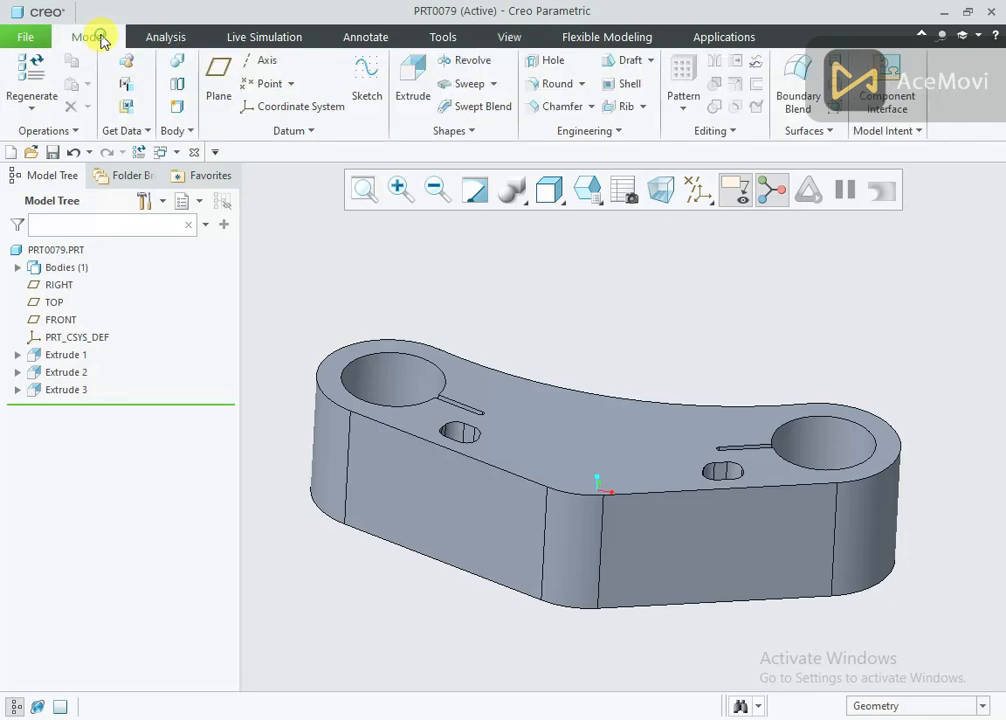
click(415, 82)
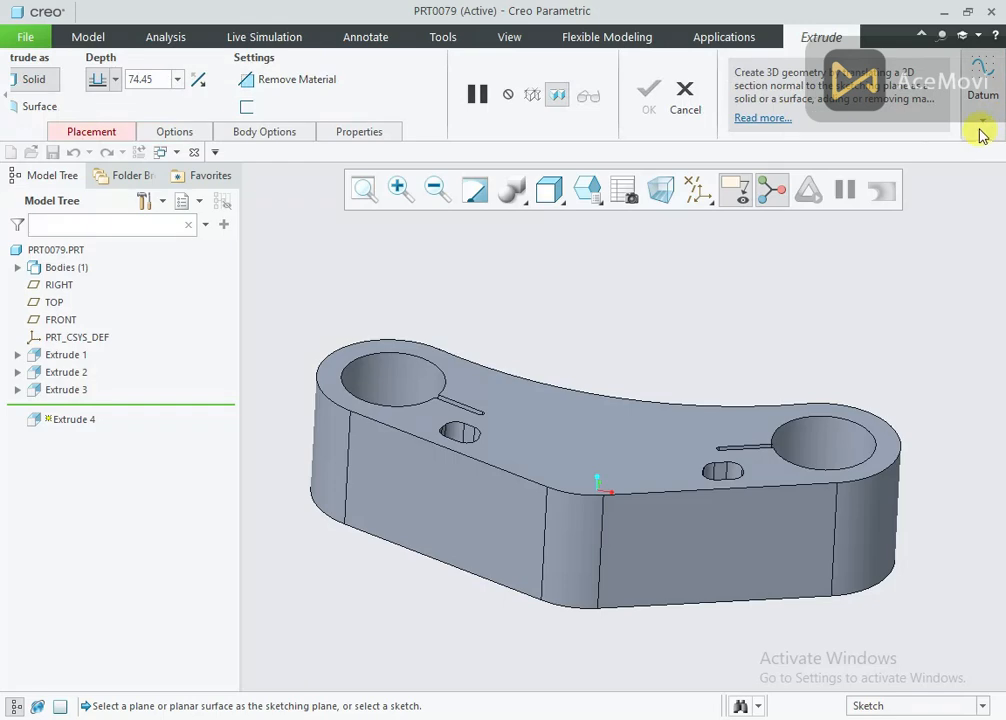
click(978, 122)
click(938, 152)
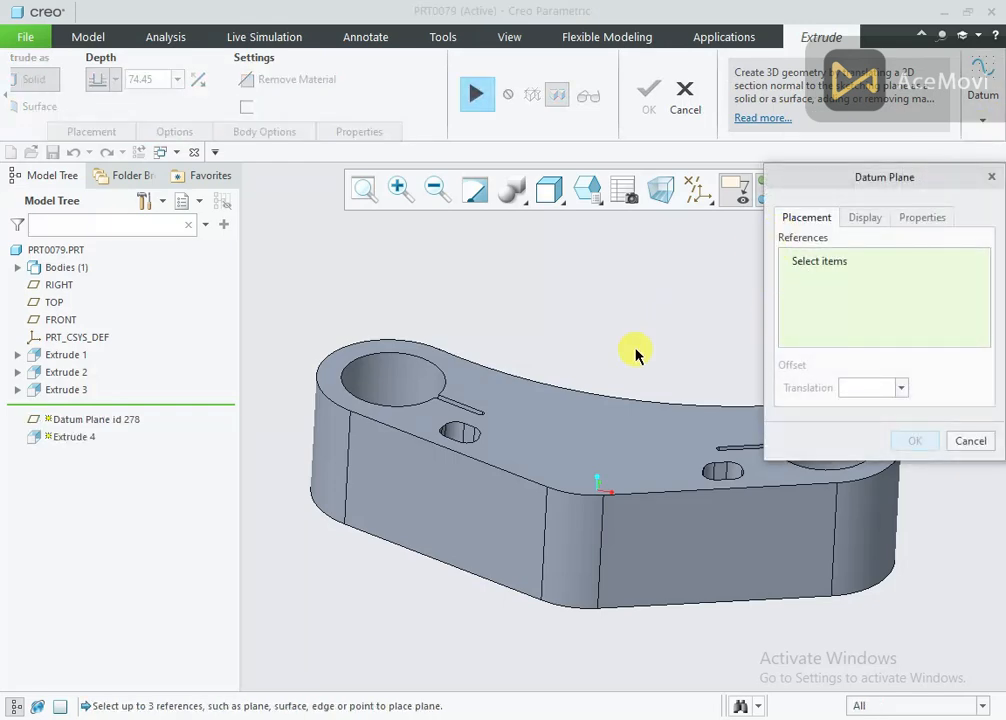
middle_drag(635, 355, 647, 274)
click(534, 520)
middle_drag(534, 520, 541, 586)
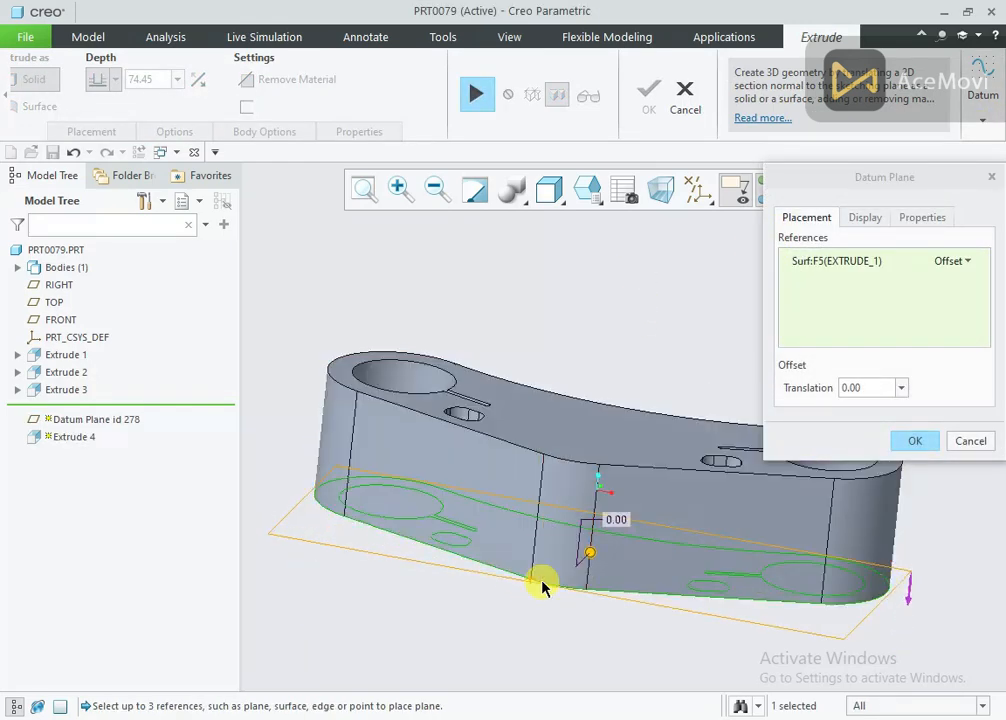
drag(590, 552, 632, 475)
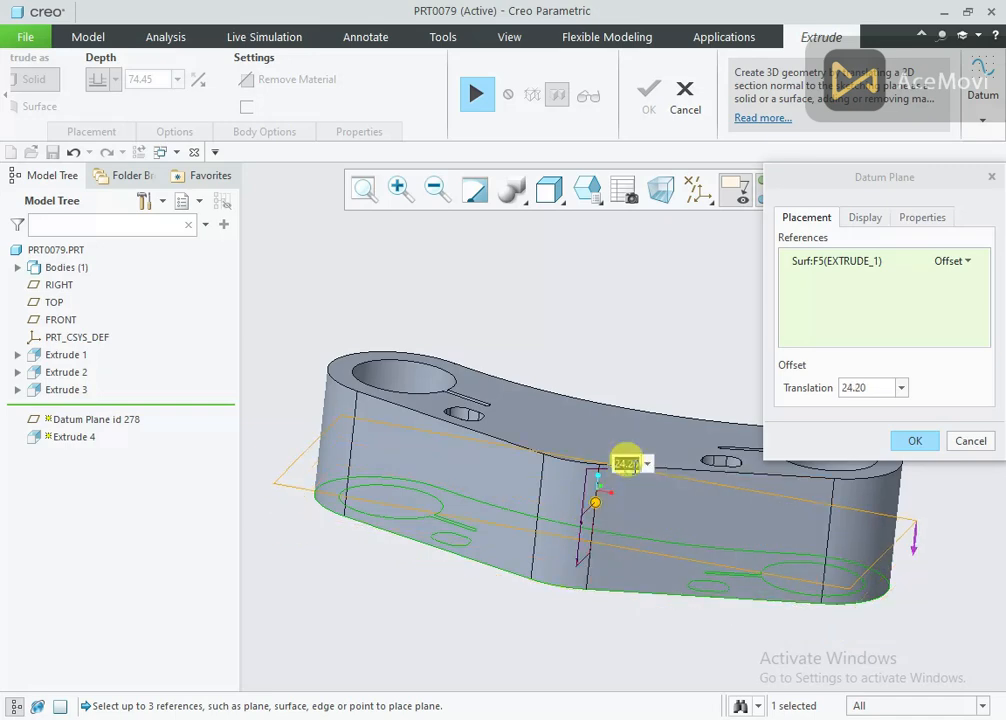
text(0)
key(Return)
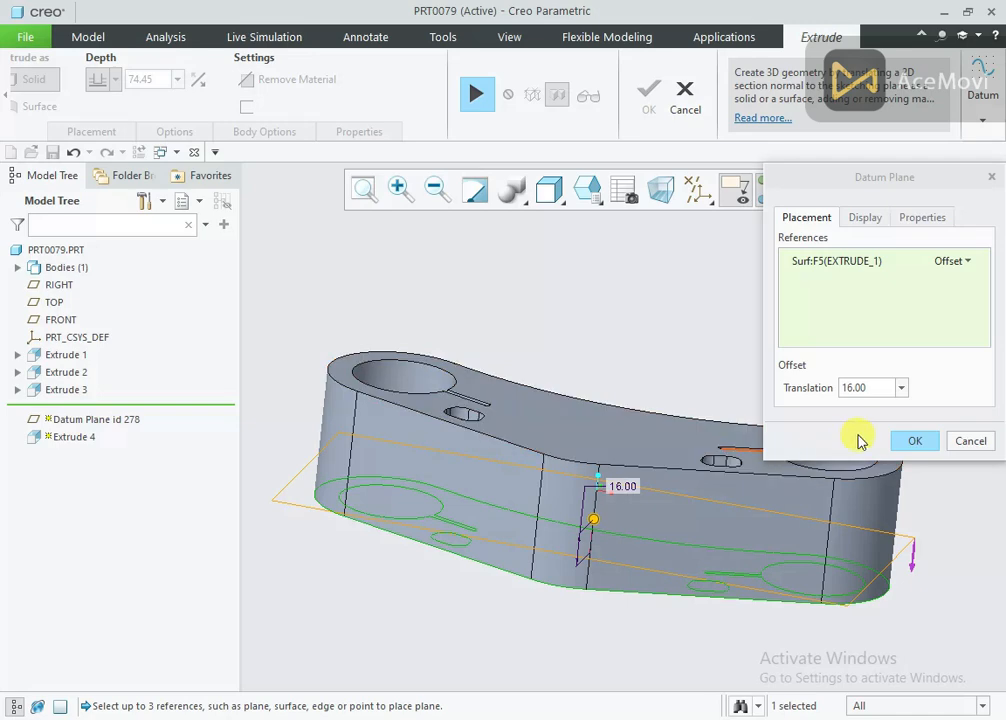
click(900, 438)
Step: Sketch the extrusion's section on the new datum plane with the sketch view direction flipped
click(477, 100)
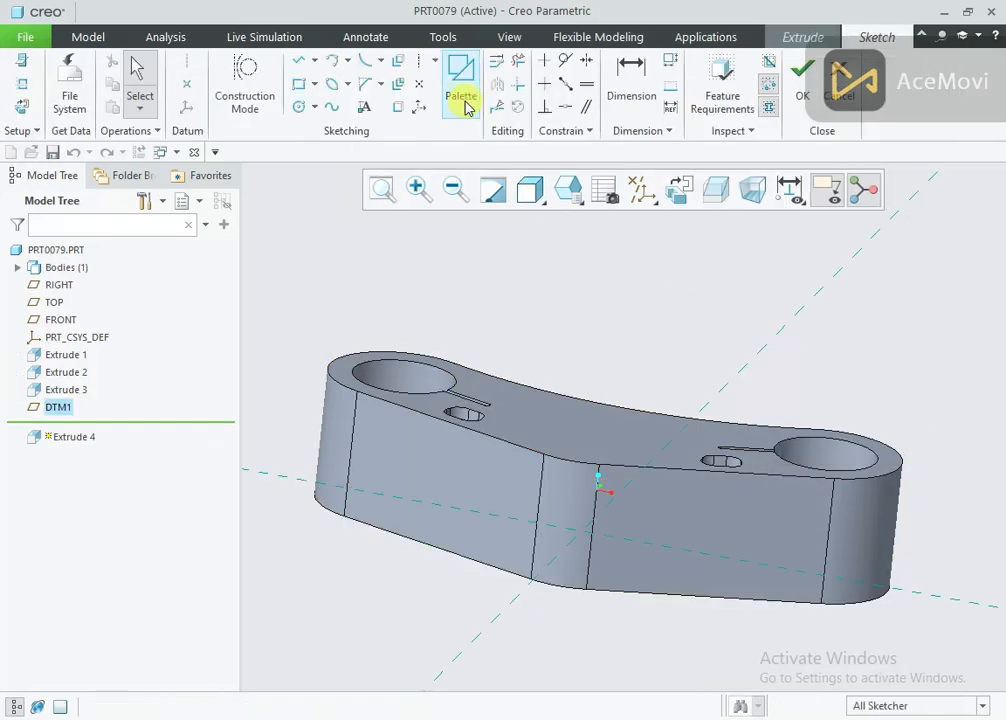
click(678, 189)
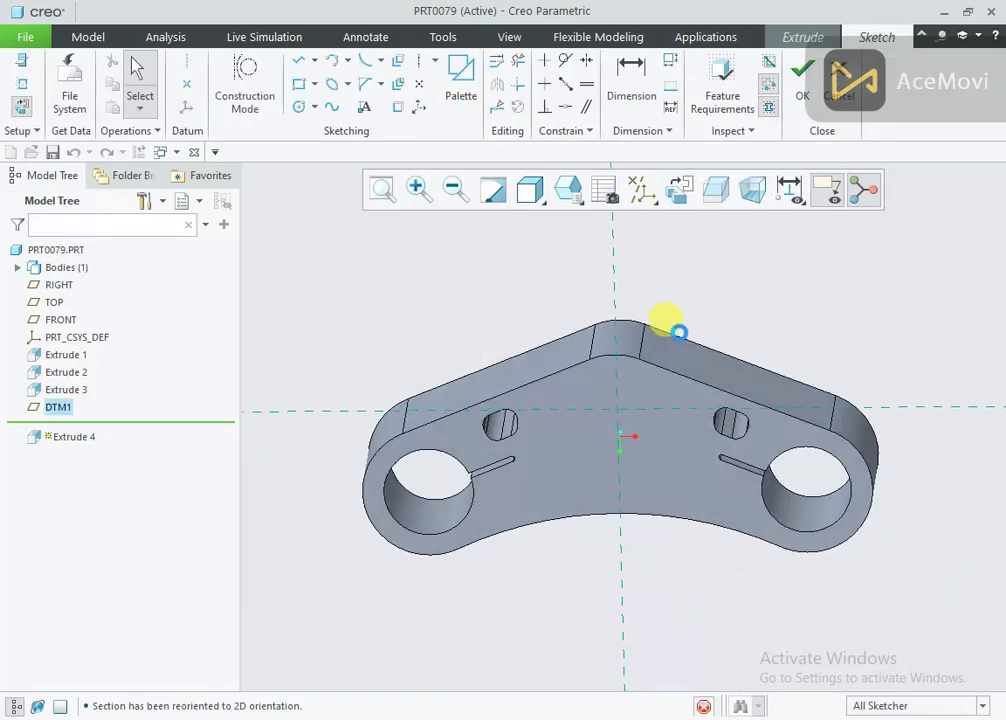
click(20, 58)
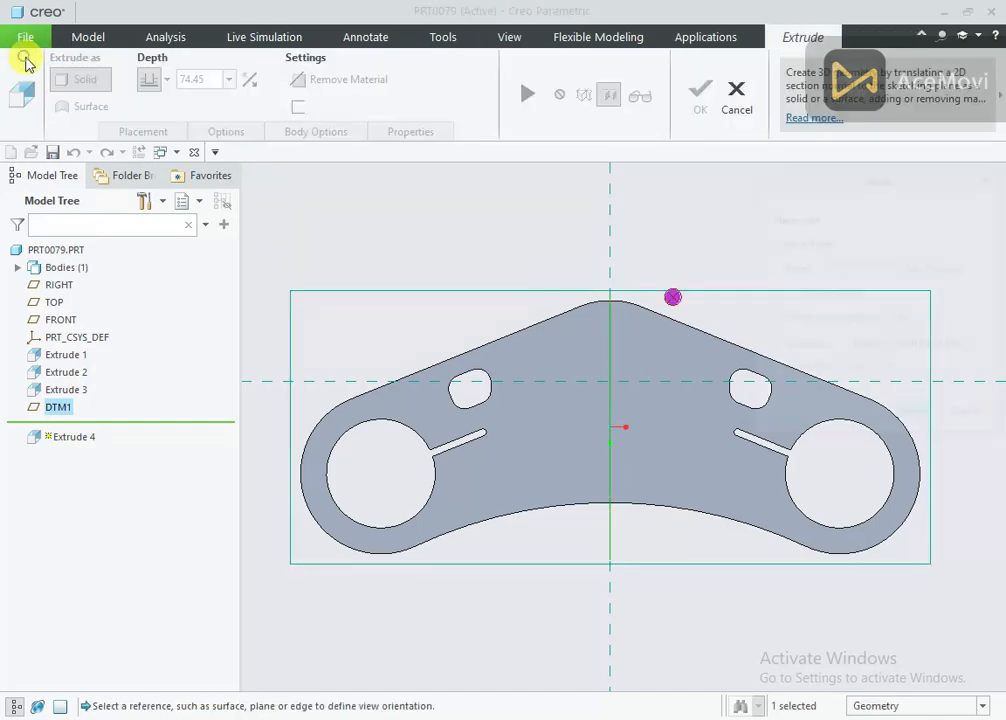
click(912, 320)
click(918, 416)
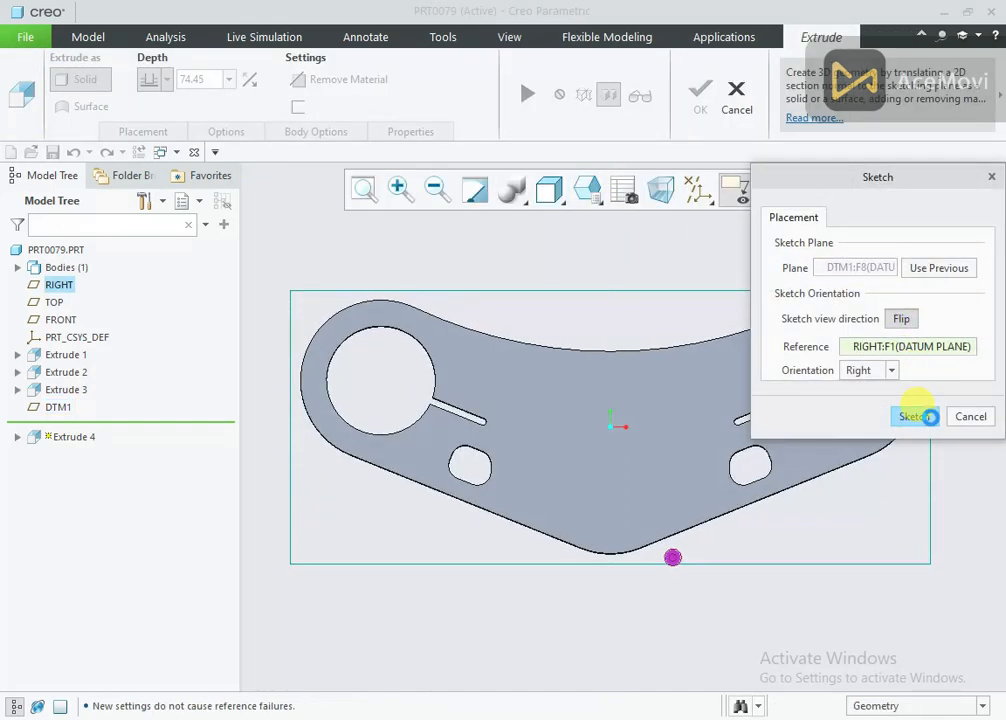
Step: Add the left end's outer arc and the left slanted base edge as sketch references
right_click(322, 254)
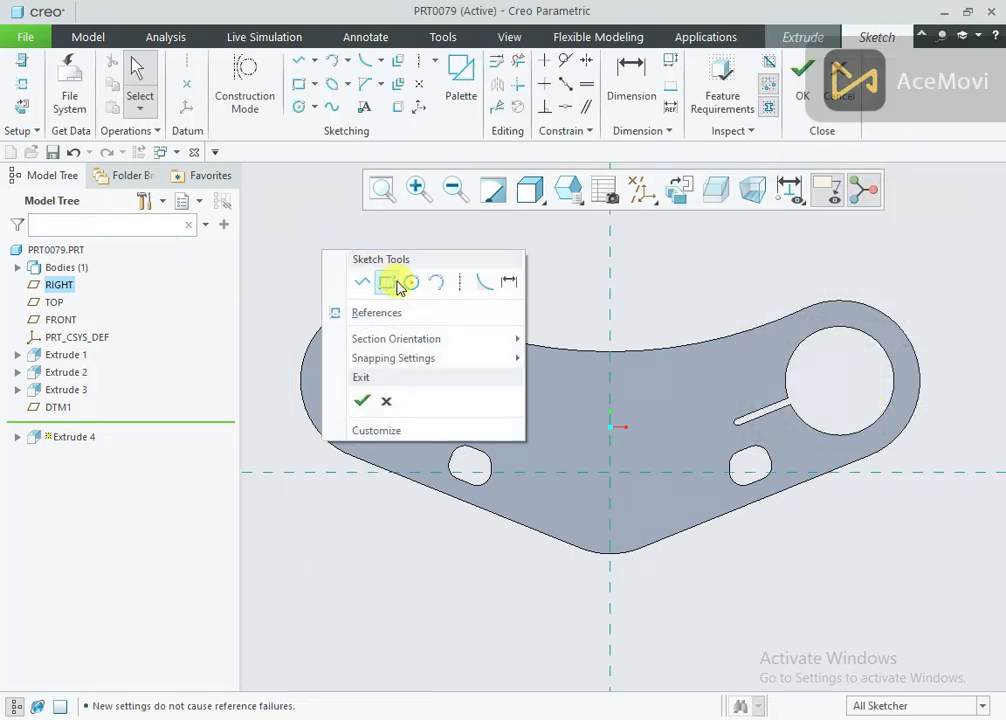
click(400, 312)
click(395, 307)
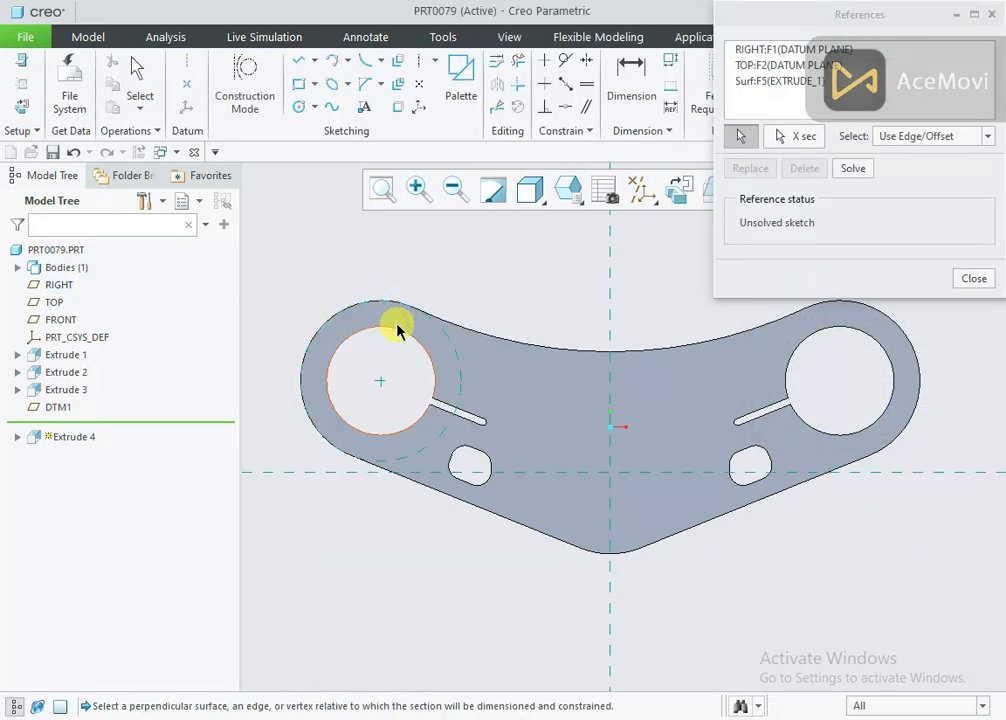
click(970, 278)
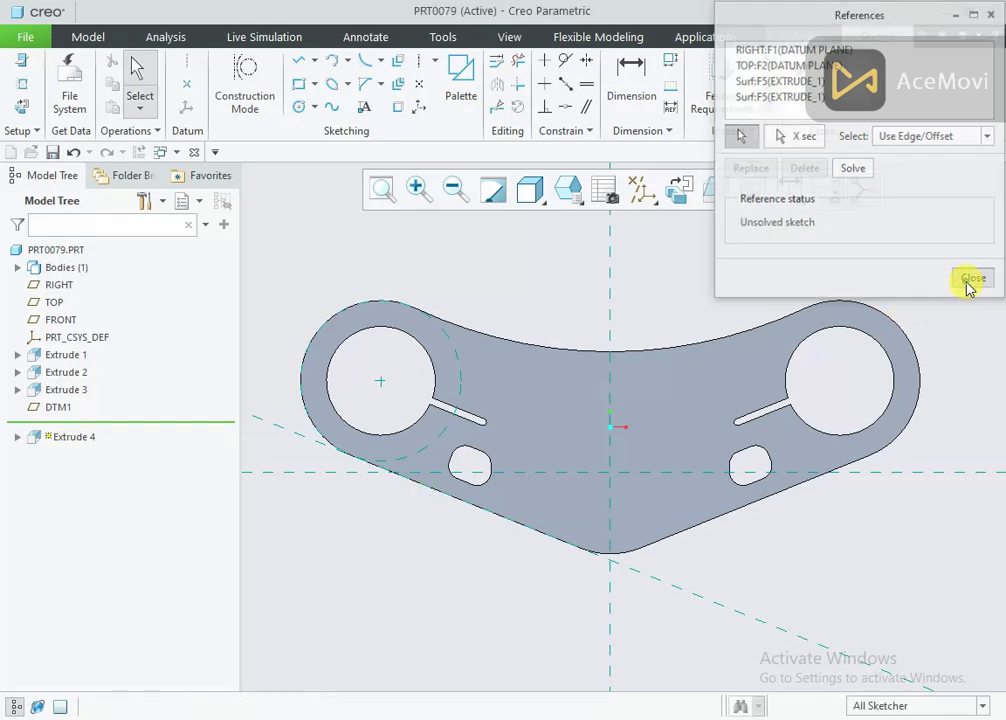
Step: Draw a circle about 60 mm in diameter centered on the left bore, plus a concentric circle on the outer arc reference
right_click(522, 251)
click(613, 283)
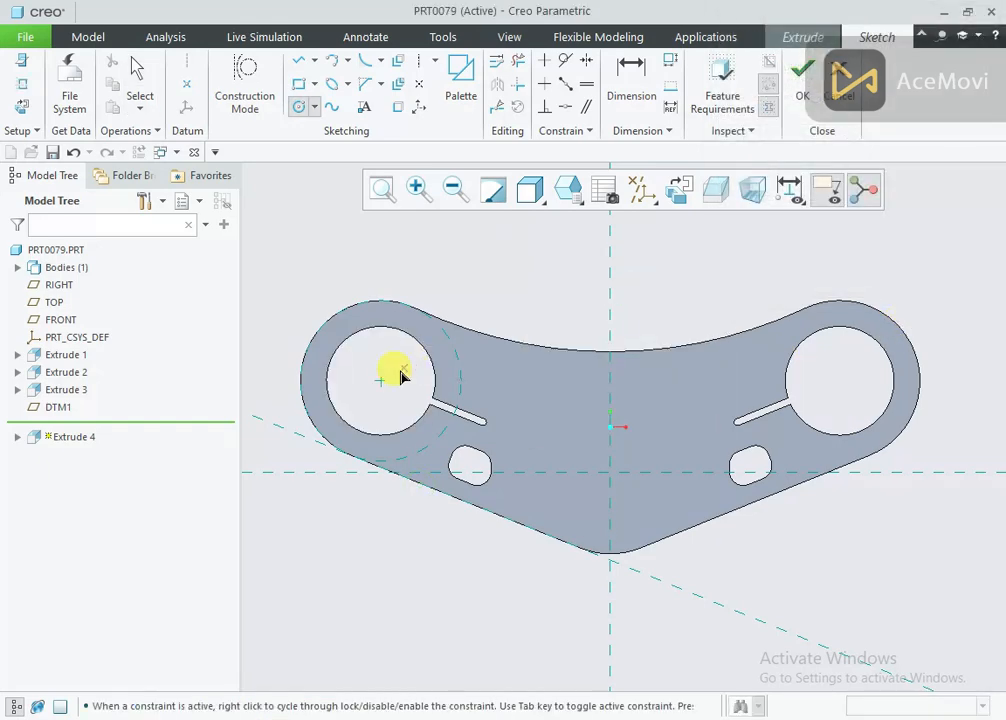
click(343, 324)
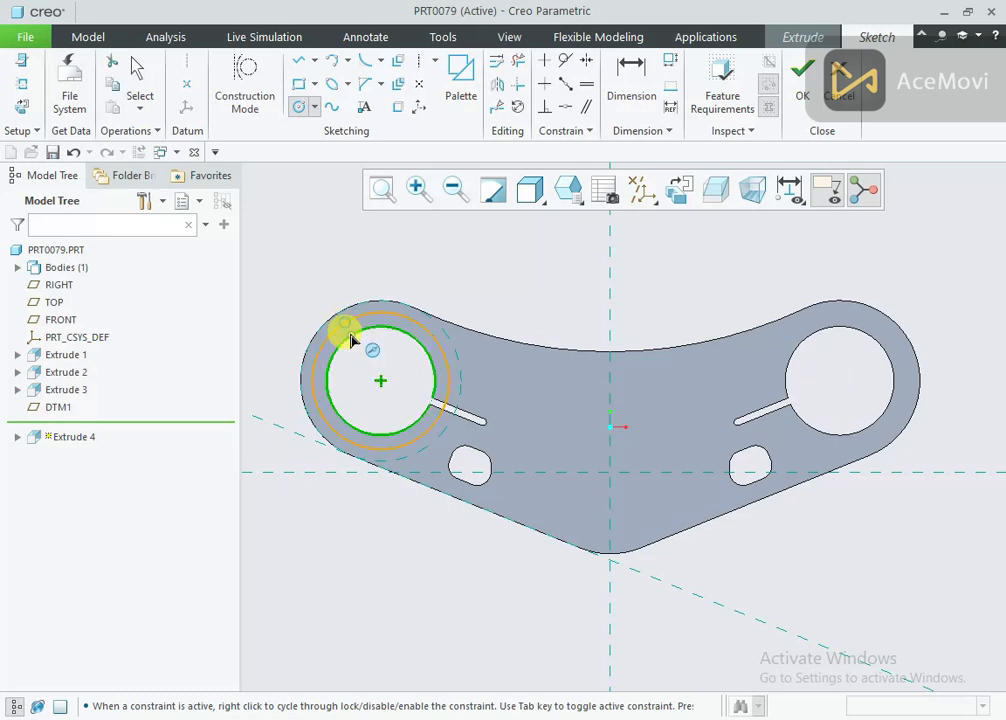
click(381, 380)
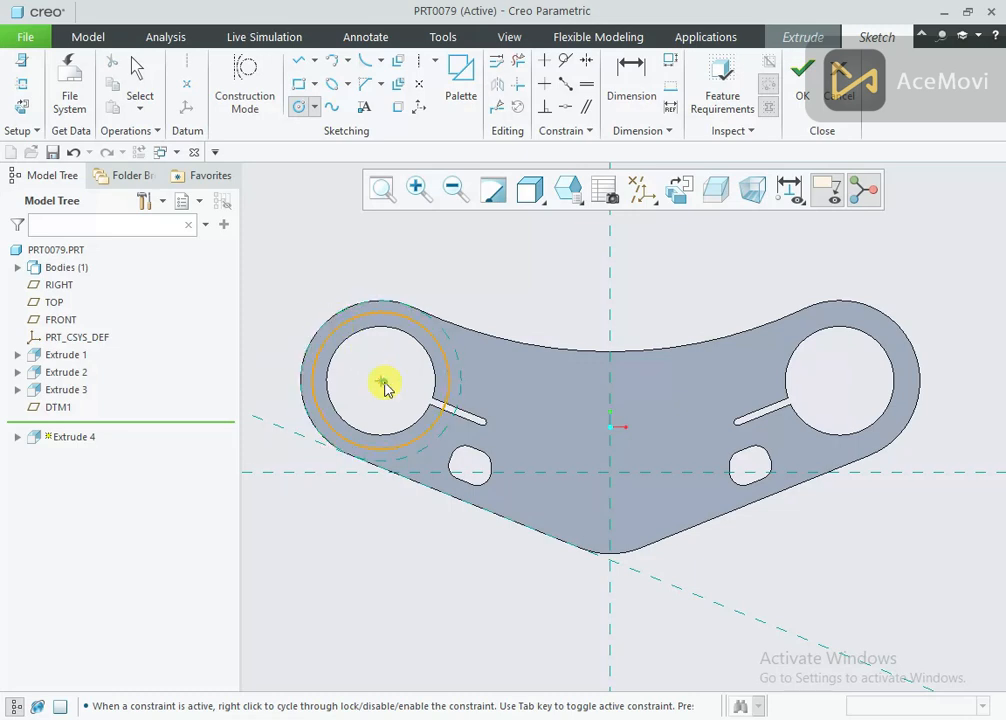
click(297, 315)
middle_click(297, 315)
Step: Change the inner circle's dimension to a radius and set it to 33 mm
scroll(297, 315, up, 2)
double_click(290, 320)
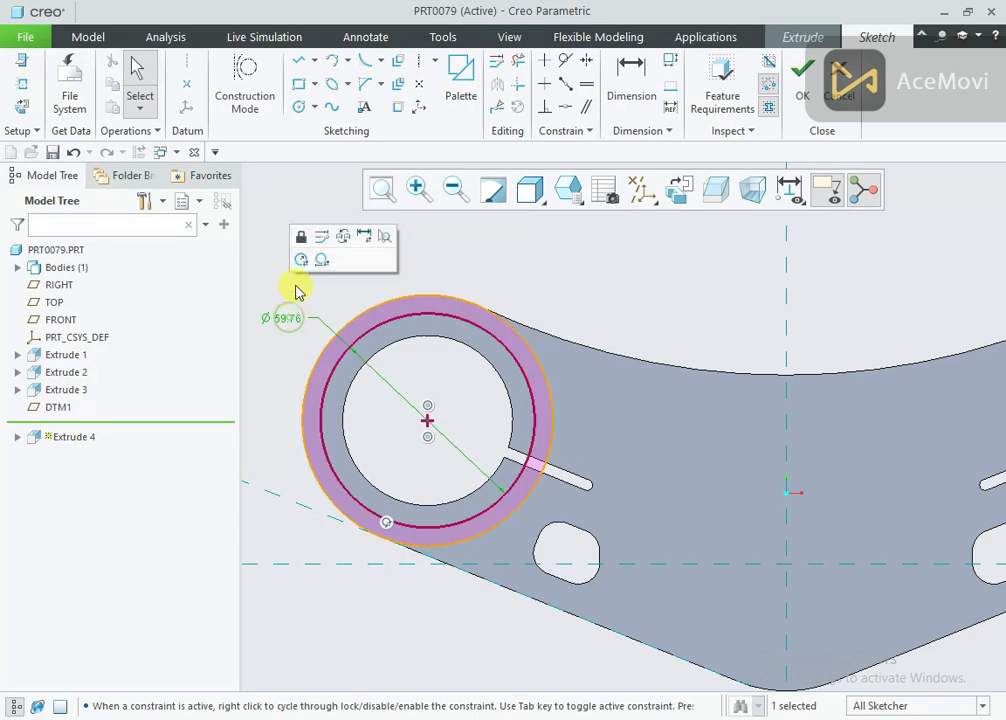
key(Return)
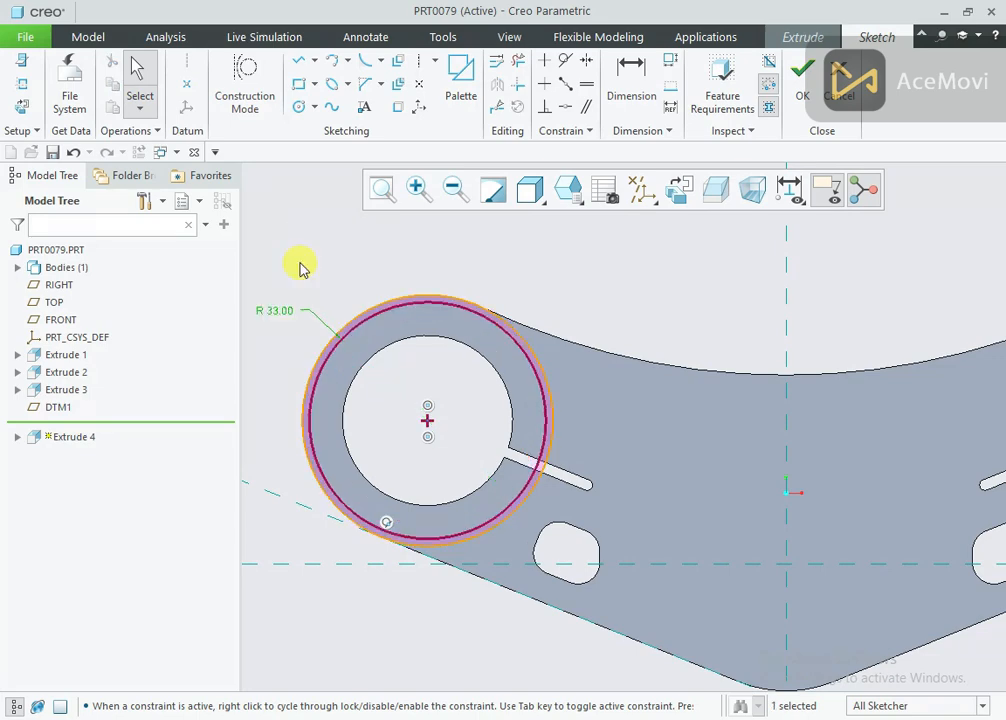
Step: Draw a vertical centerline through the center of the left bore
right_click(335, 267)
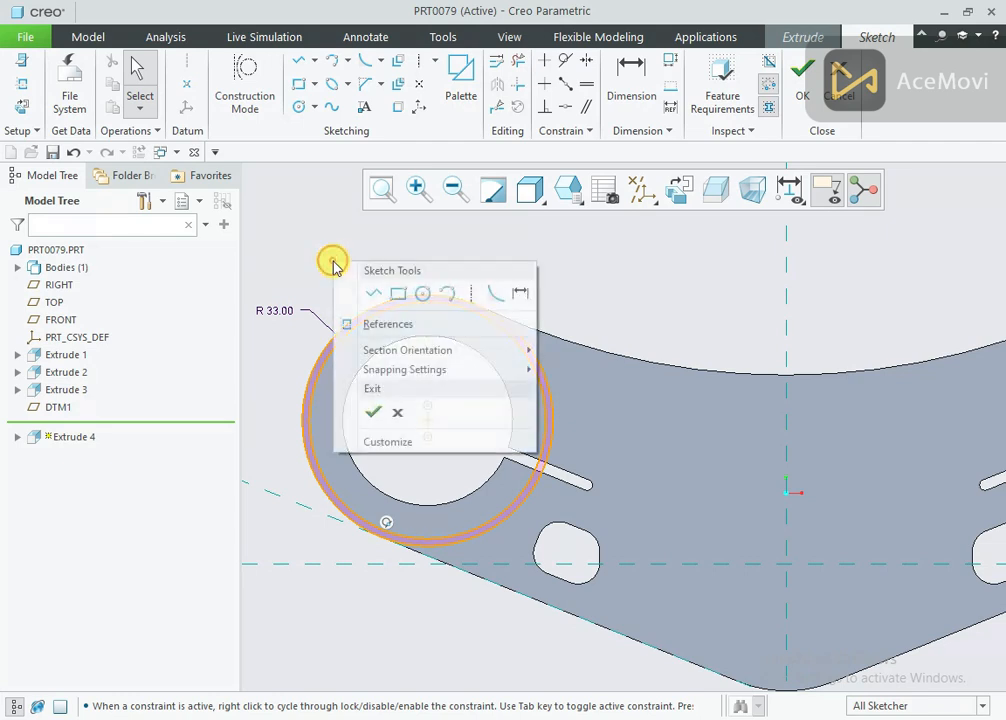
click(471, 295)
click(428, 418)
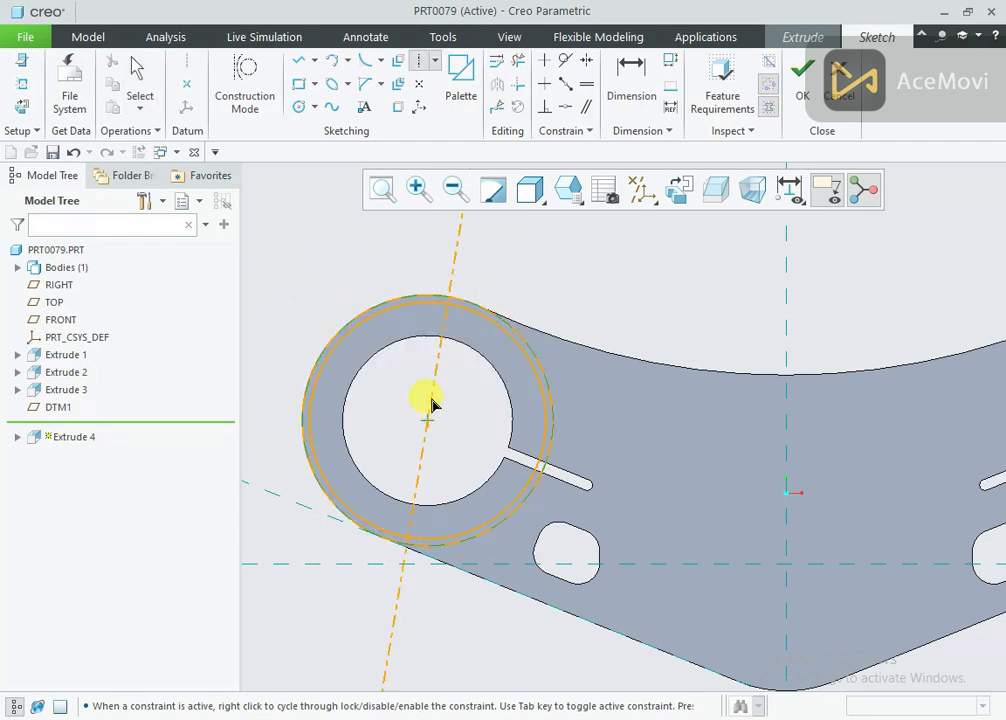
click(428, 385)
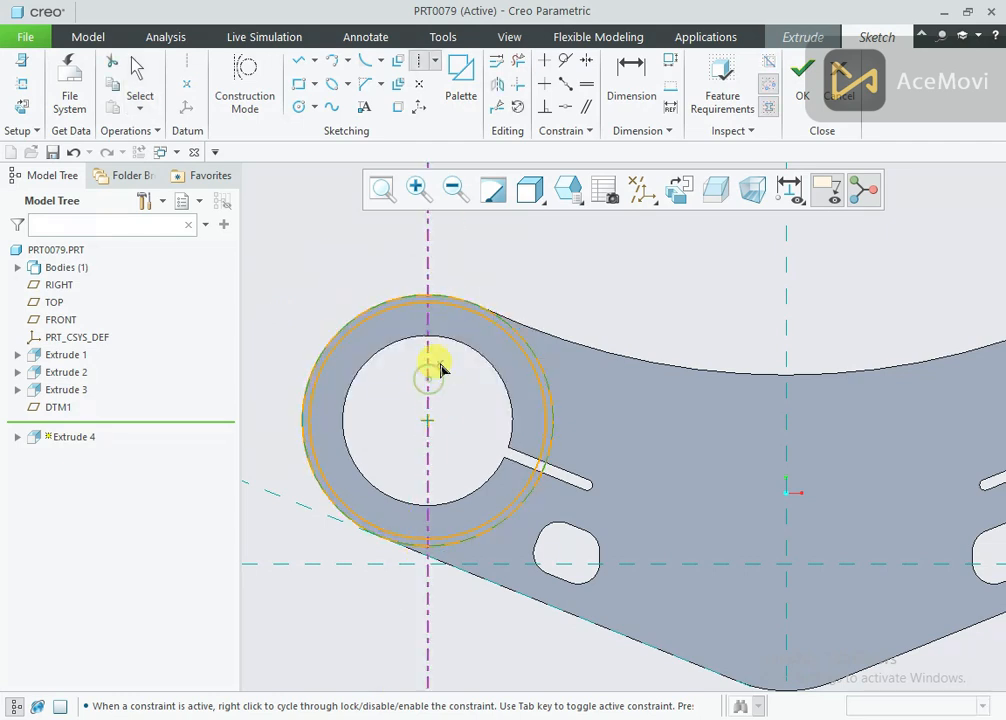
Step: Join the two circles along the centerline at top and bottom, extending the lower line to the slanted edge and along it to the tangent point
right_click(475, 247)
click(516, 279)
click(425, 274)
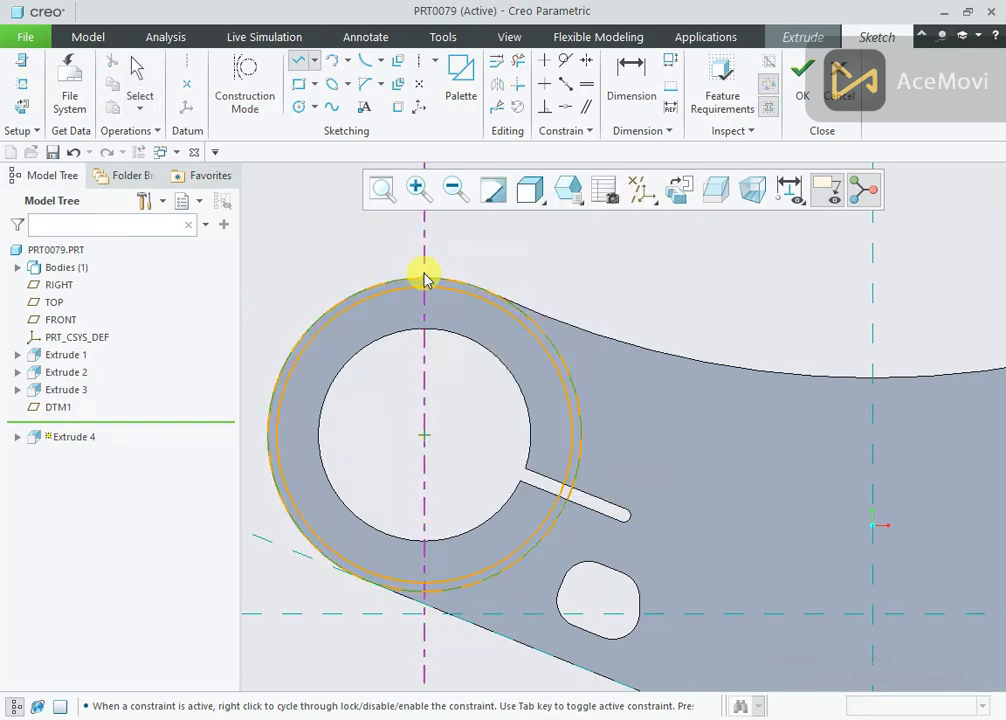
middle_drag(418, 328, 449, 343)
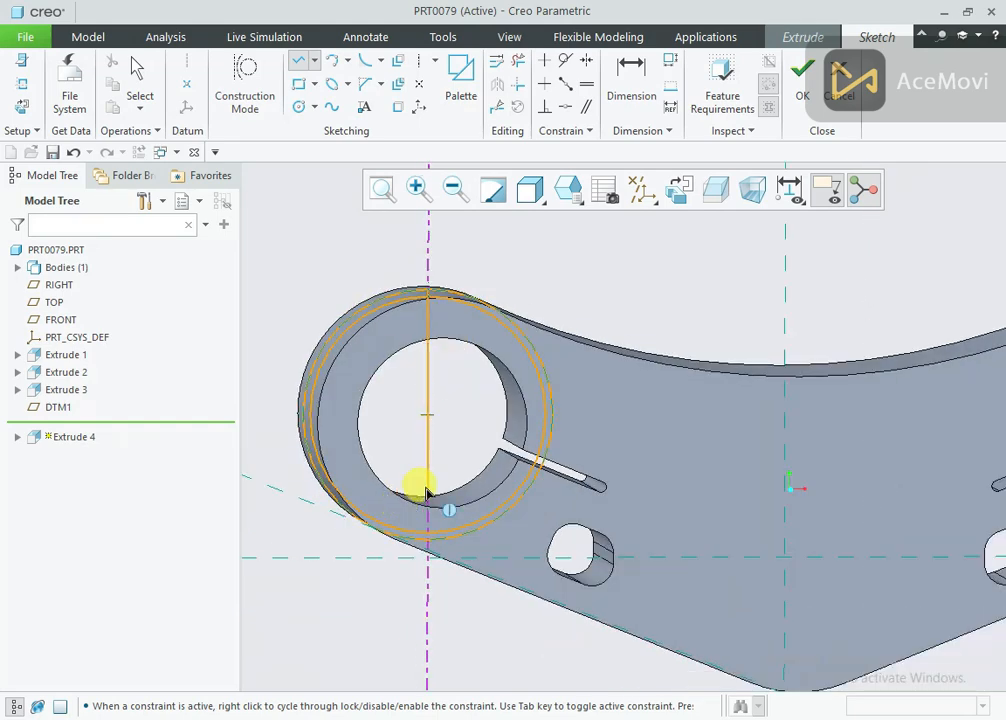
click(661, 198)
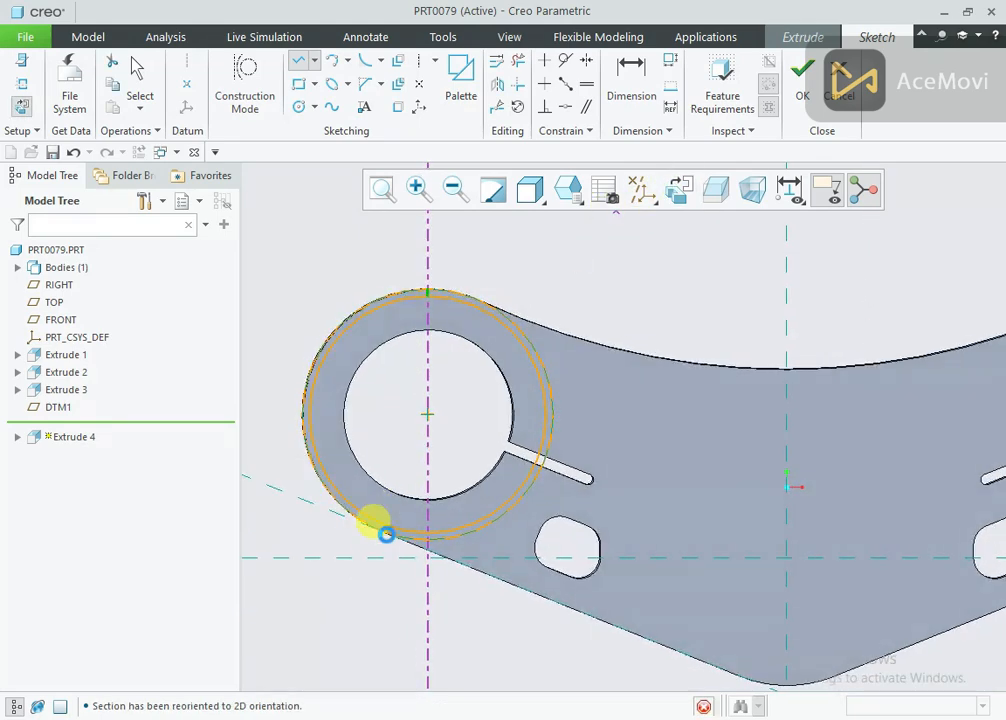
scroll(390, 540, up, 4)
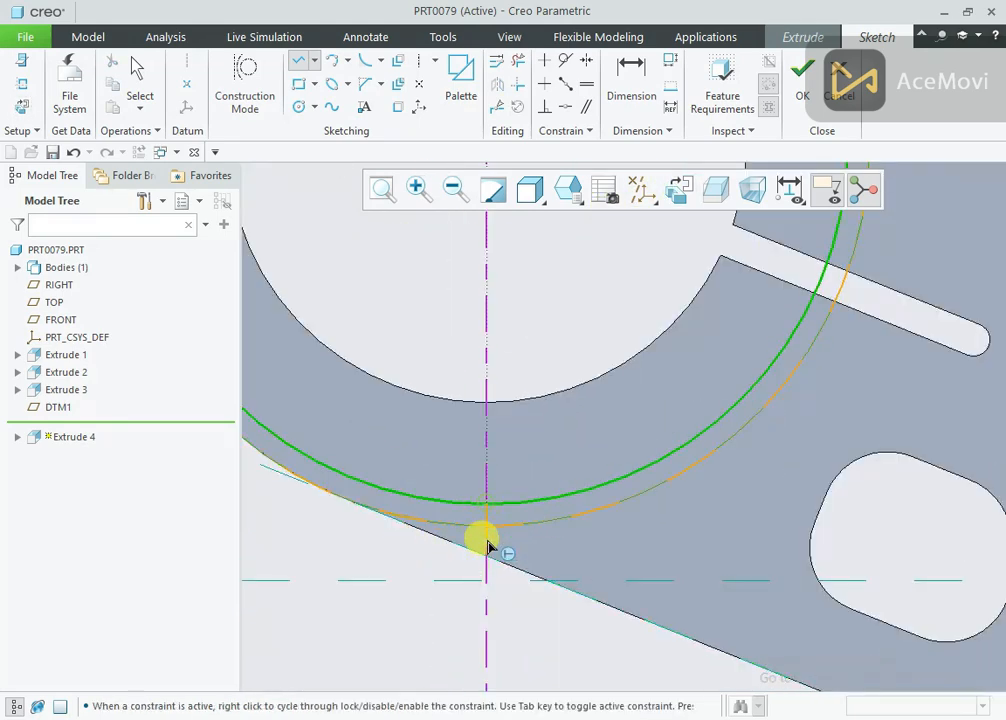
click(352, 503)
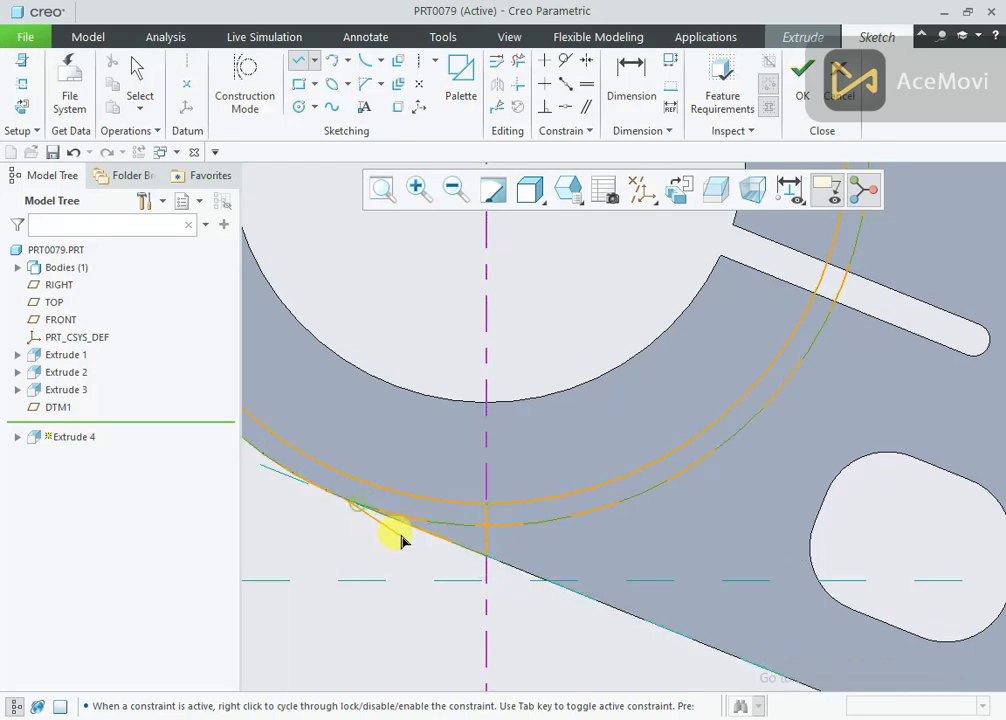
middle_click(398, 535)
Step: Trim the right halves of both circles and the outer circle's leftover arc near the slanted edge
scroll(402, 540, down, 3)
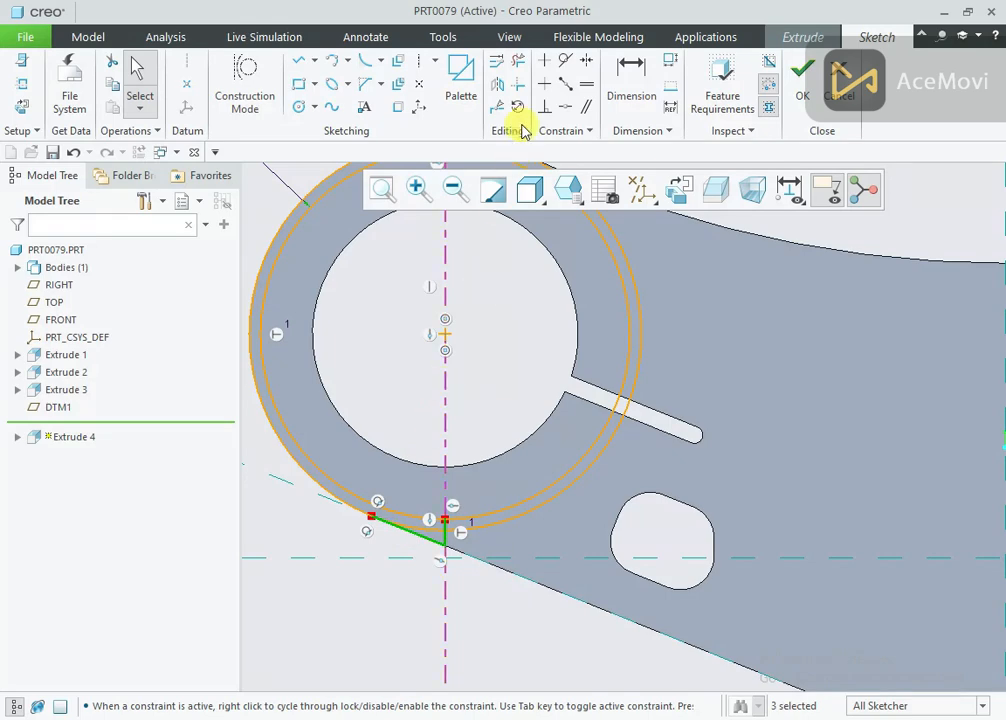
click(519, 63)
drag(639, 246, 606, 318)
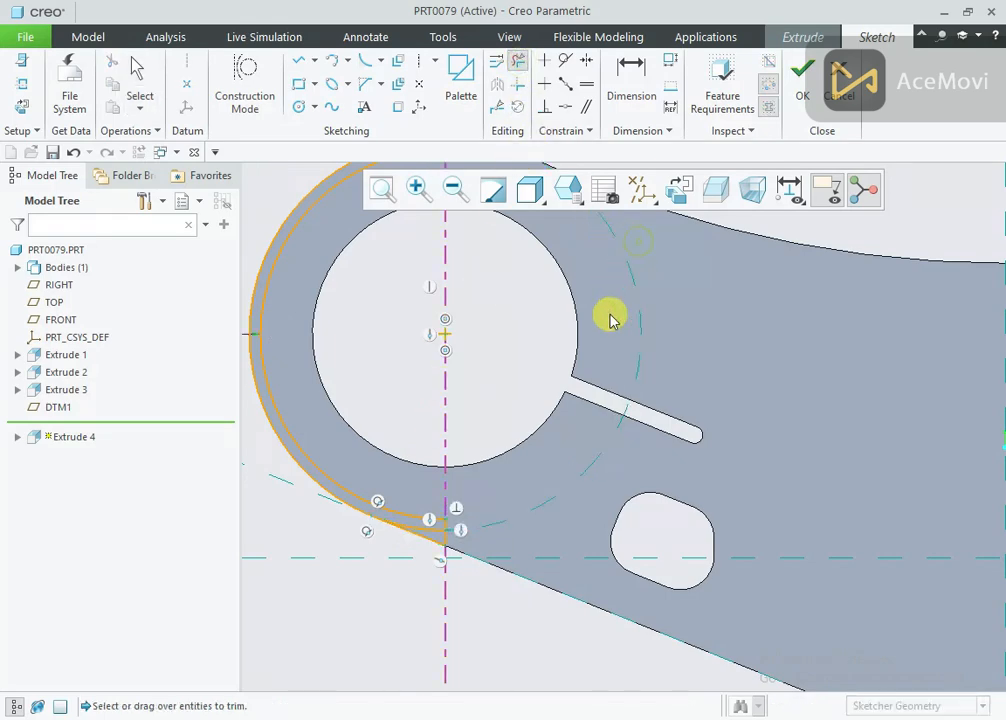
scroll(436, 535, up, 2)
click(440, 525)
scroll(434, 531, down, 4)
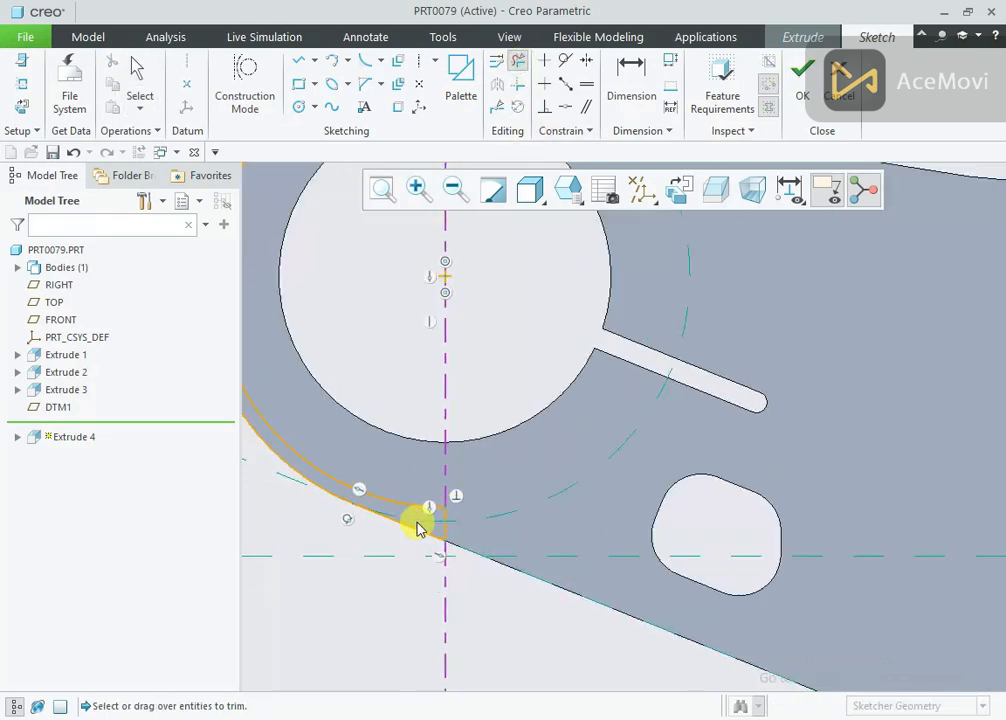
Step: Mirror the ring-shaped profile from the left bore to the right one about the vertical center reference and finish the sketch
middle_click(456, 434)
middle_drag(456, 434, 456, 344)
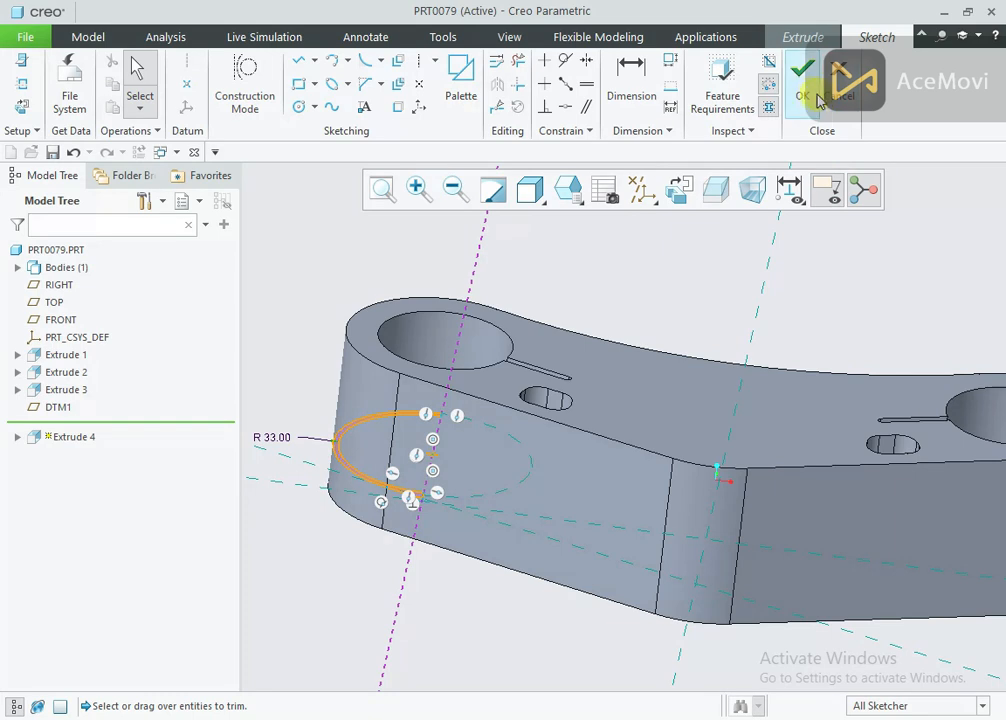
scroll(378, 377, down, 3)
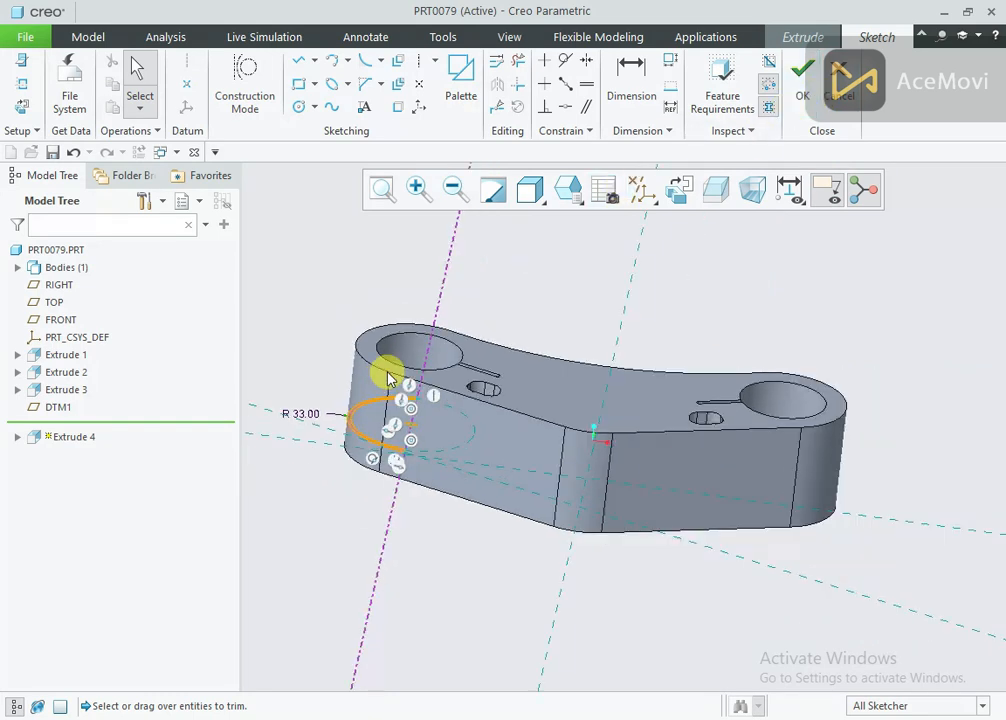
click(355, 436)
key(ctrl+a)
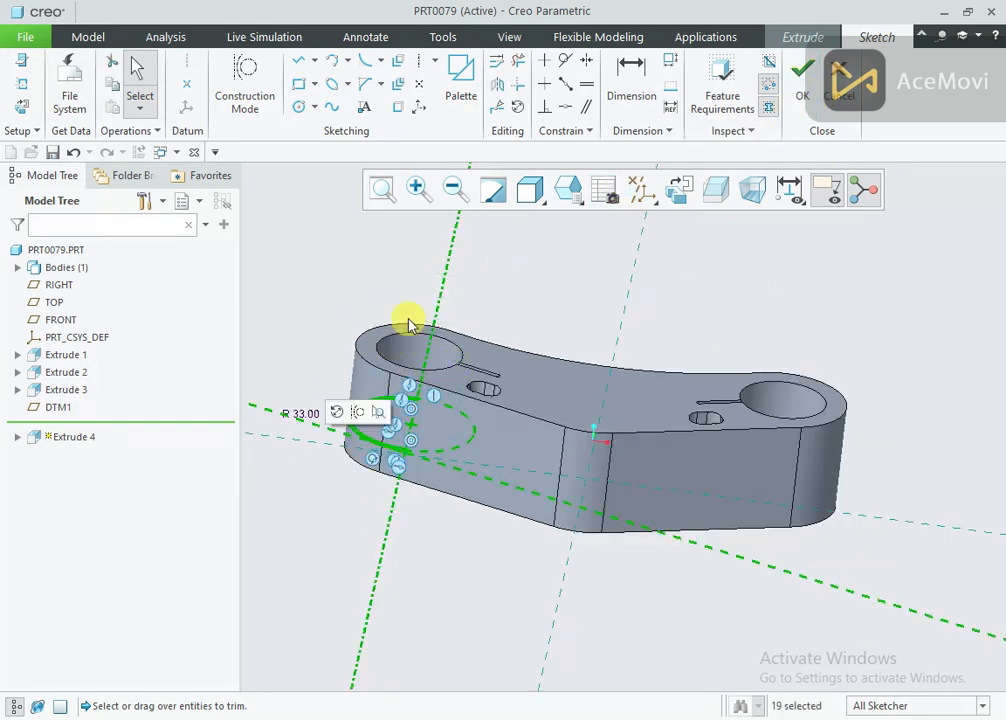
click(497, 84)
click(629, 297)
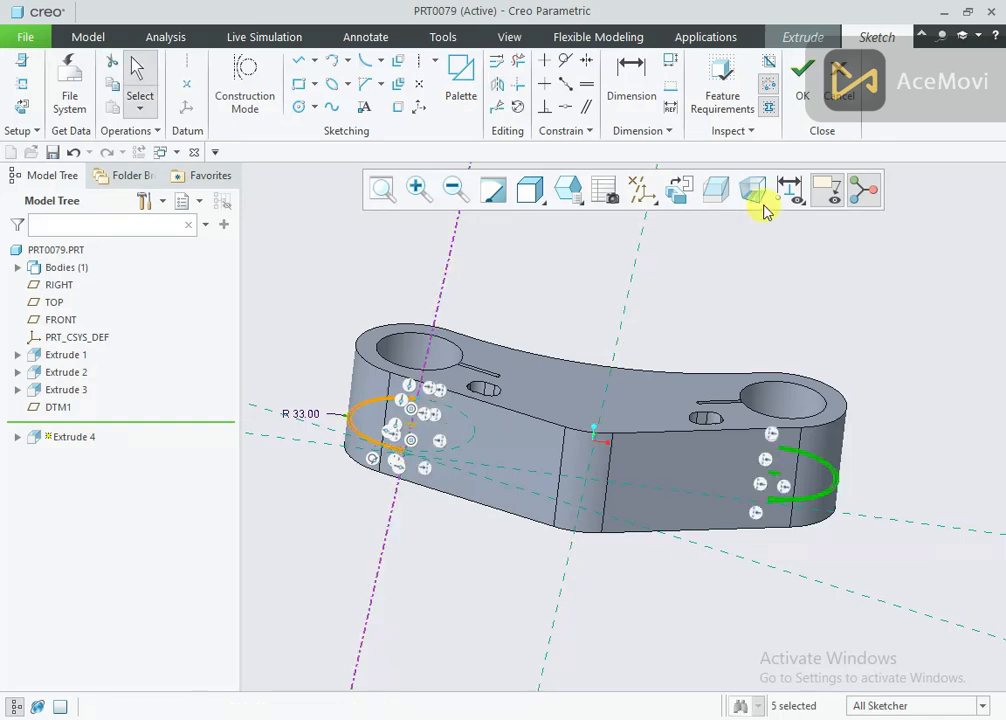
click(800, 82)
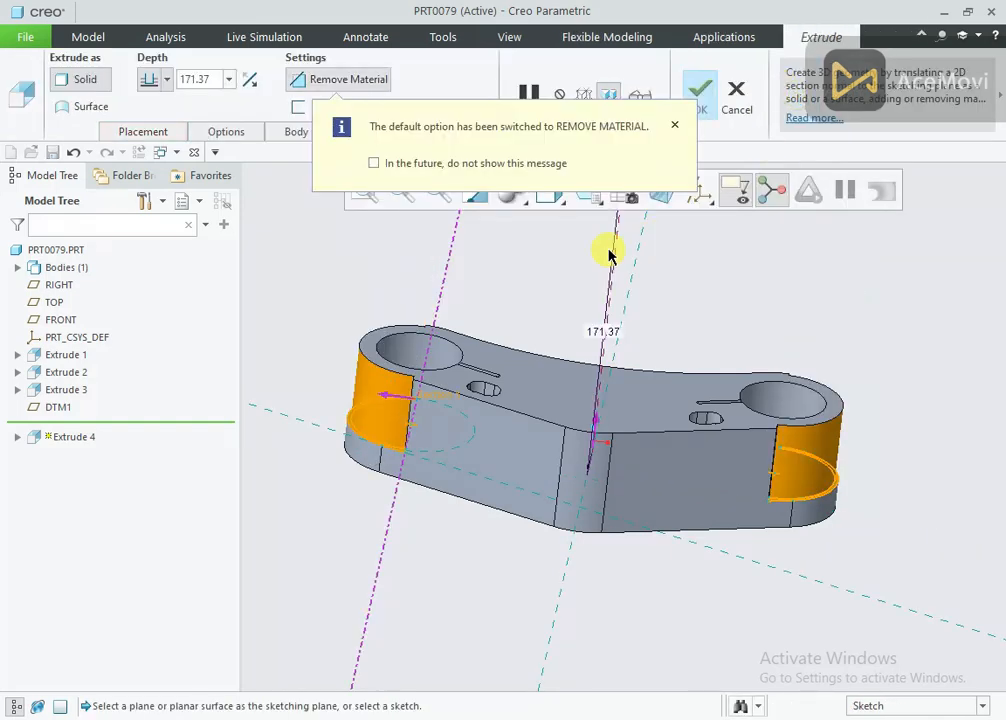
Step: Cut both ring-shaped profiles out of the bracket with a symmetric depth of 17 mm
click(167, 79)
click(141, 128)
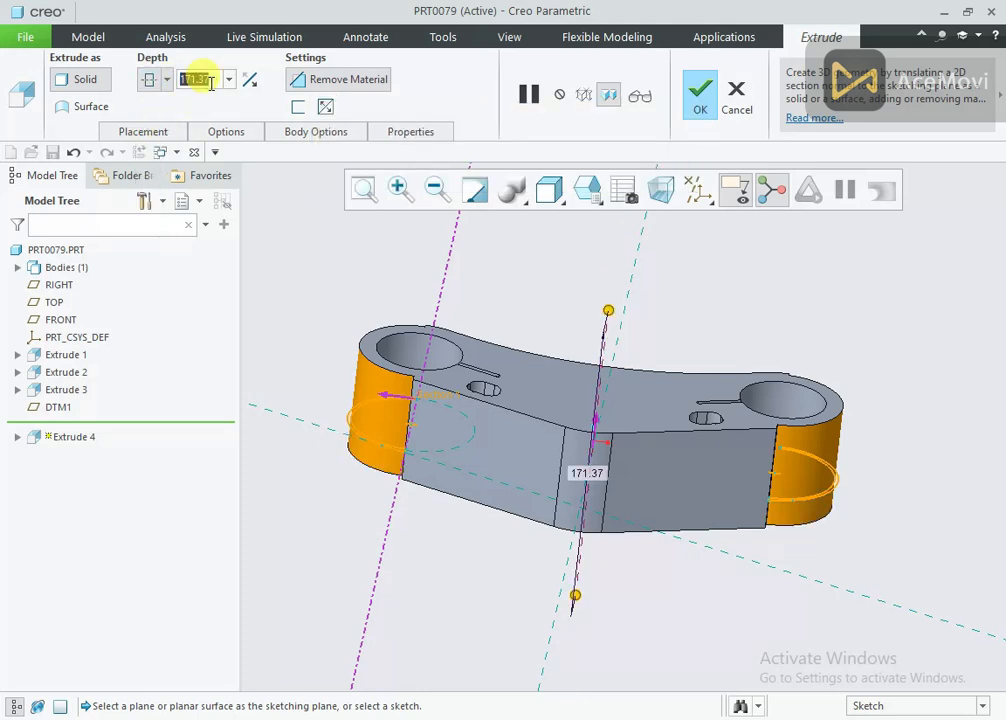
text(17.0)
key(Return)
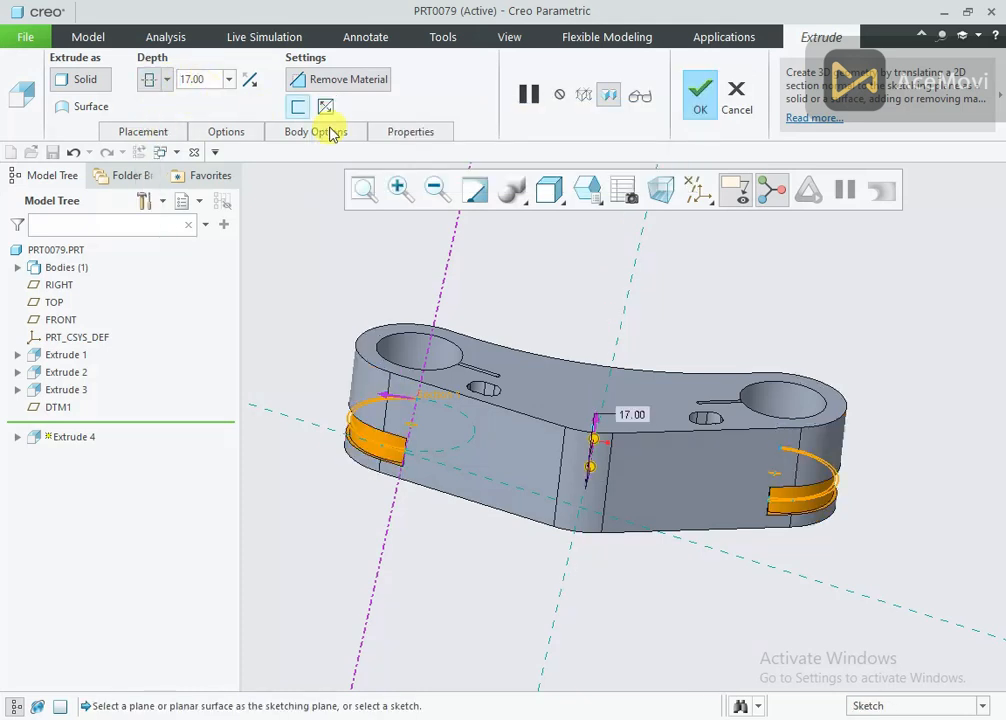
click(697, 112)
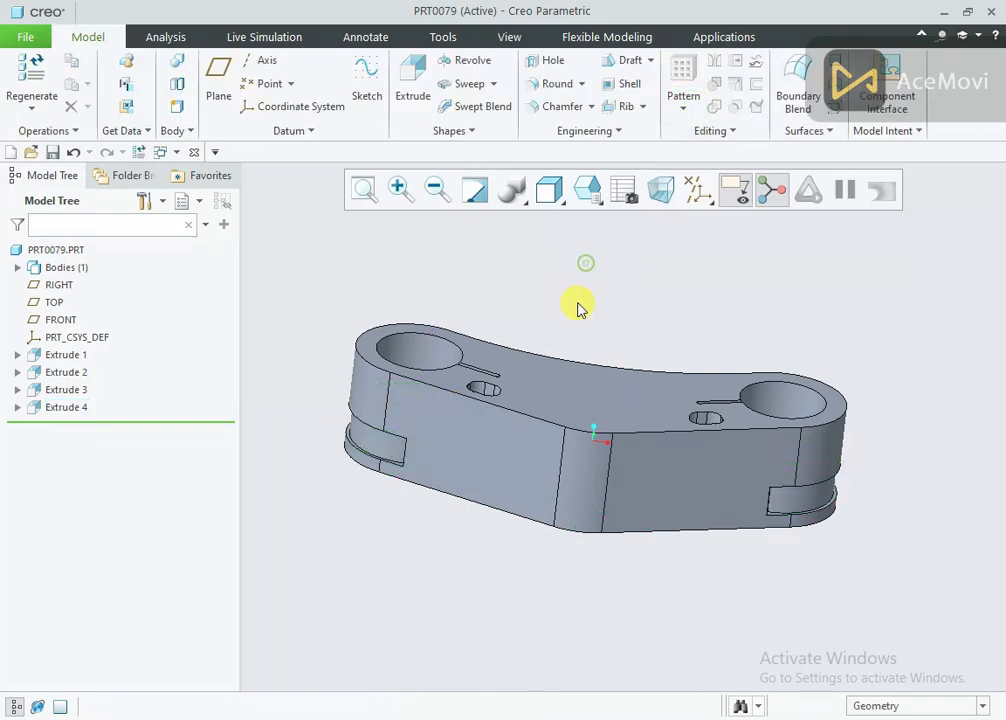
Step: Switch to the 55.png drawing in Photos, examine the cross-hole dimensions near the left bore in Section B-B, and return to Creo
mouse_move(579, 303)
middle_down()
mouse_move(595, 240)
mouse_move(564, 290)
mouse_move(566, 310)
mouse_move(595, 317)
mouse_move(579, 304)
mouse_move(611, 251)
mouse_move(606, 229)
mouse_move(592, 322)
middle_up()
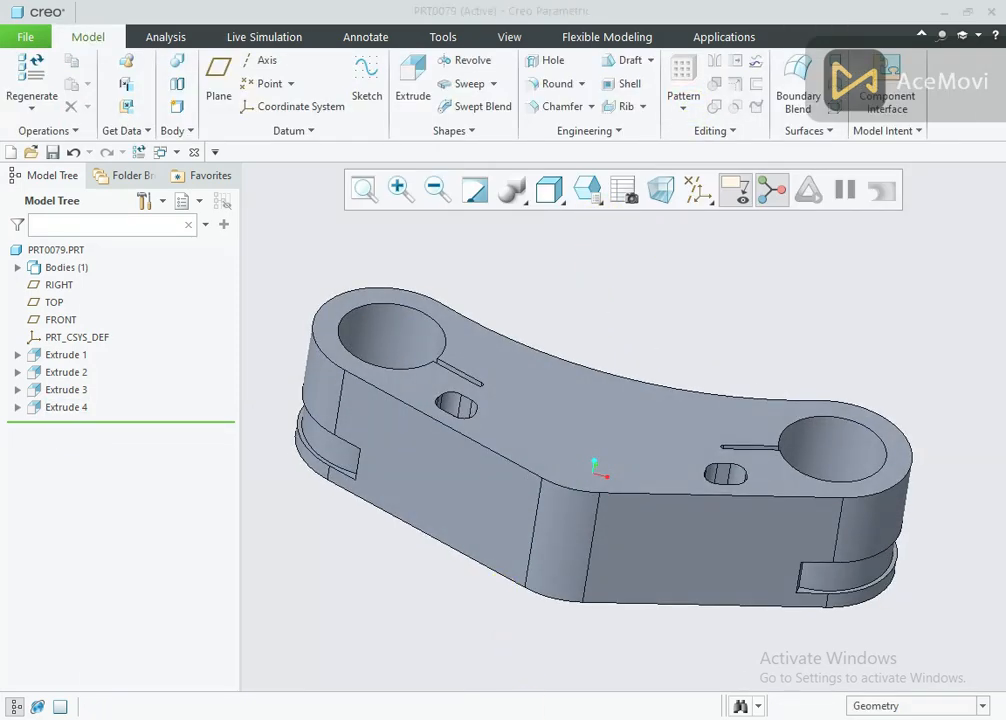
click(525, 718)
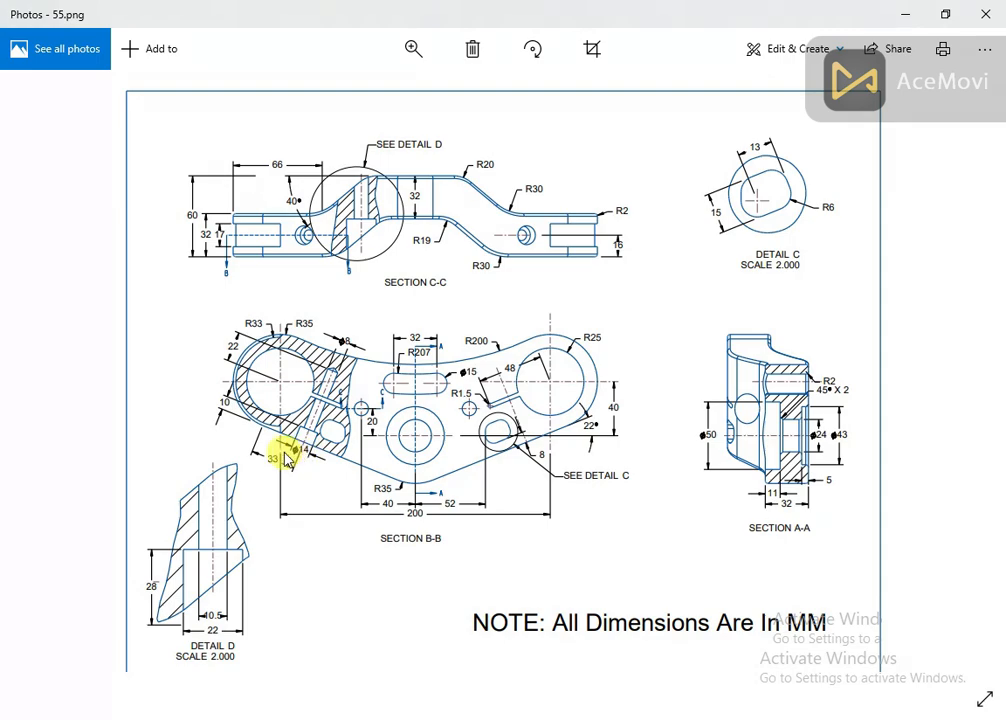
scroll(288, 440, up, 4)
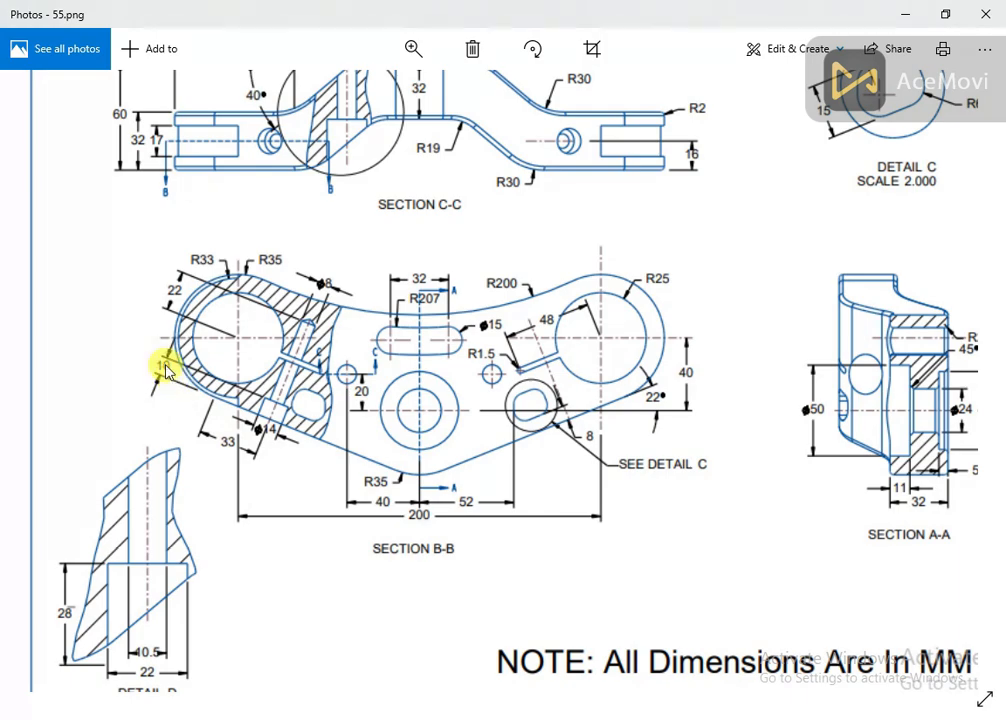
click(535, 718)
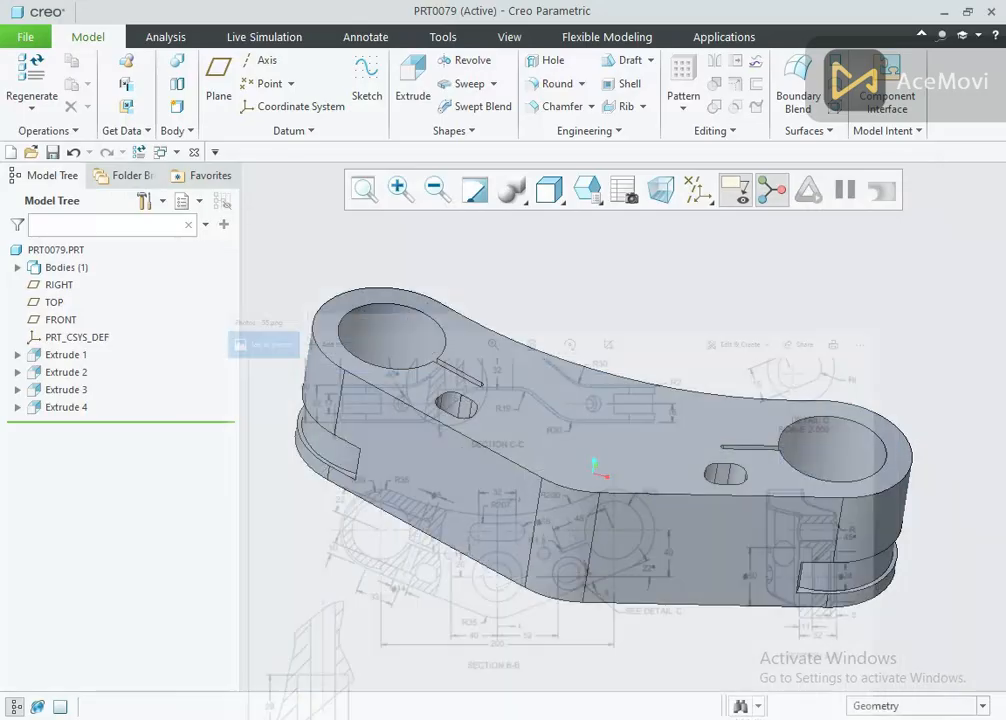
Step: Show all datum features and place a simple hole on the left slanted side face
middle_drag(462, 562, 483, 448)
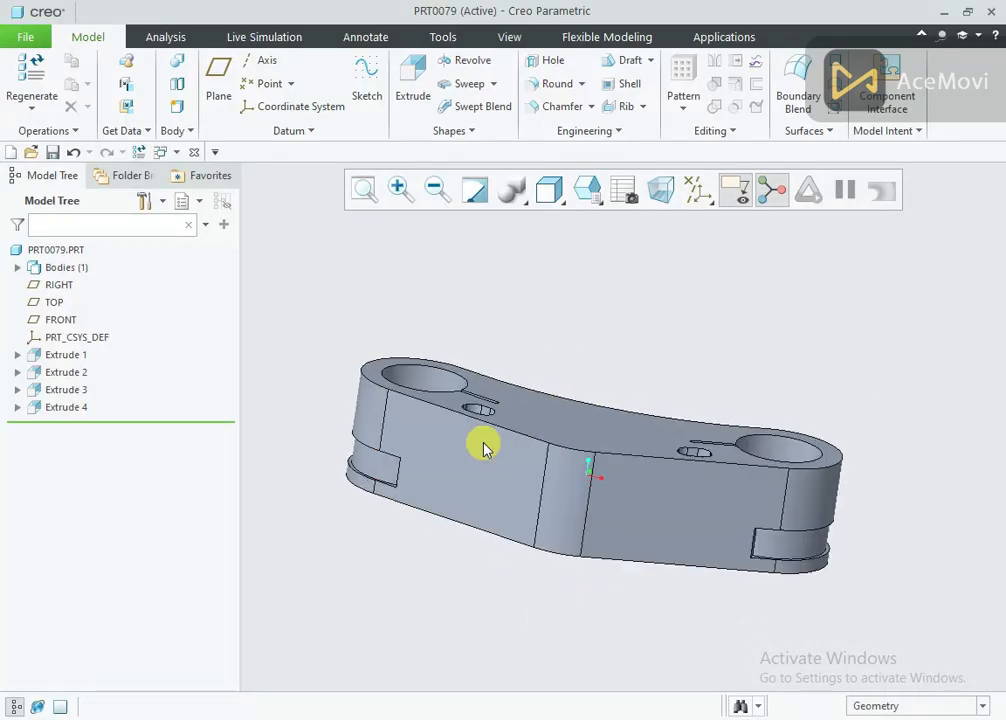
click(699, 191)
click(710, 218)
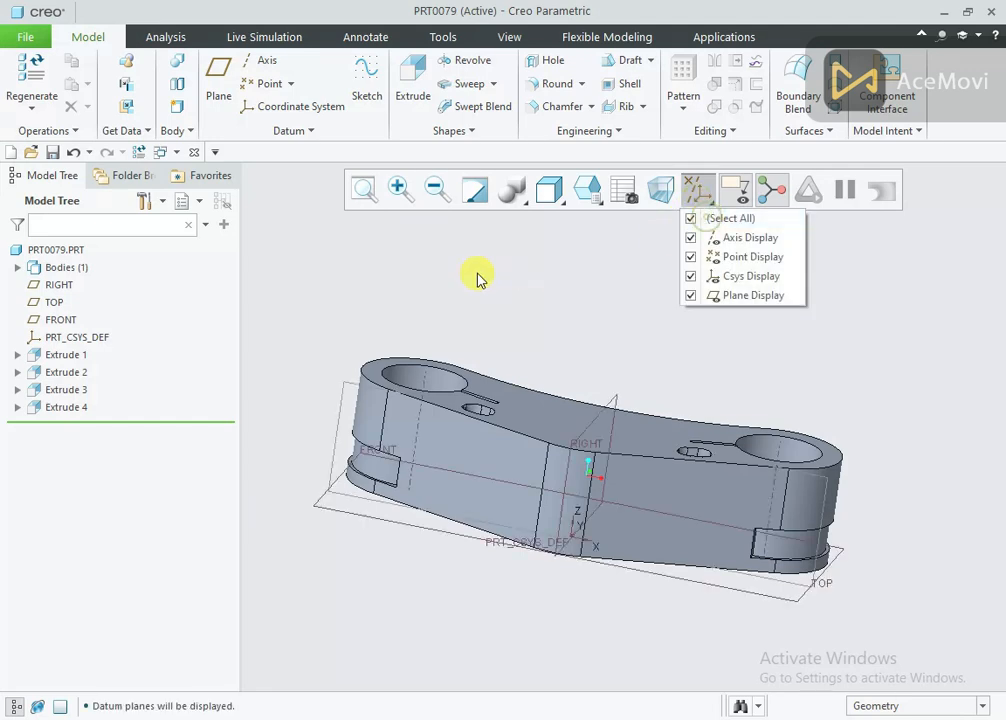
click(549, 62)
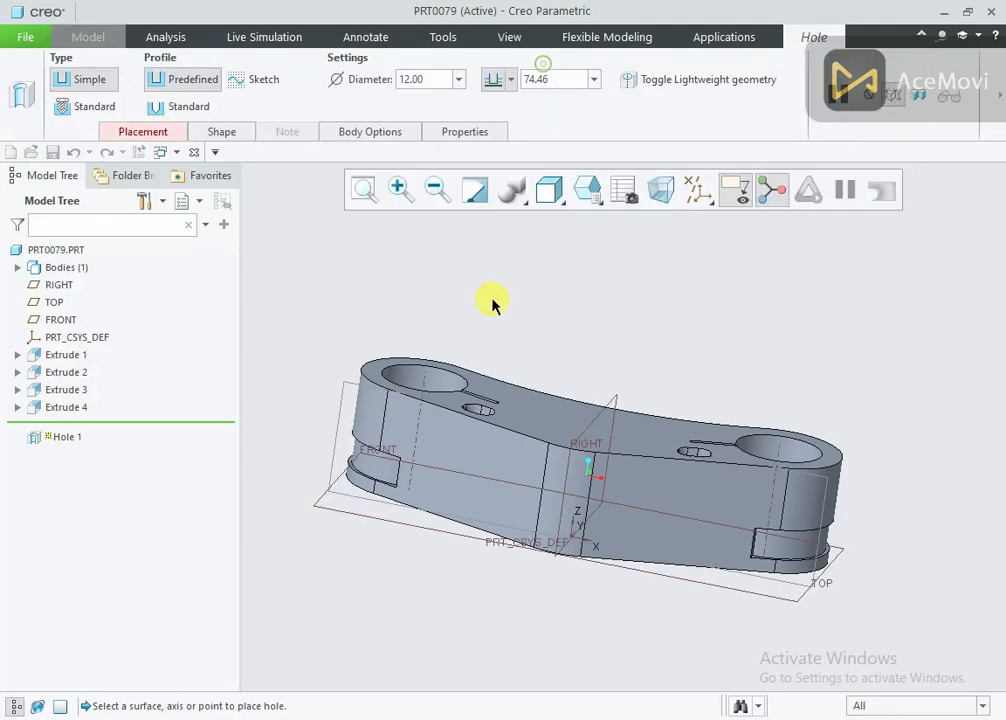
click(476, 495)
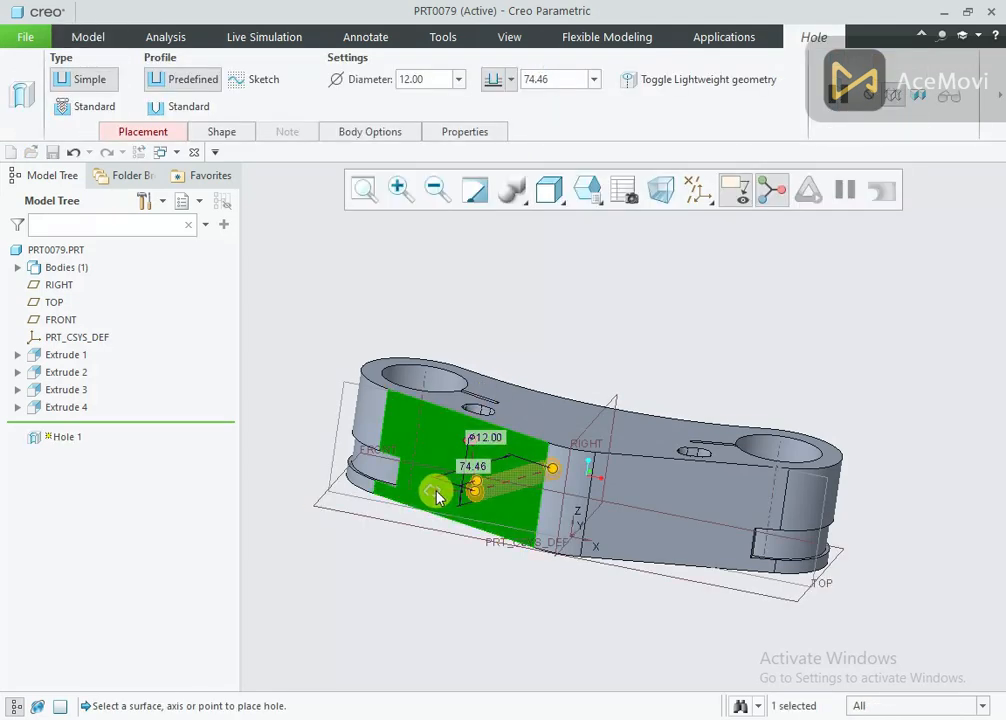
Step: Reference the hole to the left bore's axis at 33 mm and to the bracket's bottom at 16 mm
drag(425, 386, 426, 388)
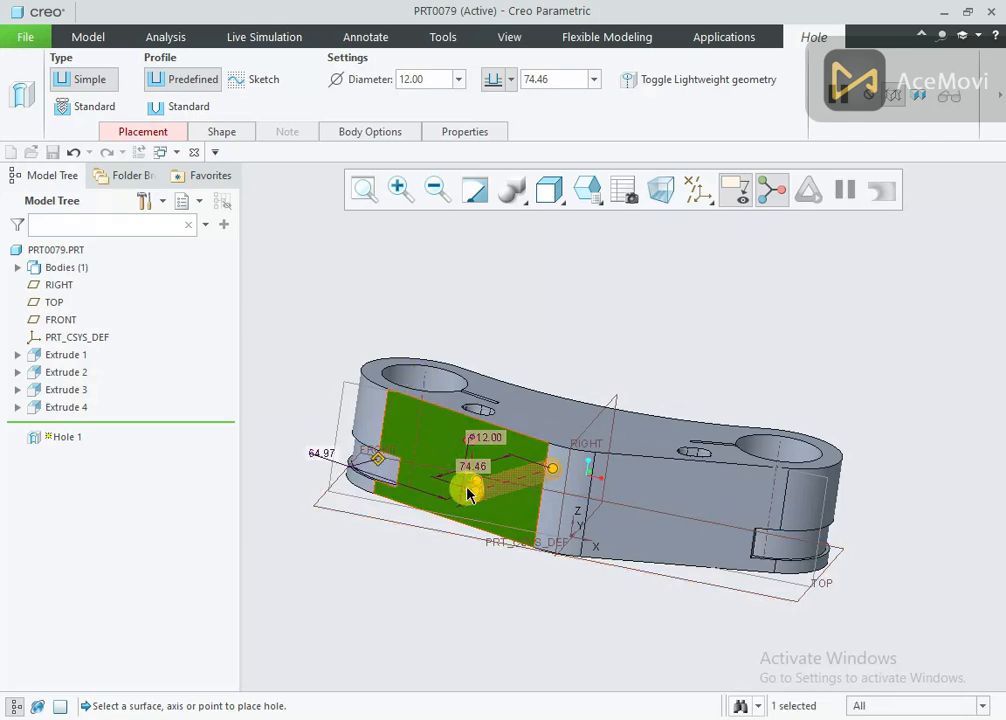
middle_drag(470, 488, 487, 426)
drag(478, 418, 507, 541)
middle_drag(507, 541, 487, 599)
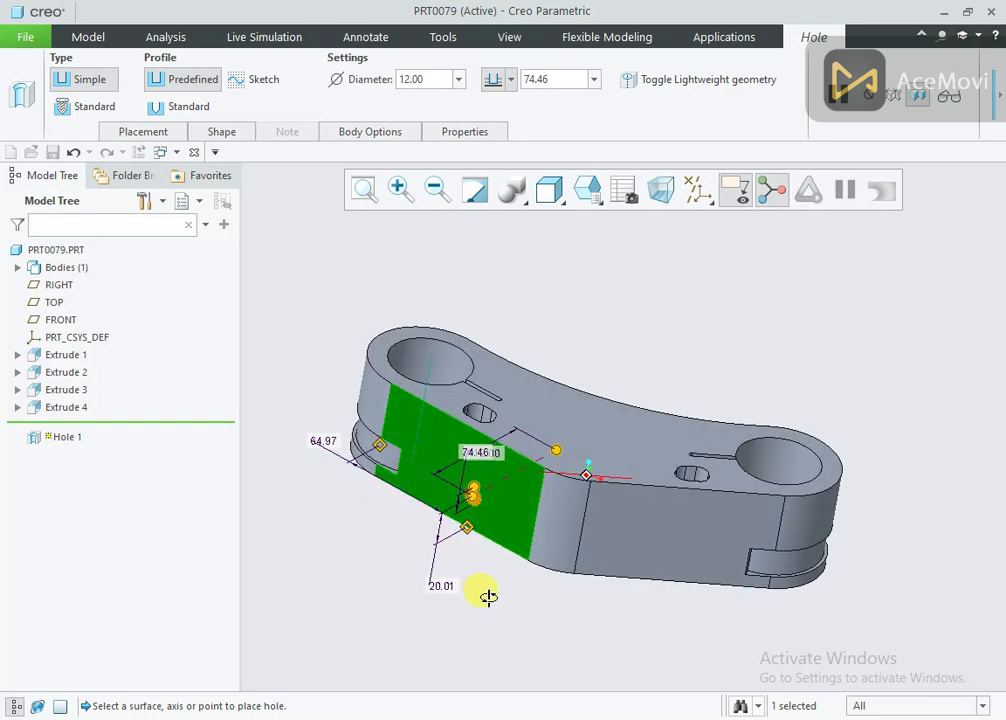
click(328, 446)
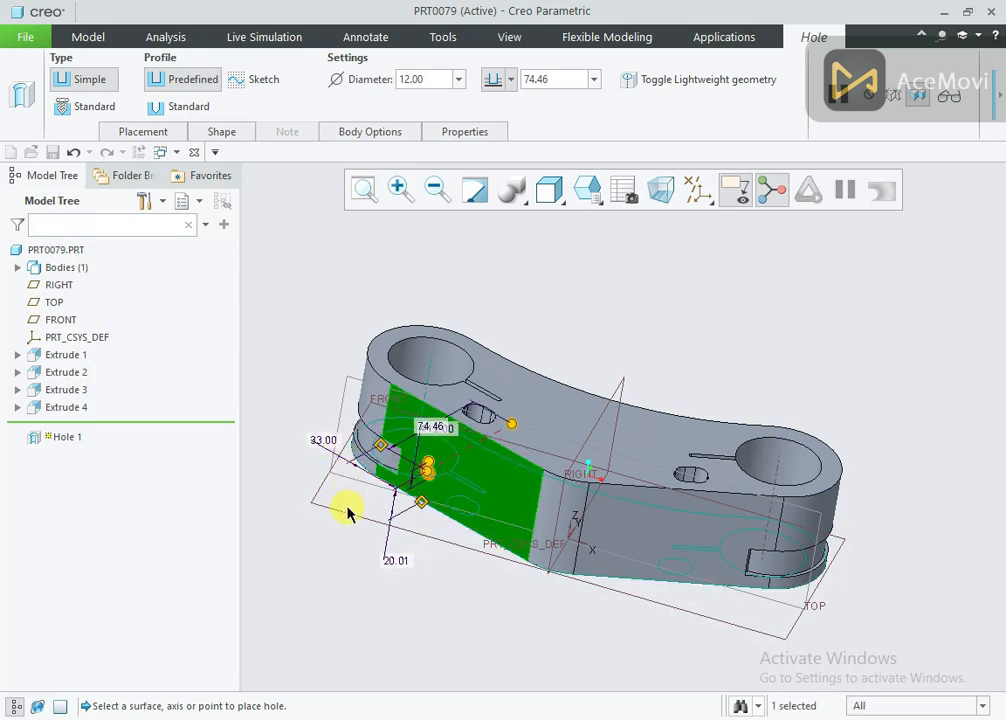
middle_drag(347, 512, 355, 568)
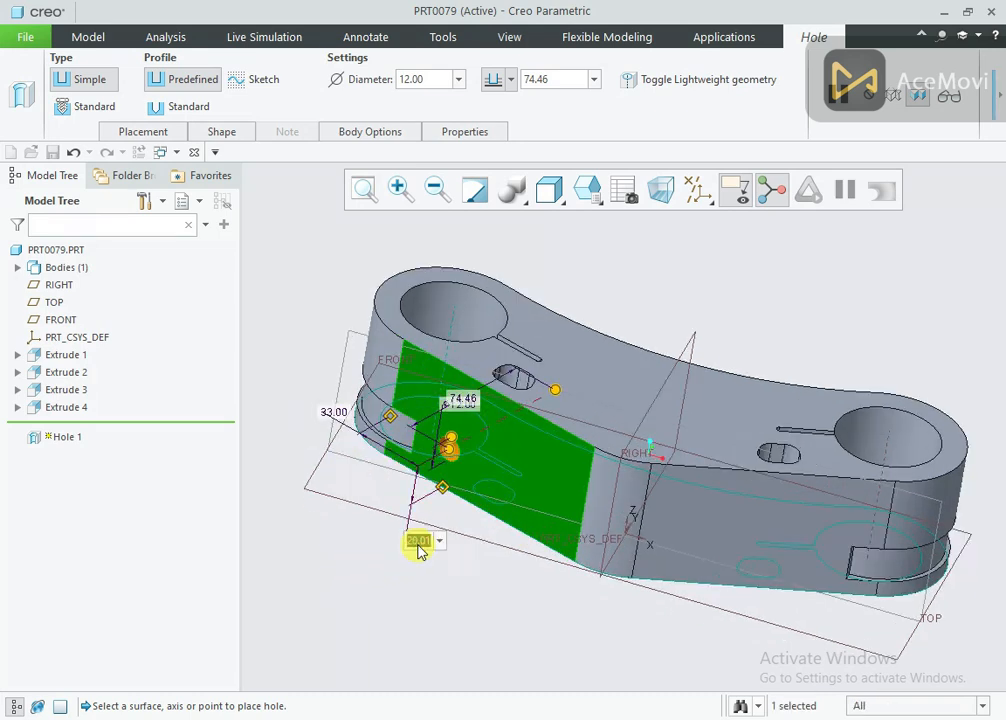
key(Return)
scroll(474, 460, down, 1)
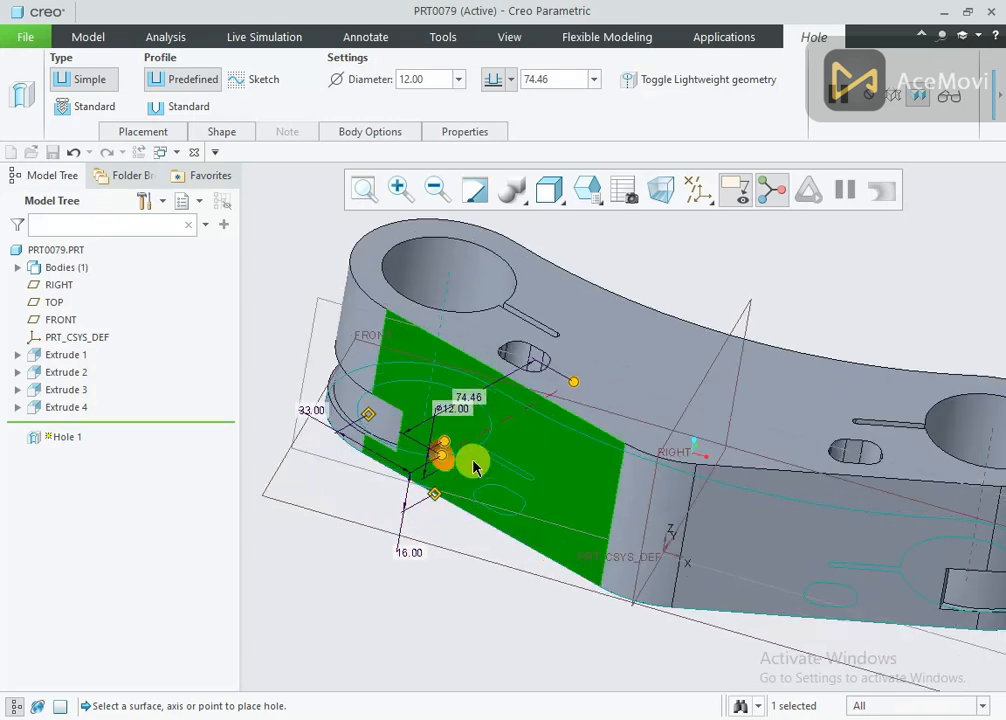
Step: Set the hole diameter to 8 mm and switch it to a standard profile with a counterbore
scroll(475, 420, down, 2)
scroll(474, 427, down, 1)
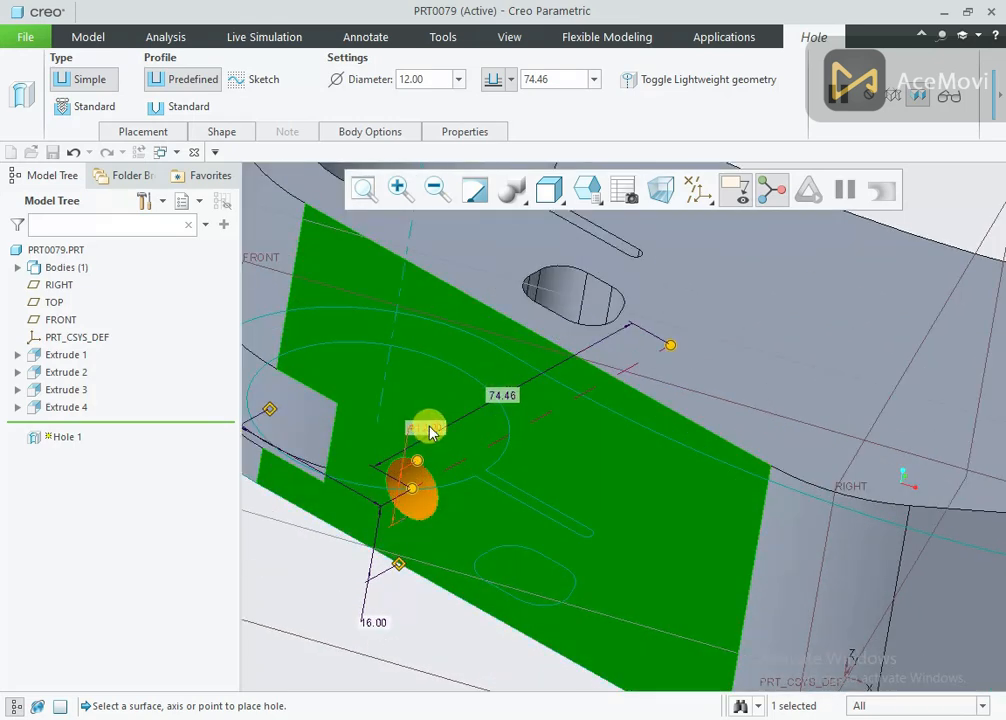
key(Return)
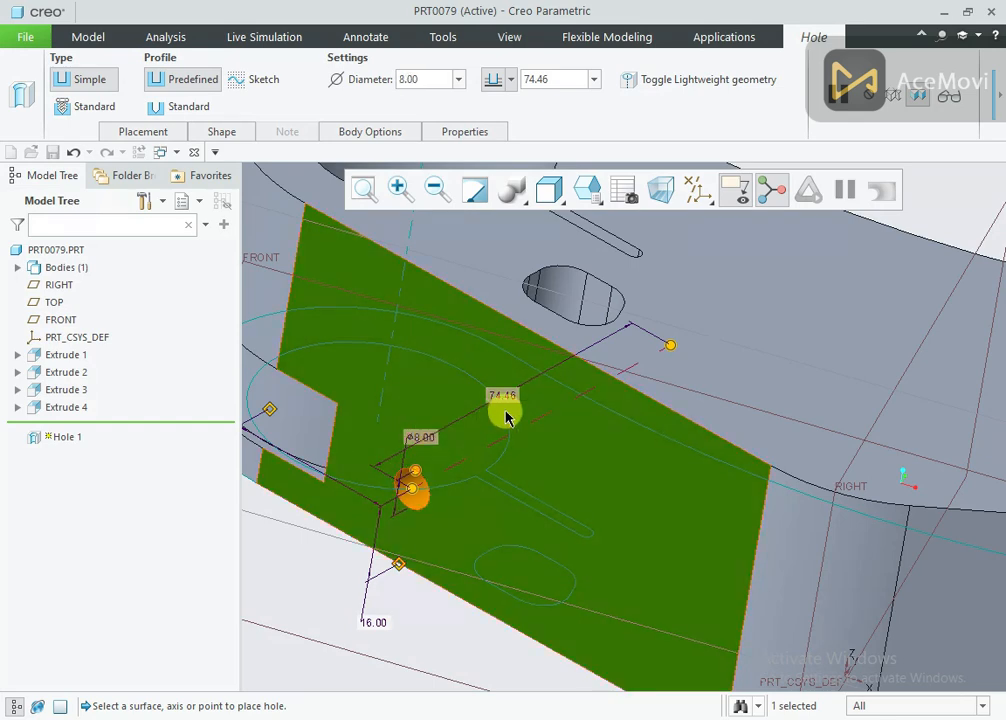
scroll(555, 440, up, 3)
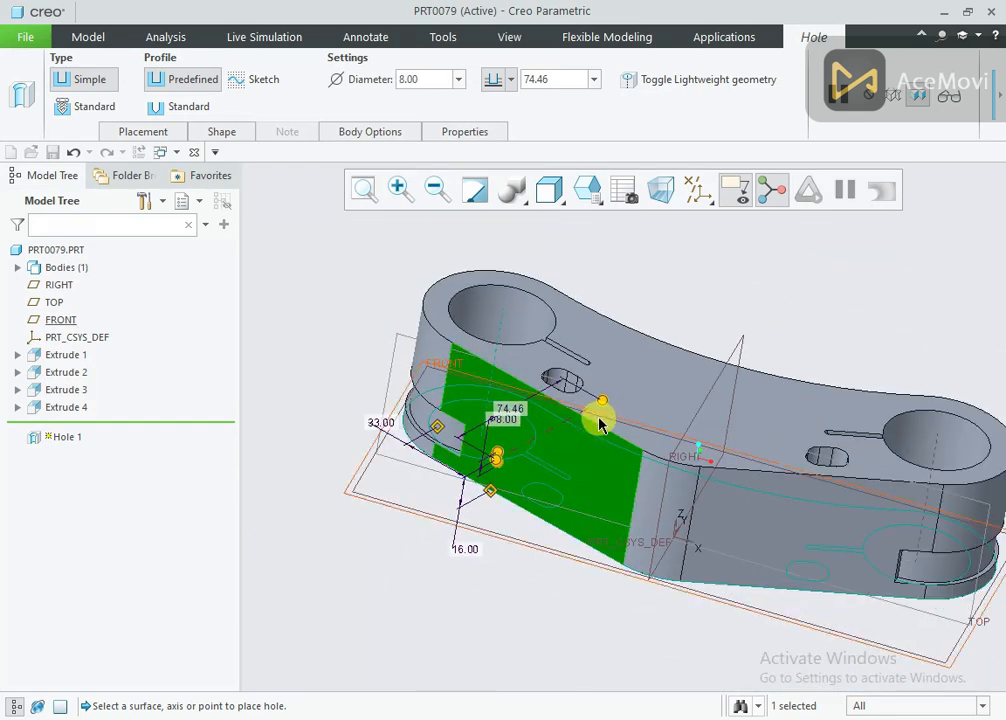
click(185, 106)
click(769, 84)
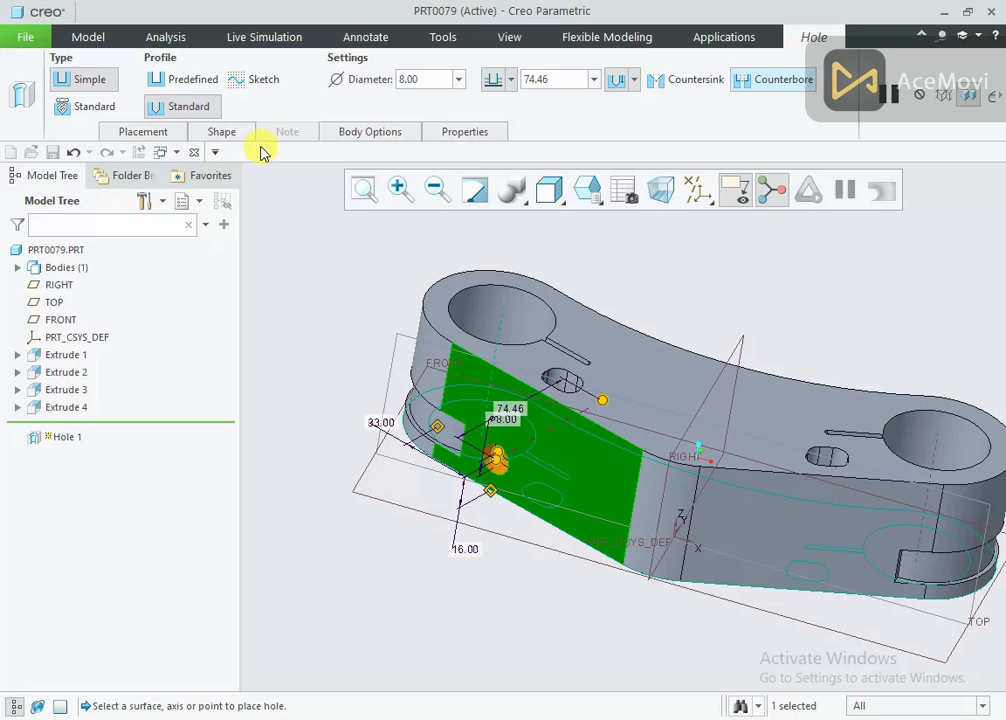
Step: Set the counterbore to 14 mm diameter and 10 mm depth in the hole's shape settings
click(229, 131)
double_click(343, 180)
text(1)
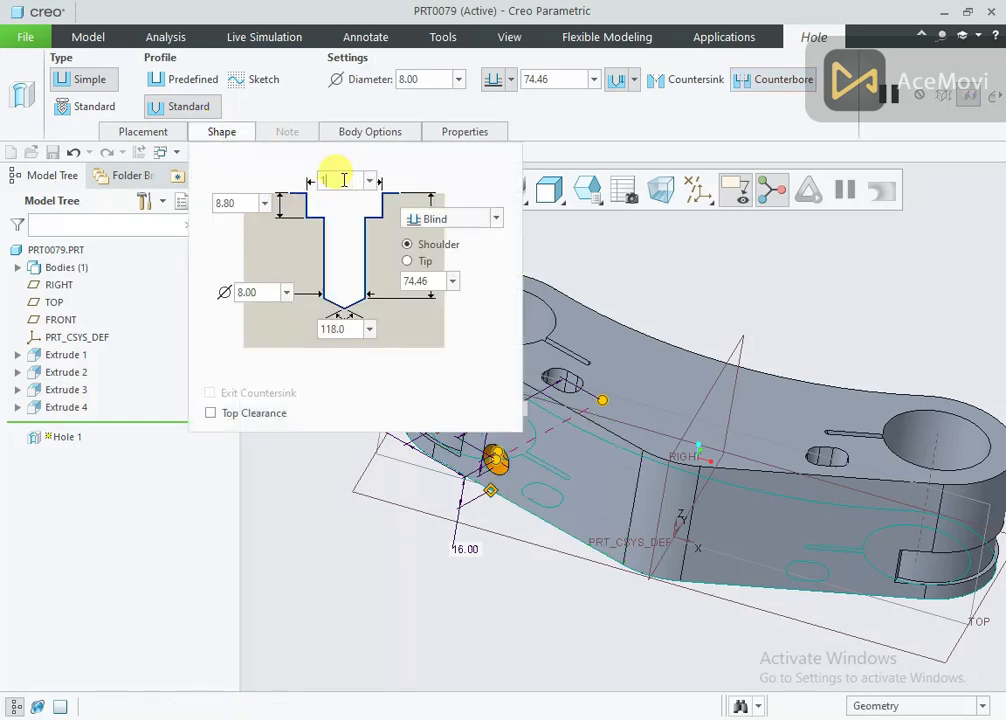
text(4)
key(Return)
double_click(225, 202)
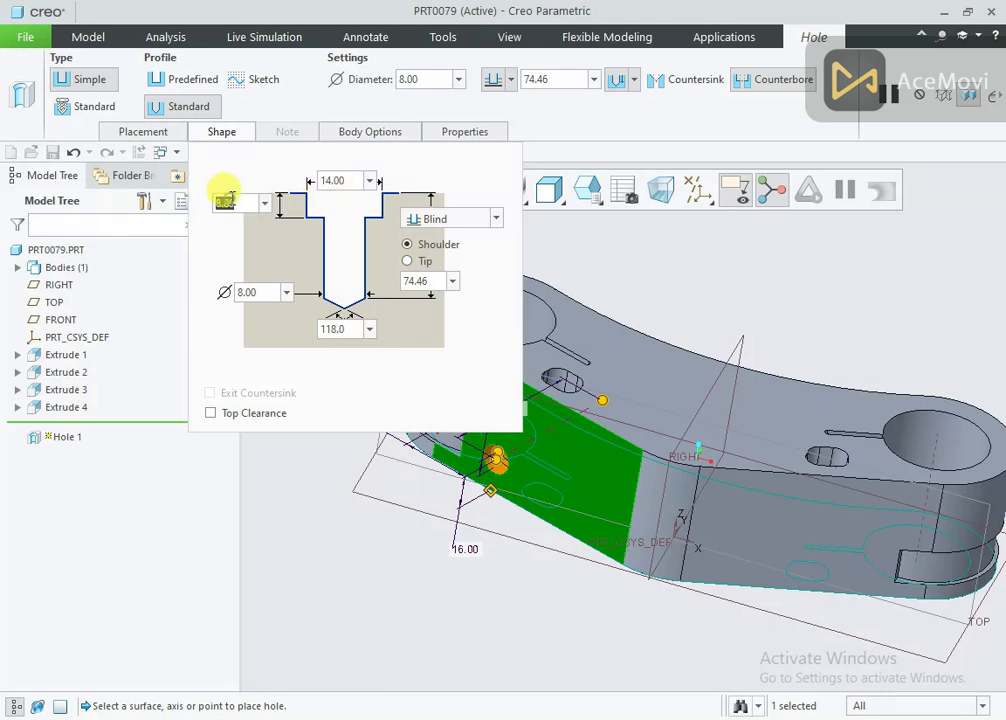
text(01)
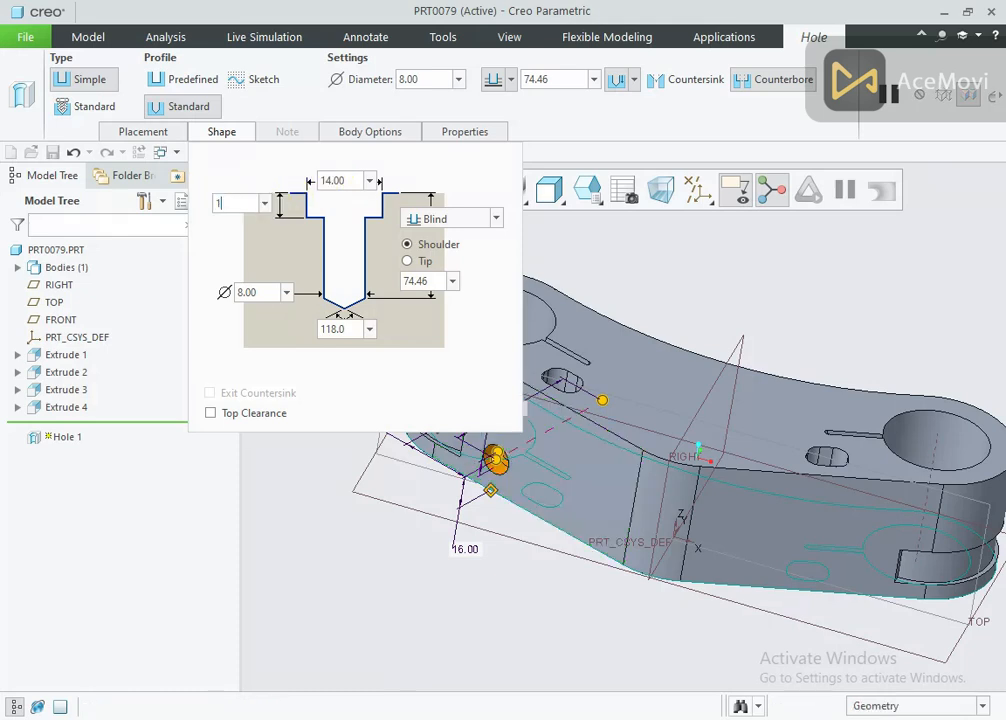
key(Return)
scroll(515, 435, down, 3)
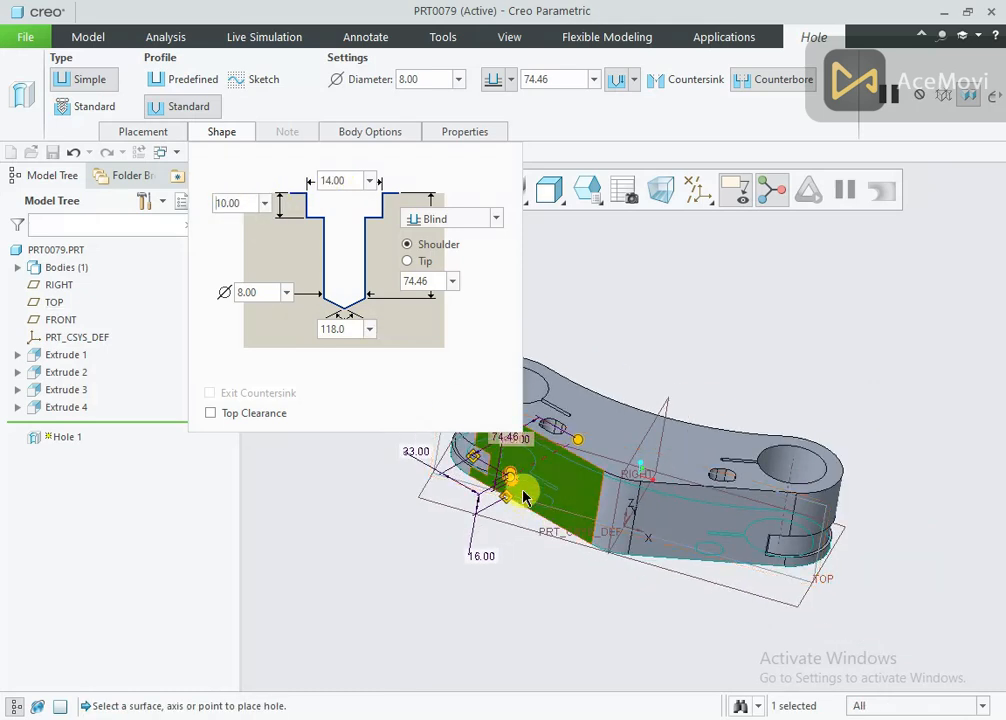
scroll(515, 435, down, 2)
scroll(595, 440, up, 5)
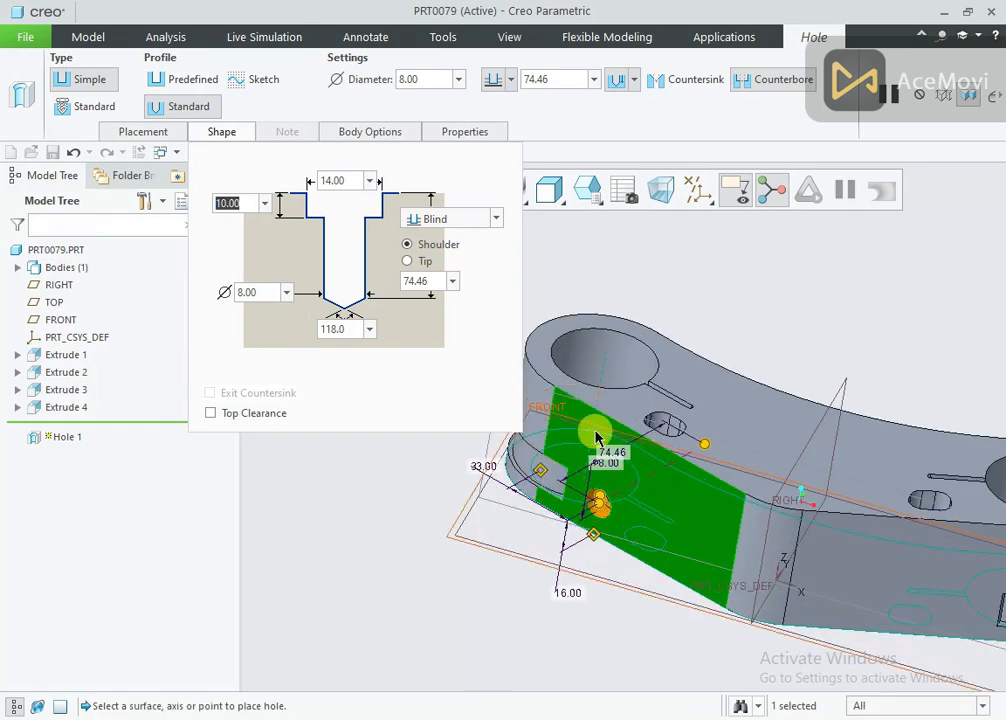
Step: Switch to the 55.png drawing and open Calculator to add the 22 mm and 35 mm dimensions, then minimize it
click(536, 718)
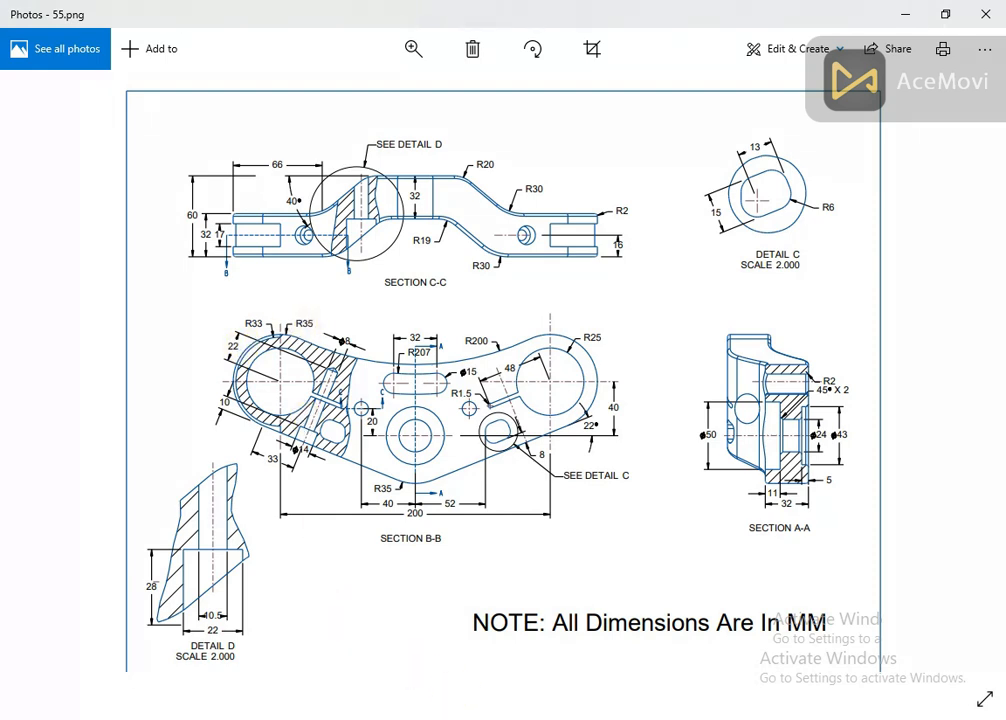
click(72, 718)
text(cal)
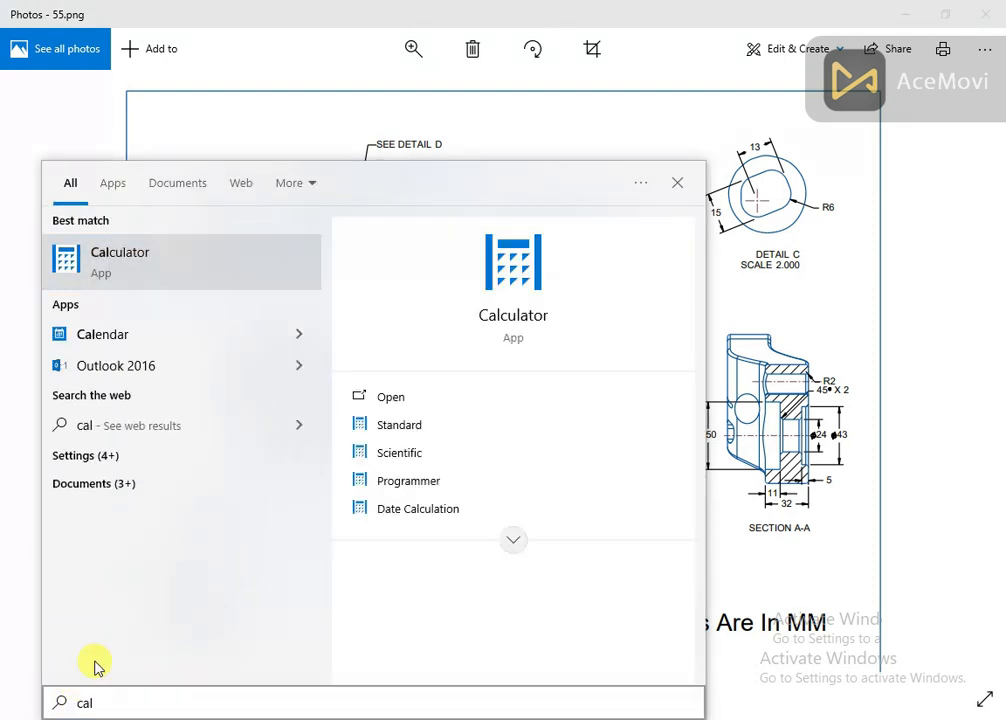
key(Return)
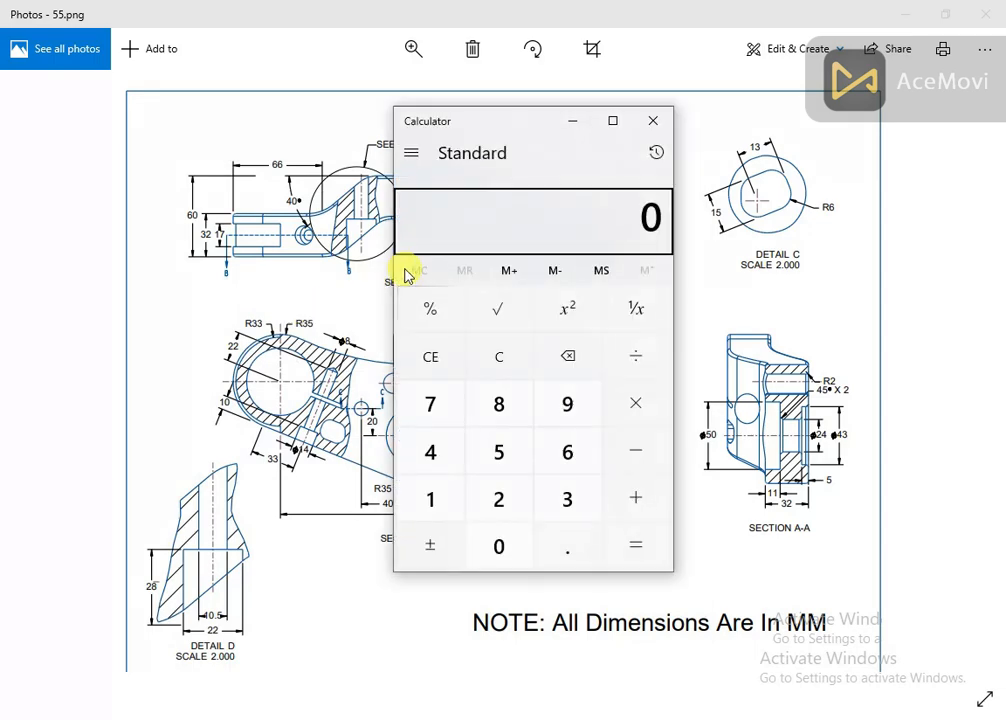
text(22+35)
key(Return)
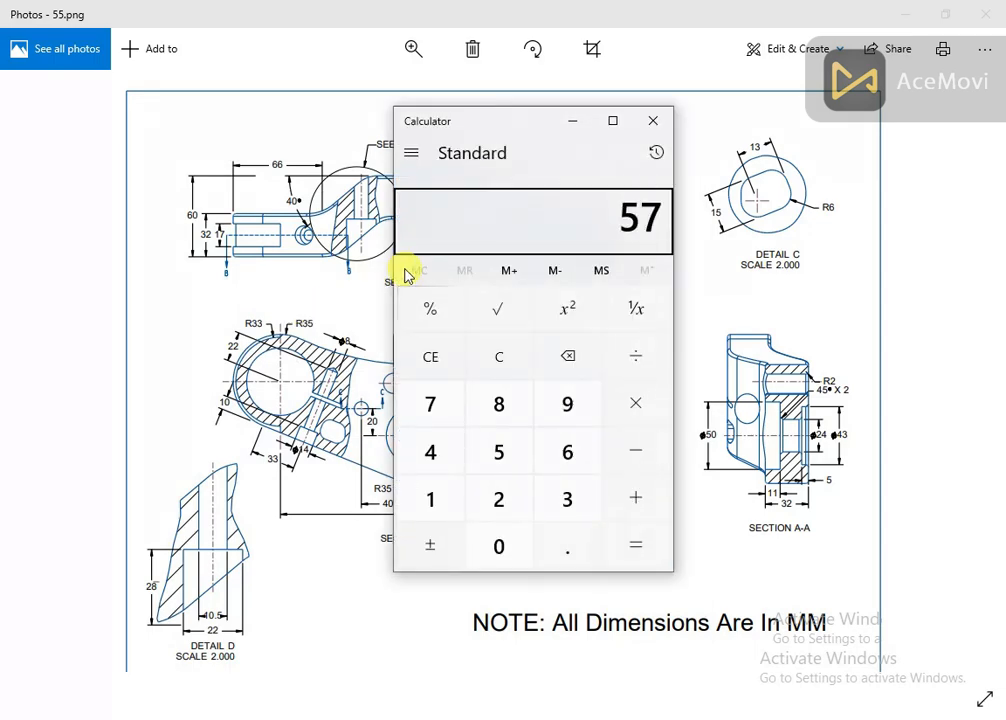
click(570, 121)
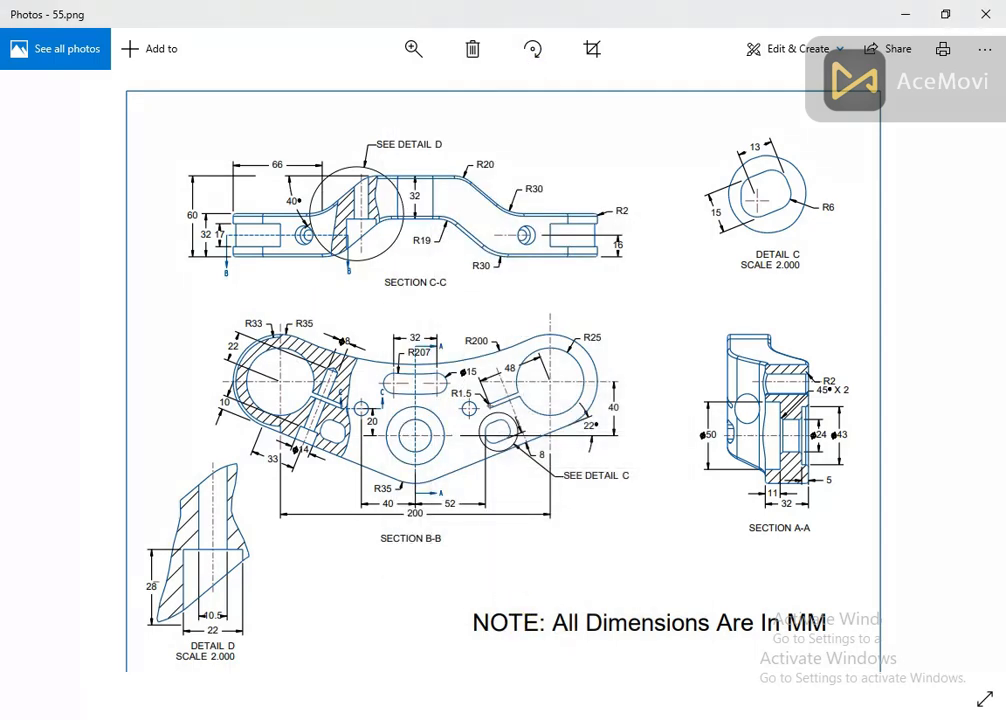
Step: Return to Creo, set the cross hole's drilled depth to 57 mm and complete the hole
click(544, 719)
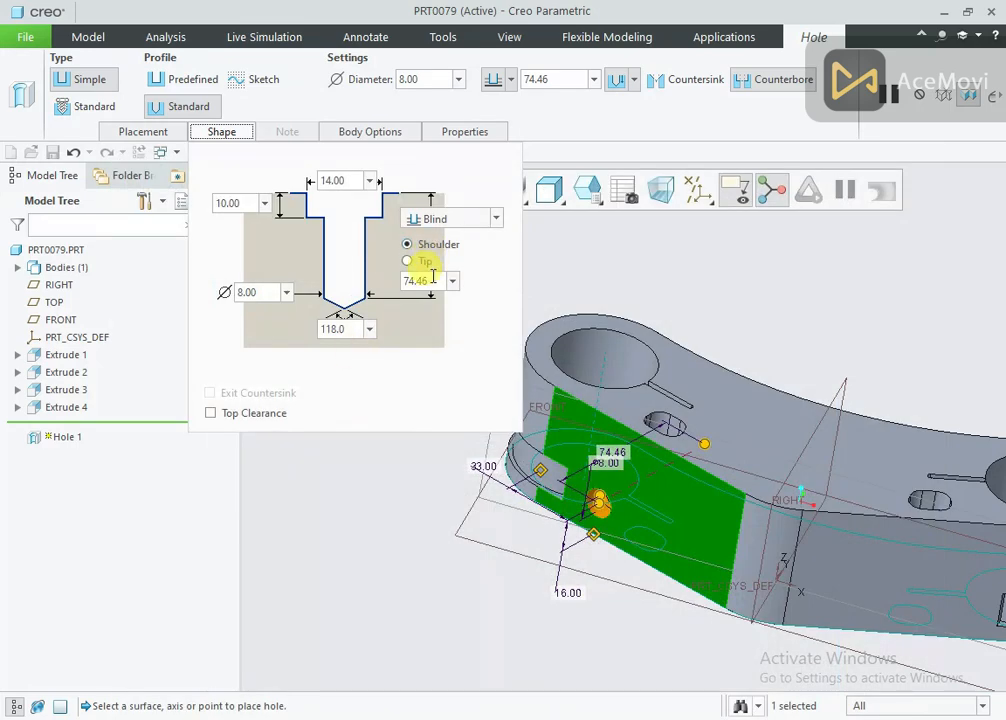
text(57.)
key(Return)
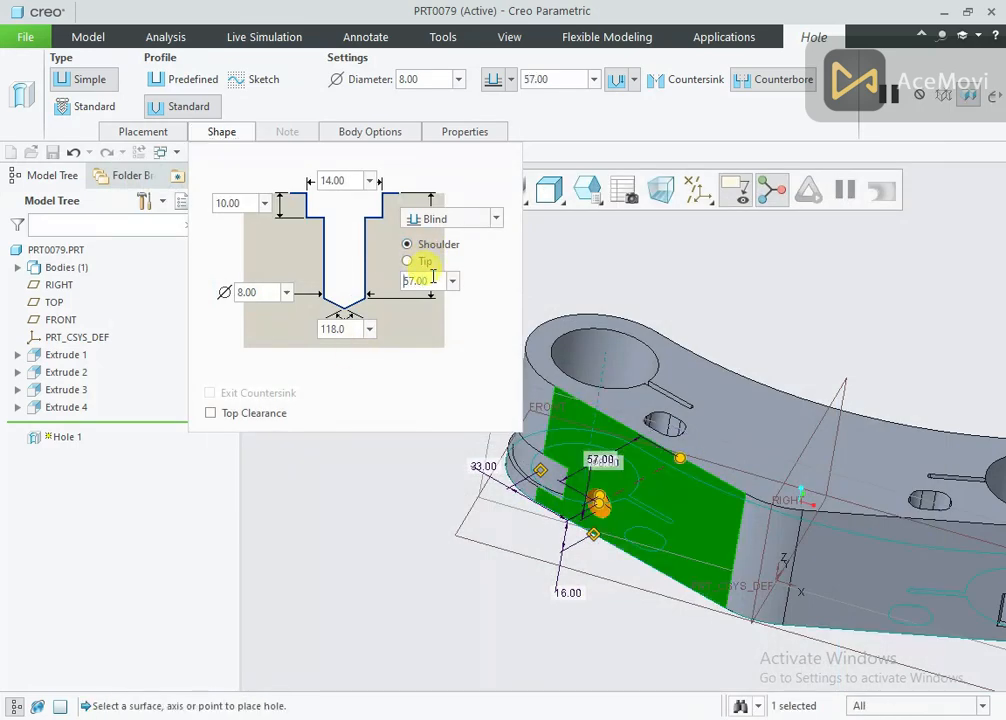
scroll(620, 511, up, 1)
scroll(619, 510, down, 3)
scroll(617, 510, down, 2)
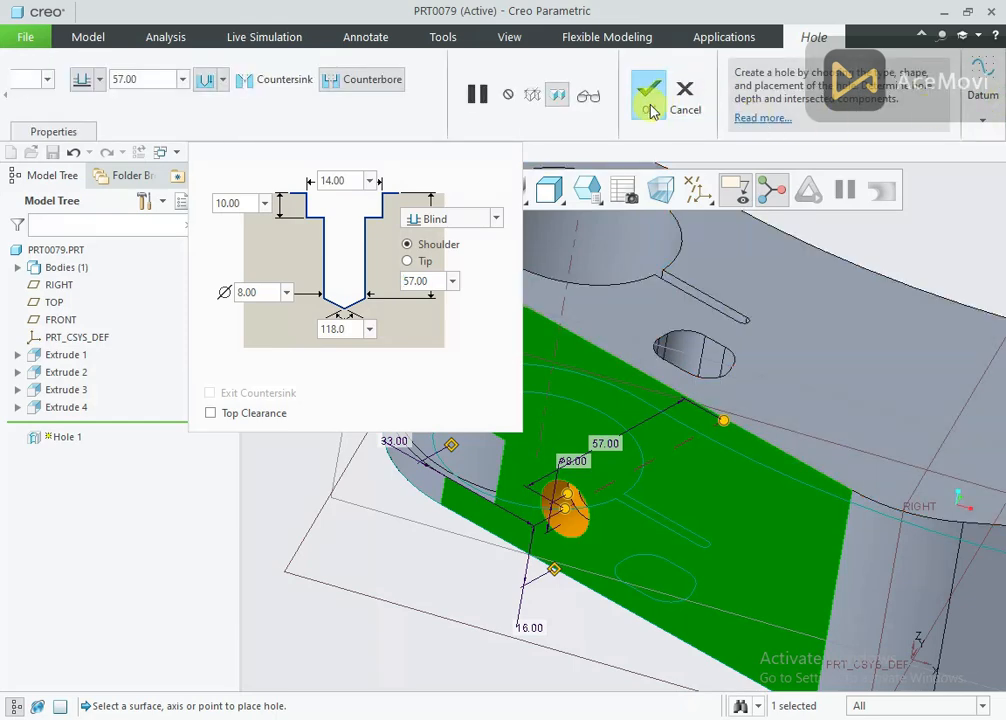
click(648, 95)
click(282, 365)
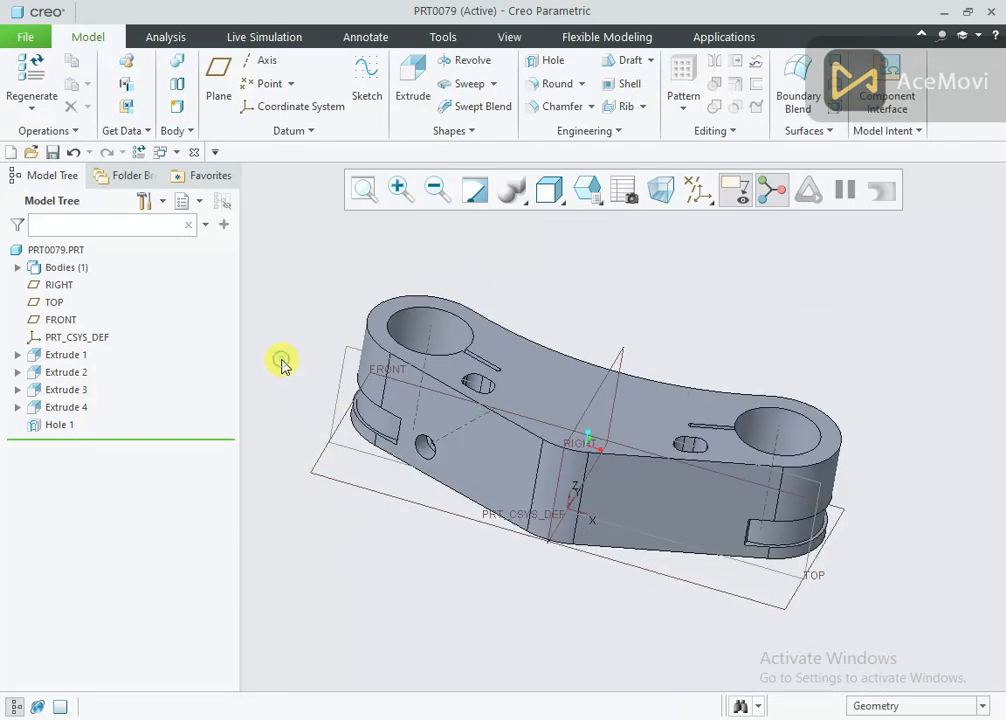
Step: Mirror the counterbored cross hole about the RIGHT plane onto the other slanted face
click(58, 428)
click(75, 354)
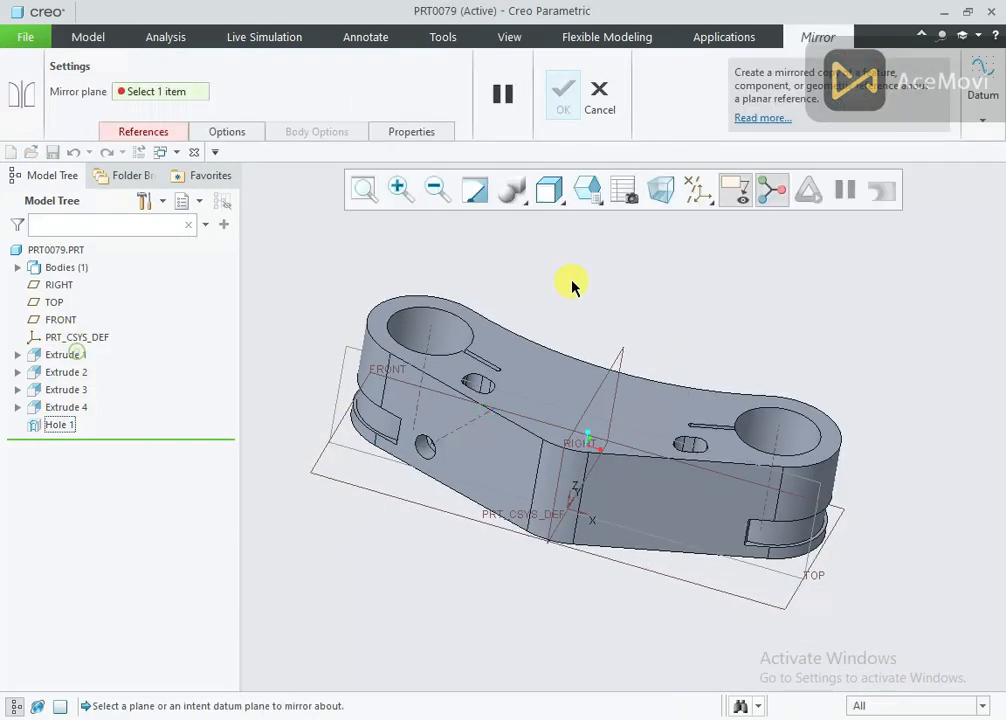
click(622, 355)
click(561, 112)
middle_drag(624, 271, 566, 346)
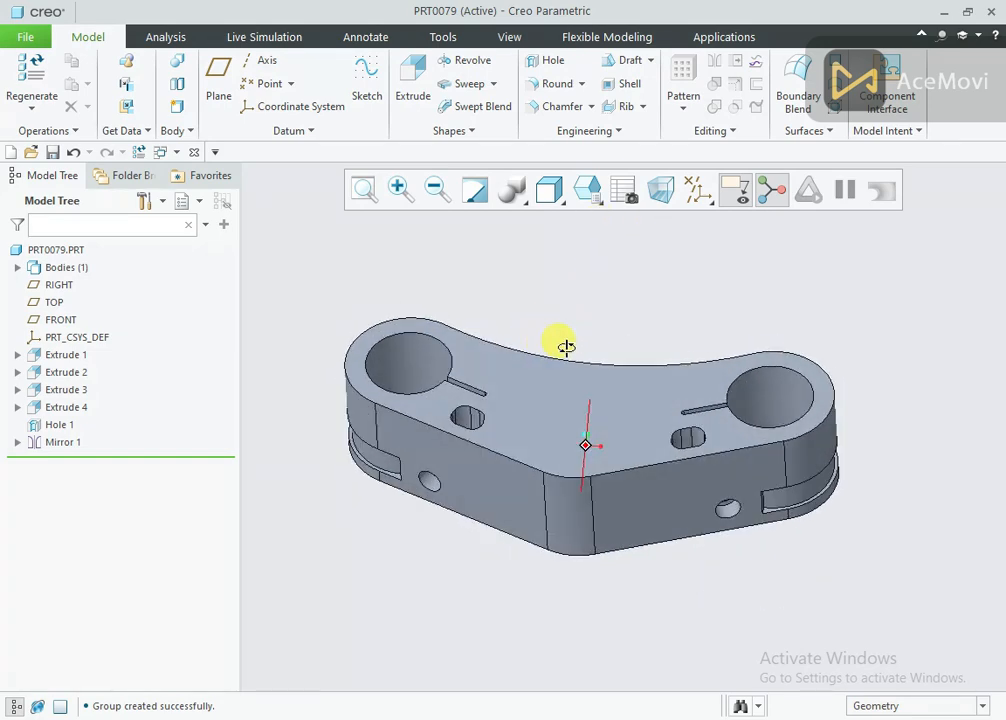
Step: Place a new hole on the bracket's underside, left of the centre, with the RIGHT and TOP planes as offset references
key(alt+Tab)
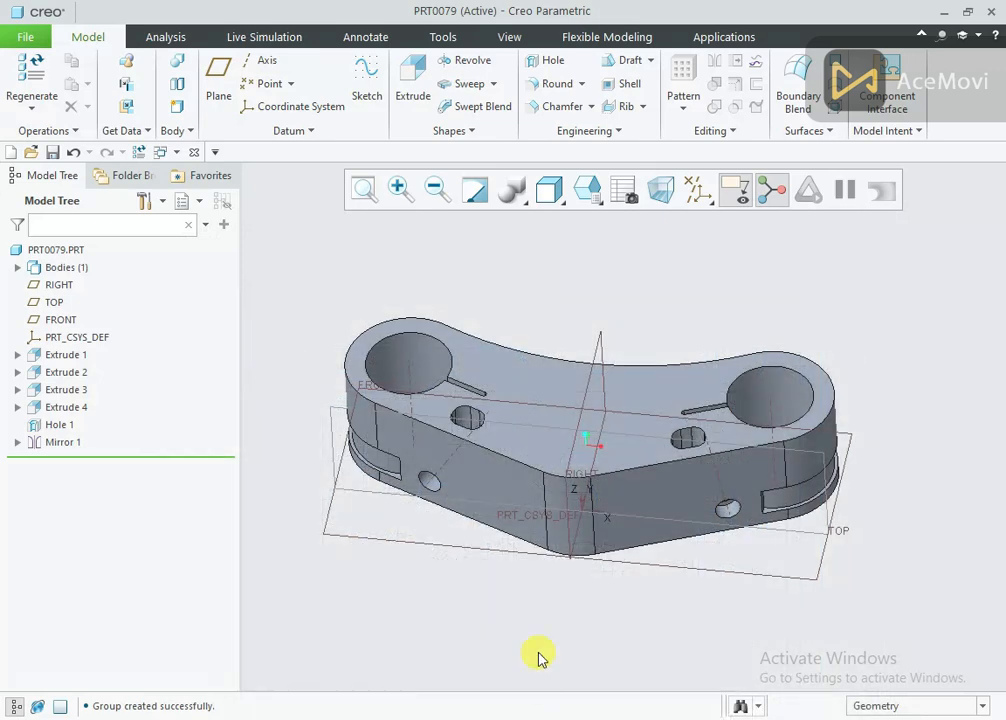
middle_drag(539, 656, 559, 521)
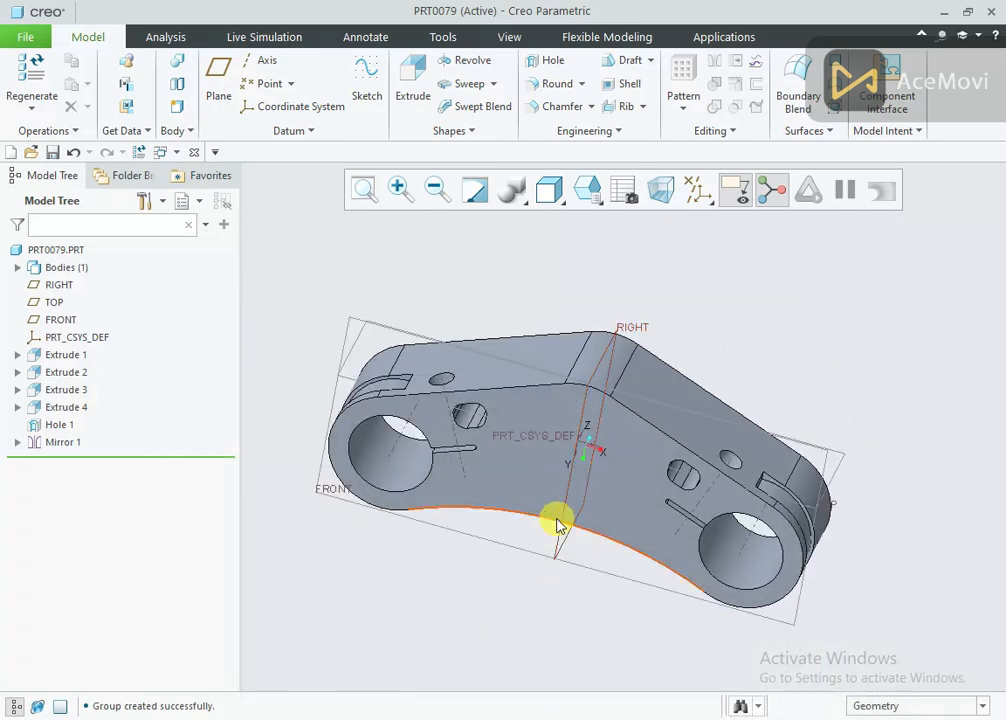
click(535, 60)
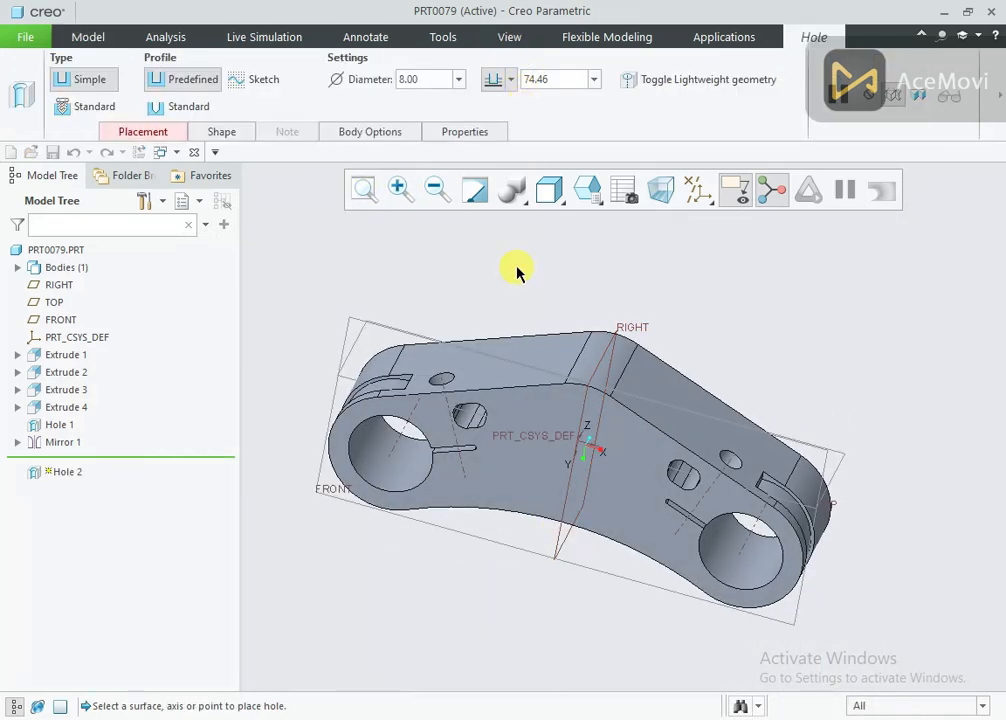
click(510, 455)
middle_drag(512, 449, 505, 532)
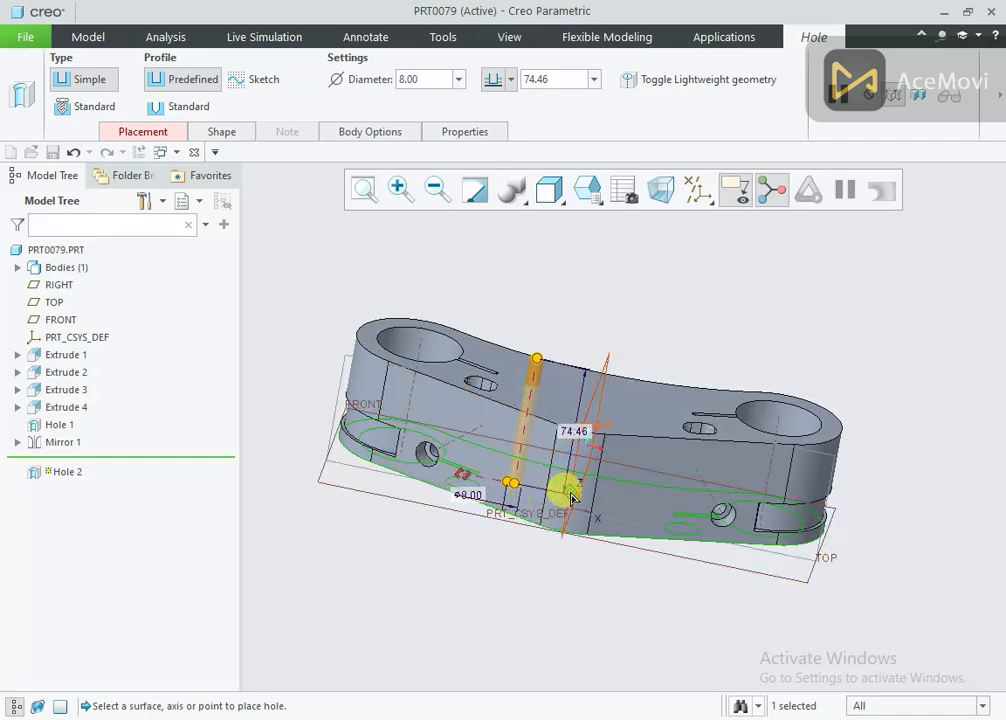
drag(572, 498, 456, 476)
middle_drag(456, 476, 455, 483)
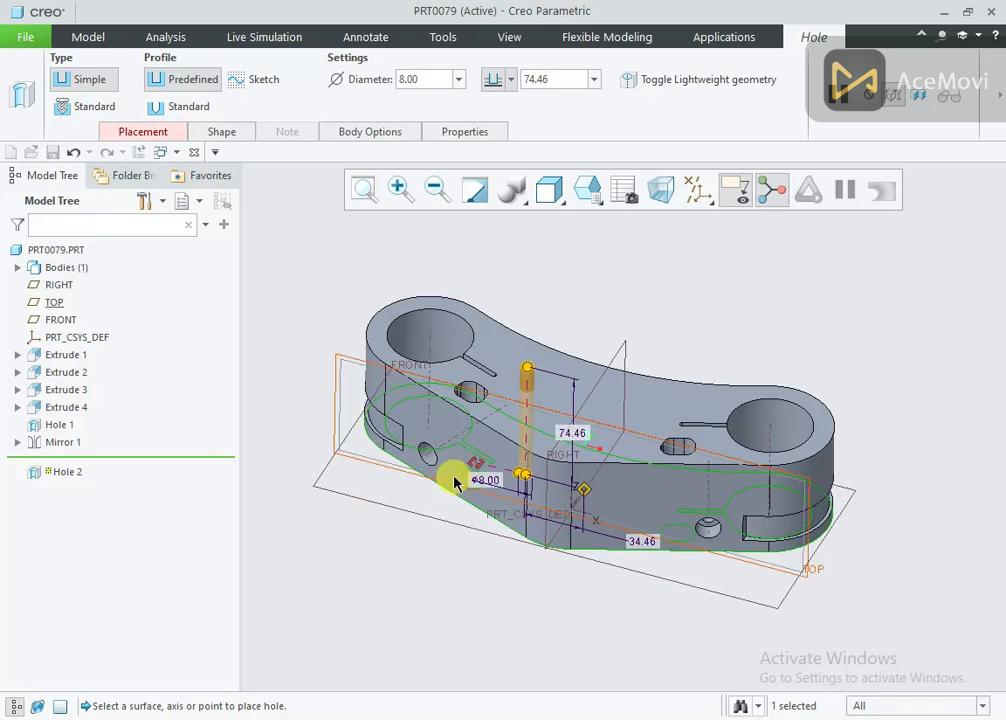
drag(471, 465, 405, 516)
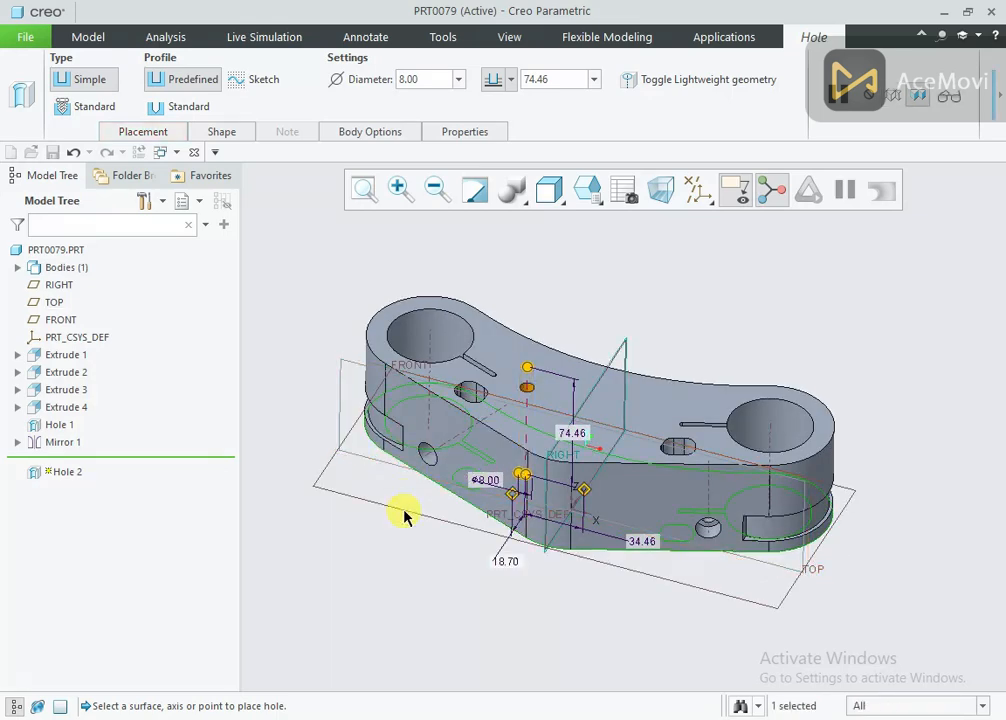
Step: Offset the hole 40 mm from the RIGHT plane and 20 mm from the TOP plane, checking the 55.png drawing
scroll(405, 516, down, 2)
middle_drag(485, 533, 485, 533)
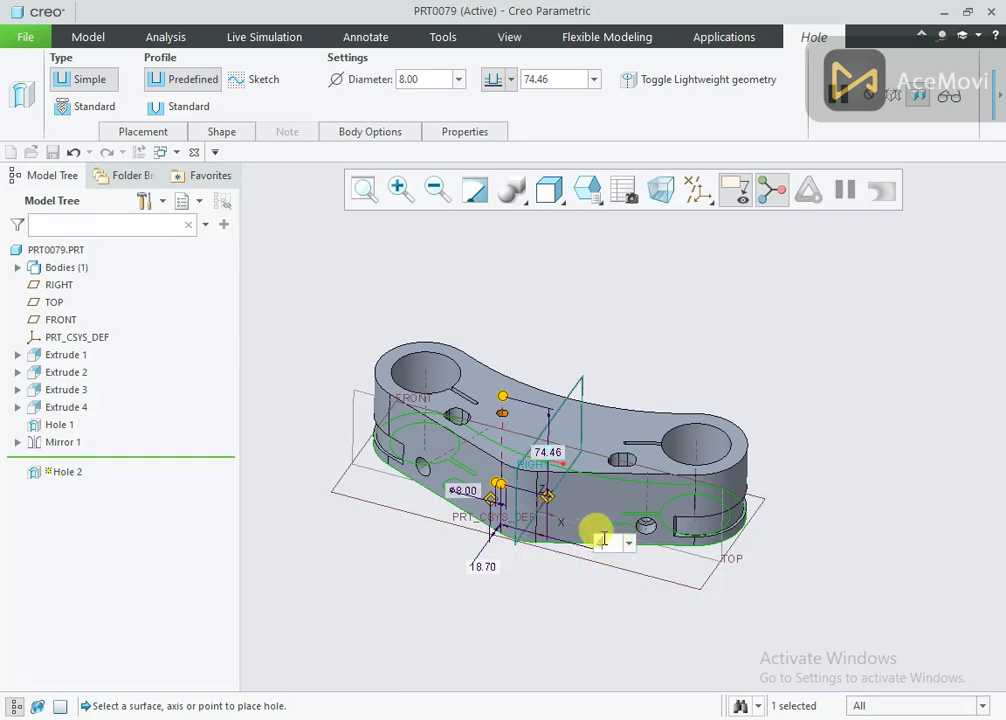
drag(603, 540, 586, 564)
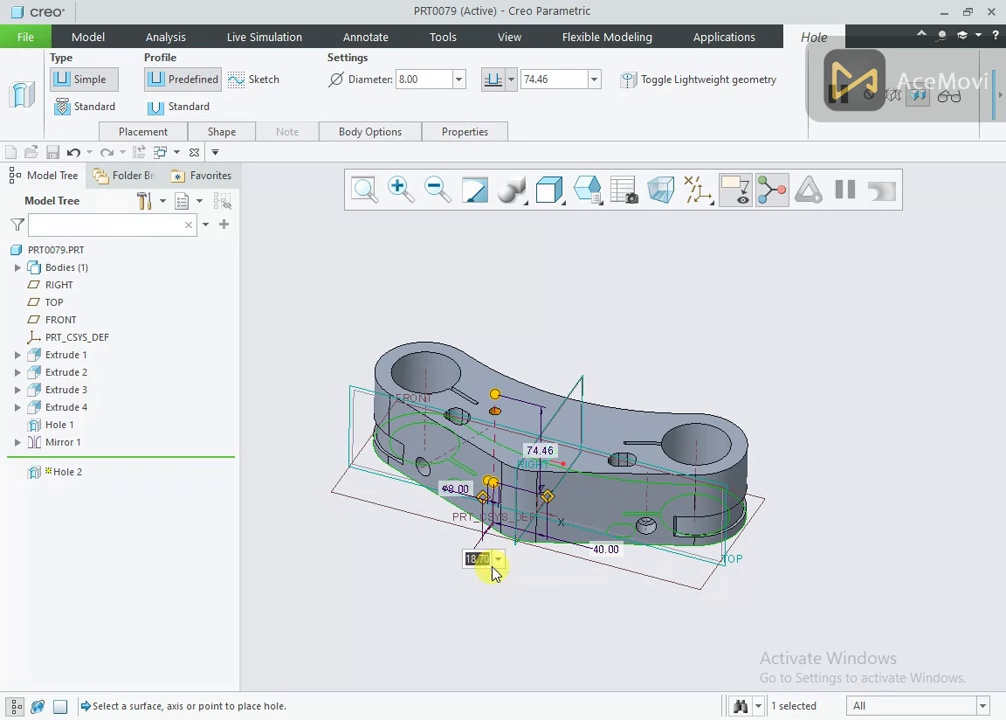
middle_drag(503, 572, 525, 590)
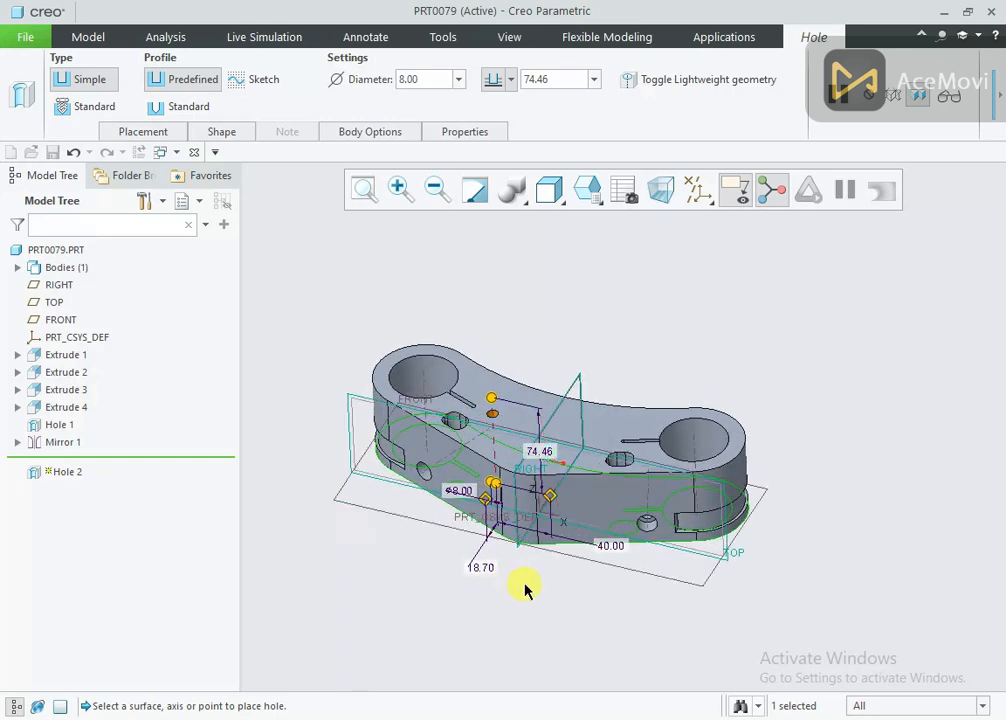
scroll(500, 585, up, 2)
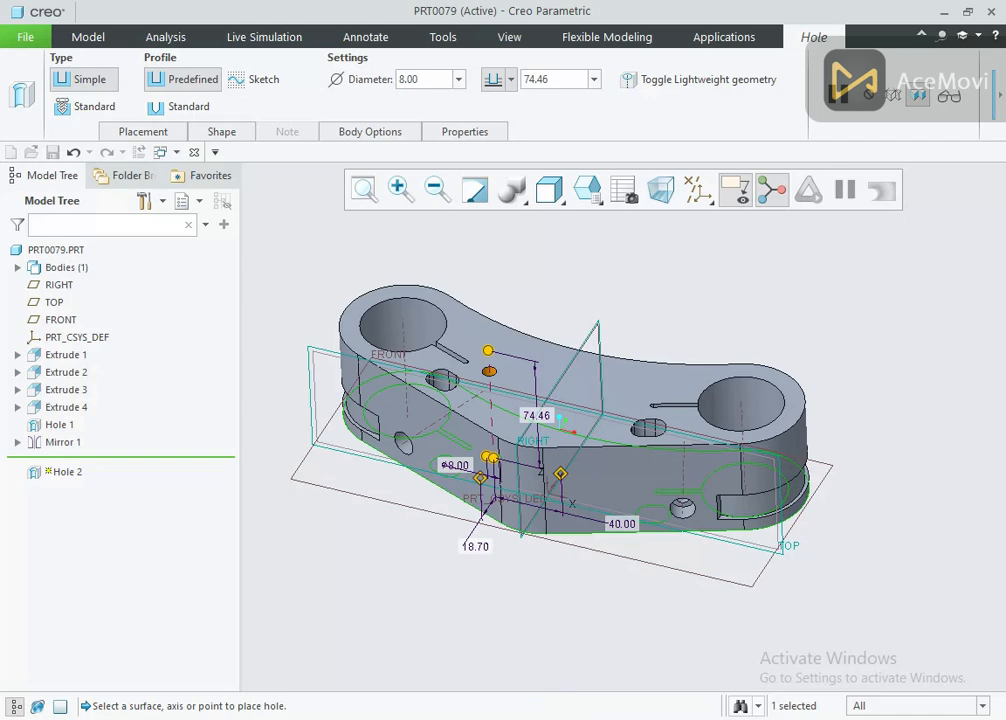
key(alt+Tab)
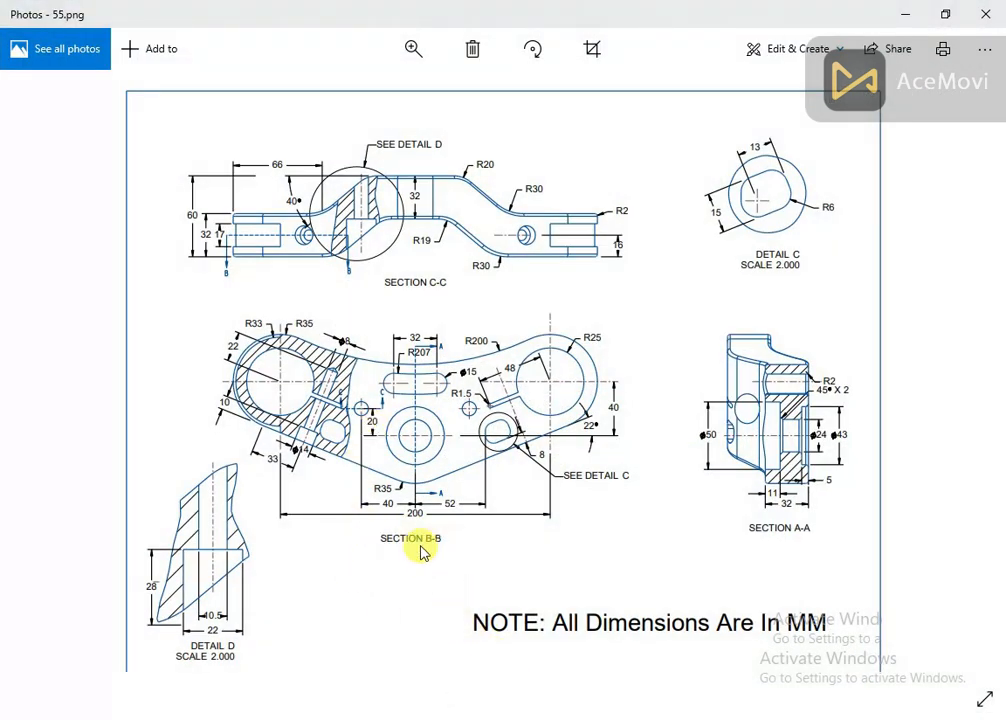
key(alt+Tab)
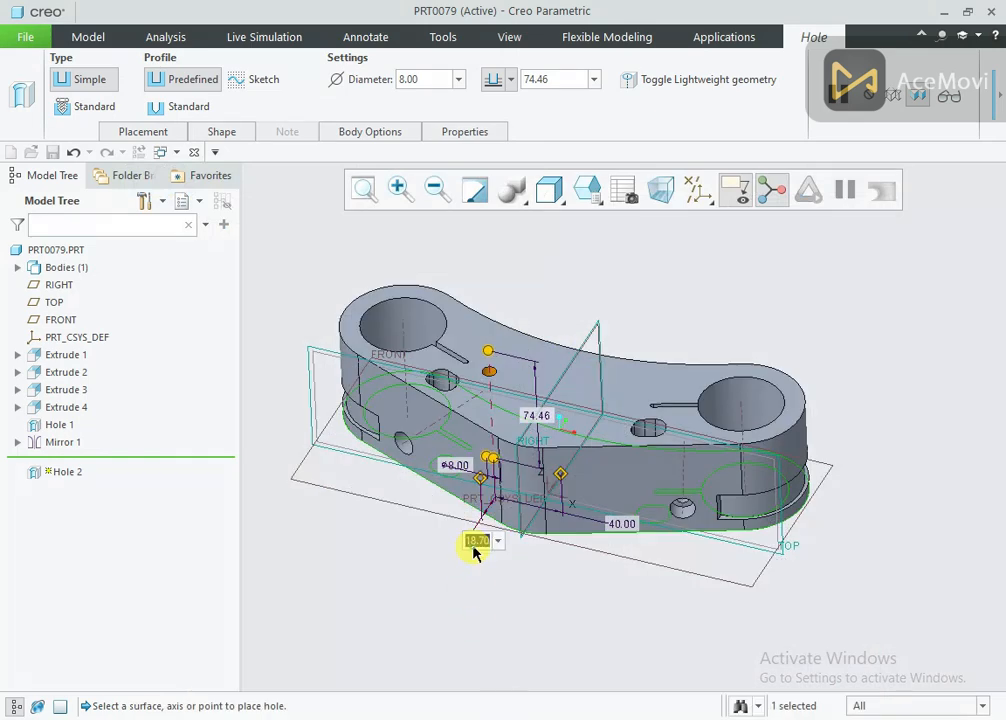
key(Return)
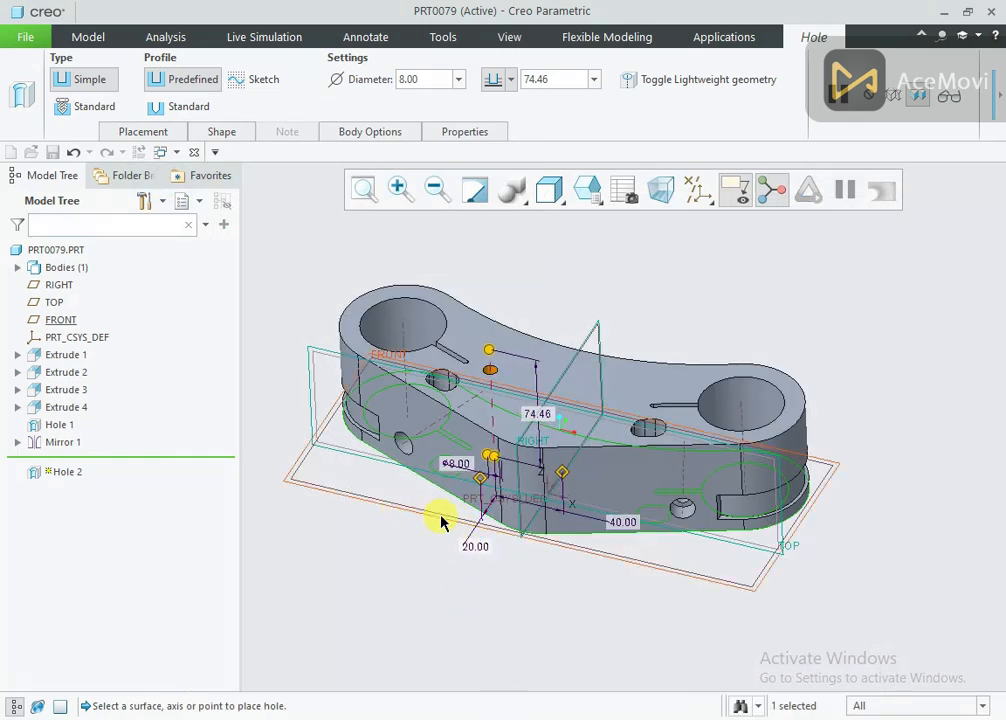
Step: Switch the hole to a standard profile with a counterbore 22 mm in diameter and 28 mm deep
click(198, 105)
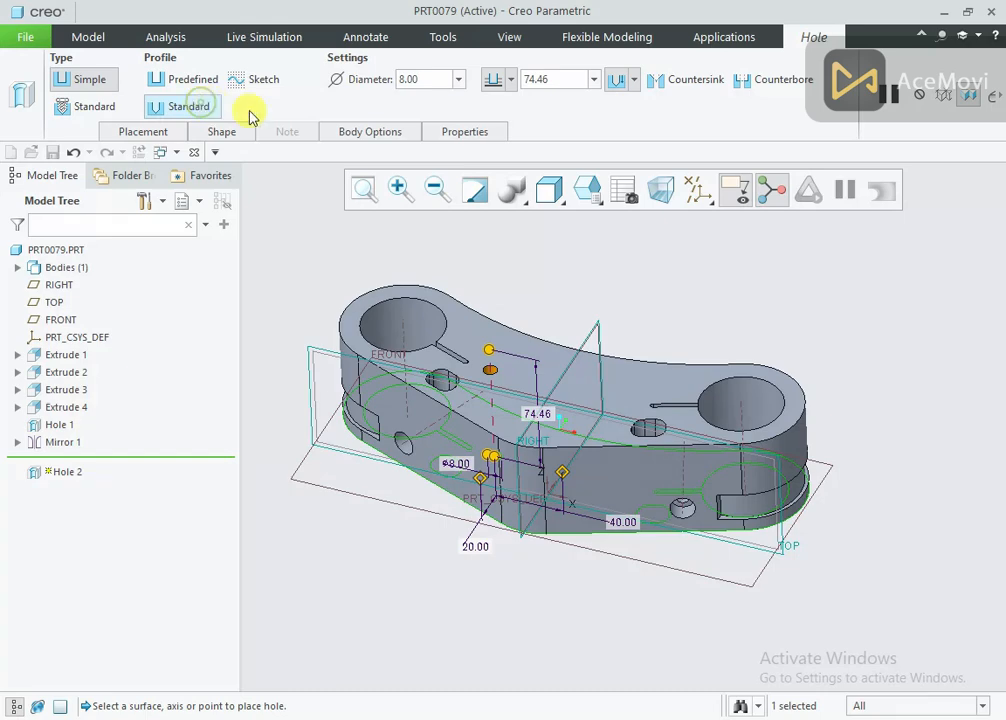
click(770, 80)
click(221, 131)
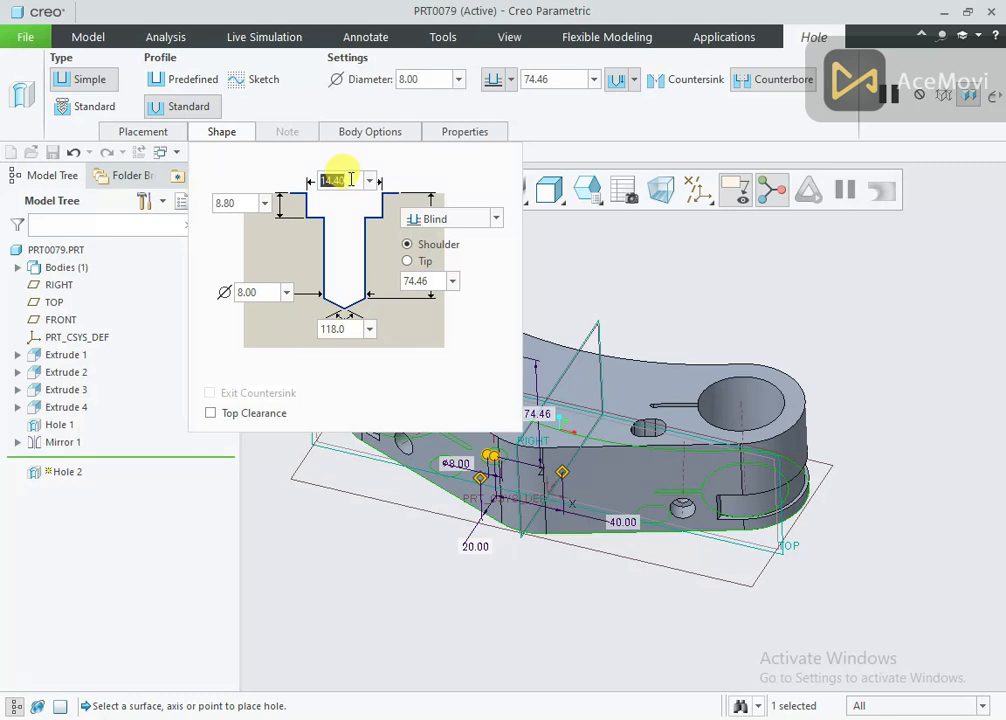
text(22)
key(Return)
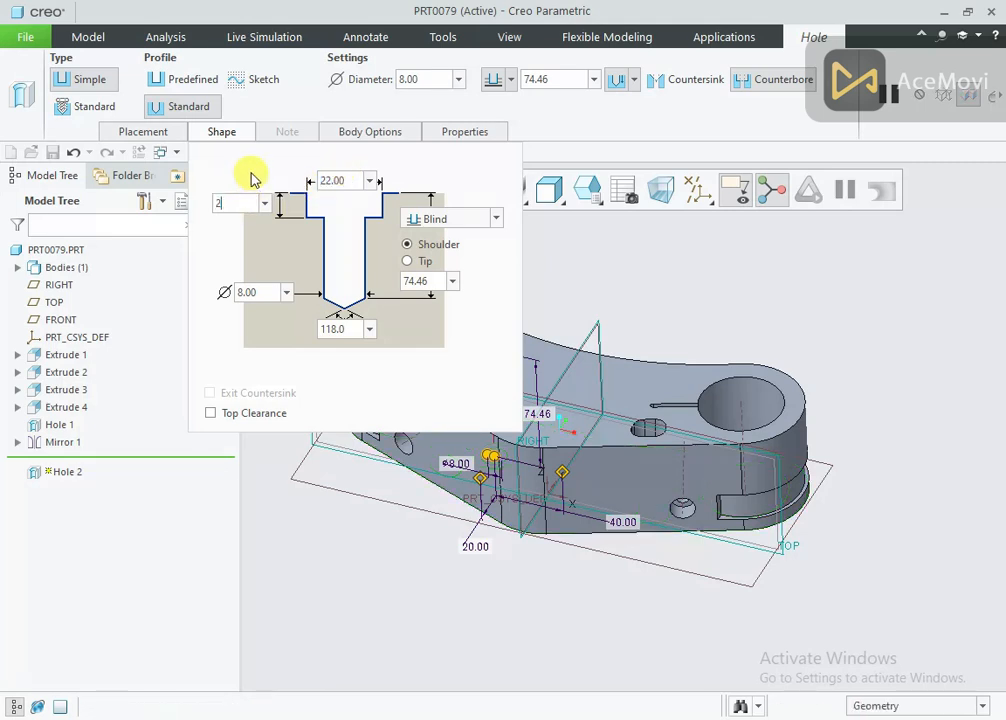
text(28)
key(Return)
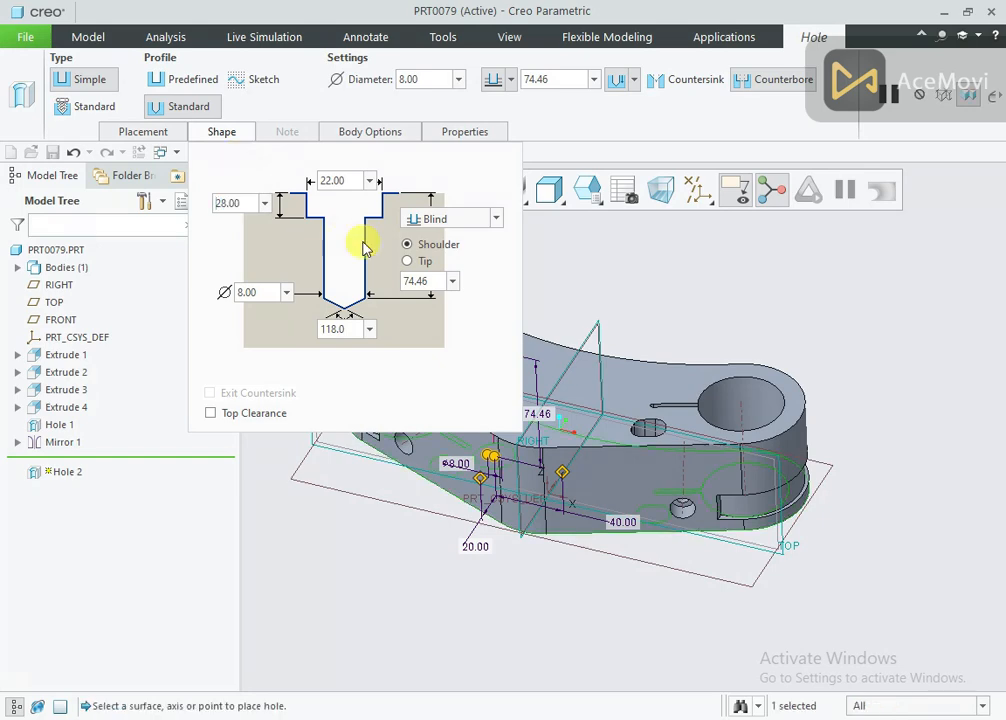
Step: Make the hole Through All with a 10.5 mm diameter and complete it
click(437, 227)
click(449, 278)
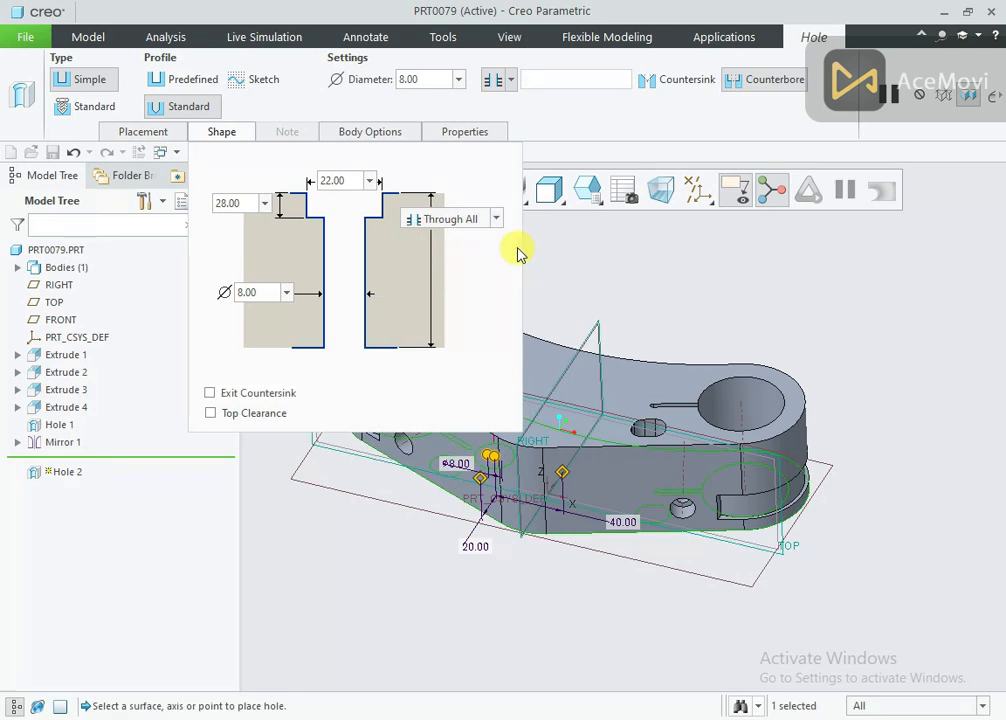
scroll(622, 607, up, 3)
click(261, 292)
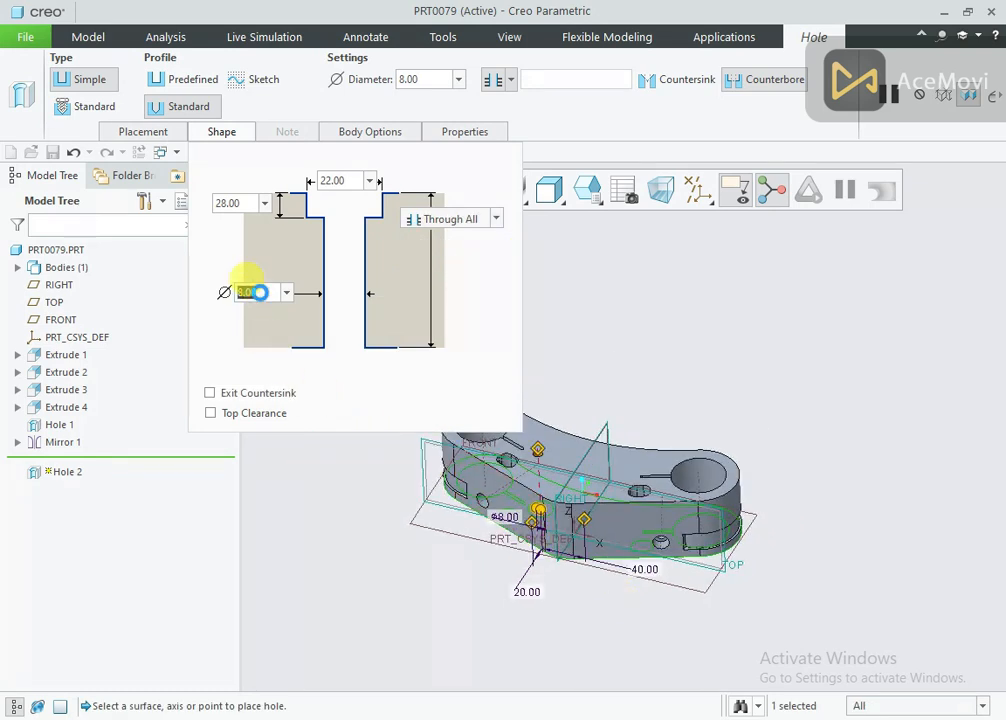
text(10.5)
key(Return)
scroll(598, 463, down, 2)
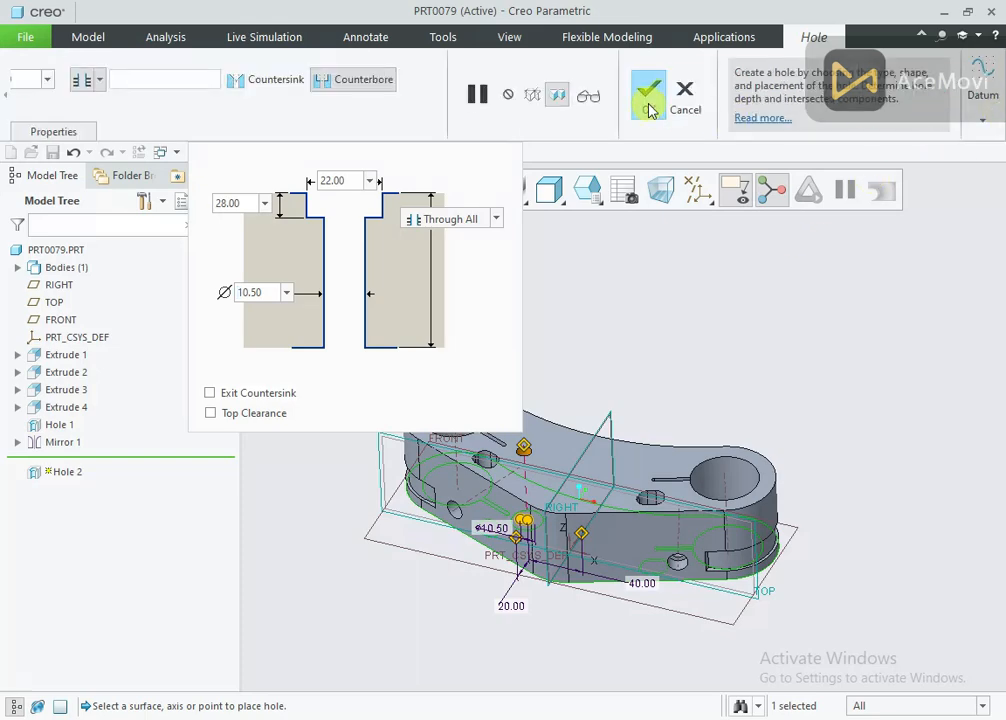
click(649, 100)
Step: Mirror the vertical counterbored hole about the RIGHT plane to the bracket's other side
mouse_move(591, 371)
middle_down()
mouse_move(609, 321)
mouse_move(613, 202)
mouse_move(617, 343)
mouse_move(602, 377)
middle_up()
click(60, 459)
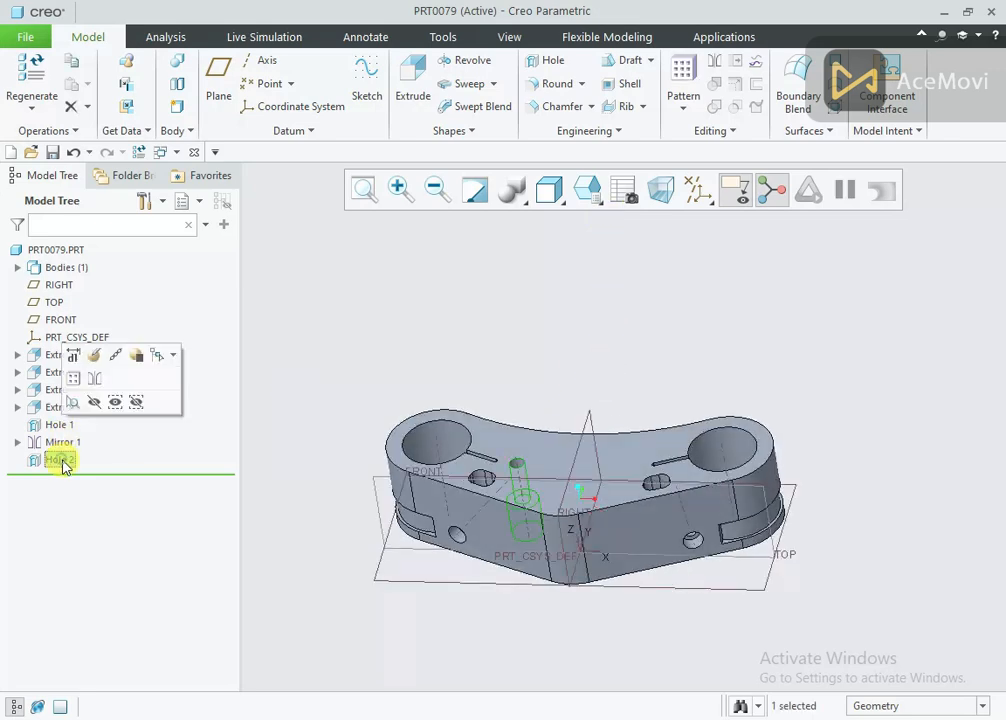
click(92, 382)
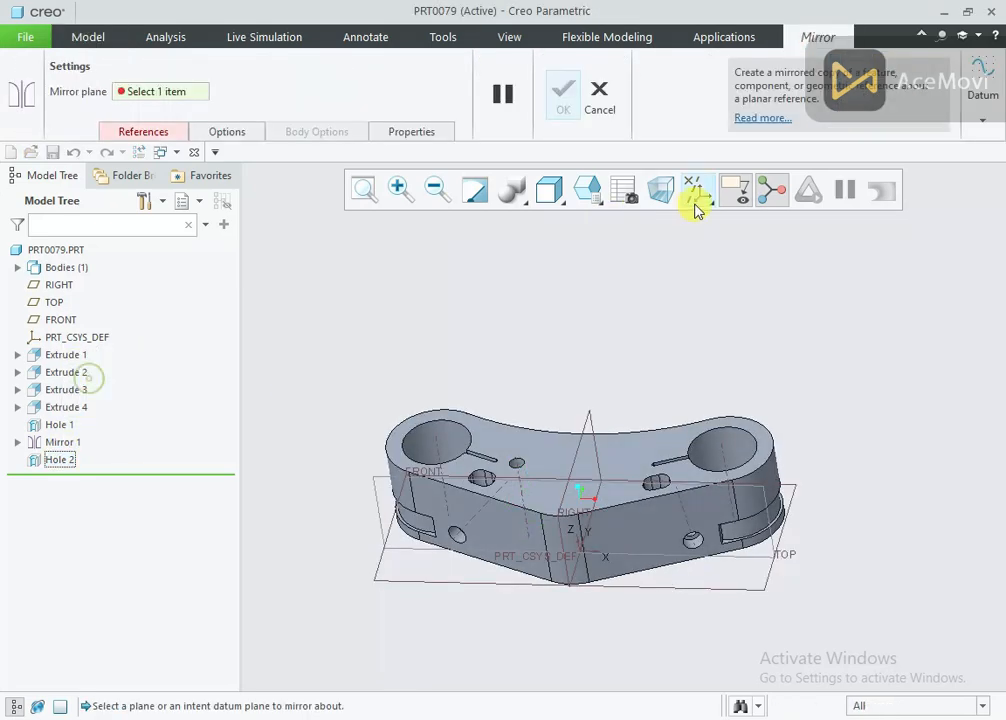
click(587, 422)
click(572, 104)
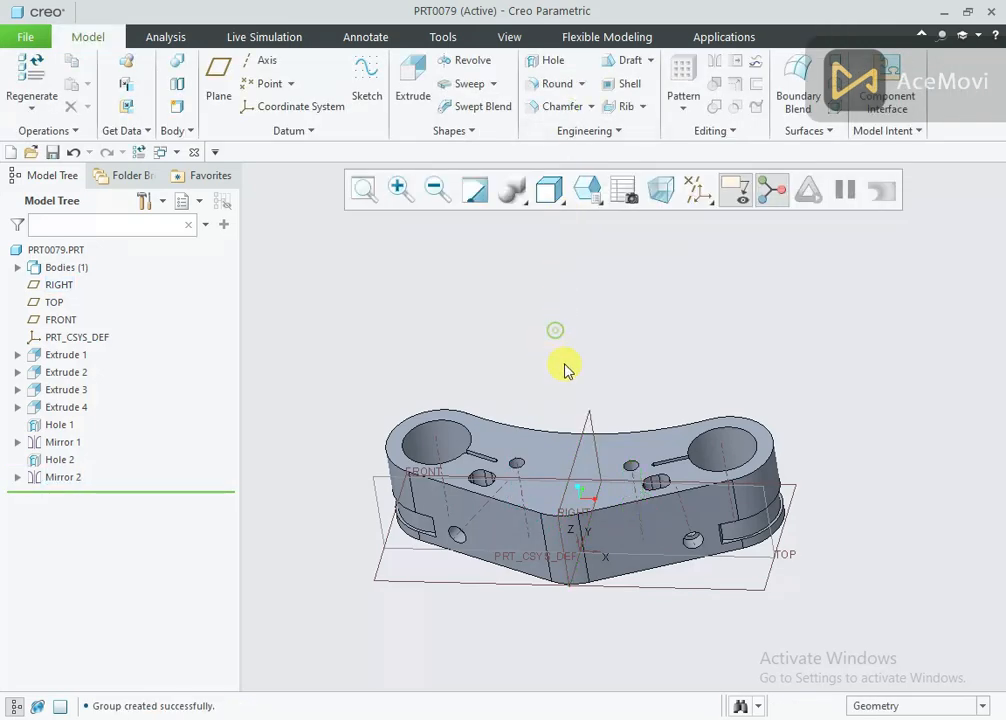
mouse_move(564, 370)
middle_down()
mouse_move(557, 465)
mouse_move(567, 608)
mouse_move(606, 352)
mouse_move(573, 422)
mouse_move(592, 380)
mouse_move(577, 400)
mouse_move(607, 400)
middle_up()
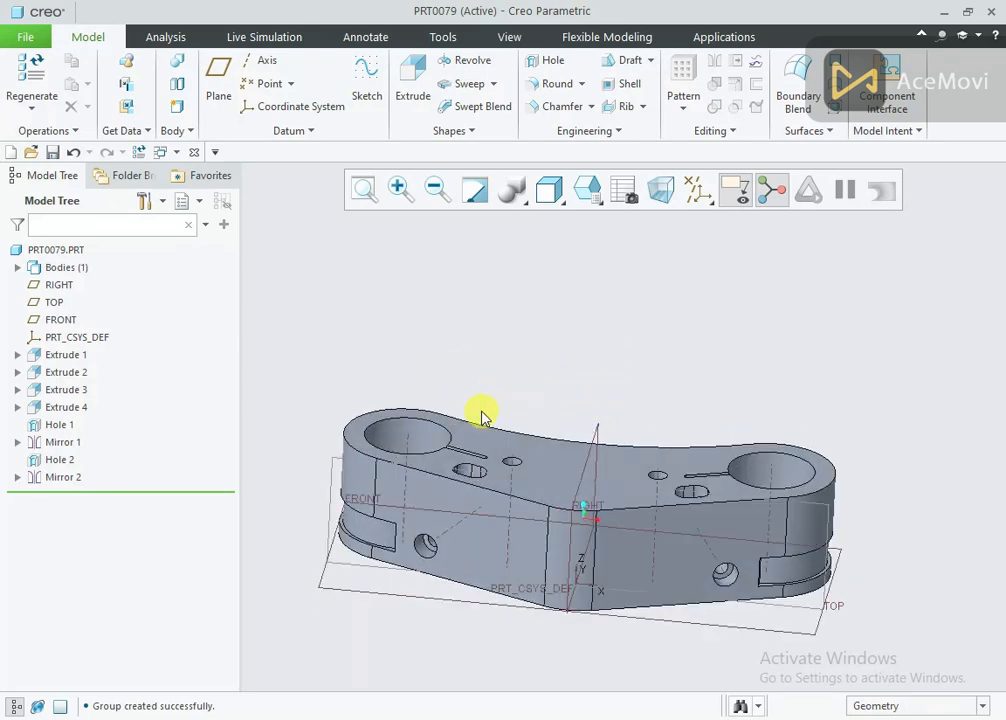
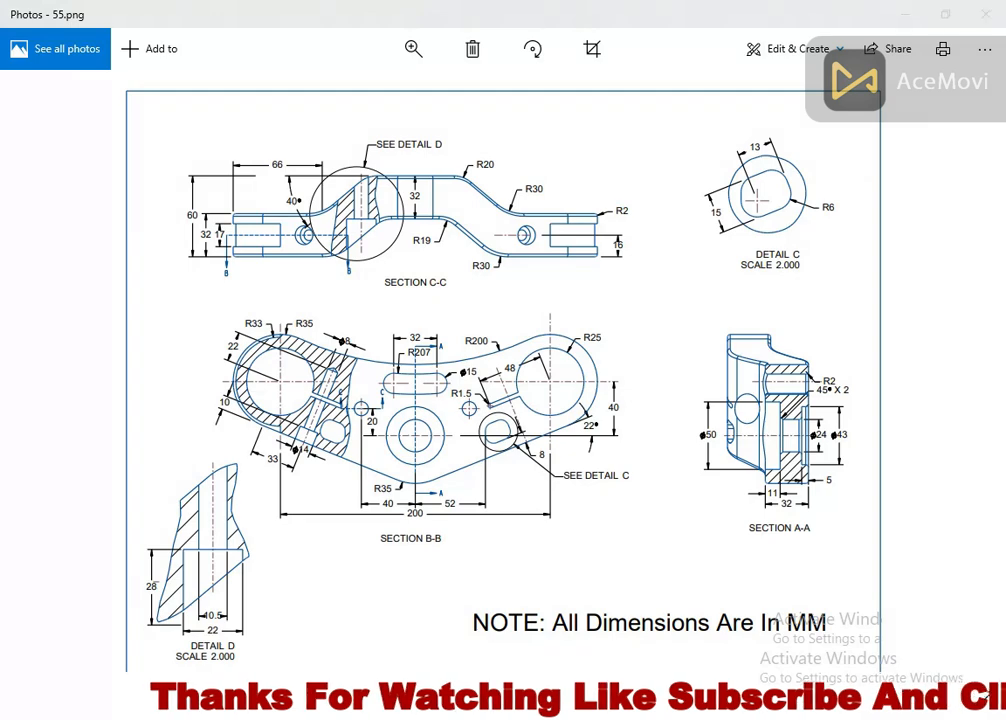
Step: Return from the drawing to the part and start an extrude on the TOP plane
click(543, 714)
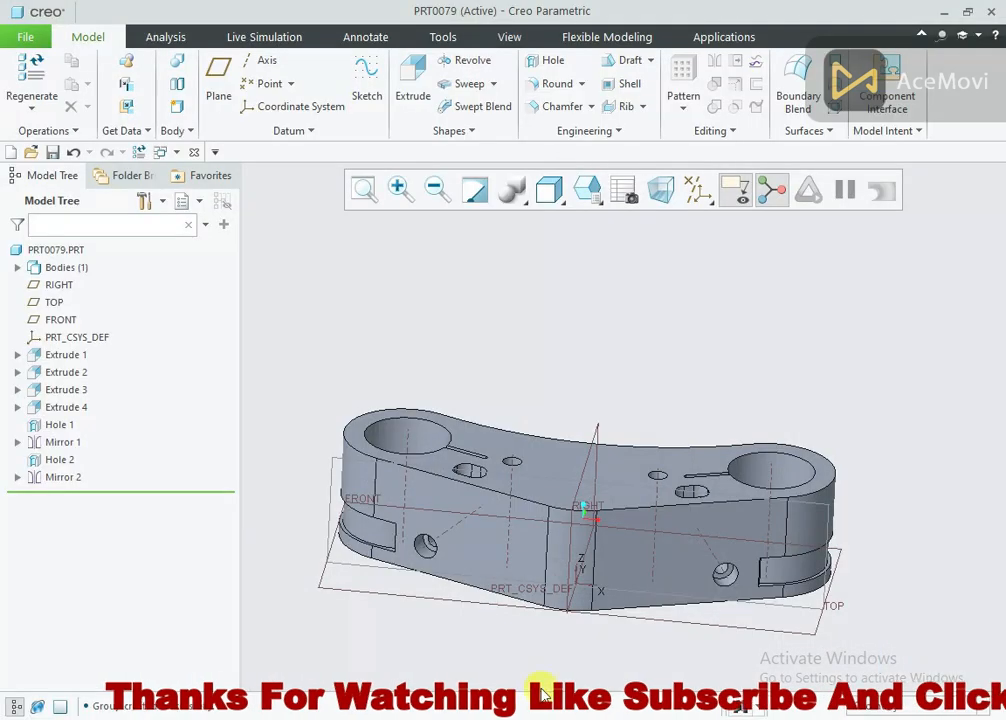
click(350, 456)
click(381, 377)
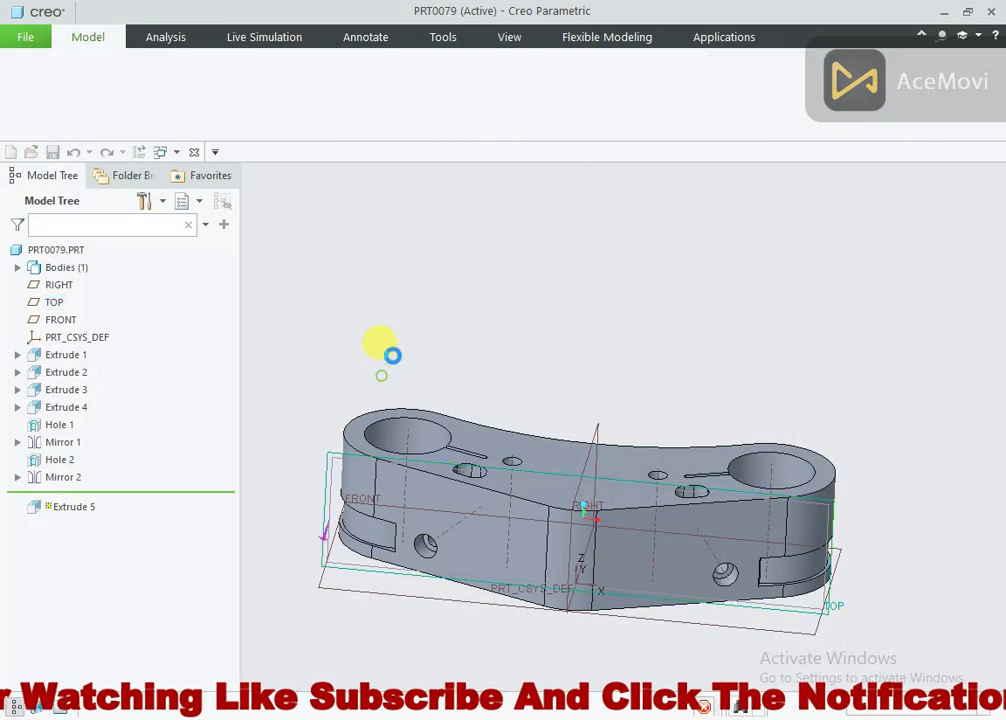
Step: Flip the sketch view direction for the extrude on the TOP plane, keeping the RIGHT plane as reference, and enter the sketch
click(677, 189)
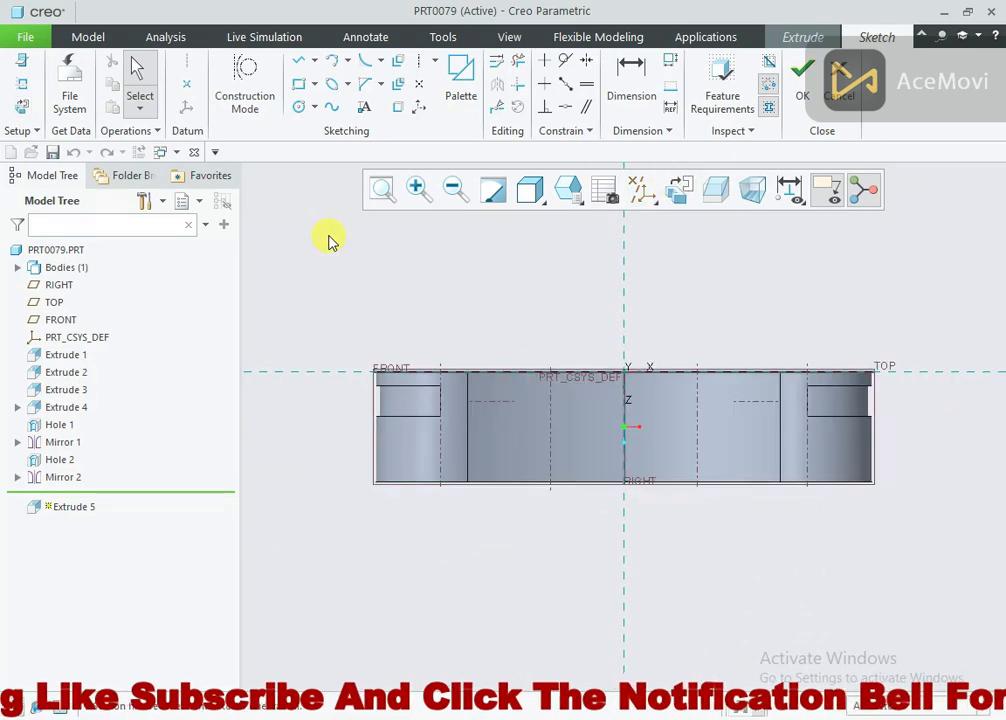
click(29, 66)
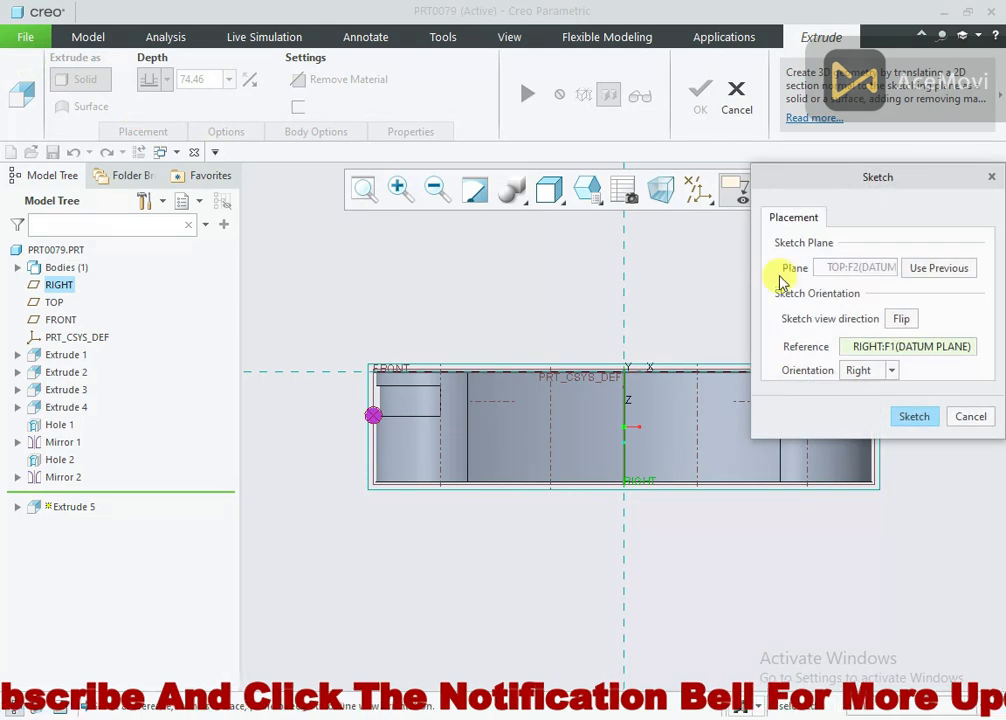
click(902, 320)
click(912, 415)
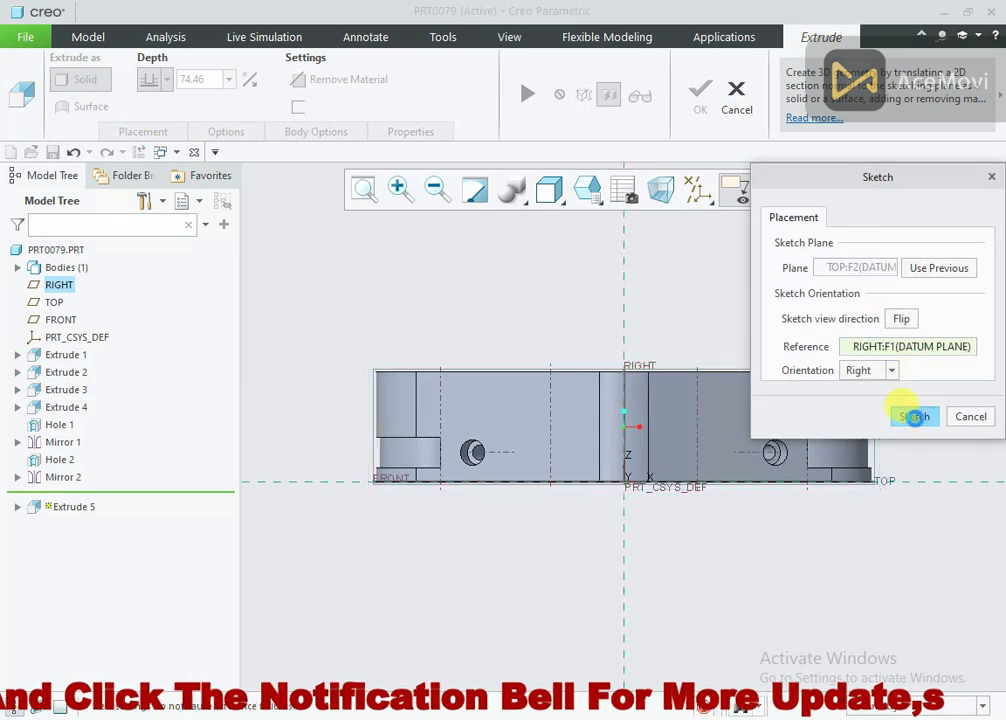
Step: Sketch a closed four-sided profile at the part's upper left corner, about 15 high, with its right edge slanting at about 33 degrees
right_click(360, 240)
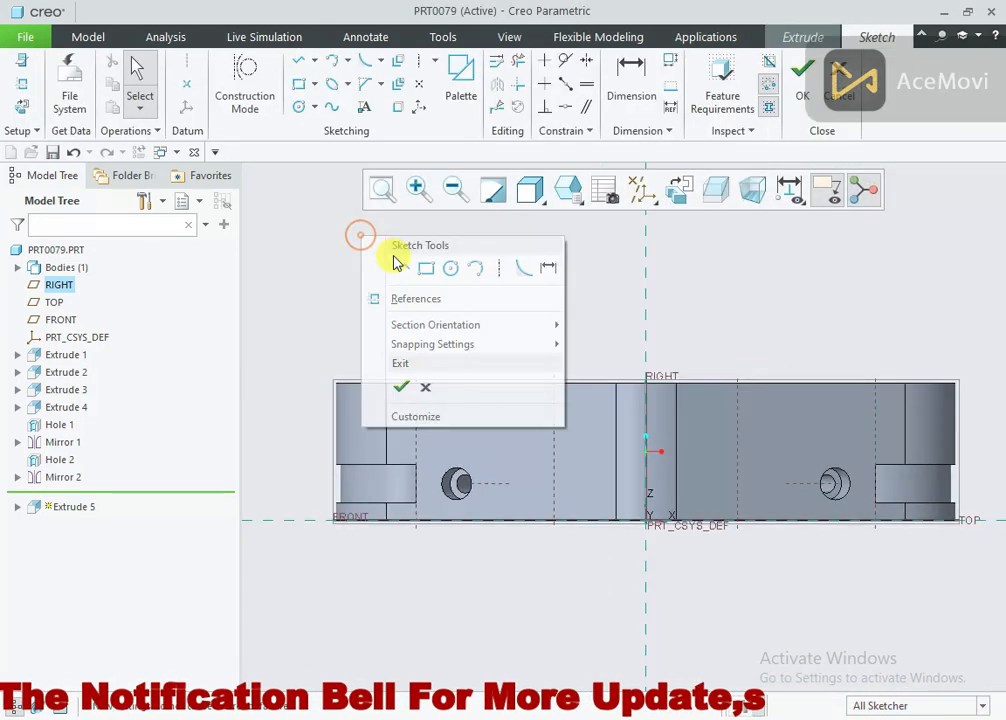
click(390, 278)
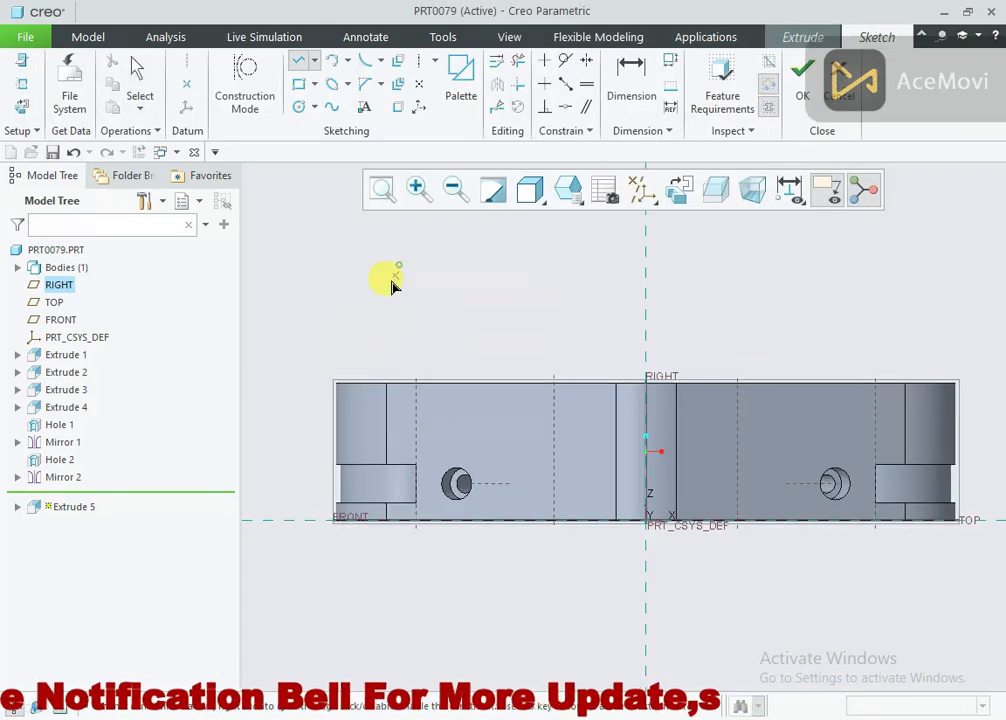
click(340, 386)
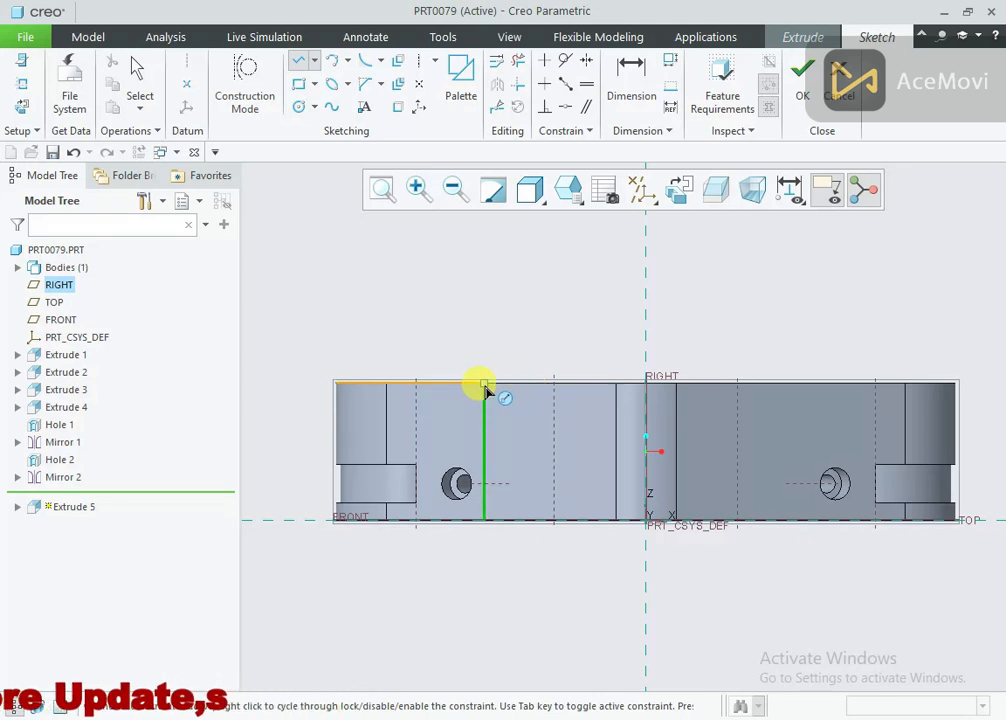
scroll(485, 388, up, 2)
click(490, 394)
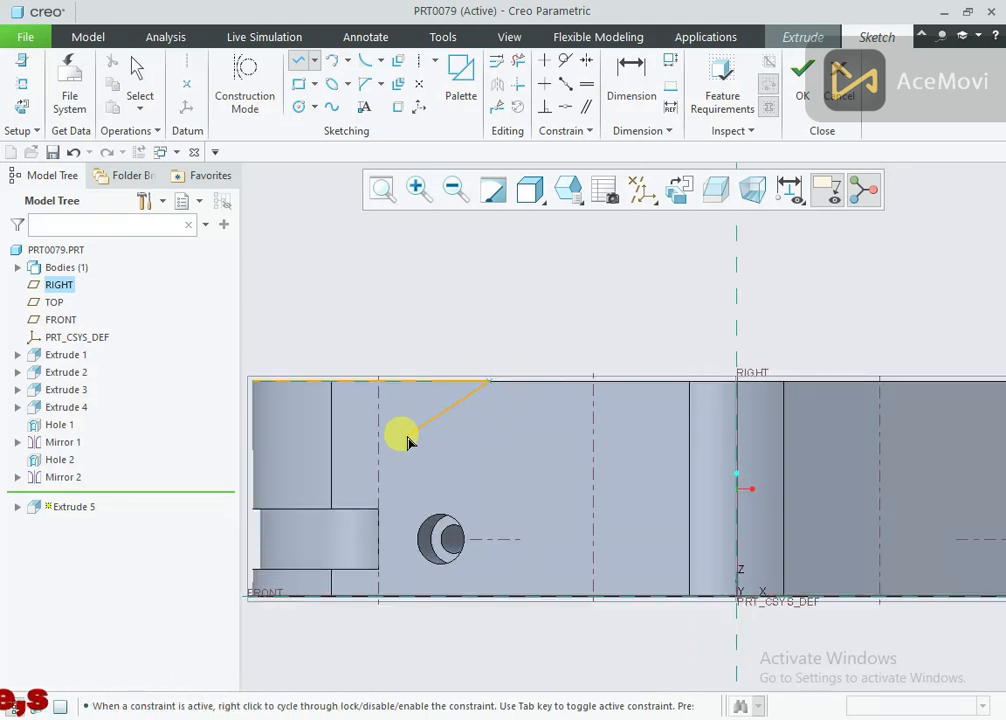
click(405, 435)
click(254, 435)
click(254, 382)
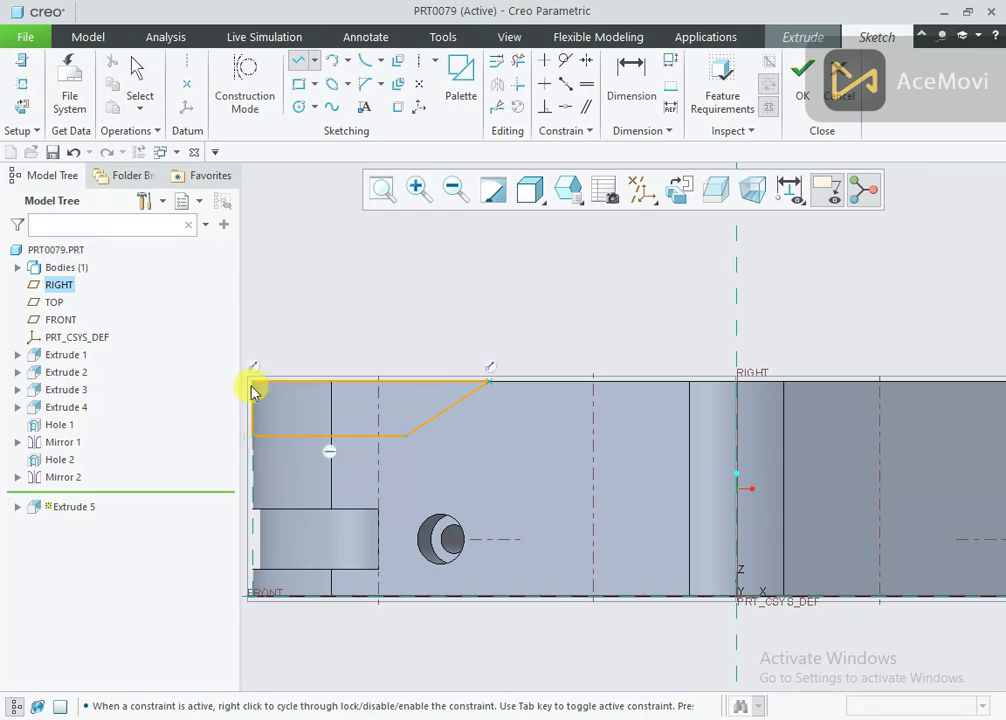
middle_click(402, 332)
scroll(408, 337, down, 1)
scroll(250, 351, up, 1)
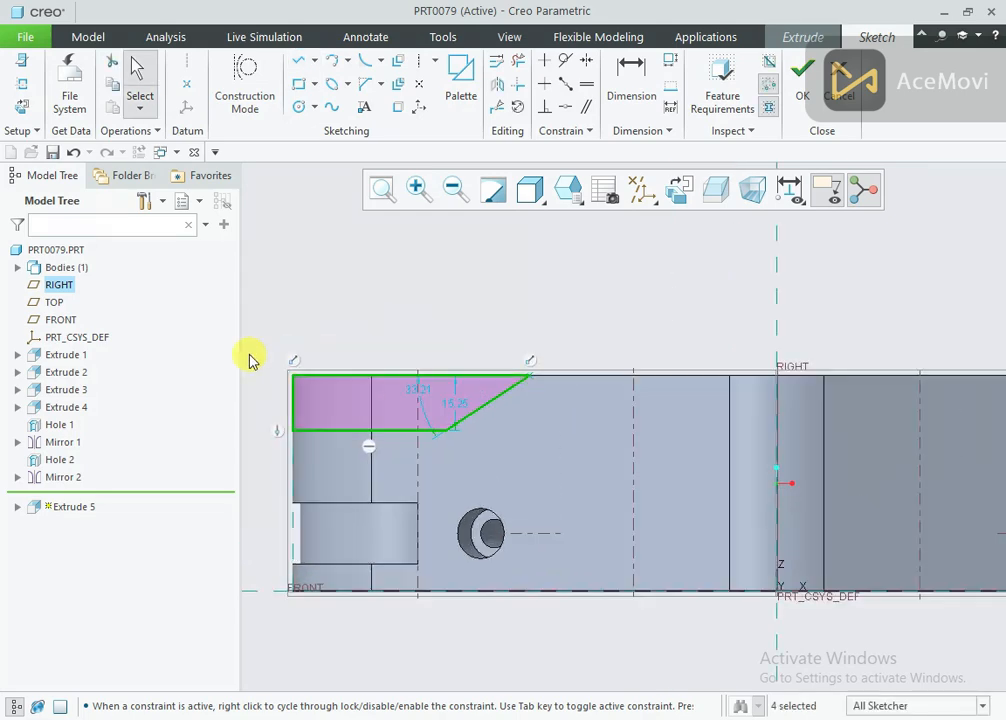
Step: Set the angle between the profile's upper edge and slanted edge to 40 degrees
double_click(416, 390)
text(40)
key(Return)
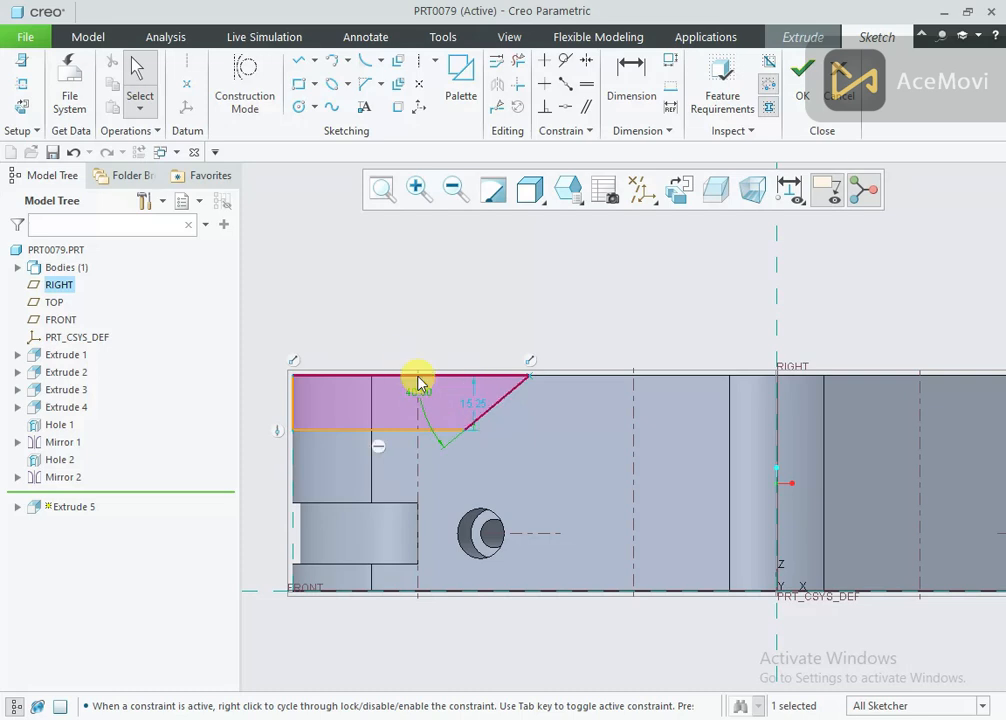
Step: Dimension the profile's lower horizontal edge and set its length to 60
scroll(559, 333, down, 1)
right_click(523, 310)
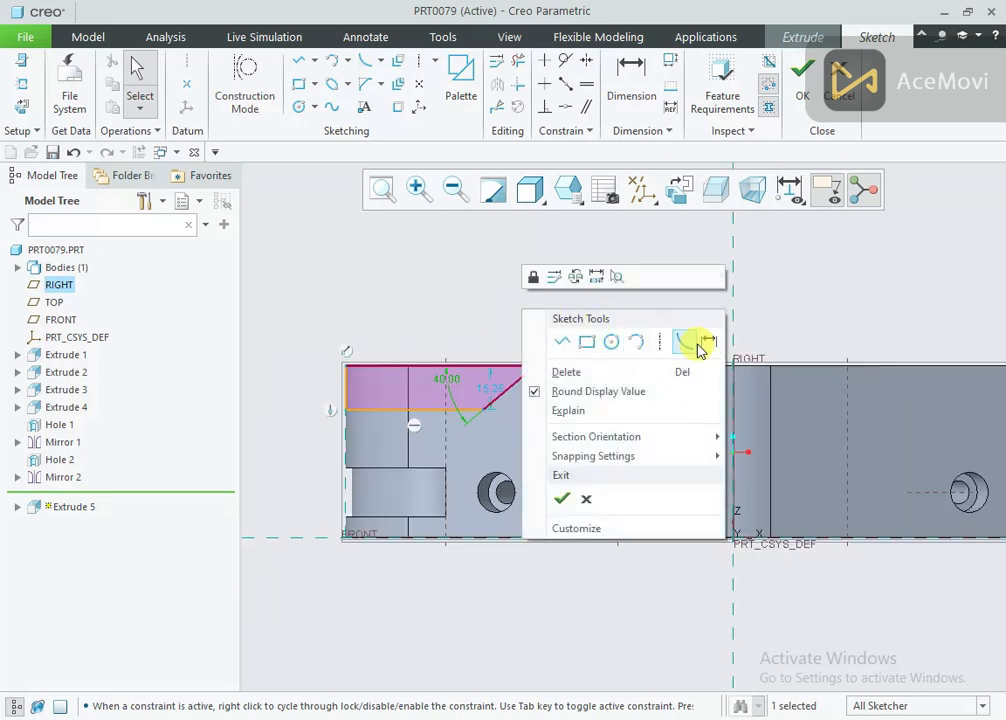
click(700, 345)
middle_click(426, 432)
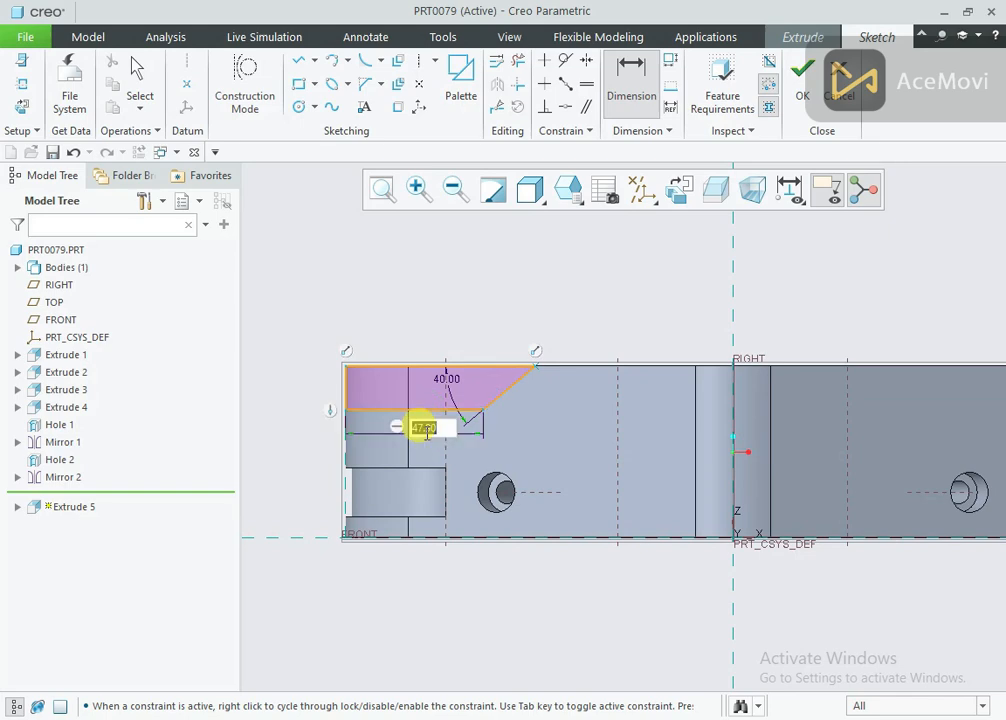
text(60)
key(Return)
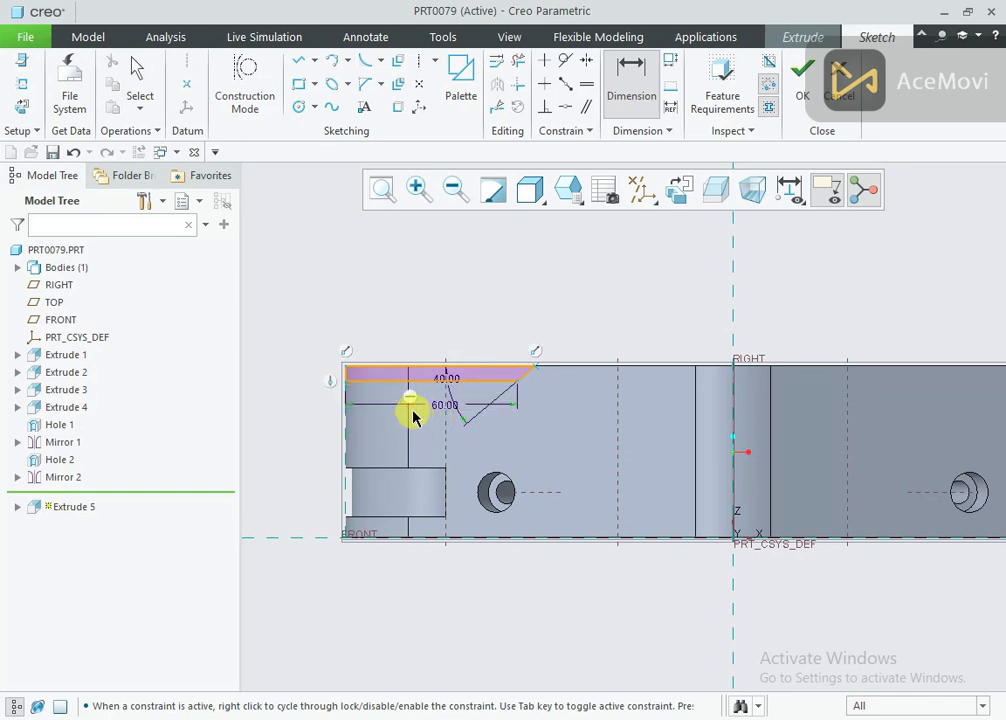
Step: Try to dimension the profile's left edge at 28, deleting the conflicting Point On Entity constraint
scroll(345, 376, up, 2)
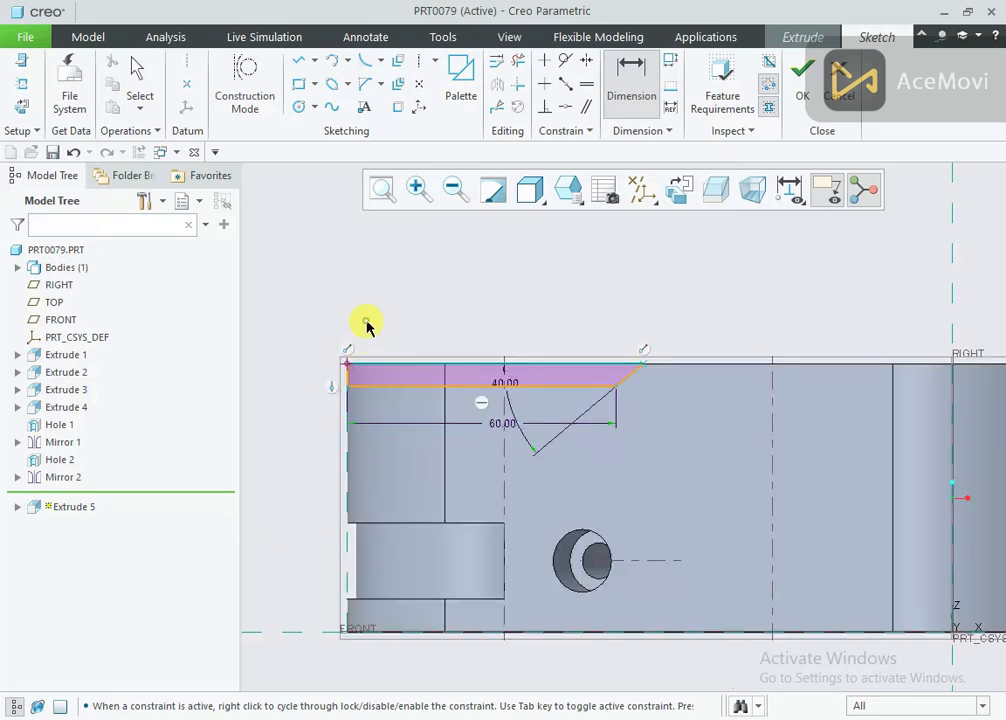
middle_click(311, 386)
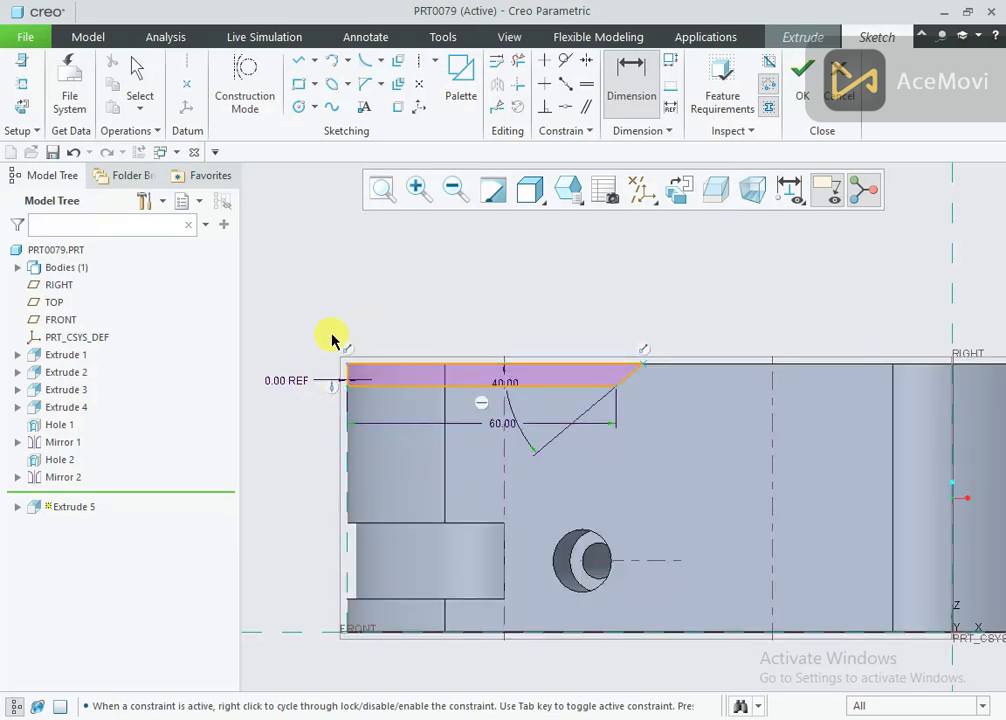
middle_click(333, 340)
scroll(333, 340, up, 2)
right_click(385, 324)
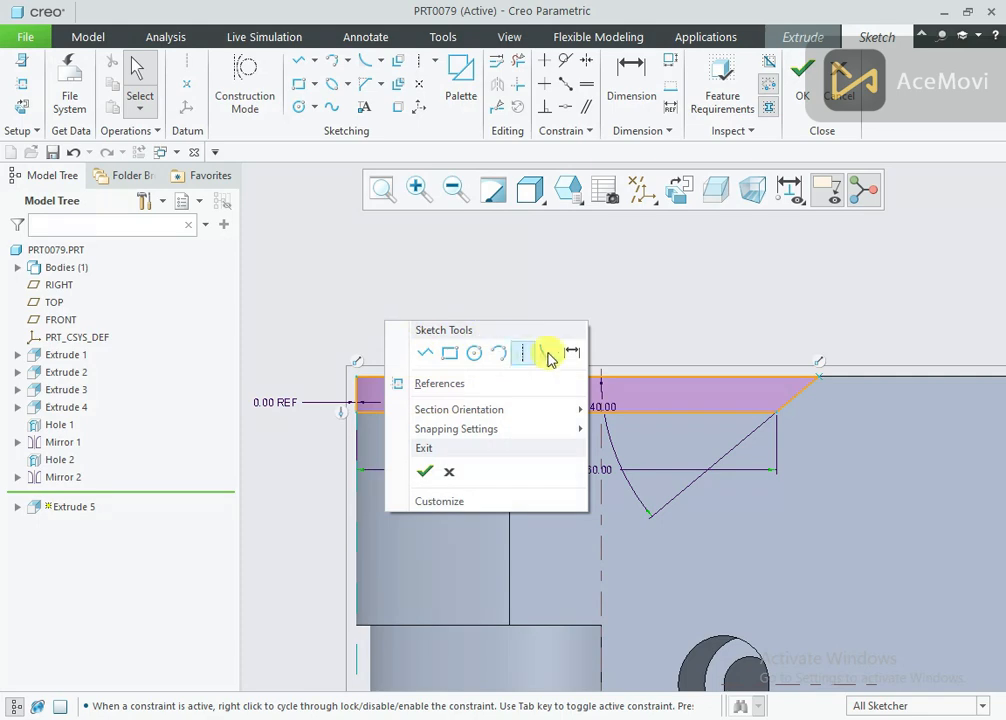
click(548, 353)
middle_click(336, 398)
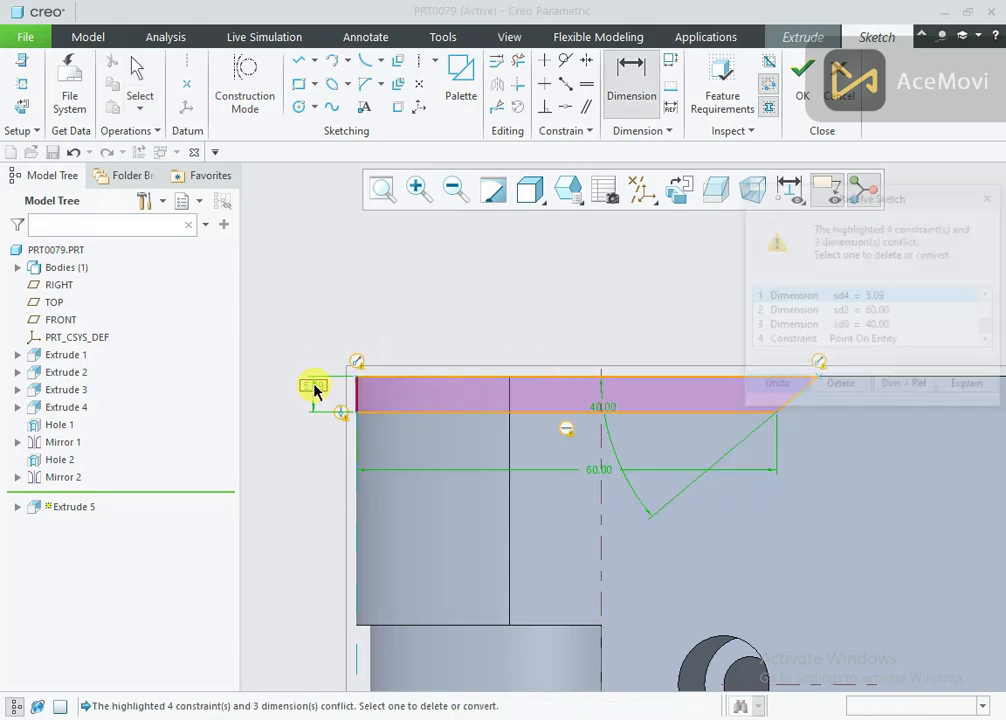
click(873, 341)
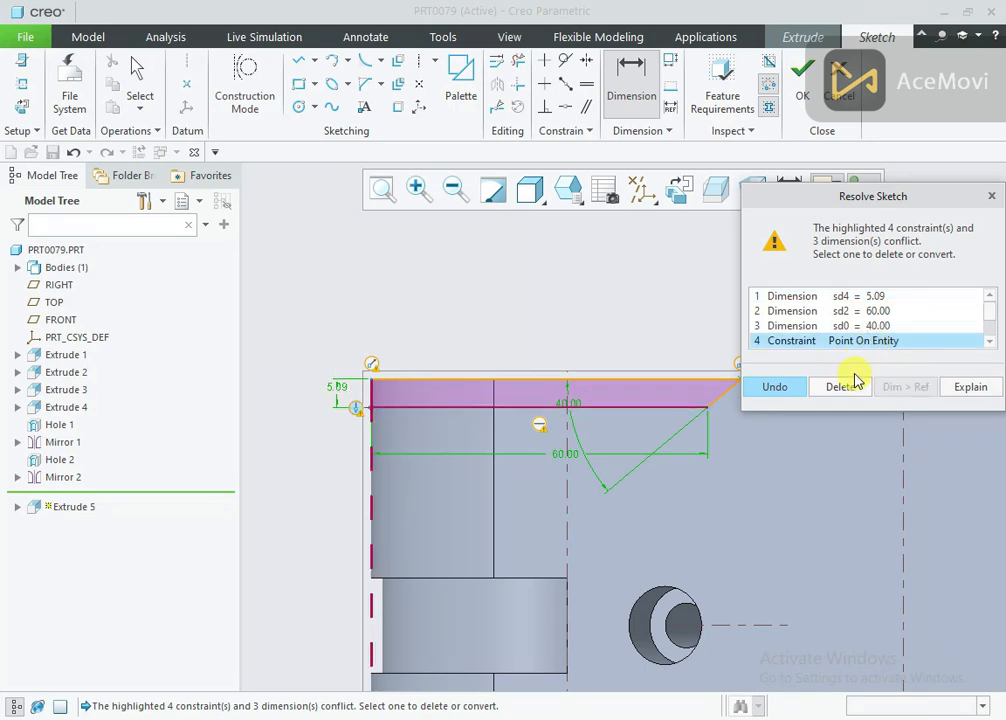
click(845, 387)
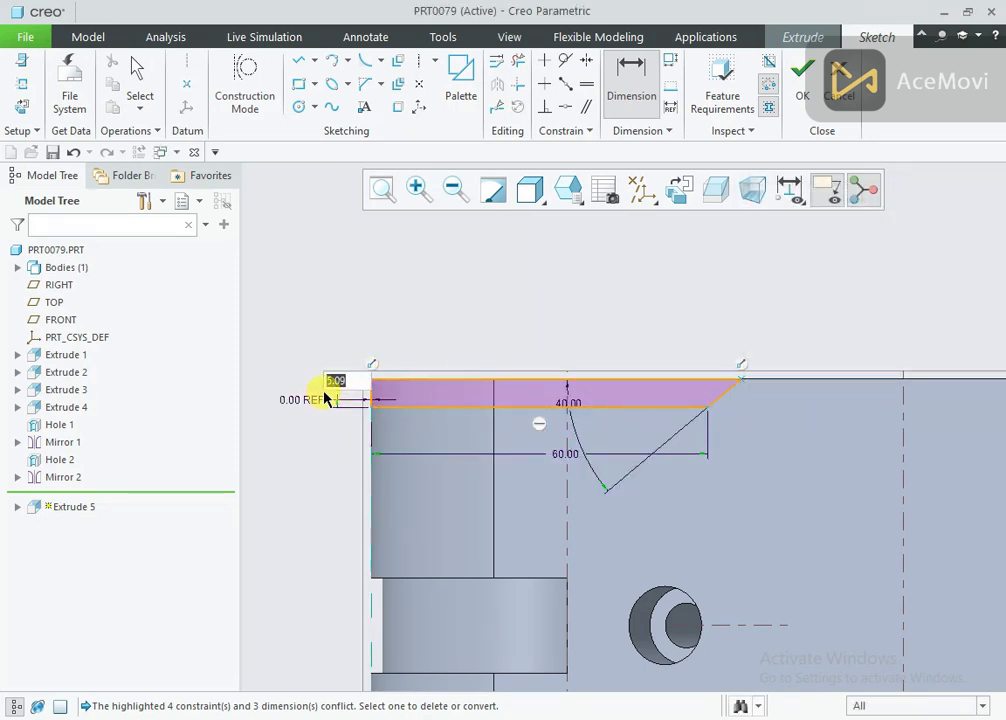
text(28)
key(Return)
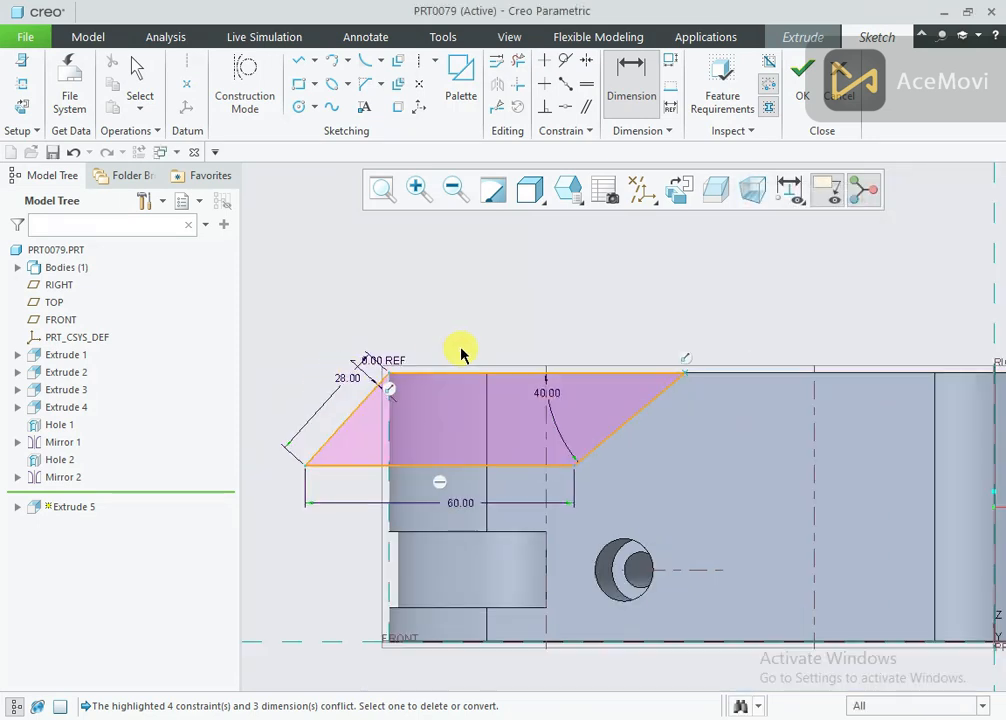
Step: Delete the tilted left edge and the lower horizontal edge from the profile
click(349, 420)
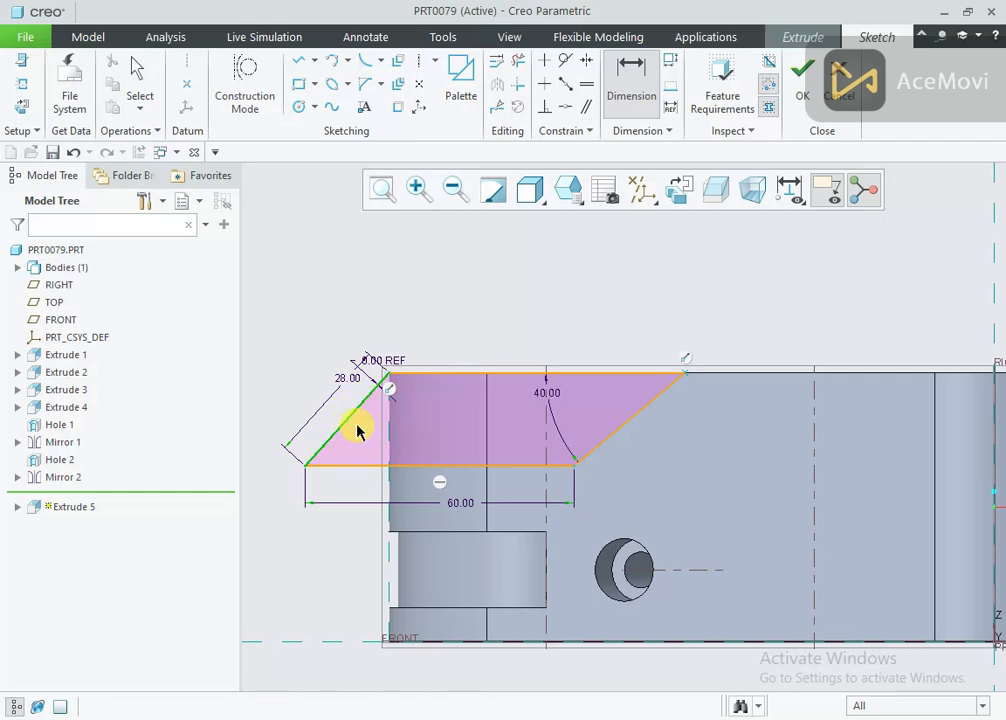
scroll(425, 322, down, 2)
key(Escape)
click(372, 399)
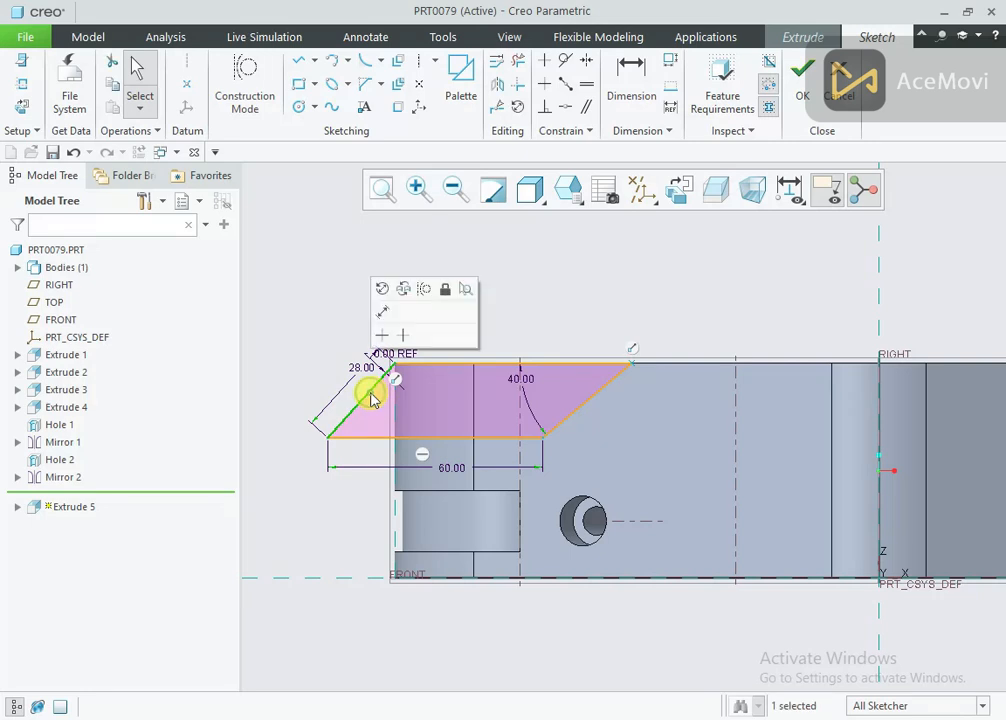
key(Delete)
key(Delete)
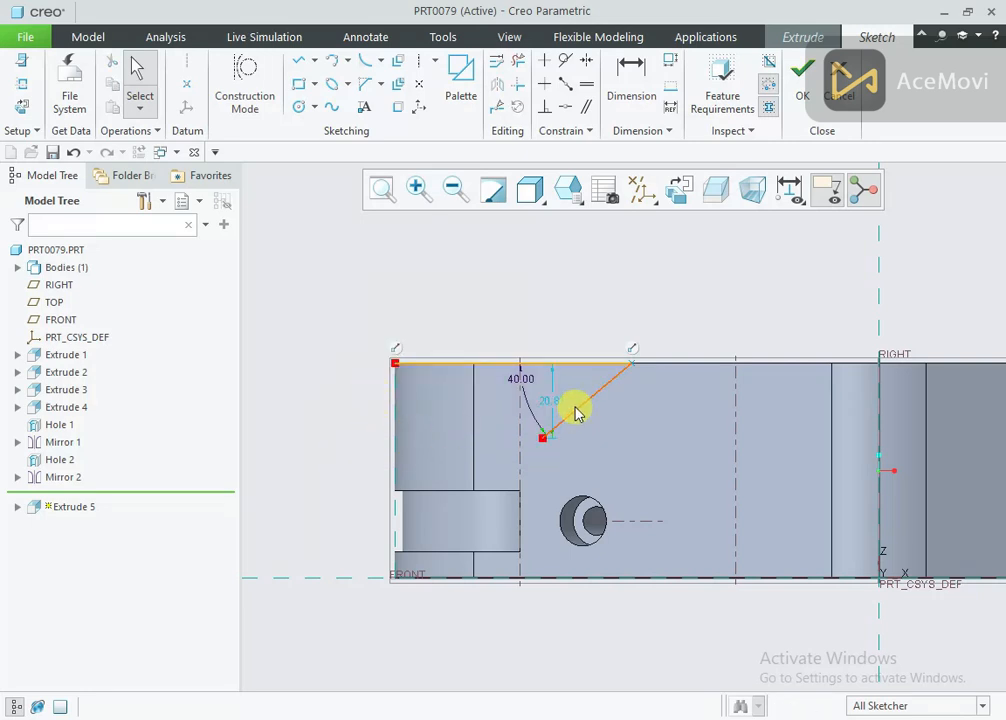
Step: Redraw the lower horizontal edge from the slanted line's end and a vertical left edge to close the profile, about 21 high
right_click(422, 288)
click(456, 314)
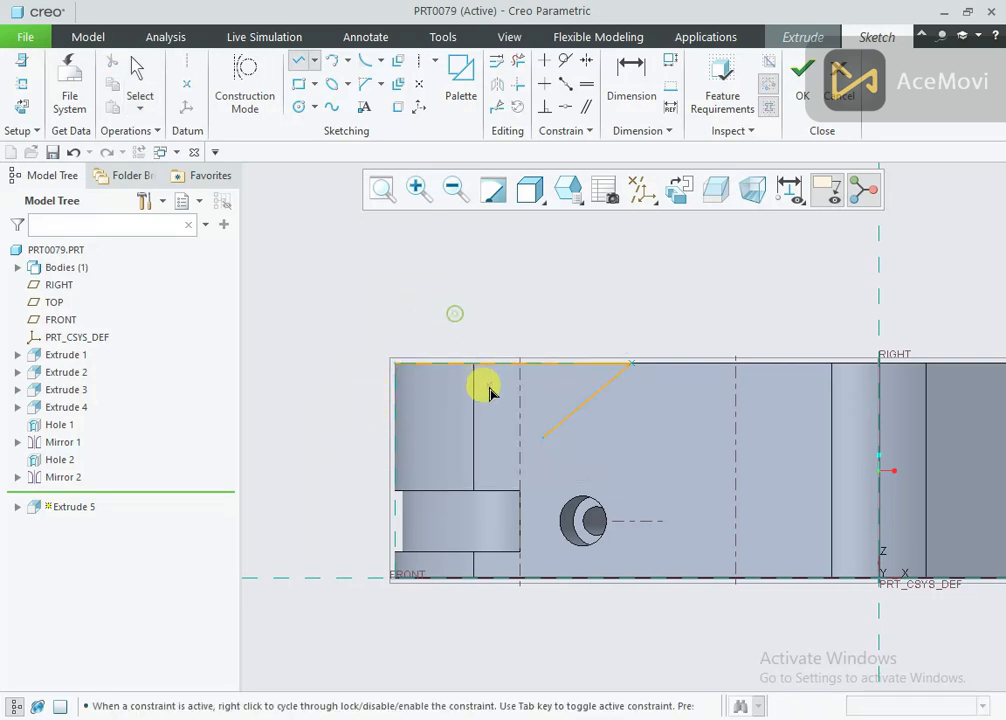
click(542, 438)
click(396, 437)
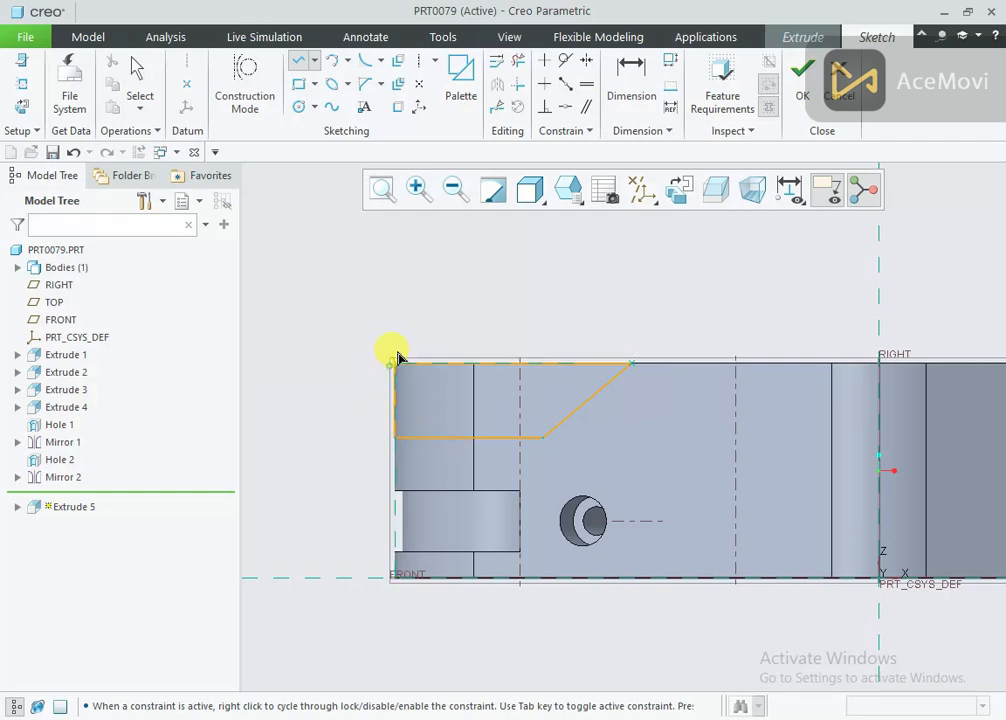
click(396, 362)
middle_click(422, 322)
click(440, 298)
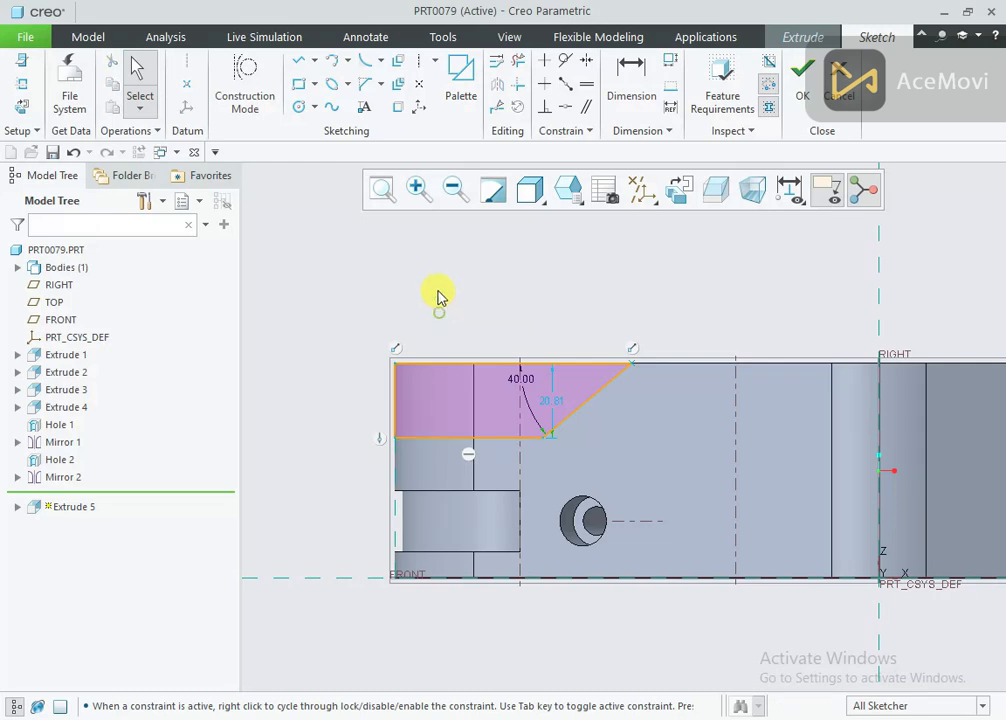
Step: Dimension the redrawn lower horizontal edge with a length of 60
right_click(438, 288)
click(606, 323)
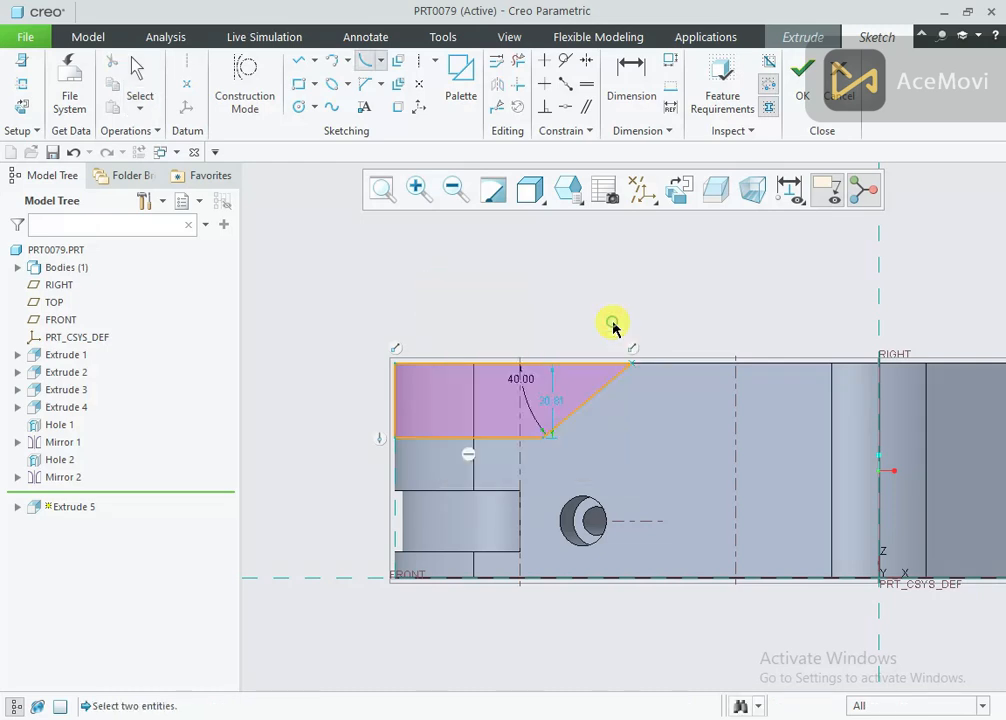
right_click(493, 291)
click(679, 322)
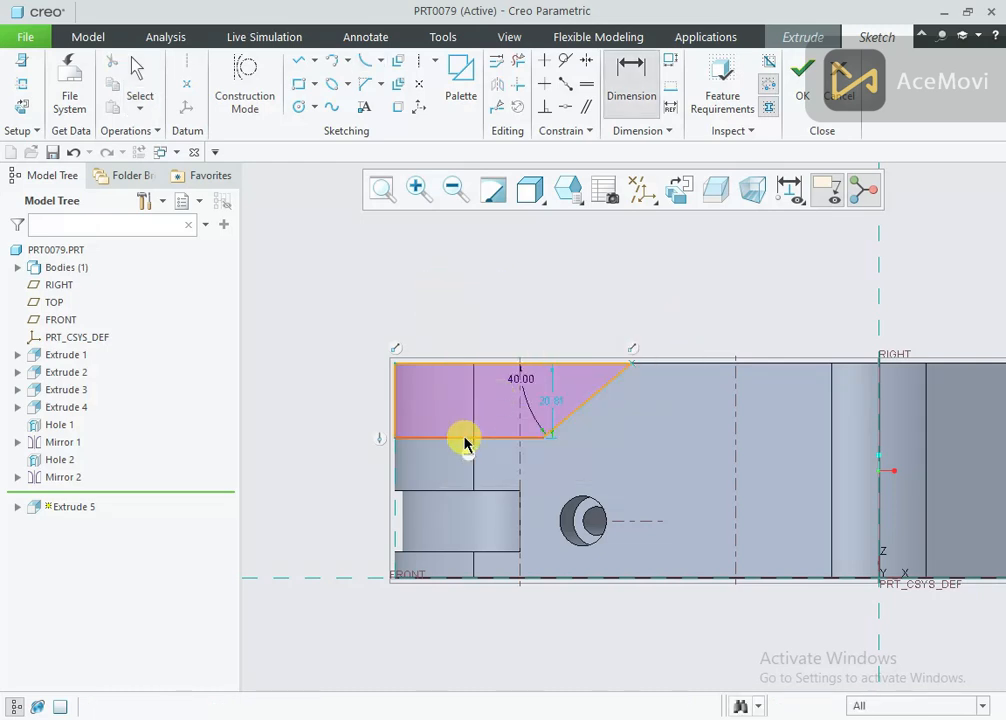
click(464, 440)
middle_click(446, 460)
text(60)
key(Return)
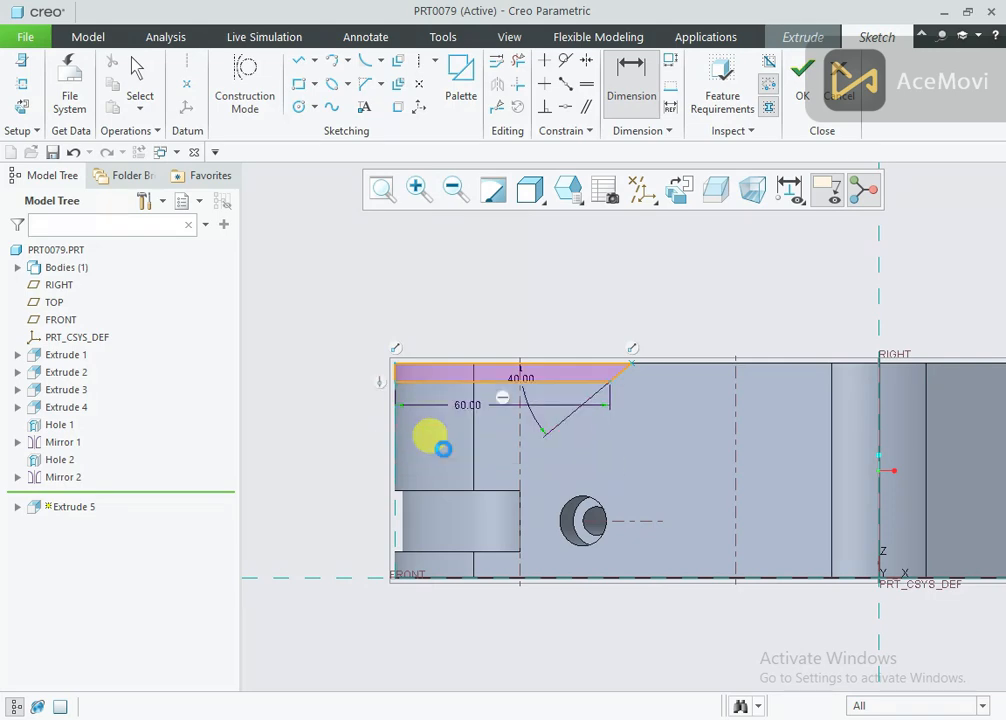
middle_click(335, 393)
Step: Try to dimension the profile's left edge at 28, deleting the conflicting Coincide constraint between that edge and its reference
scroll(346, 377, down, 2)
scroll(355, 375, down, 1)
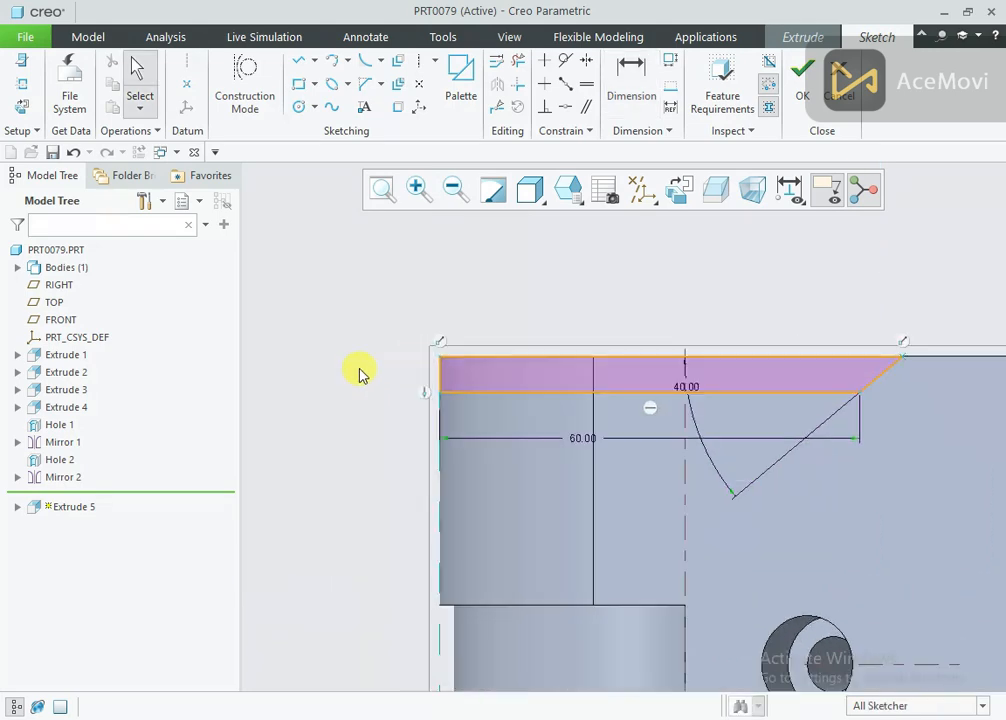
right_click(339, 320)
click(503, 355)
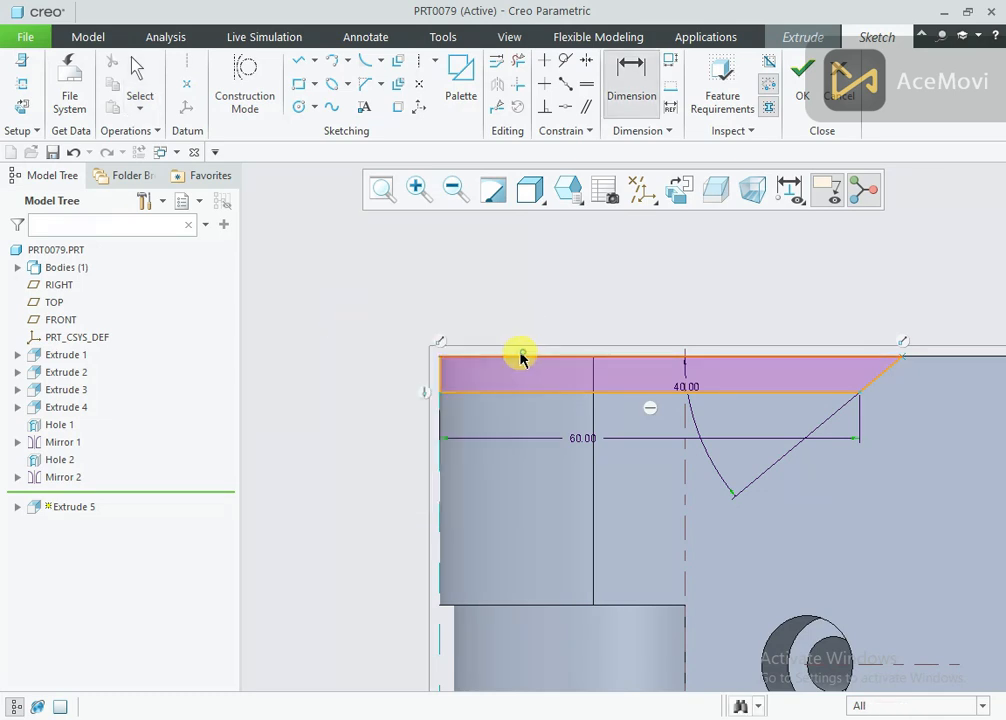
middle_click(388, 382)
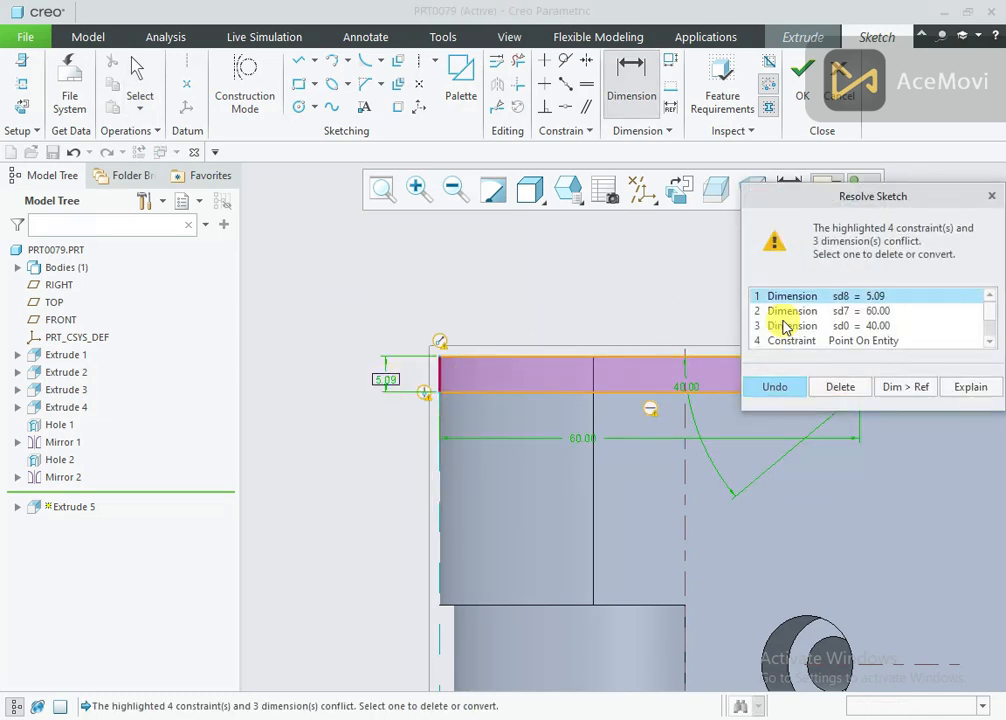
drag(993, 318, 988, 336)
click(857, 330)
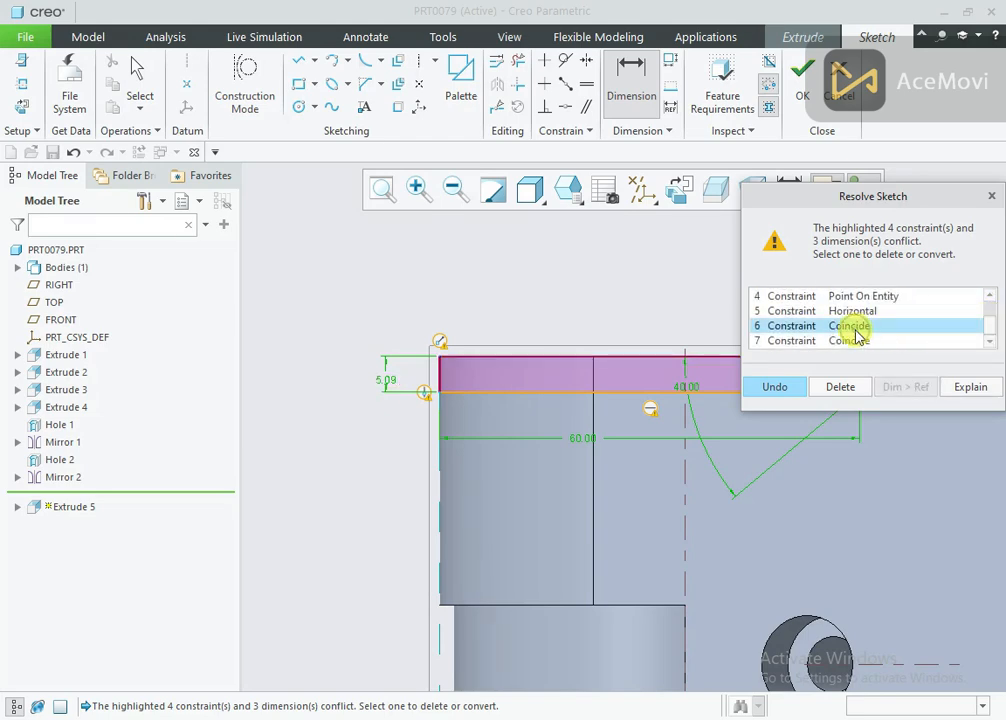
click(852, 341)
click(852, 330)
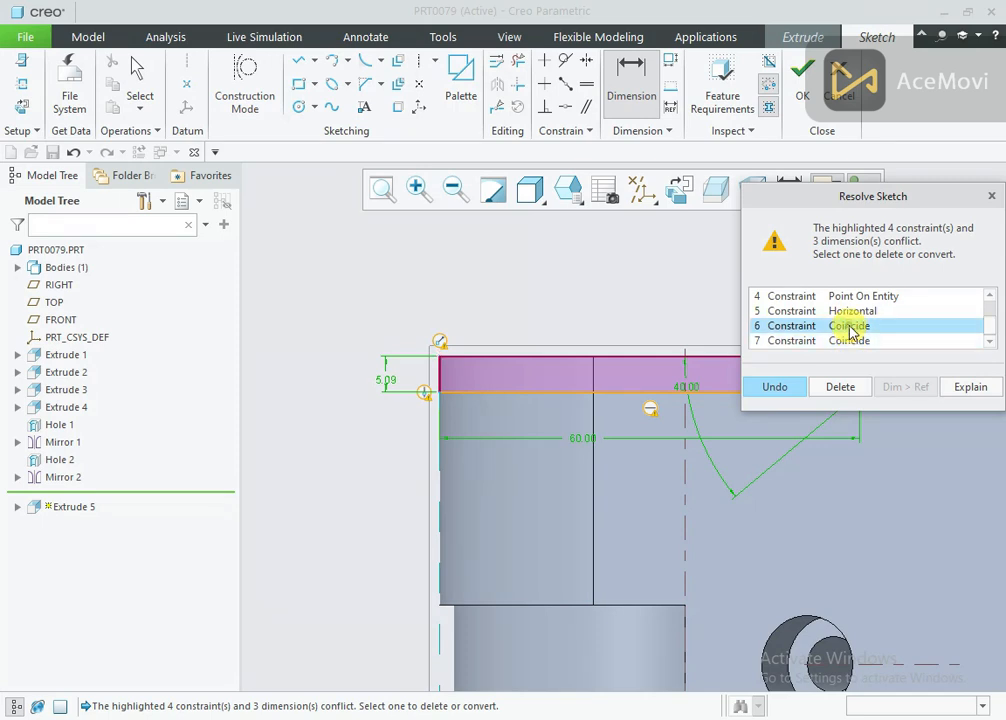
click(846, 382)
text(2)
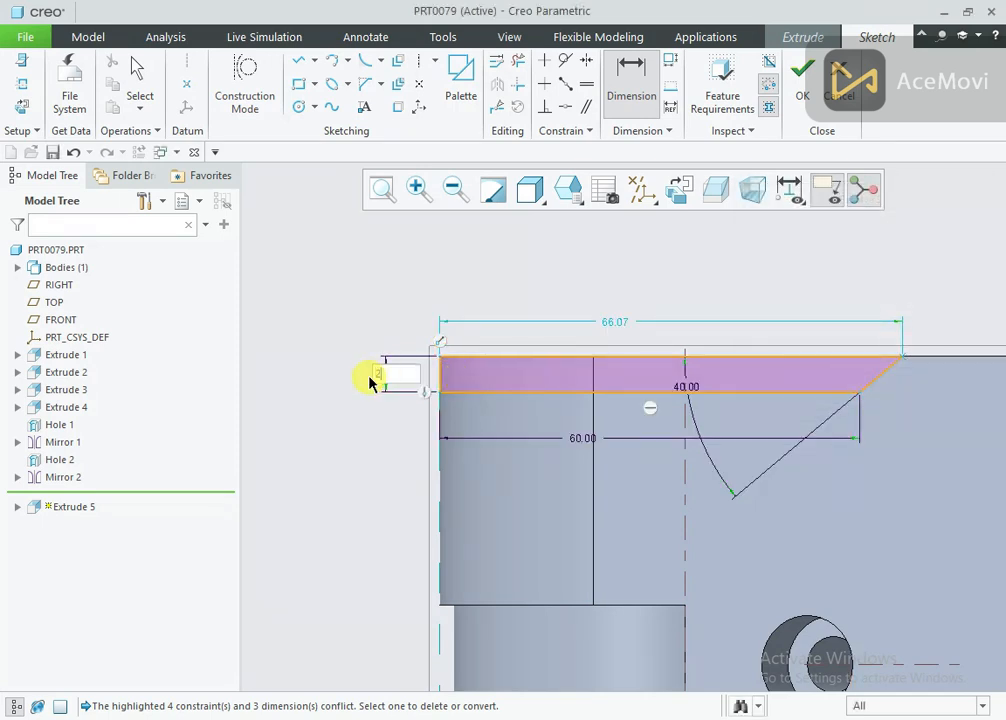
text(8)
key(Return)
scroll(350, 372, down, 4)
scroll(478, 493, up, 1)
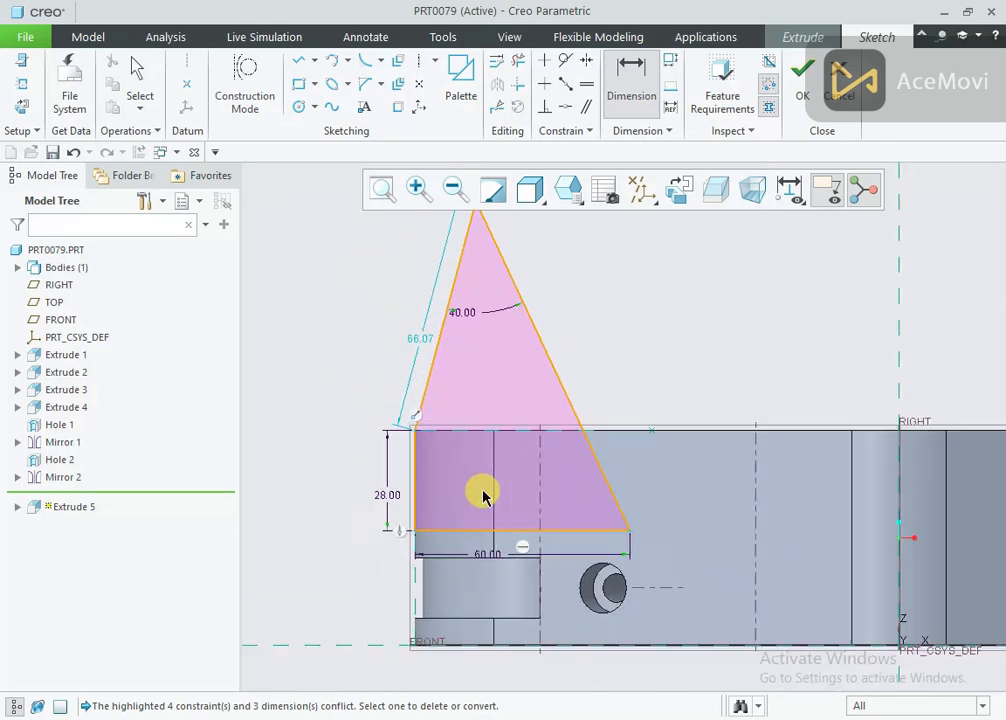
scroll(473, 487, down, 1)
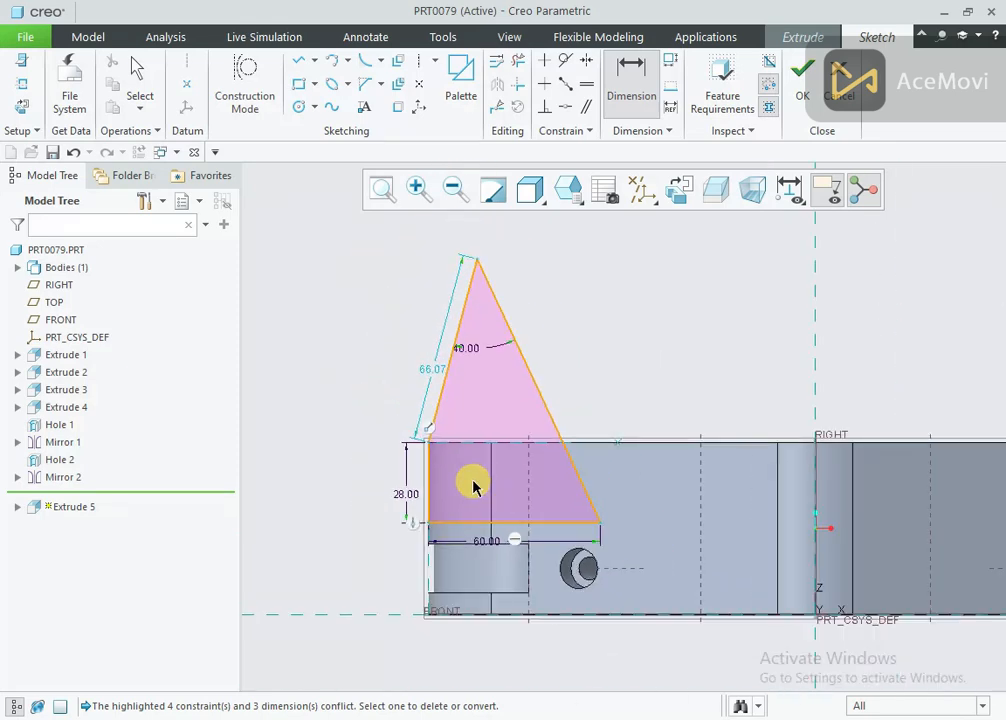
Step: Delete the entire distorted profile from the sketch
middle_click(328, 422)
drag(554, 270, 378, 530)
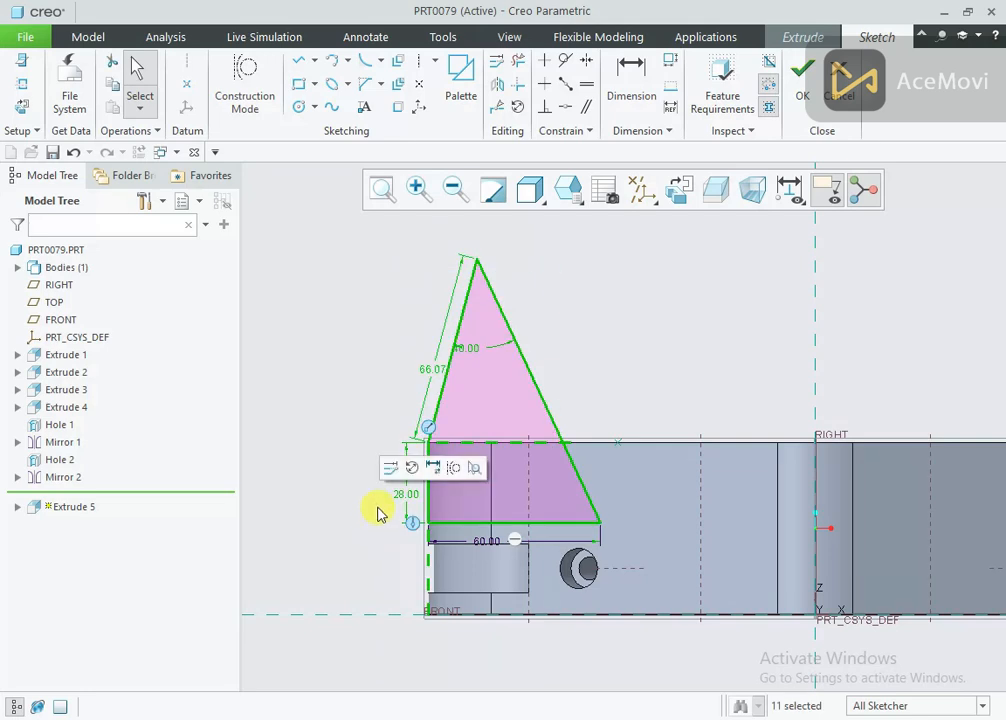
key(Delete)
scroll(386, 404, down, 1)
Step: Add the part's left silhouette edge and its top surface as sketch references
right_click(432, 364)
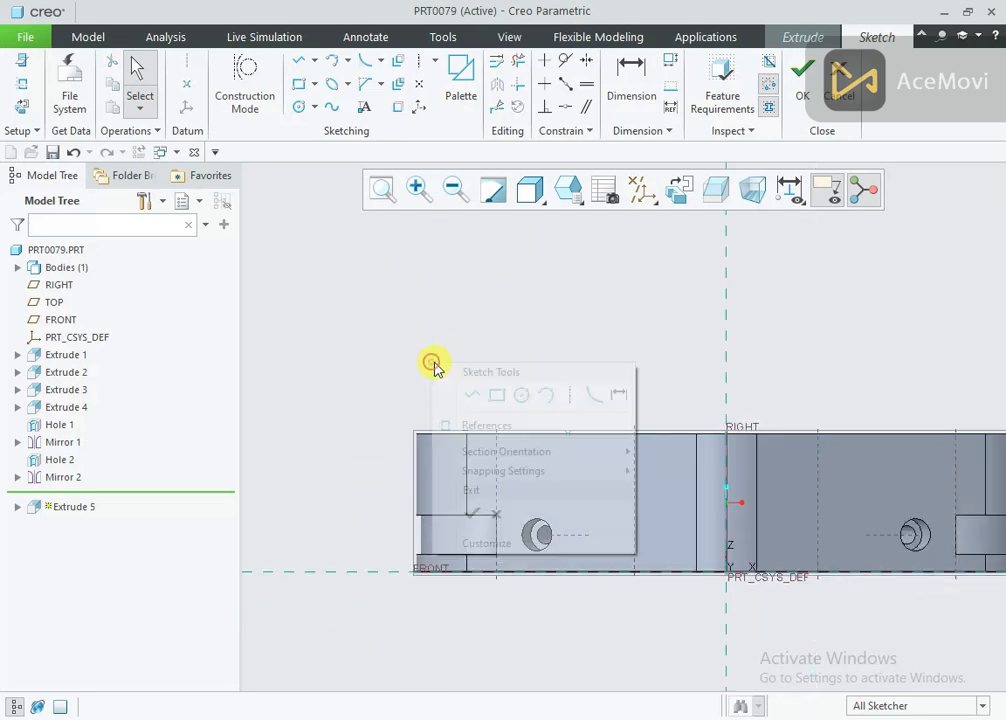
click(484, 427)
click(424, 457)
click(417, 461)
click(449, 434)
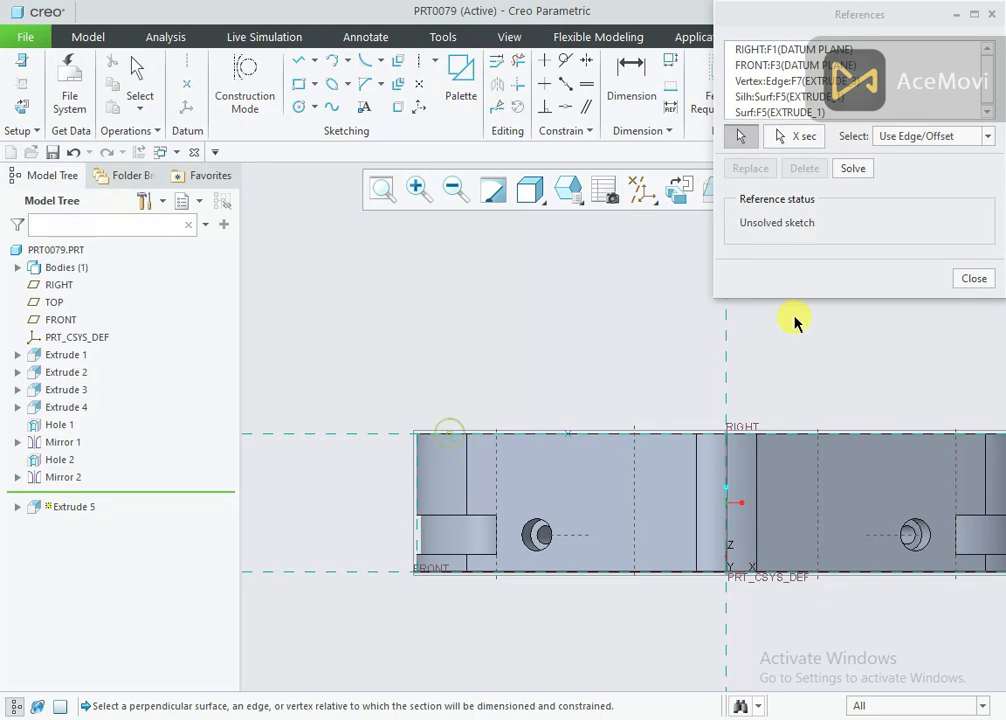
click(973, 278)
Step: Sketch a closed four-sided profile from the part's upper left corner, about 54 long on top and 16 high, with a slanted right side
scroll(585, 510, up, 1)
right_click(459, 346)
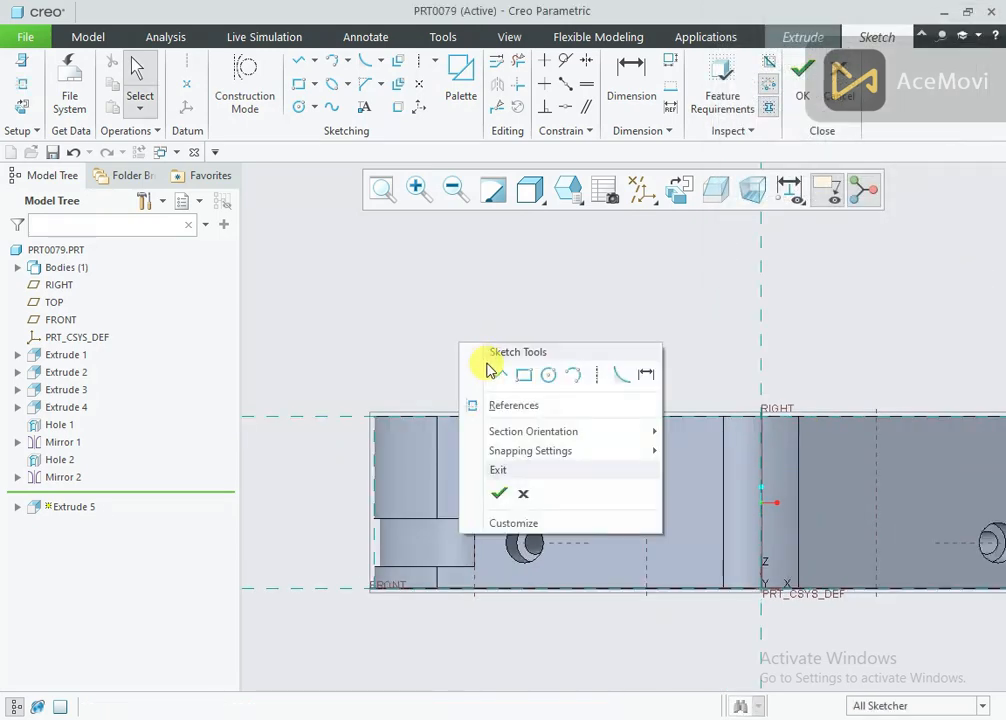
click(494, 372)
click(376, 416)
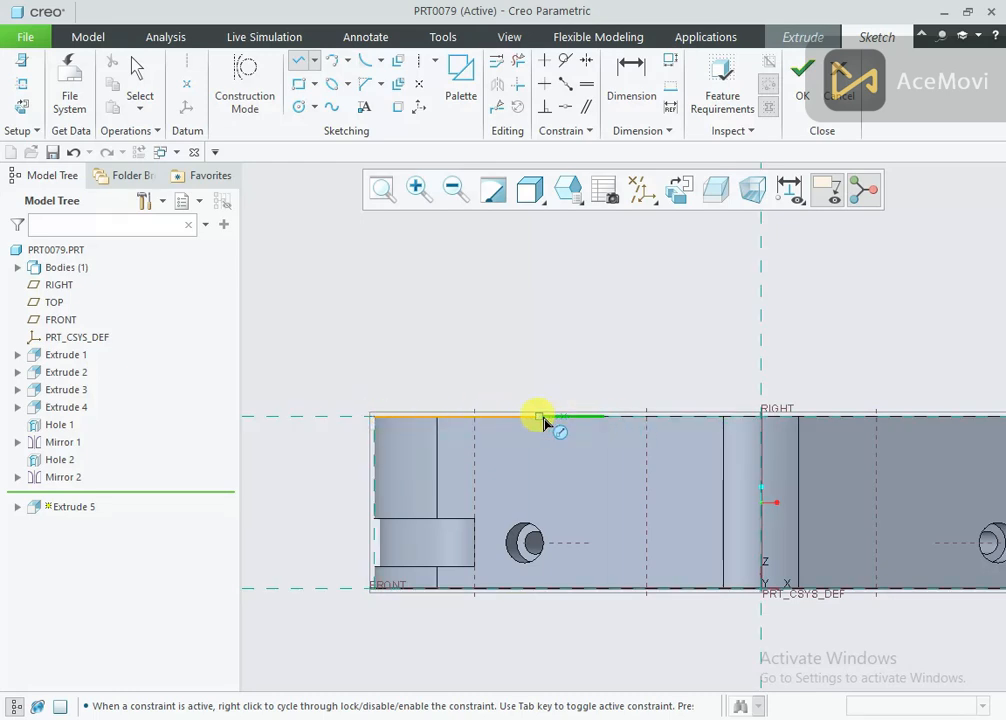
scroll(535, 418, up, 2)
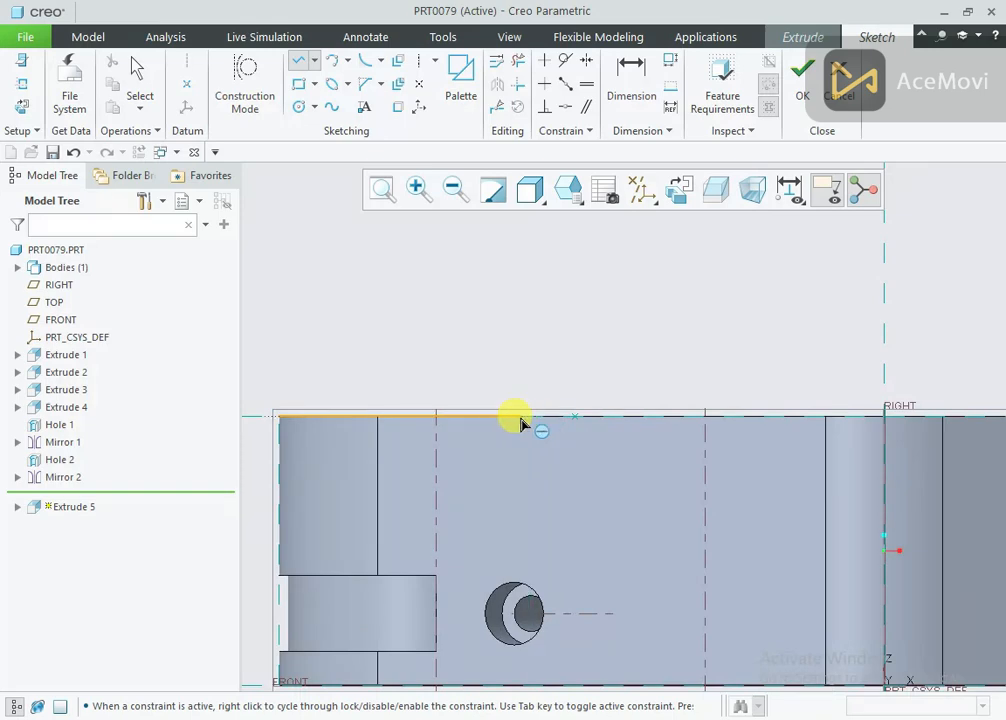
click(520, 420)
click(453, 489)
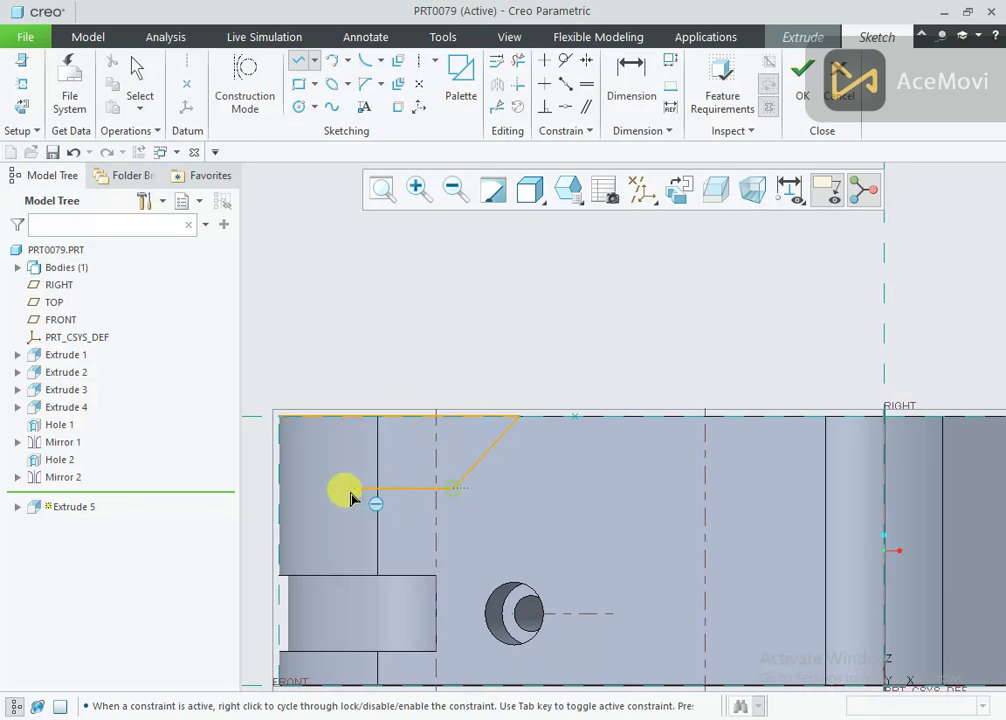
click(280, 488)
click(280, 418)
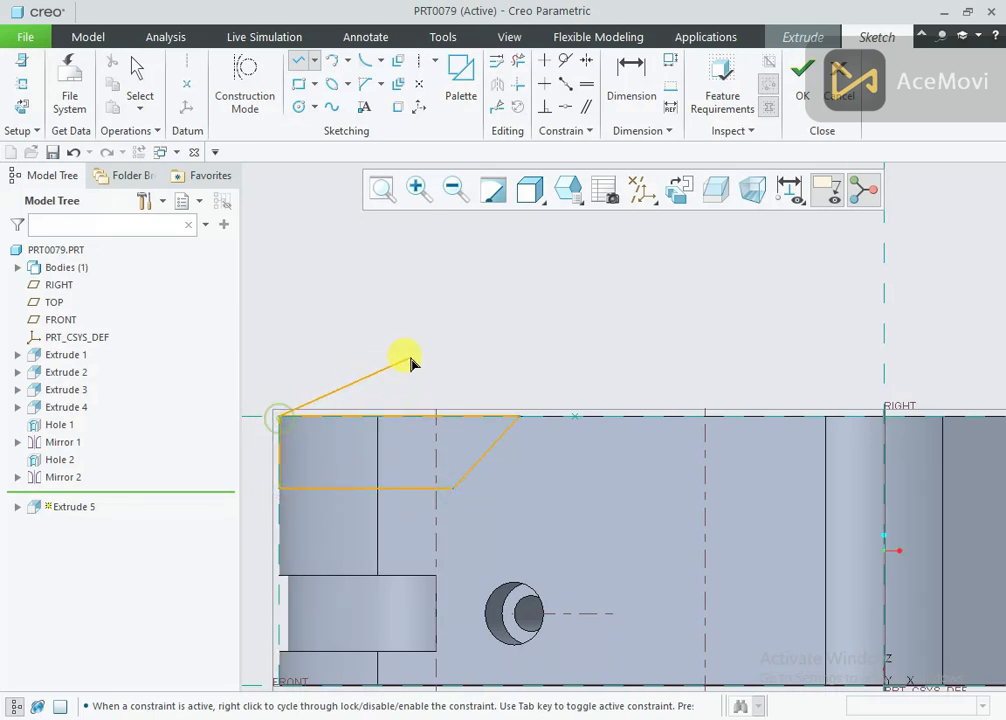
middle_click(412, 360)
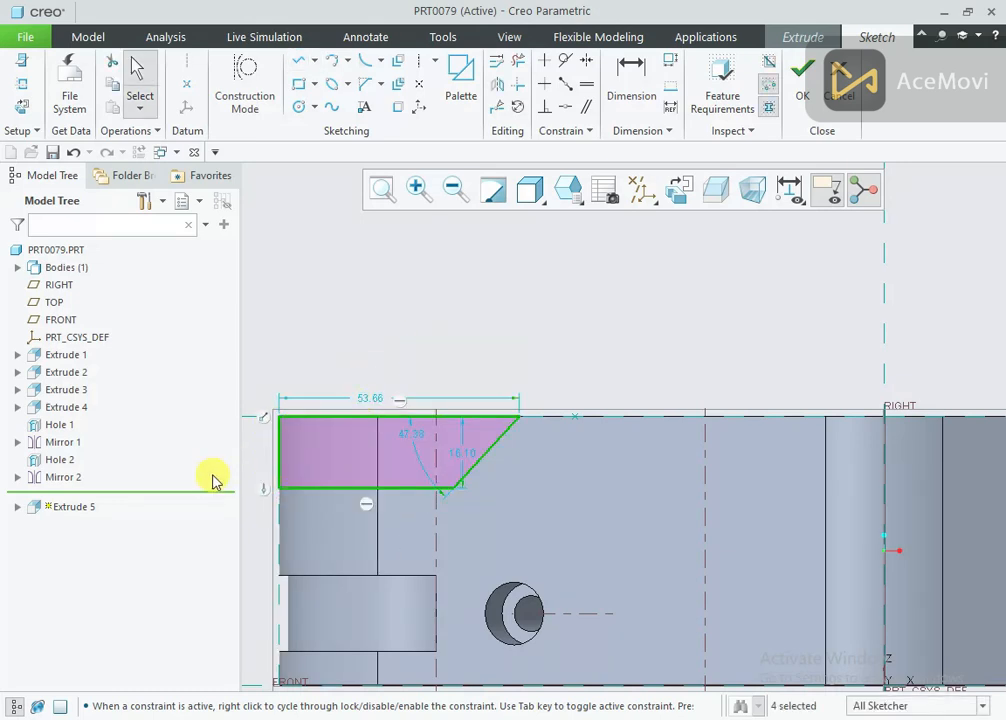
click(454, 364)
scroll(456, 360, up, 3)
scroll(355, 409, down, 3)
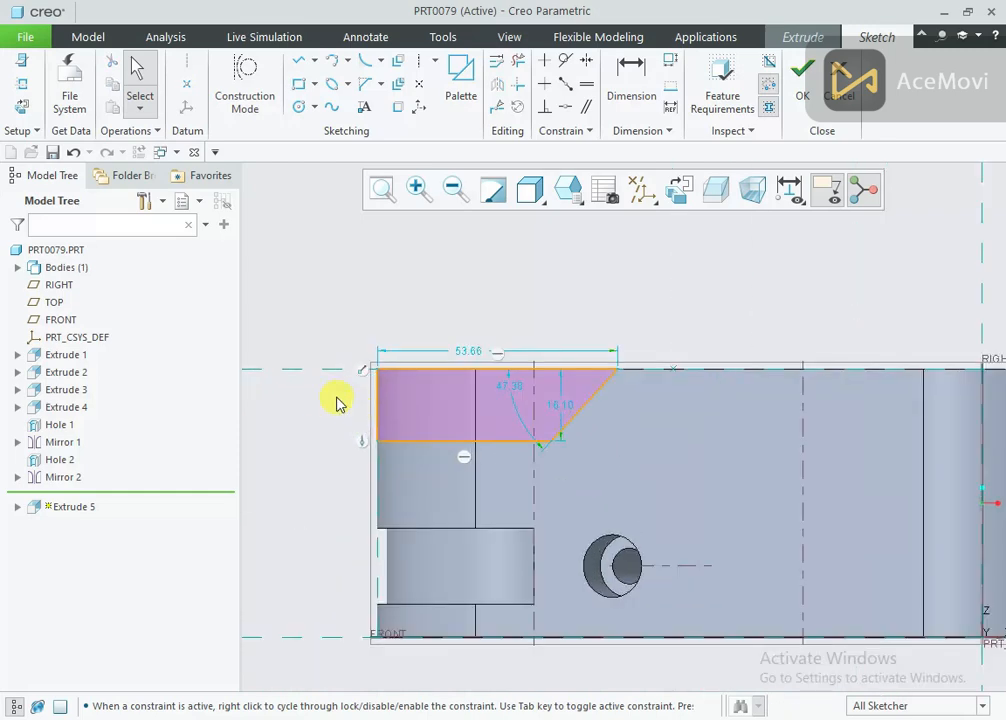
Step: Dimension the profile's left edge at 28 and set the length of its lower horizontal edge to 60
right_click(320, 400)
click(507, 430)
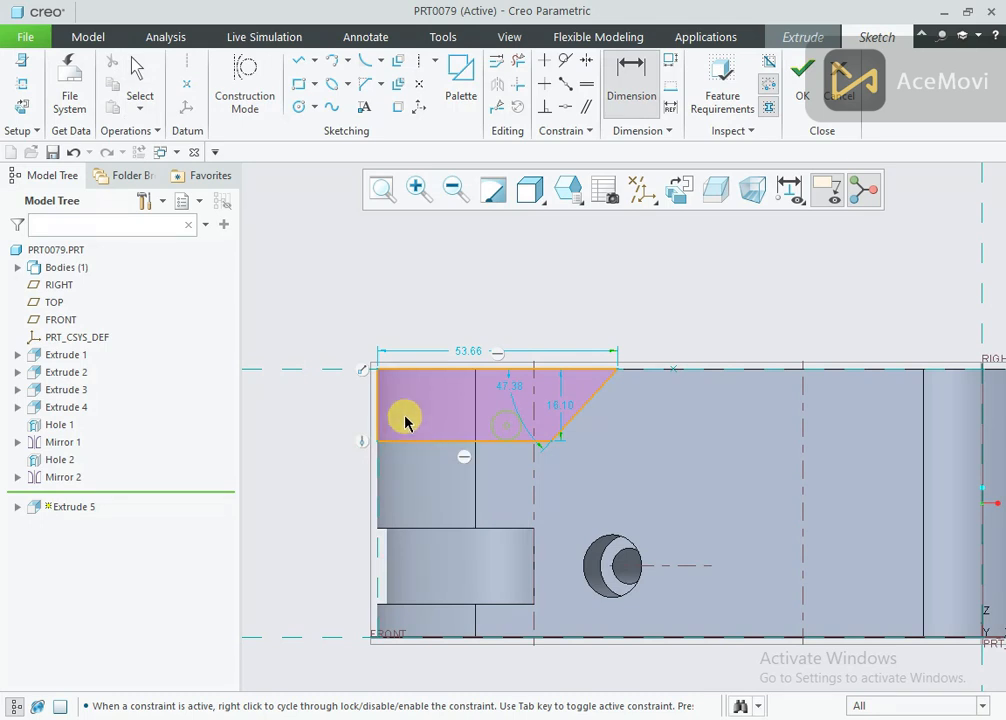
middle_click(338, 405)
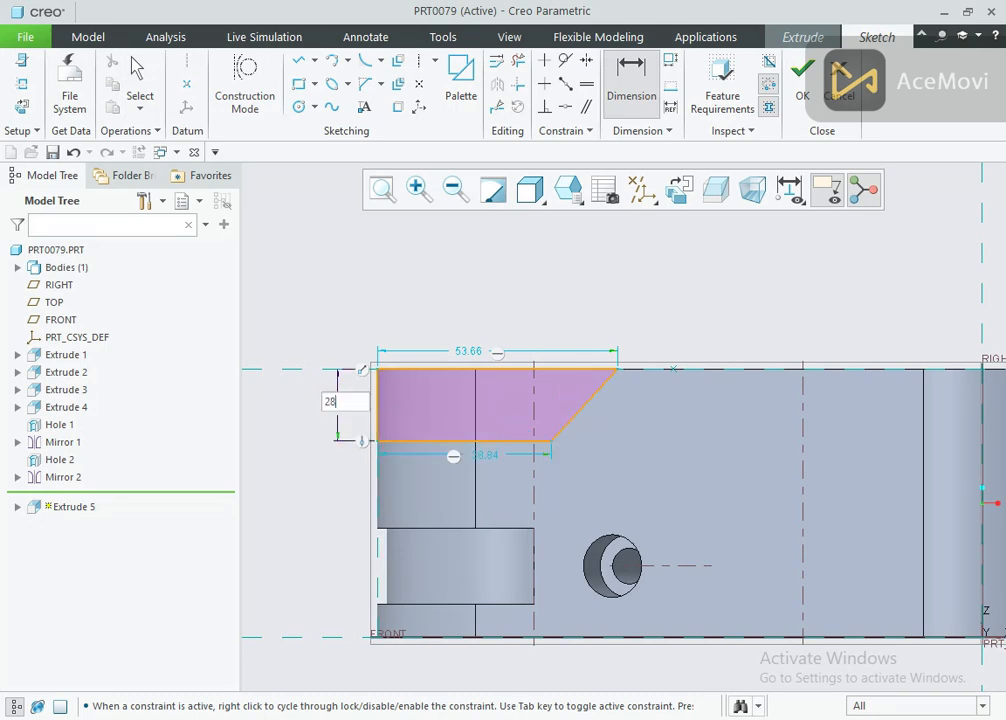
text(28)
key(Return)
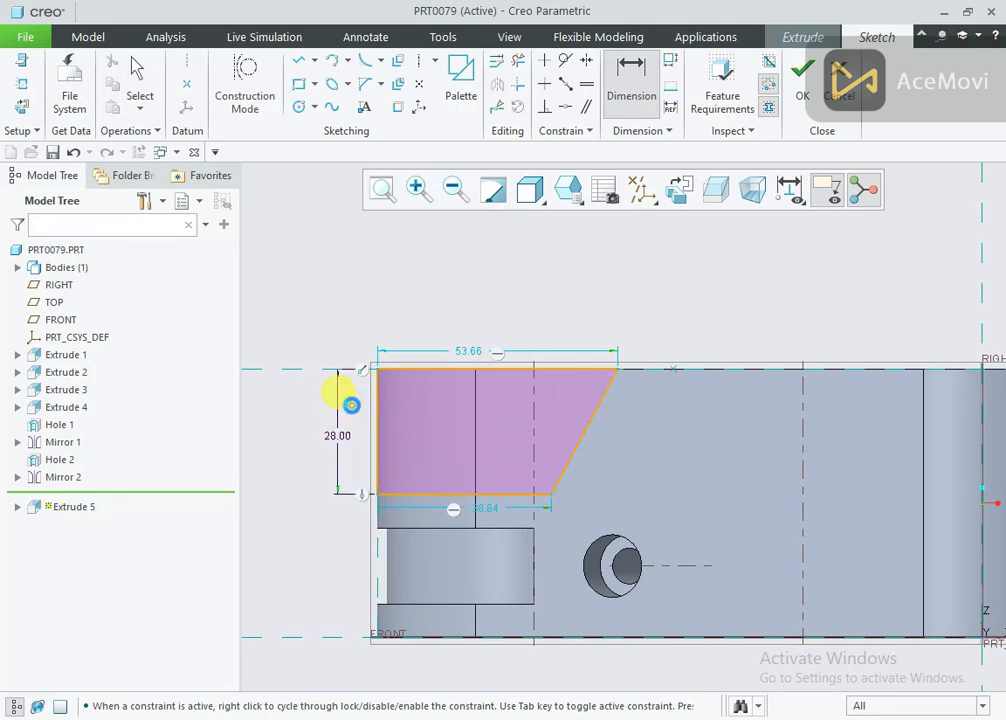
double_click(483, 510)
text(60)
key(Return)
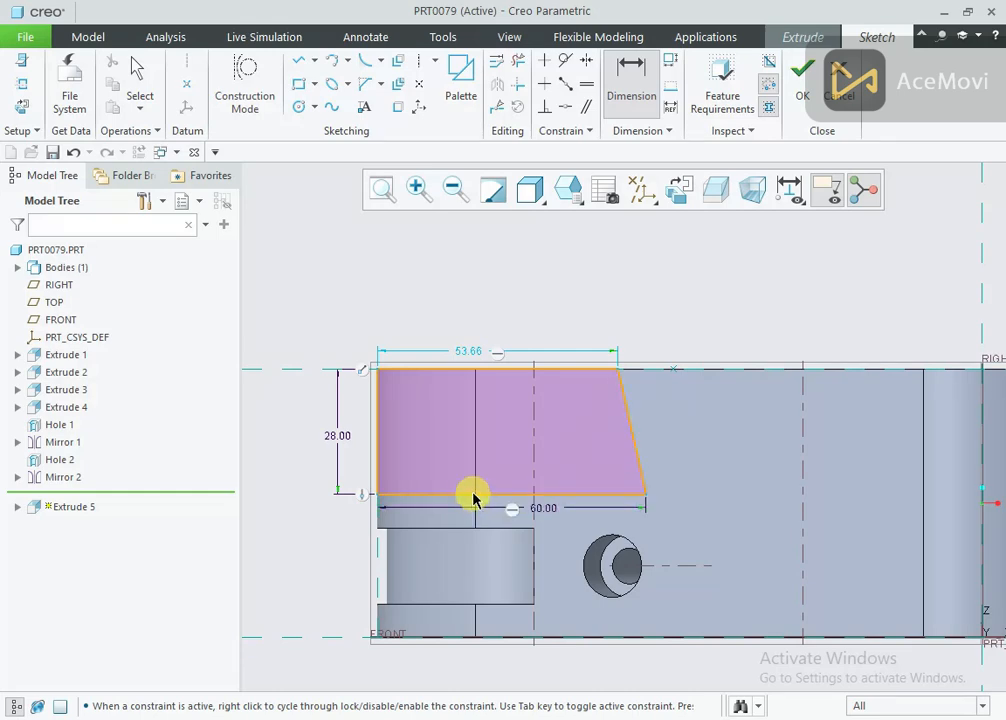
Step: Stretch the profile's top edge to about 82, and dimension the angle between it and the slanted line at 40 degrees
middle_click(651, 345)
drag(622, 370, 746, 369)
right_click(590, 298)
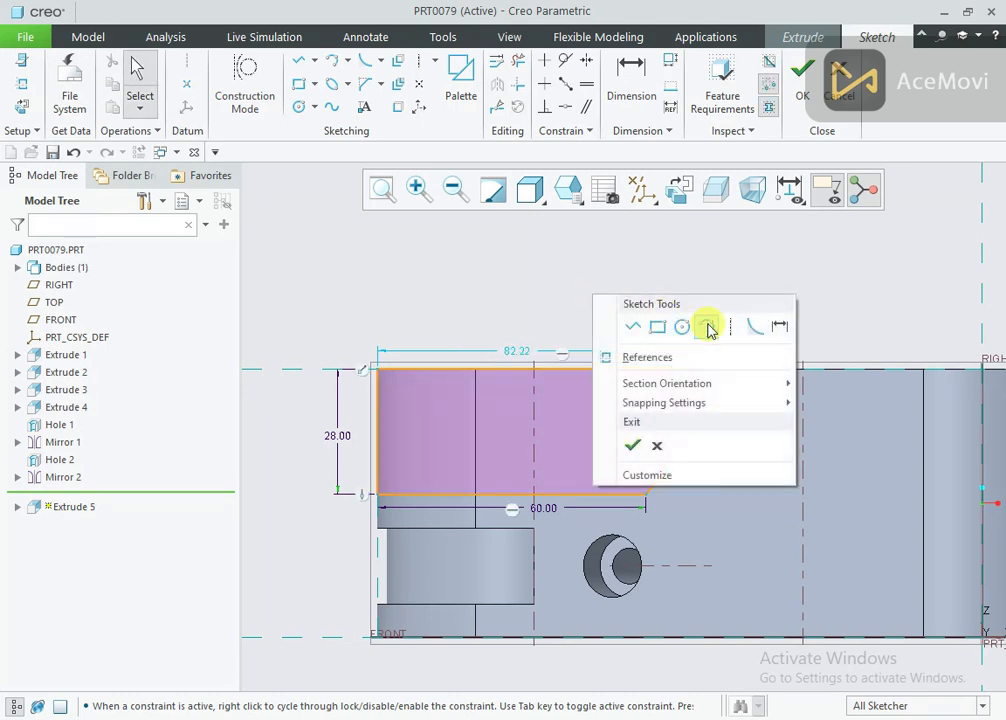
click(772, 328)
right_click(690, 302)
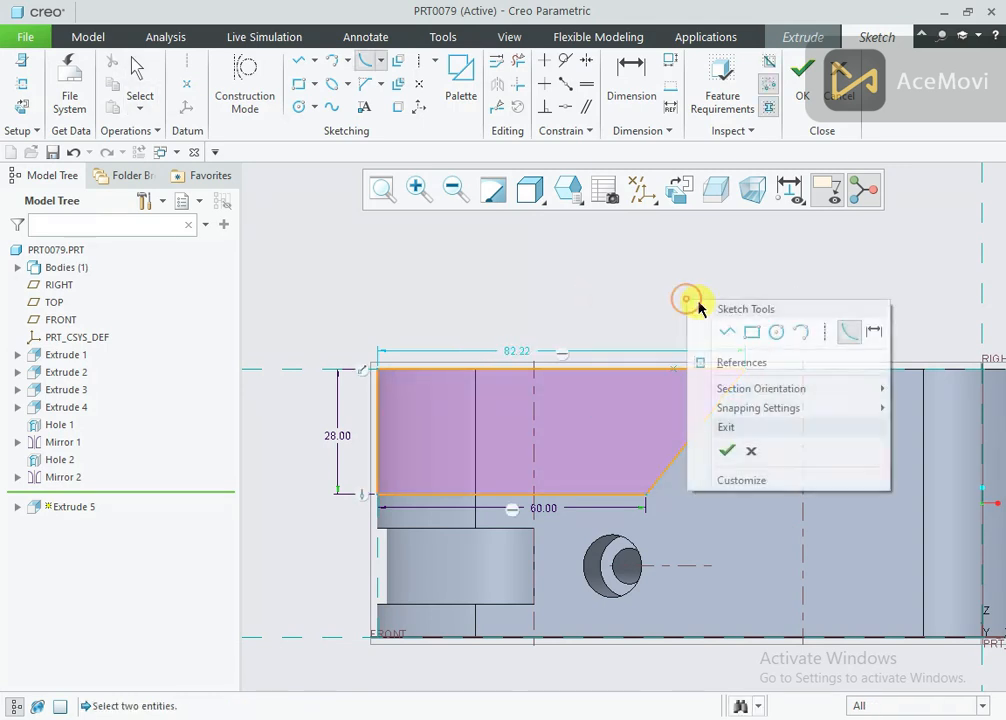
click(855, 332)
click(687, 370)
click(671, 461)
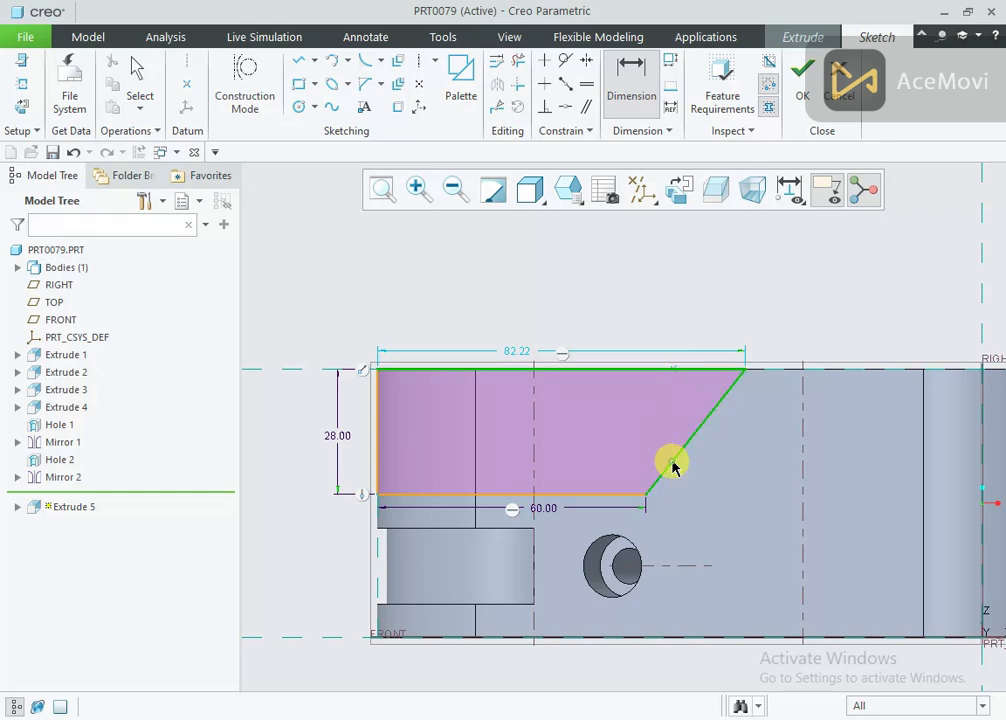
middle_click(617, 410)
text(40)
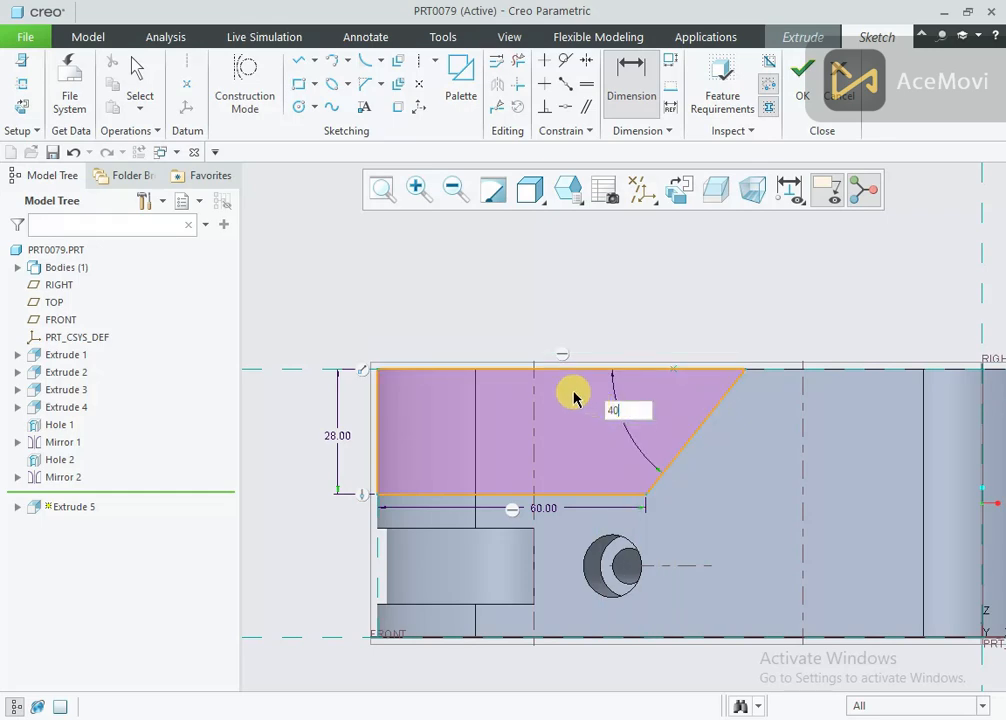
key(Return)
scroll(411, 366, down, 3)
middle_click(645, 314)
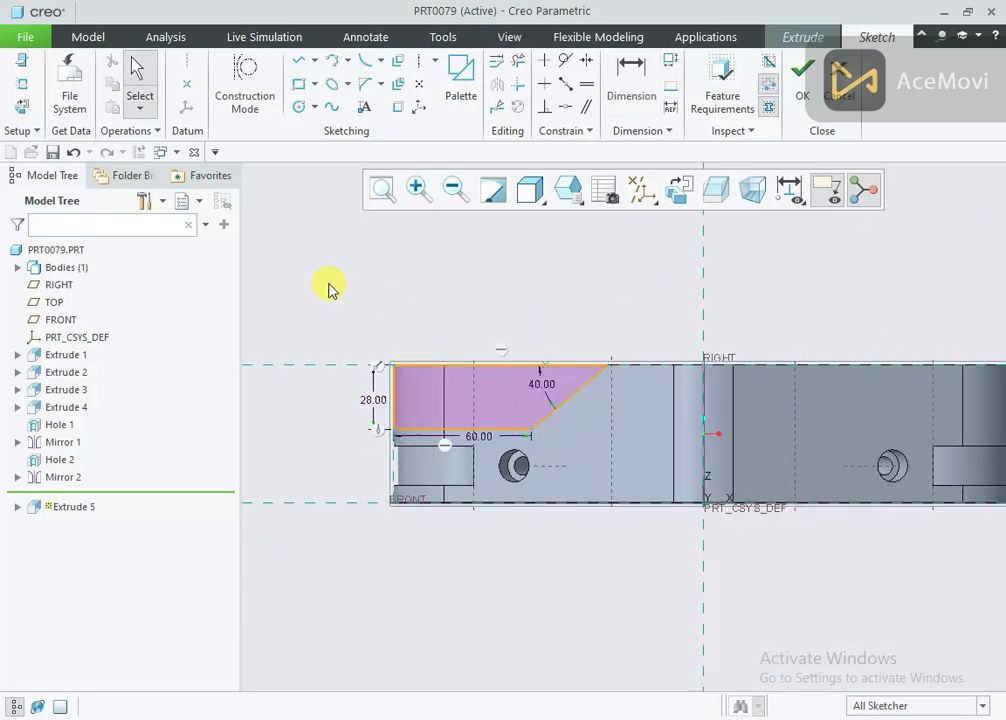
Step: Sketch a second closed four-sided profile at the origin, left of the vertical reference, about 24 high with a 32 long upper edge and slanted left side
scroll(572, 343, down, 1)
scroll(563, 321, up, 2)
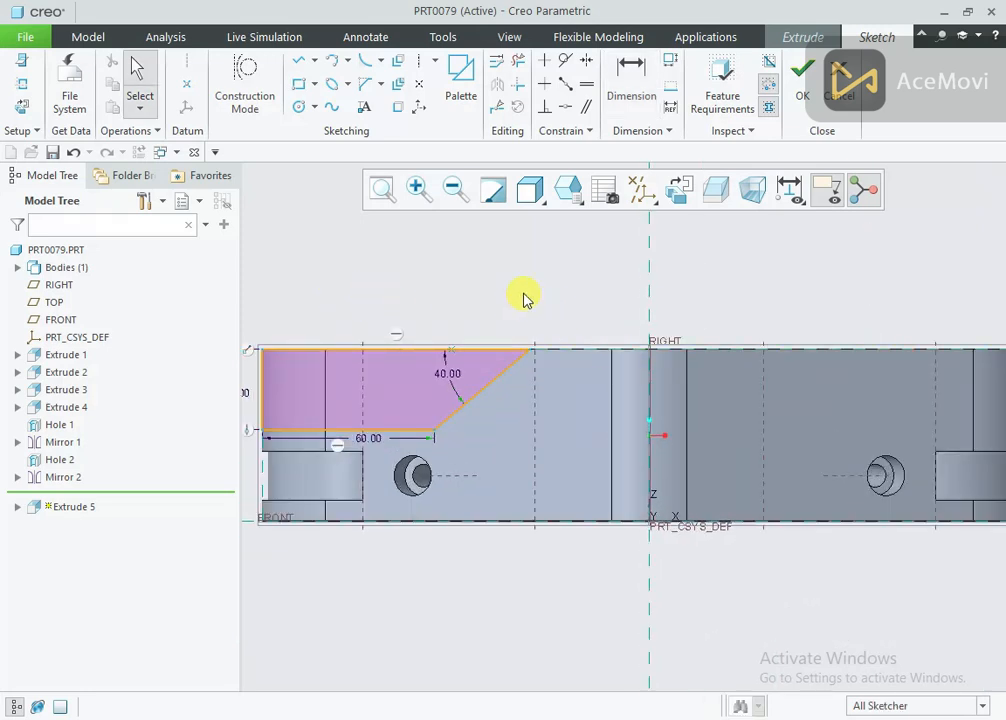
right_click(524, 298)
click(559, 327)
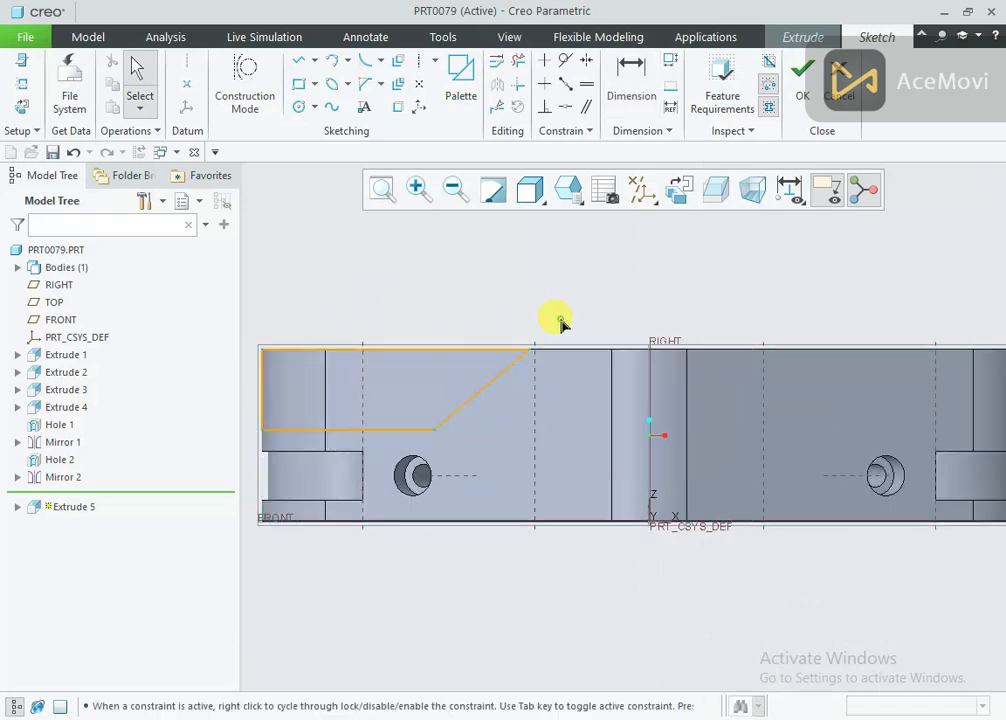
click(650, 522)
click(650, 453)
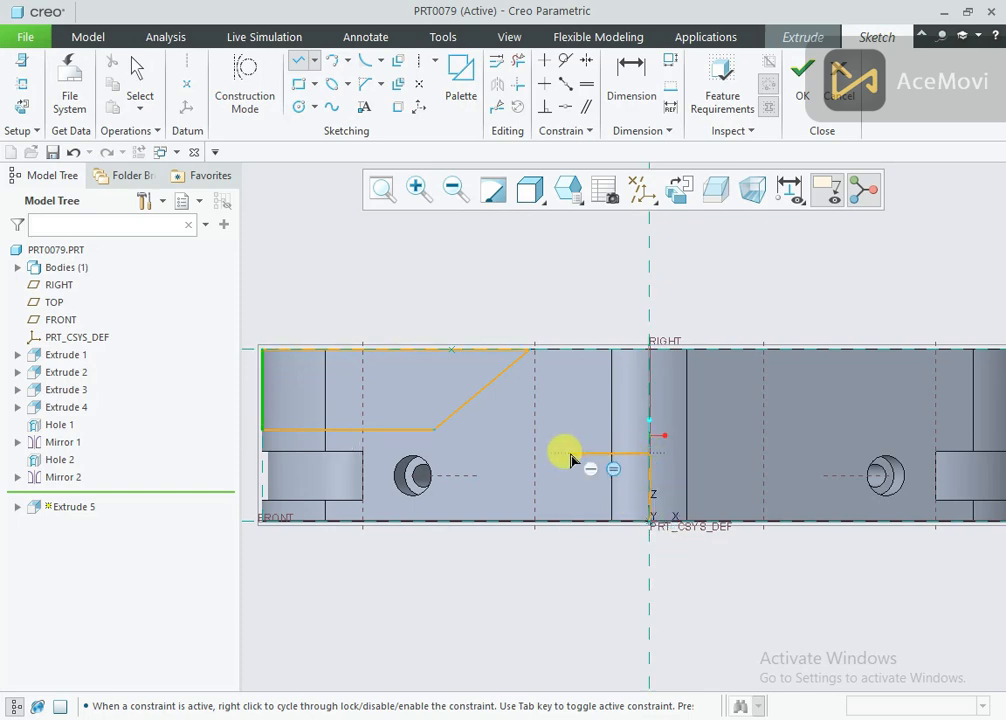
click(558, 460)
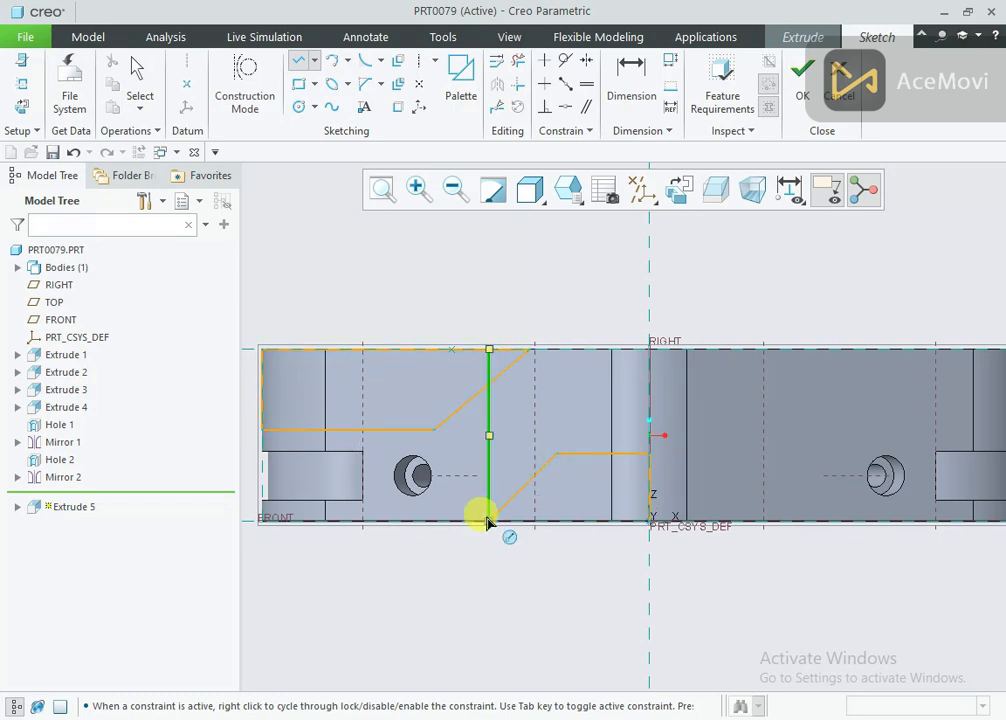
click(500, 522)
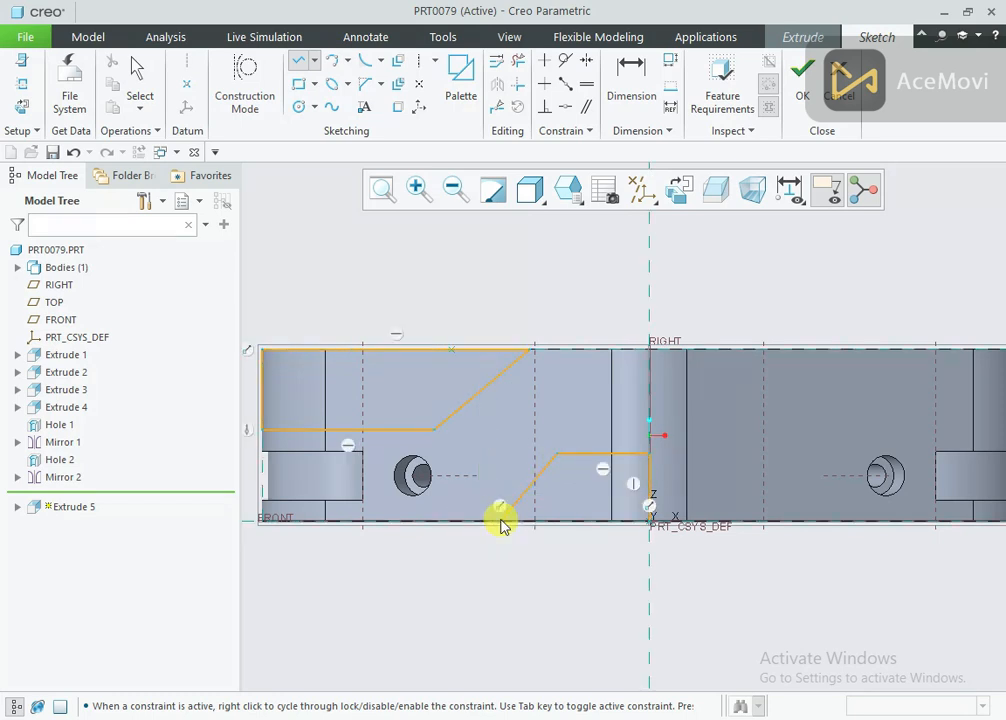
click(650, 522)
middle_click(600, 541)
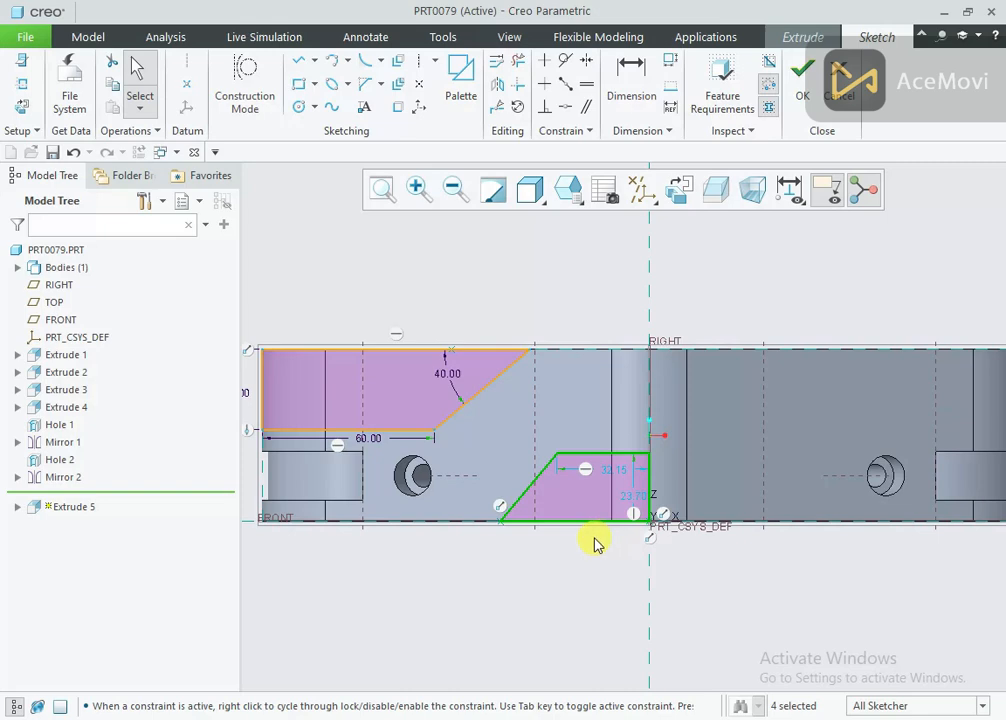
scroll(580, 543, down, 3)
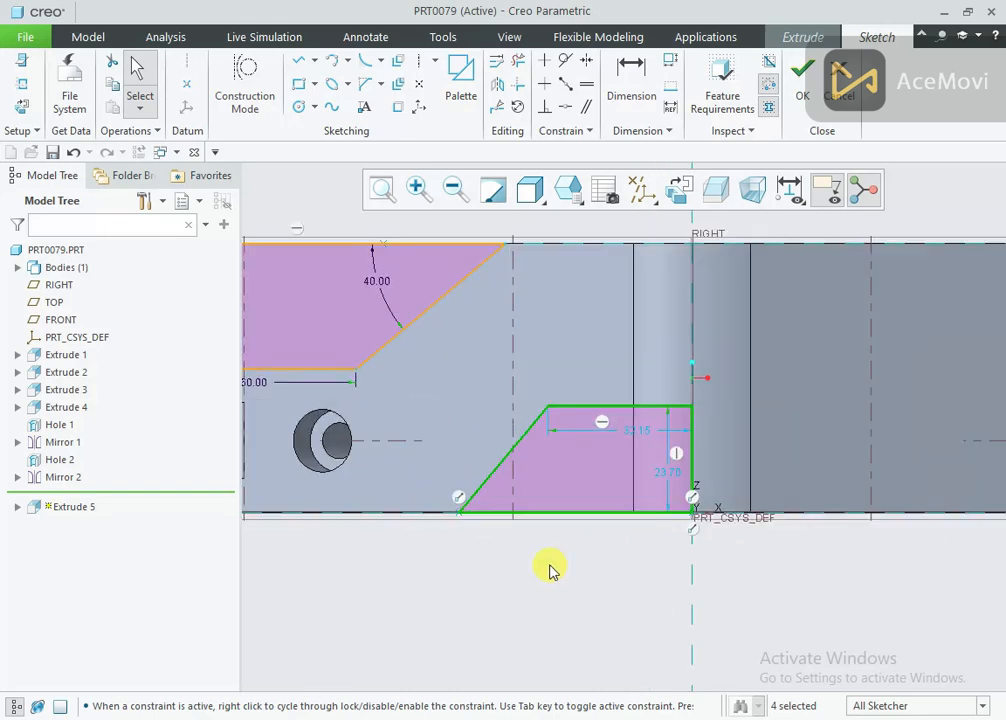
scroll(549, 568, up, 2)
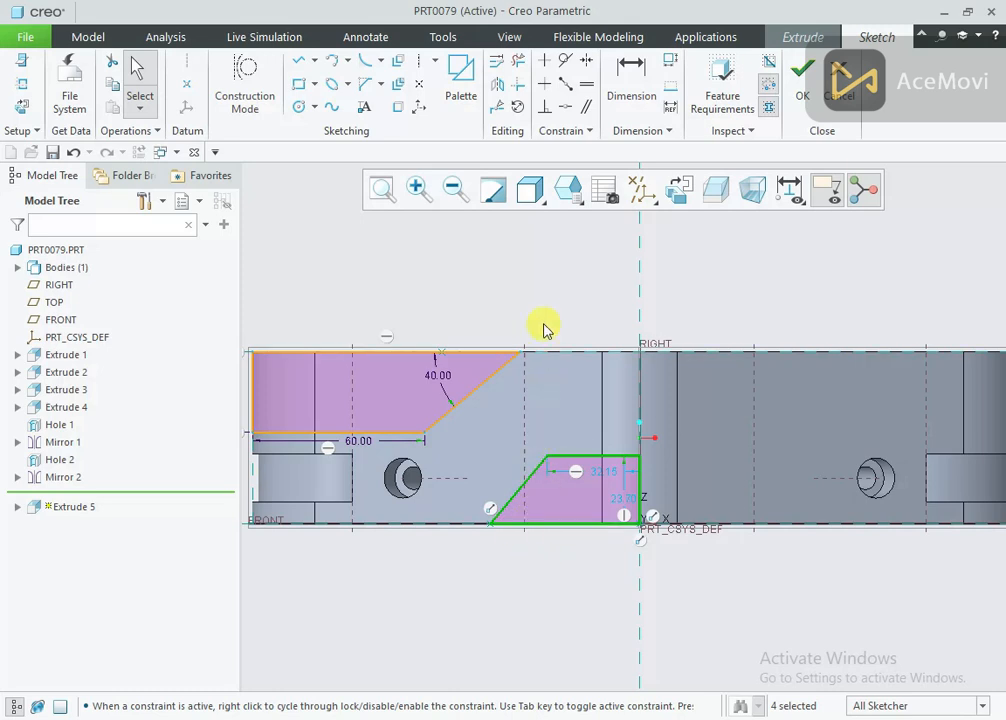
Step: Constrain the second profile's slanted side parallel to the first profile's slanted line
right_click(532, 274)
key(Escape)
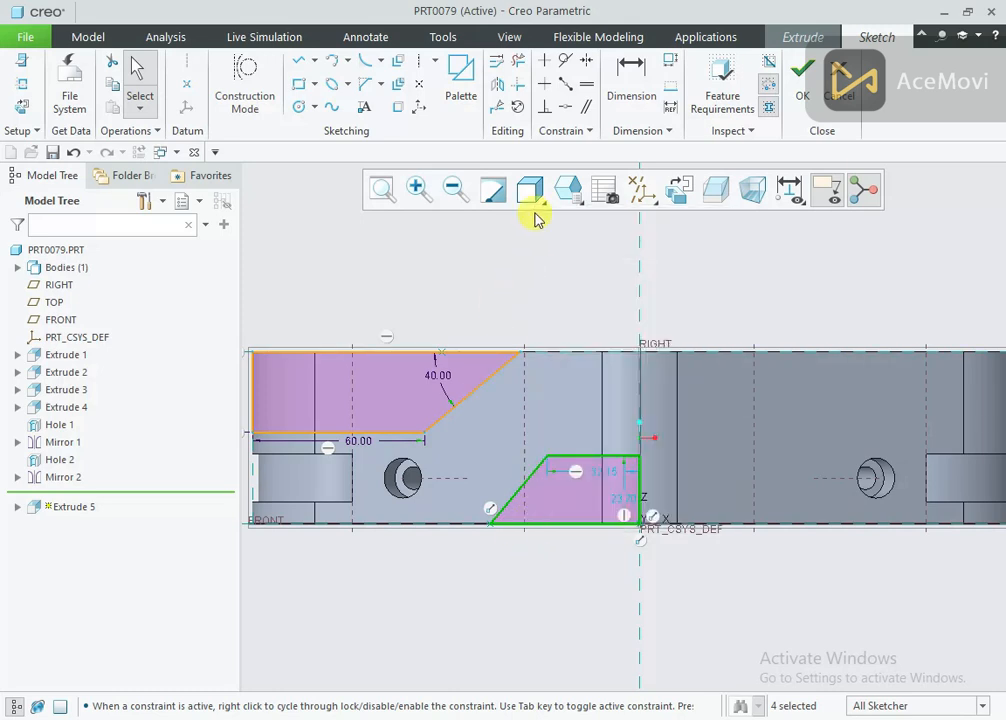
click(585, 107)
click(474, 391)
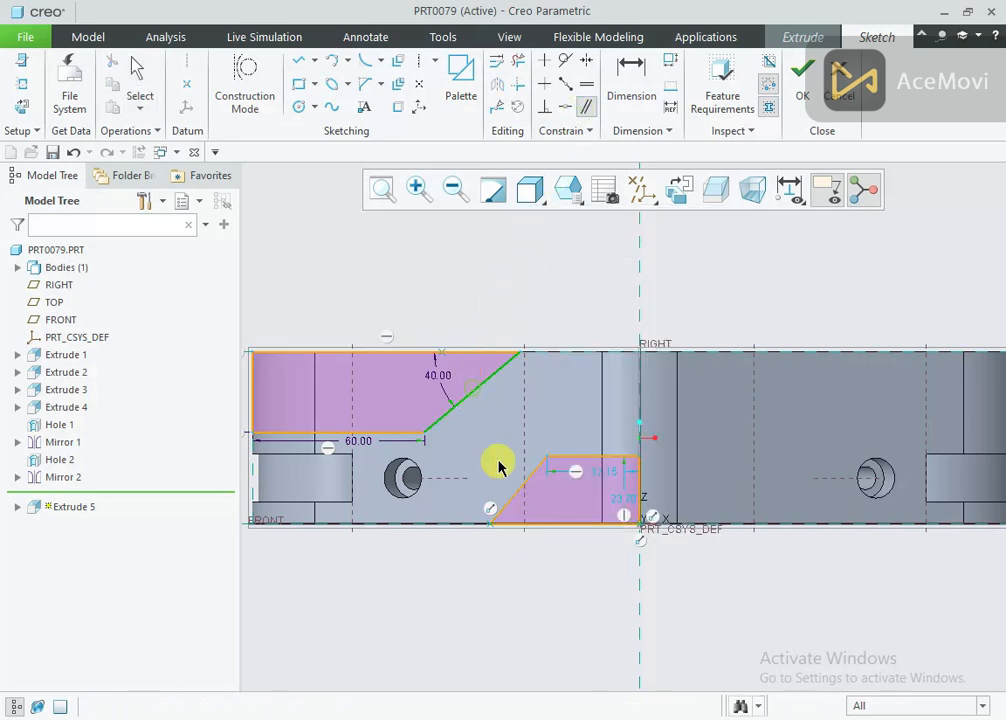
click(517, 494)
scroll(576, 342, up, 1)
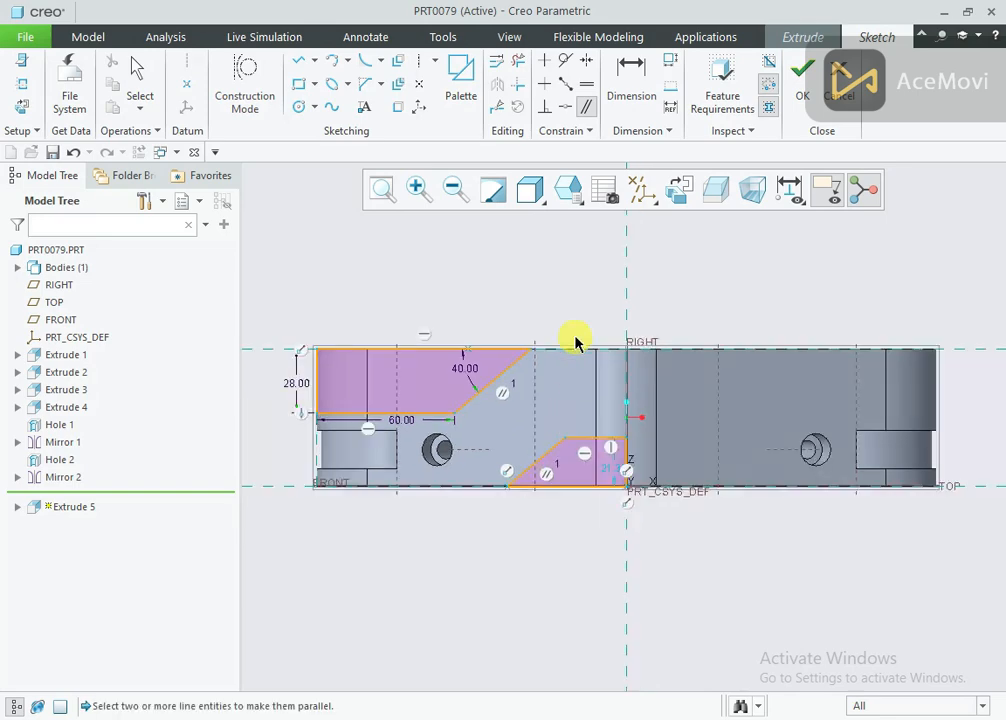
Step: Dimension the distance between the two slanted lines, deleting the Point On Entity constraint to resolve the conflict
right_click(561, 304)
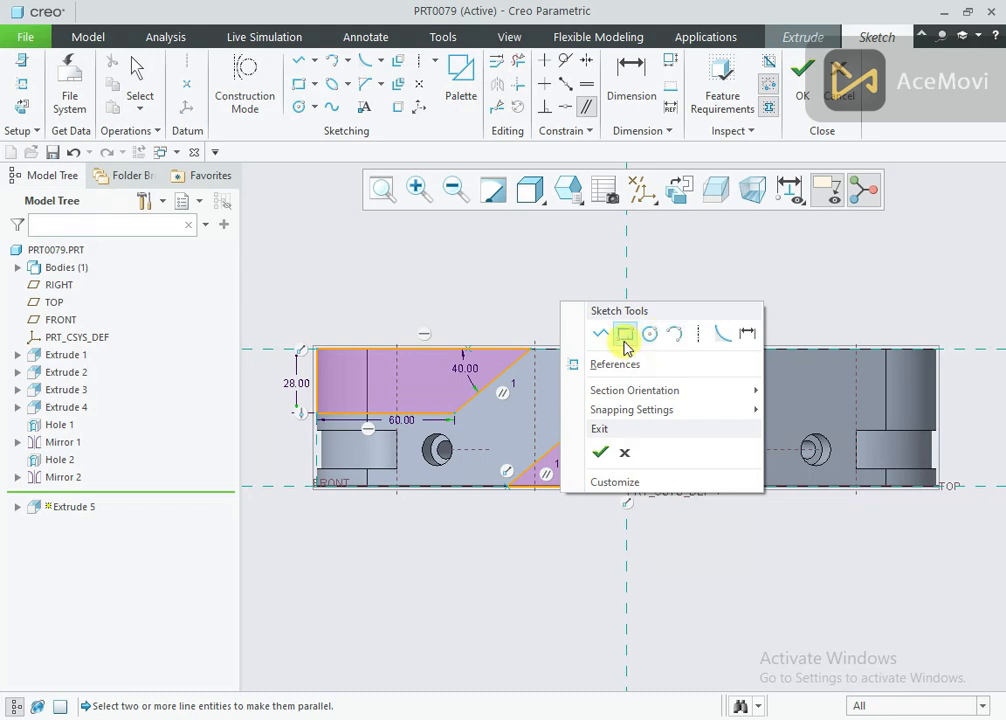
click(747, 333)
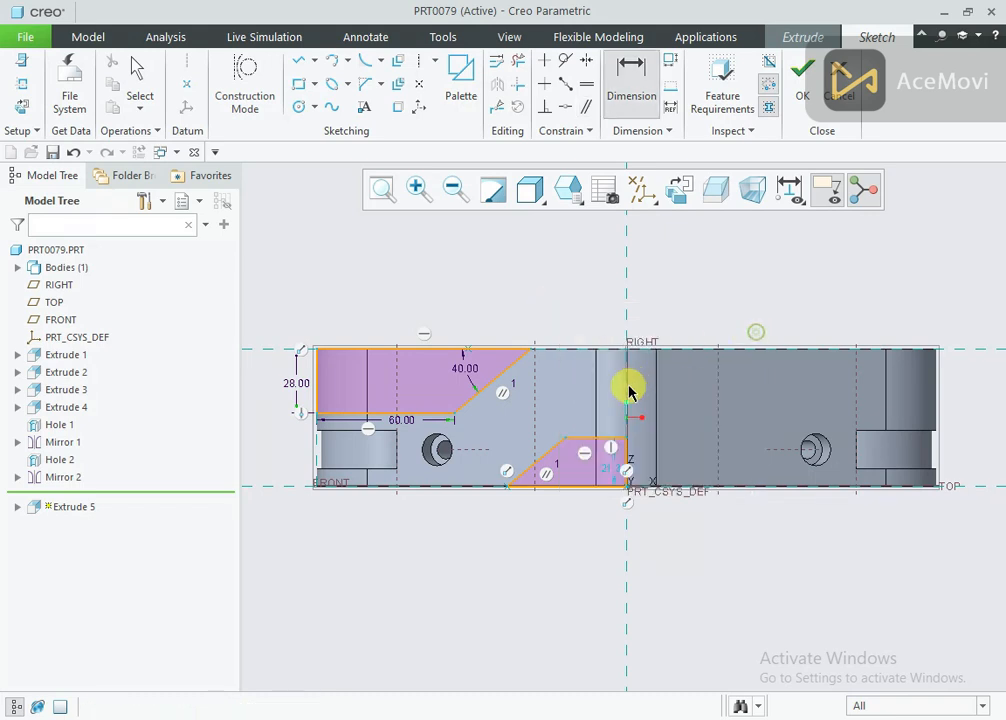
click(543, 460)
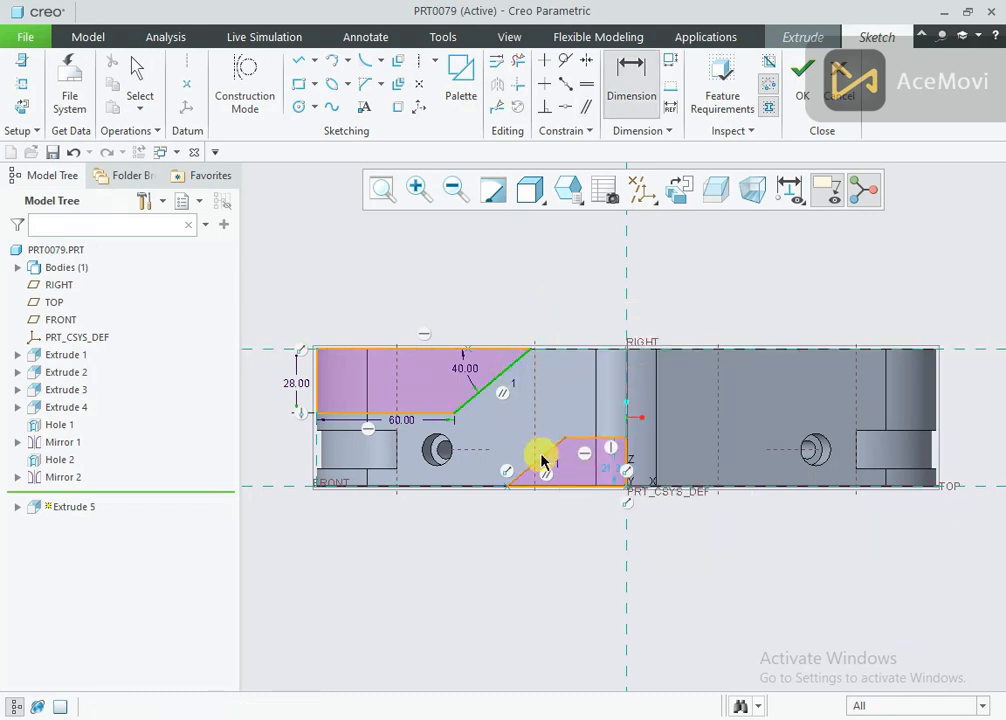
middle_click(514, 425)
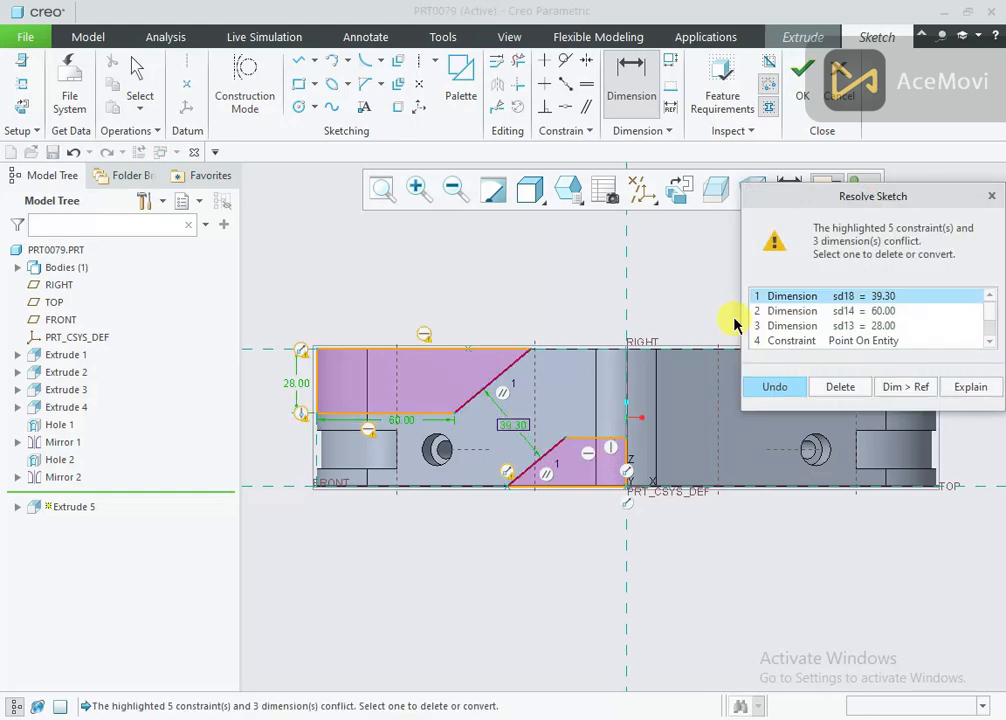
click(853, 341)
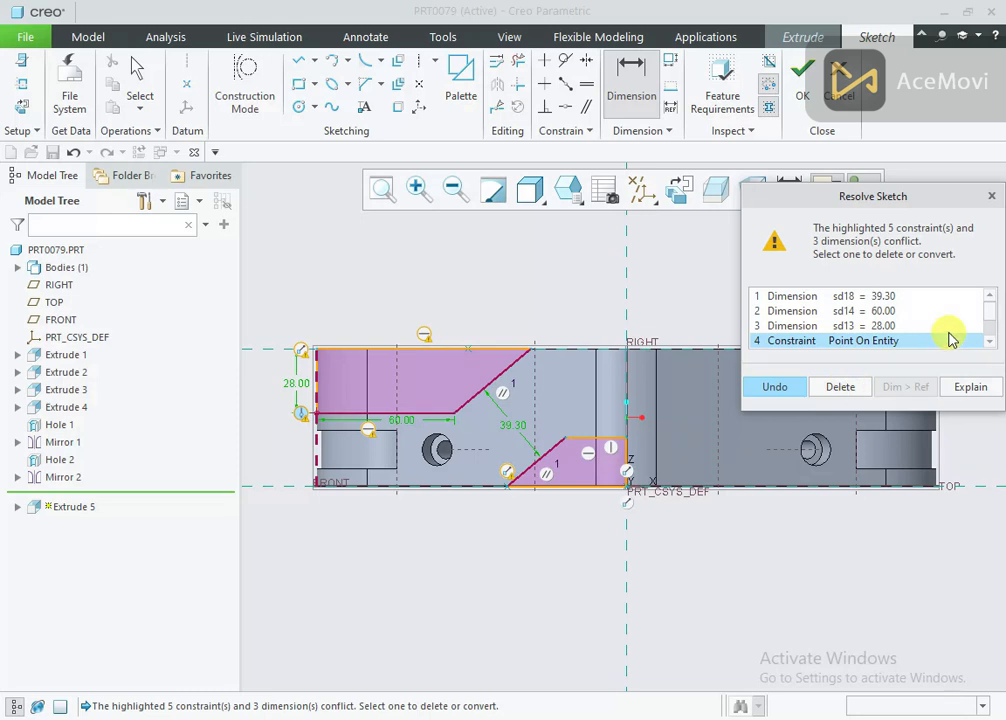
scroll(990, 341, down, 4)
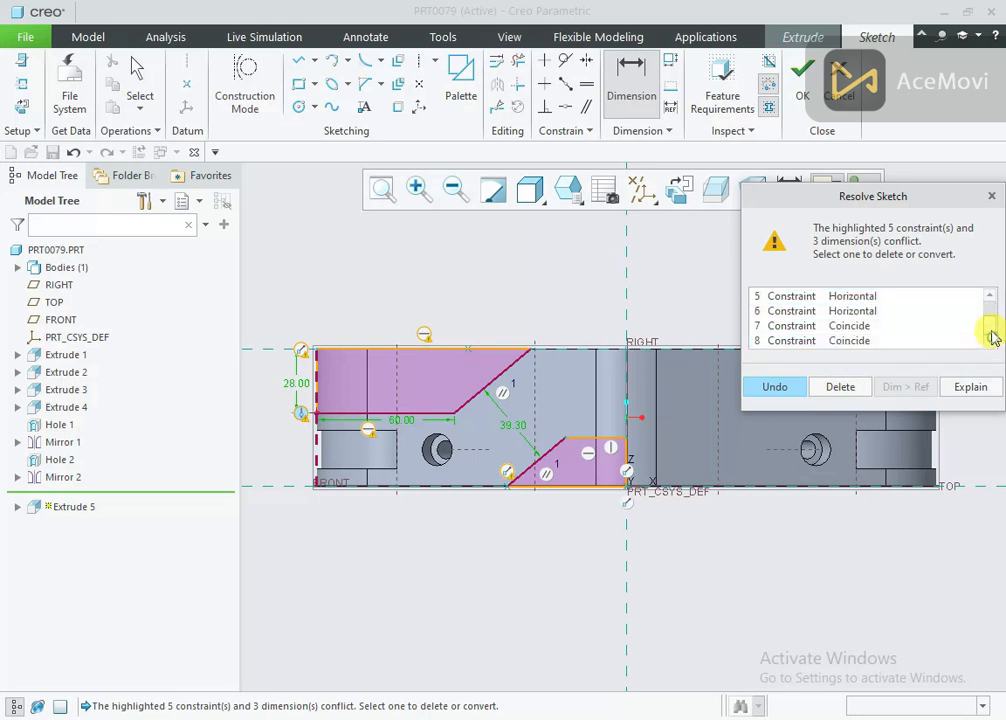
drag(992, 338, 988, 314)
click(839, 386)
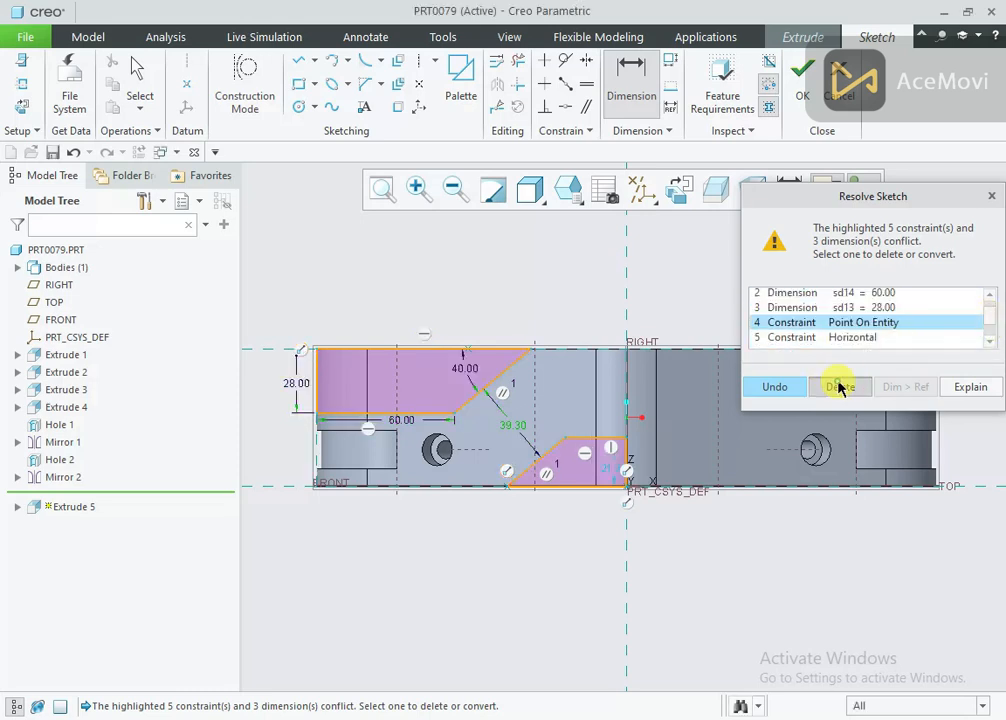
Step: Try to set the distance between the two slanted lines to 32, then undo the spacing dimension
double_click(522, 420)
text(32)
click(518, 416)
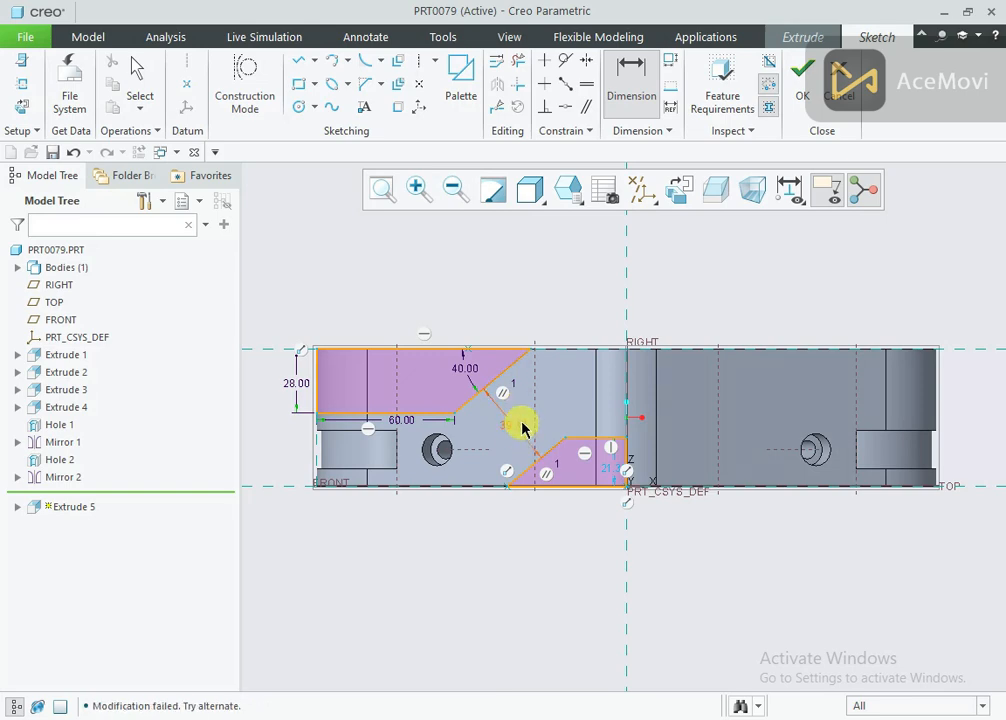
middle_click(532, 397)
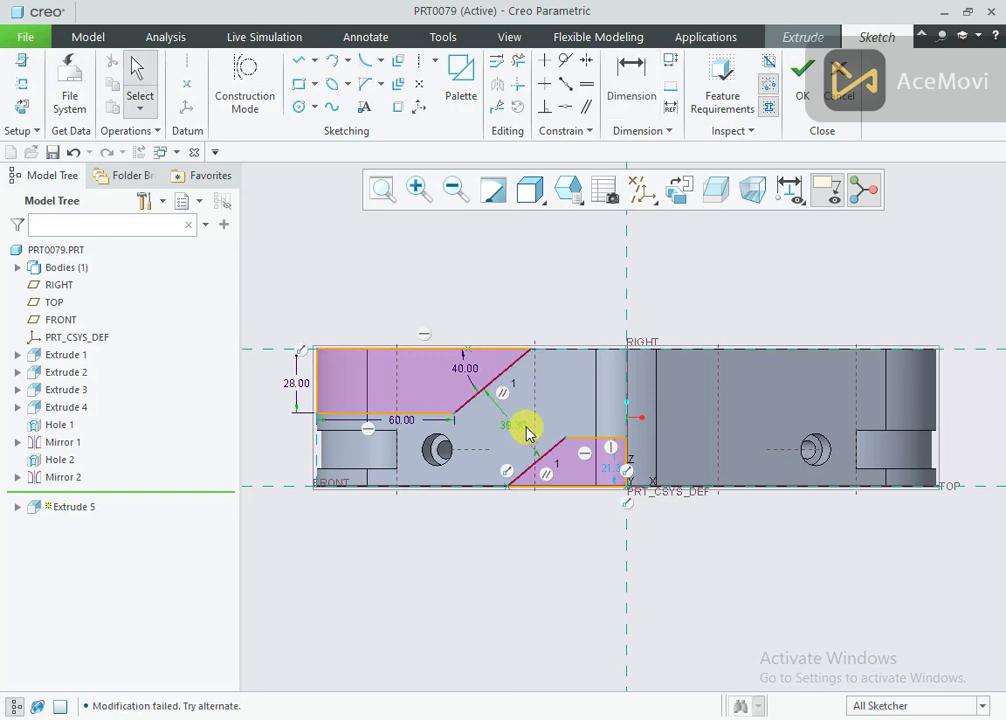
key(Return)
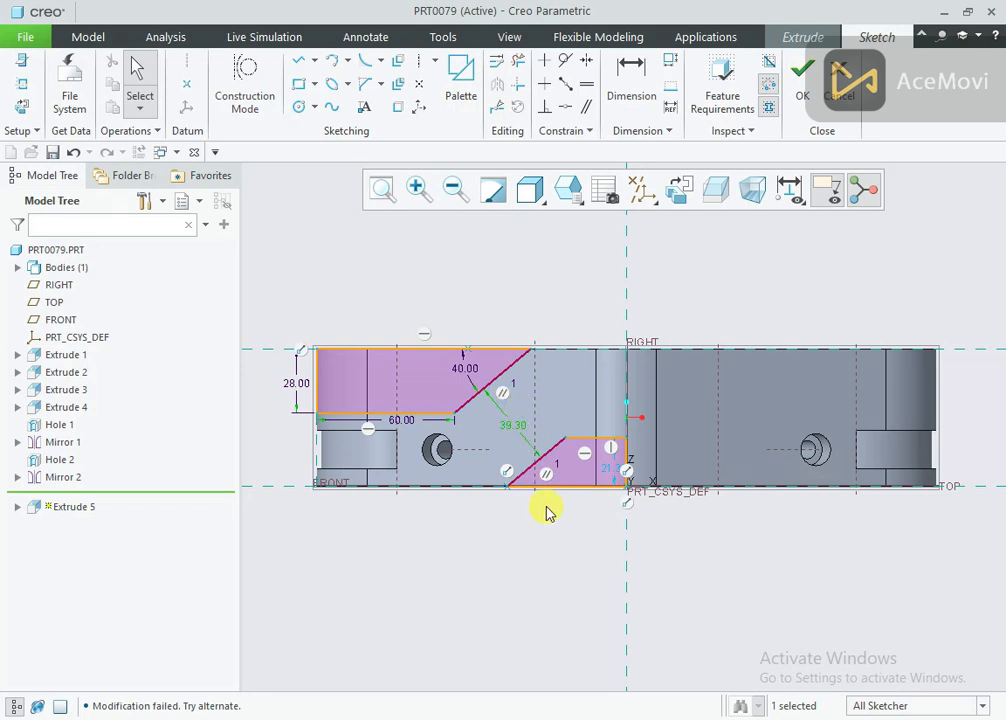
scroll(547, 512, down, 1)
click(596, 518)
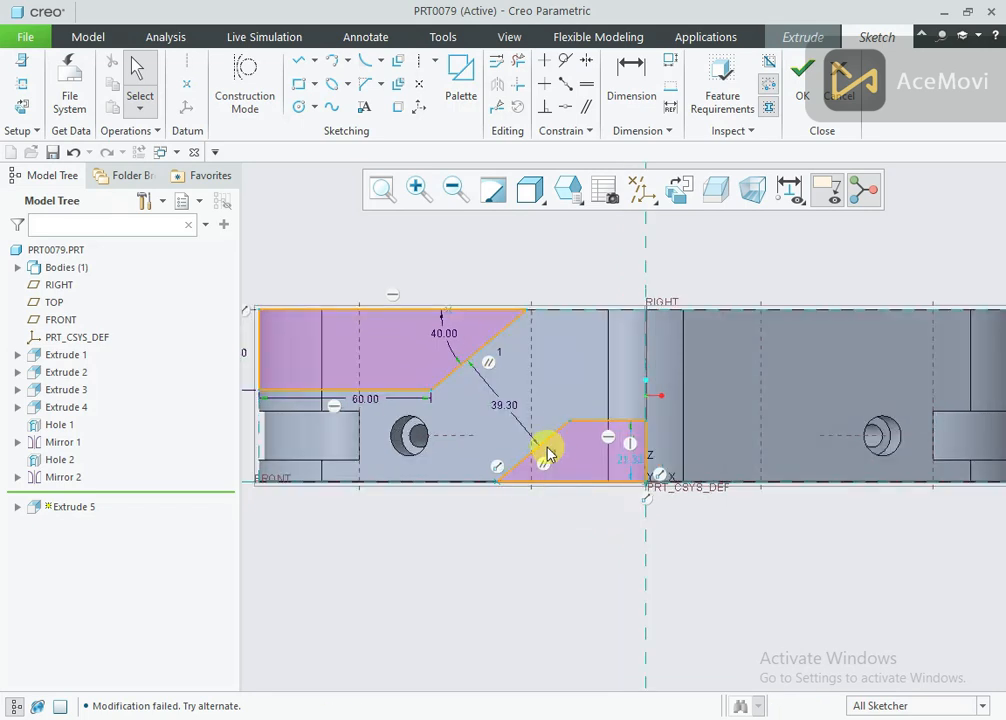
mouse_move(545, 447)
mouse_down()
mouse_move(530, 424)
mouse_move(548, 447)
mouse_up()
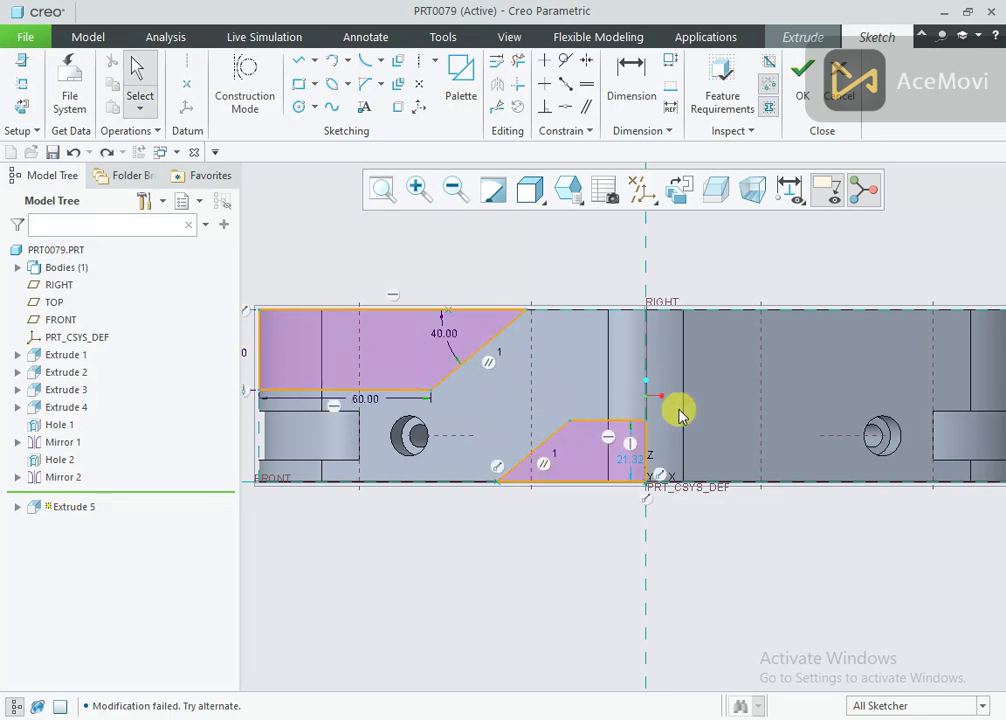
Step: Delete the lower four-sided profile and hide the datum features
drag(678, 411, 501, 512)
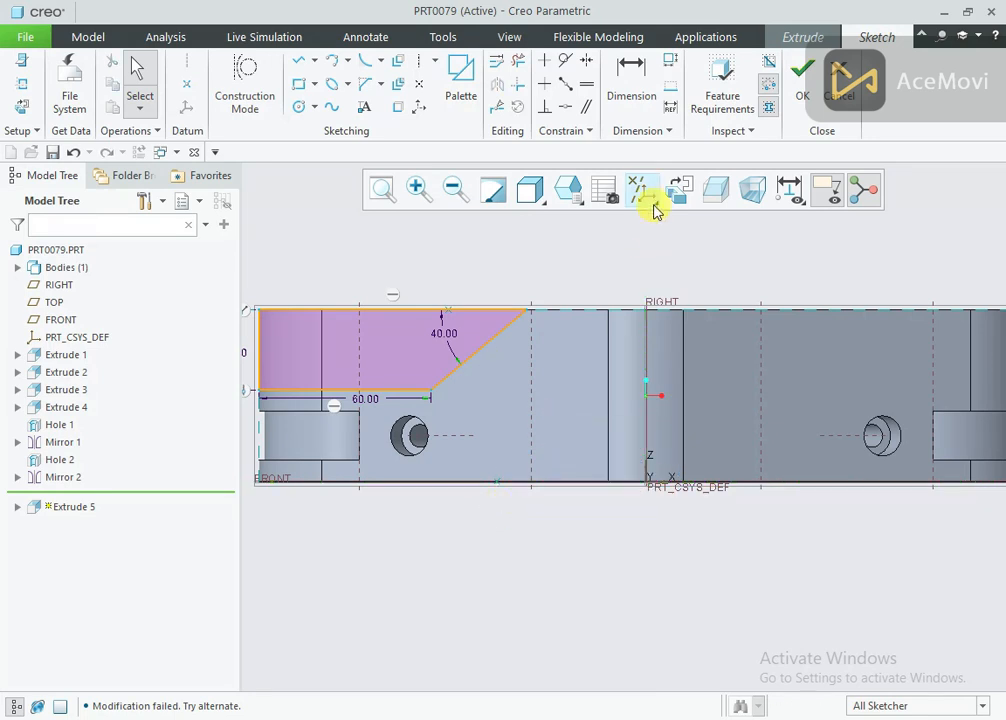
click(654, 211)
click(655, 218)
Step: Add a vertical centerline through the midpoint of the part's upper edge
right_click(568, 254)
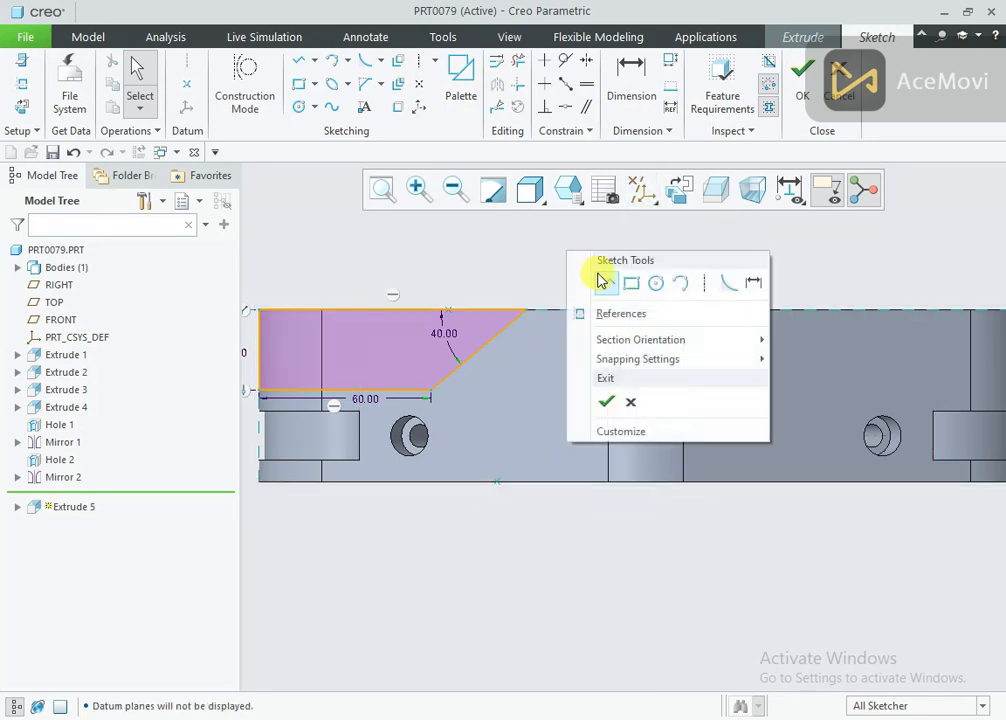
click(705, 283)
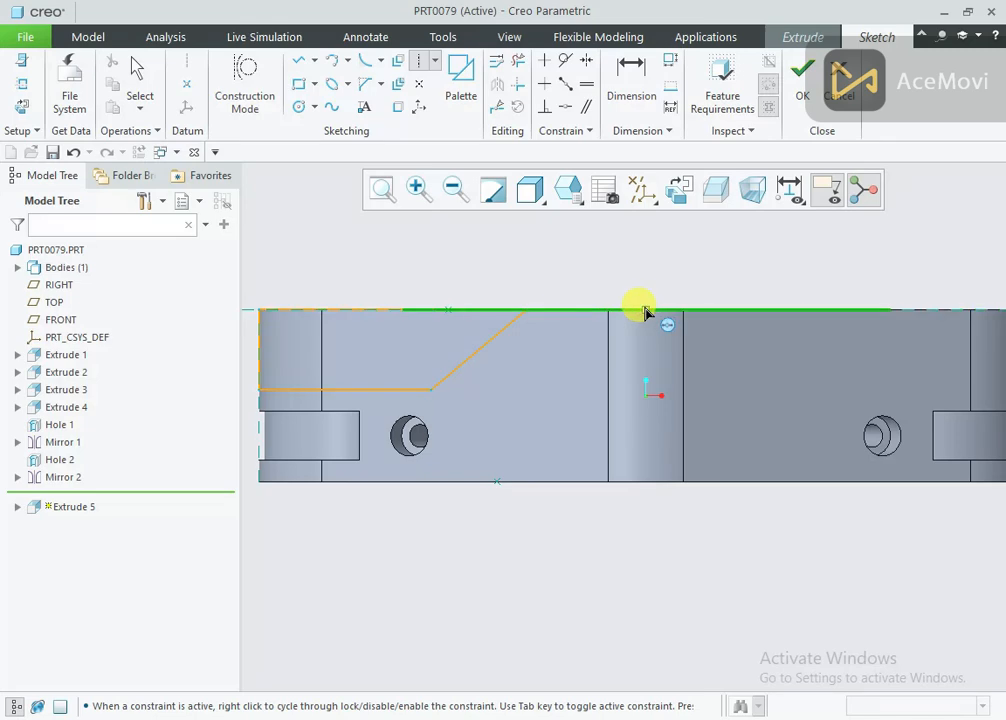
middle_click(669, 274)
Step: Sketch a closed four-sided profile left of the centerline on the part's lower edge, about 24 high, 38 long on top and 72 below
right_click(667, 270)
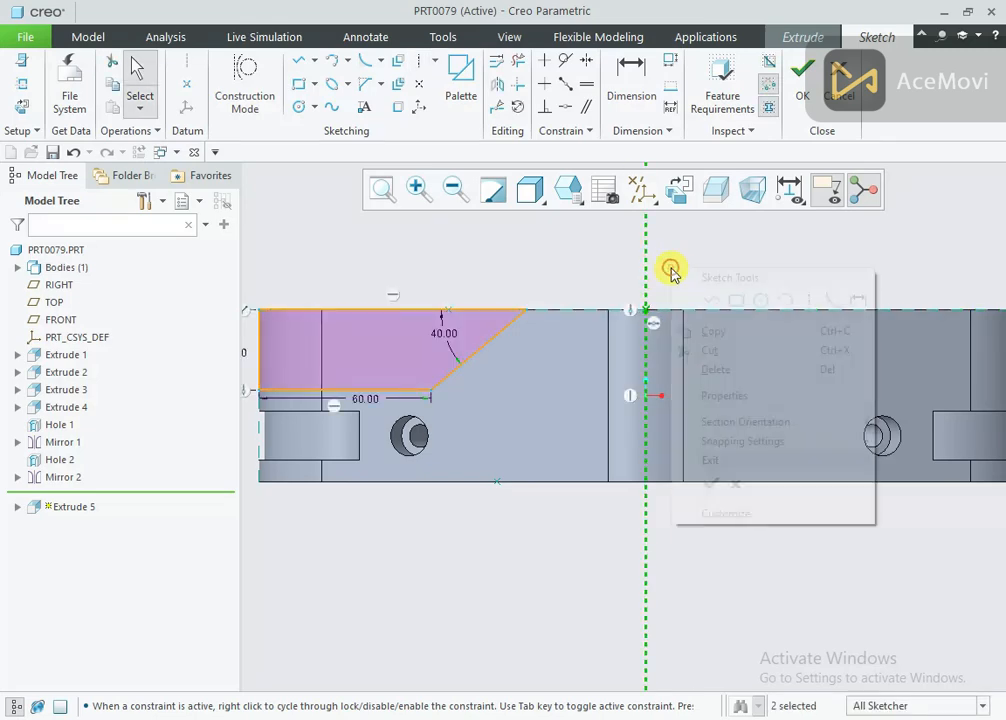
click(705, 292)
click(646, 480)
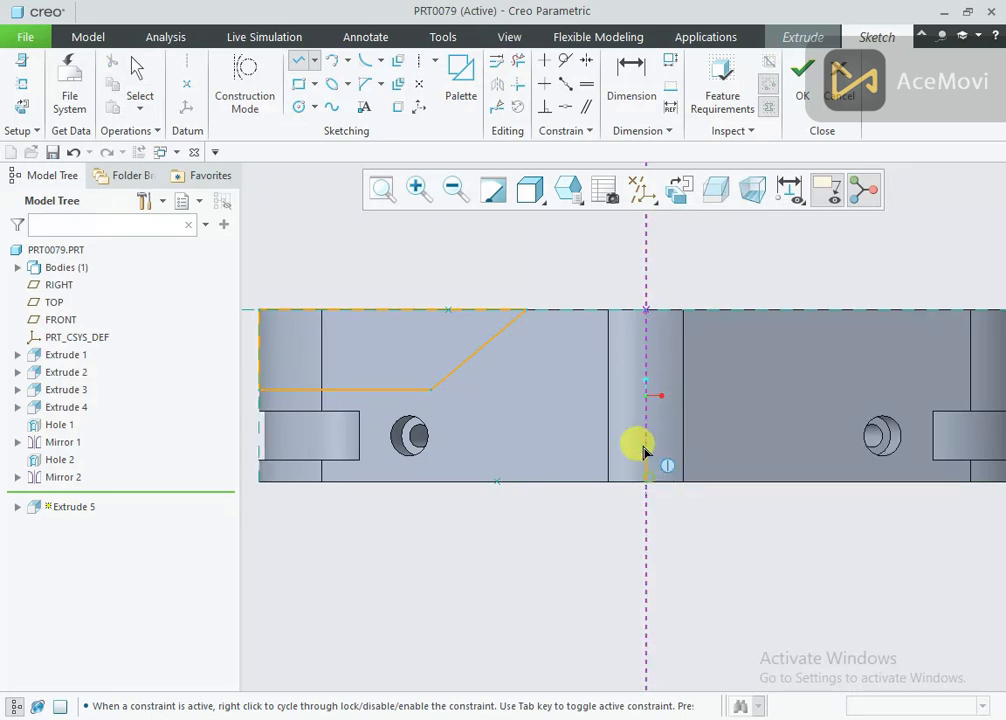
click(646, 414)
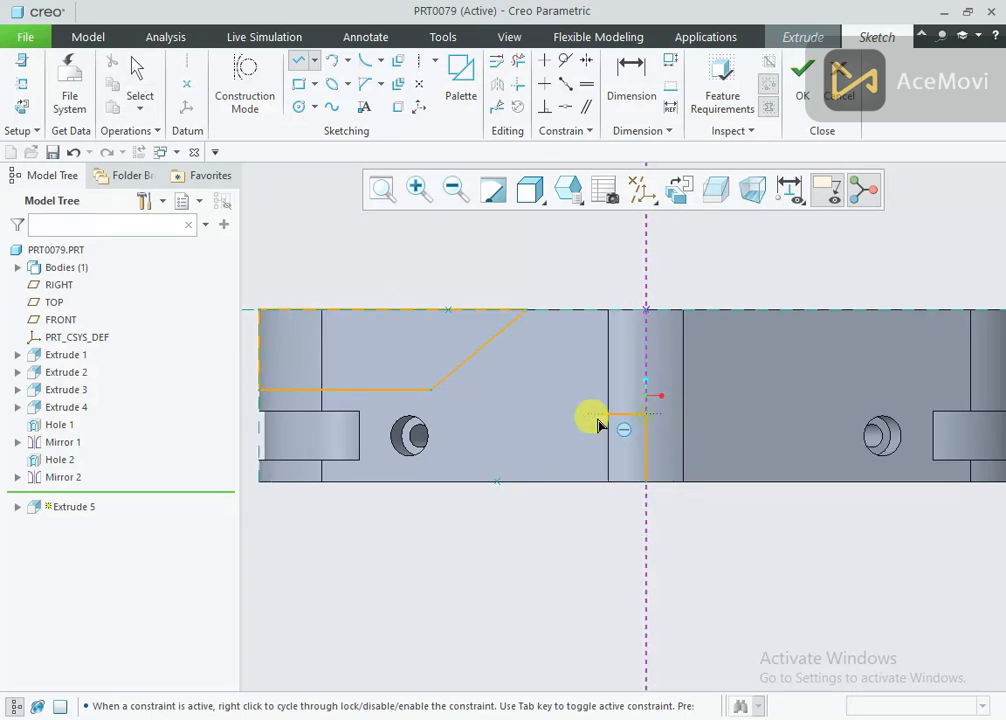
click(538, 420)
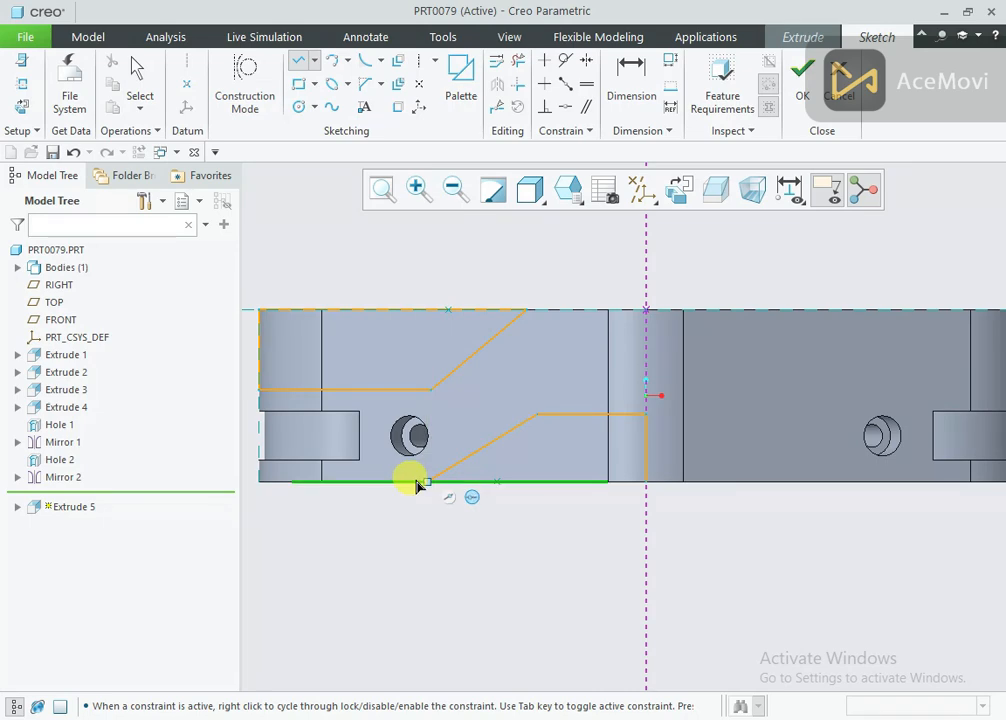
scroll(478, 484, up, 4)
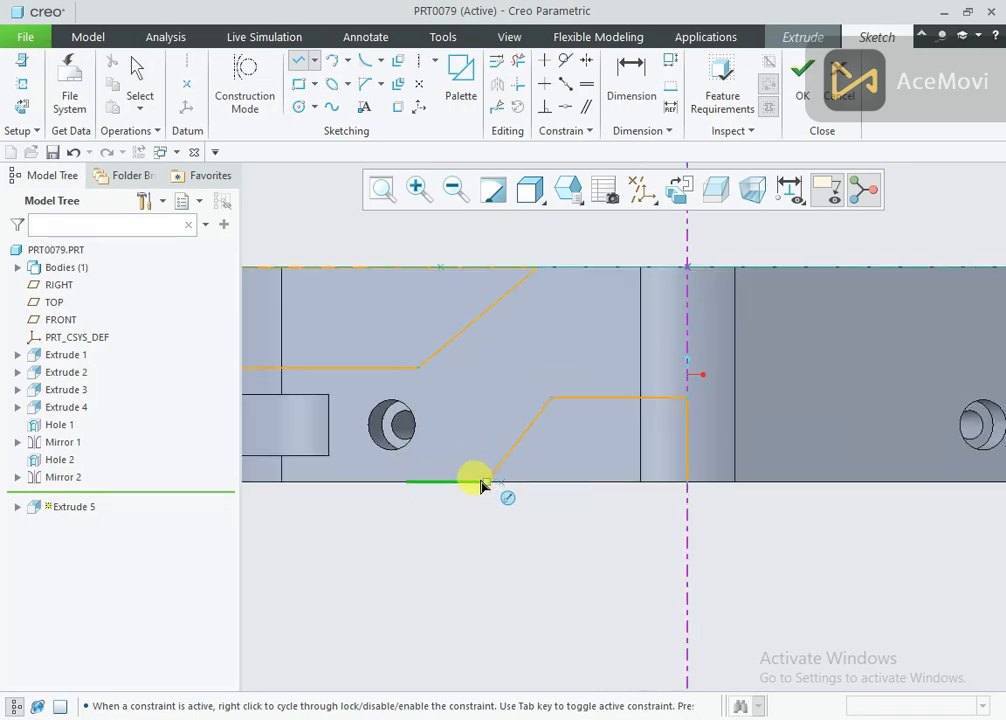
click(400, 484)
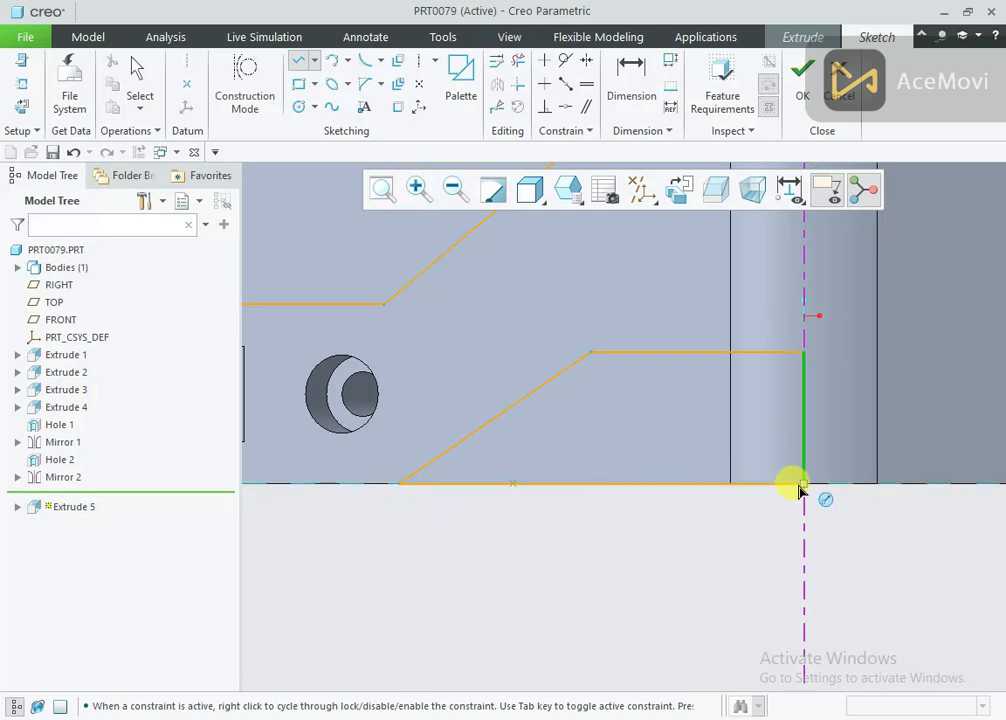
click(802, 484)
middle_click(669, 510)
scroll(620, 512, down, 1)
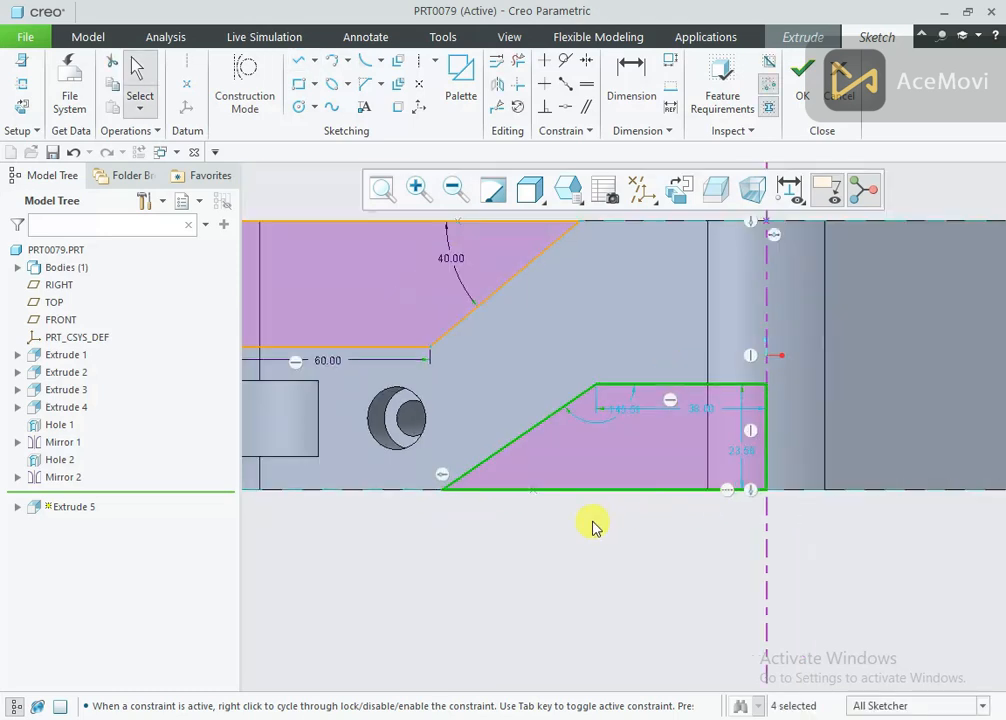
Step: Delete the constraint at the new profile's lower left corner and make its slanted side parallel to the upper profile's slanted line
click(444, 477)
key(Delete)
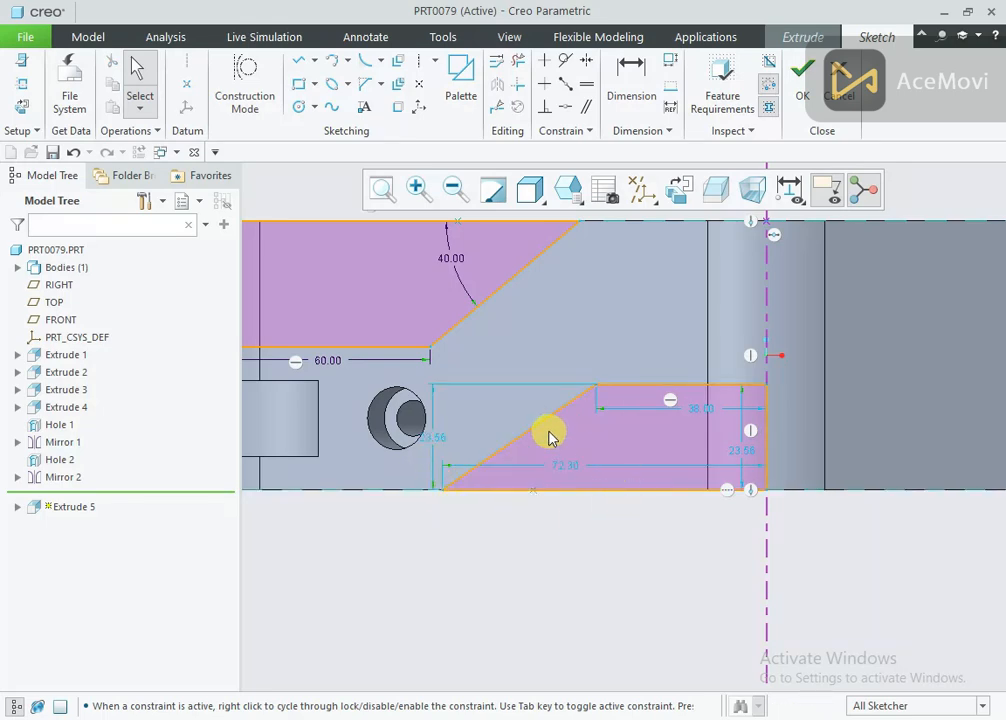
click(498, 296)
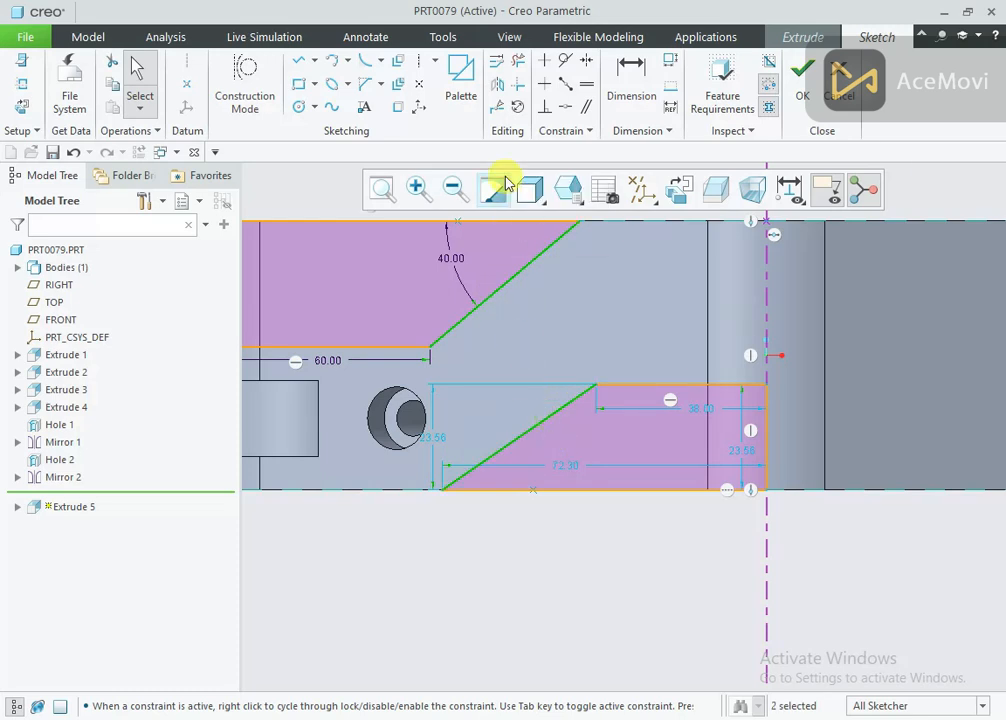
click(587, 106)
scroll(546, 484, up, 2)
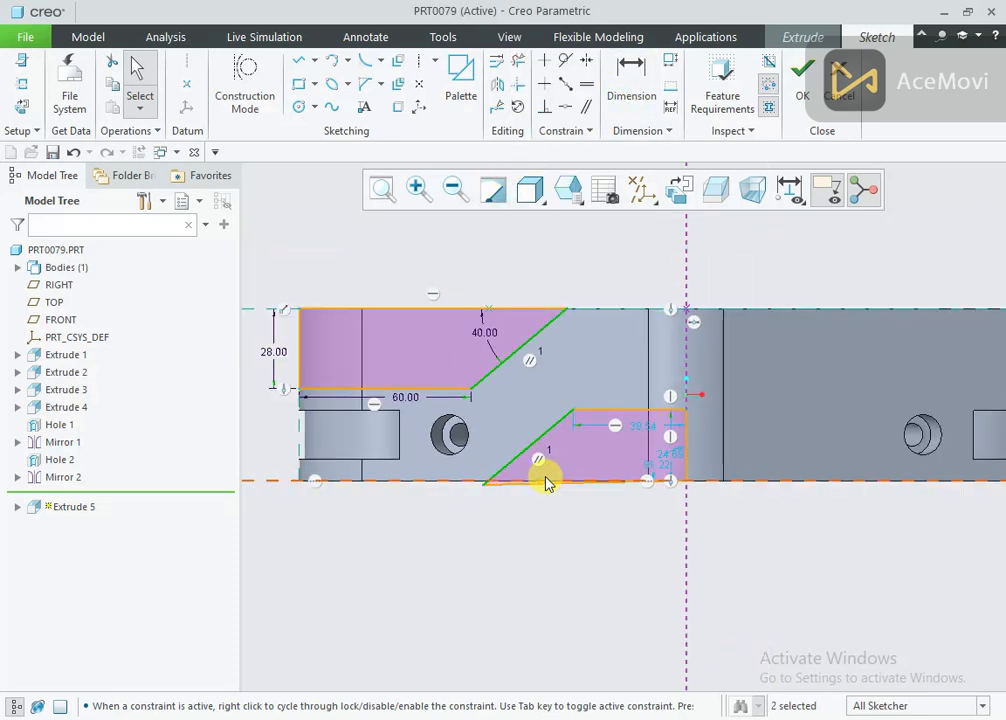
Step: Dimension the distance between the two parallel slanted lines at 32
right_click(558, 537)
click(731, 555)
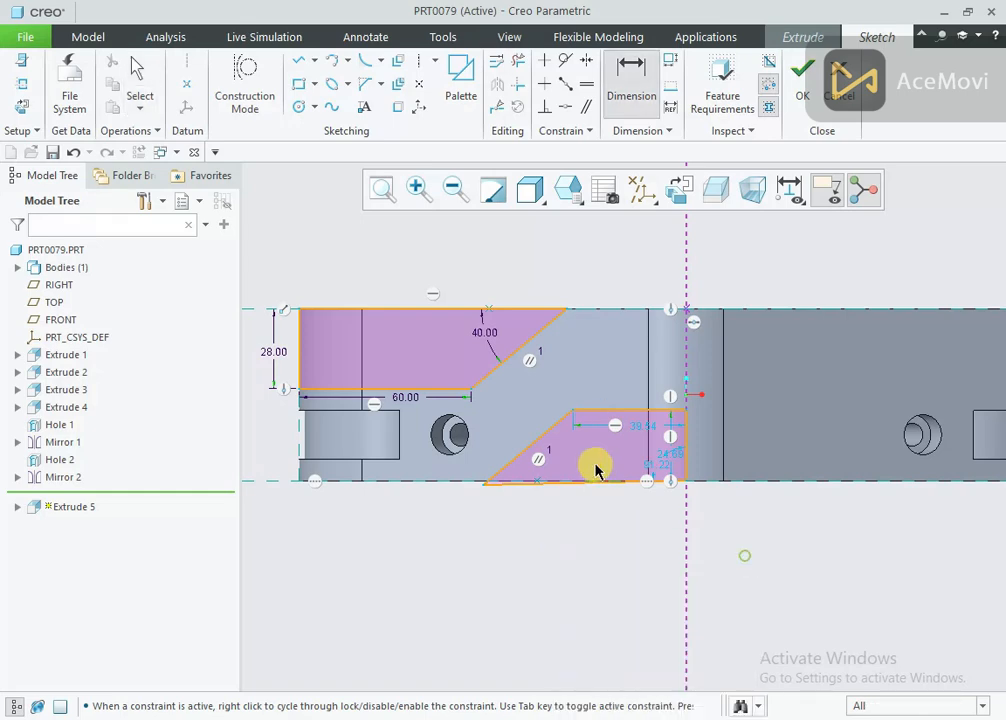
click(546, 434)
click(498, 362)
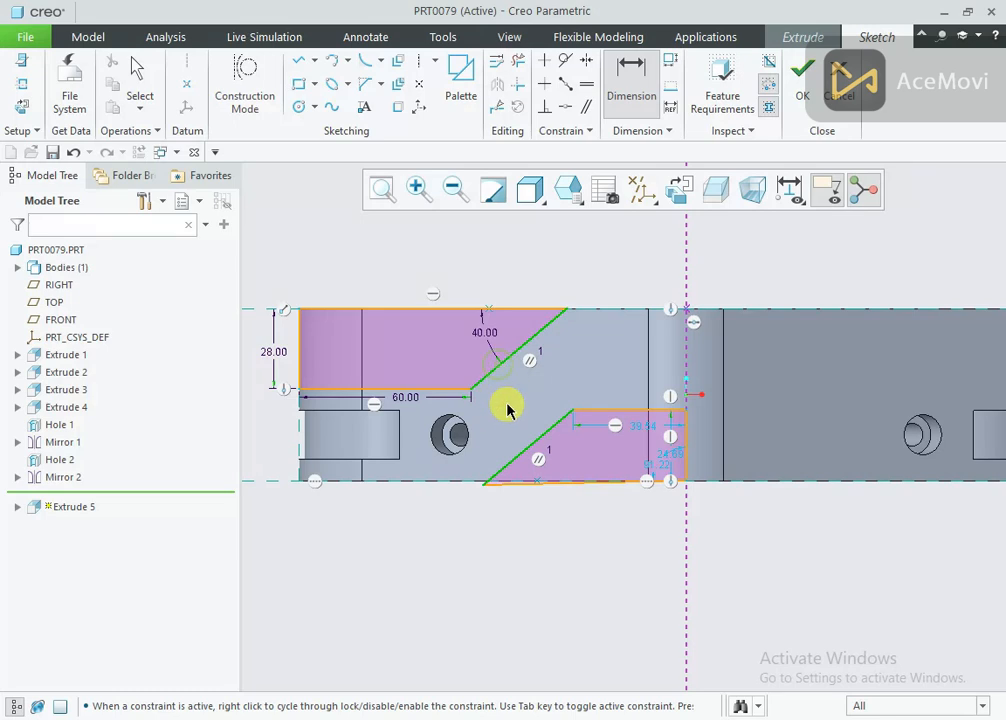
middle_click(507, 404)
text(32)
key(Return)
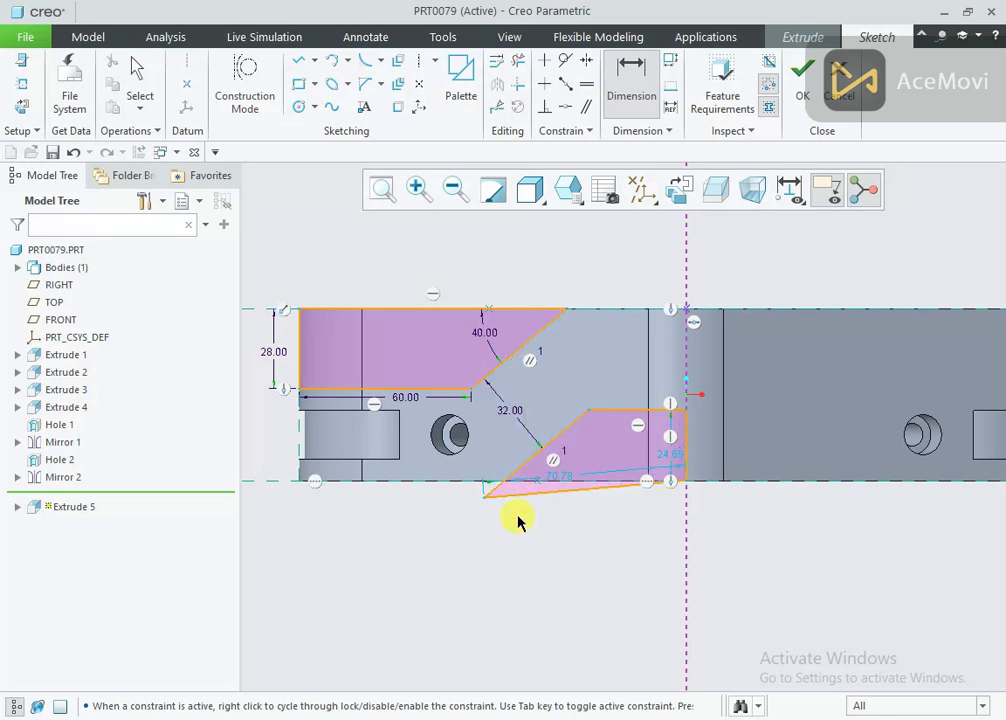
Step: Make the lower profile's bottom edge coincident with the part's lower horizontal reference
click(565, 106)
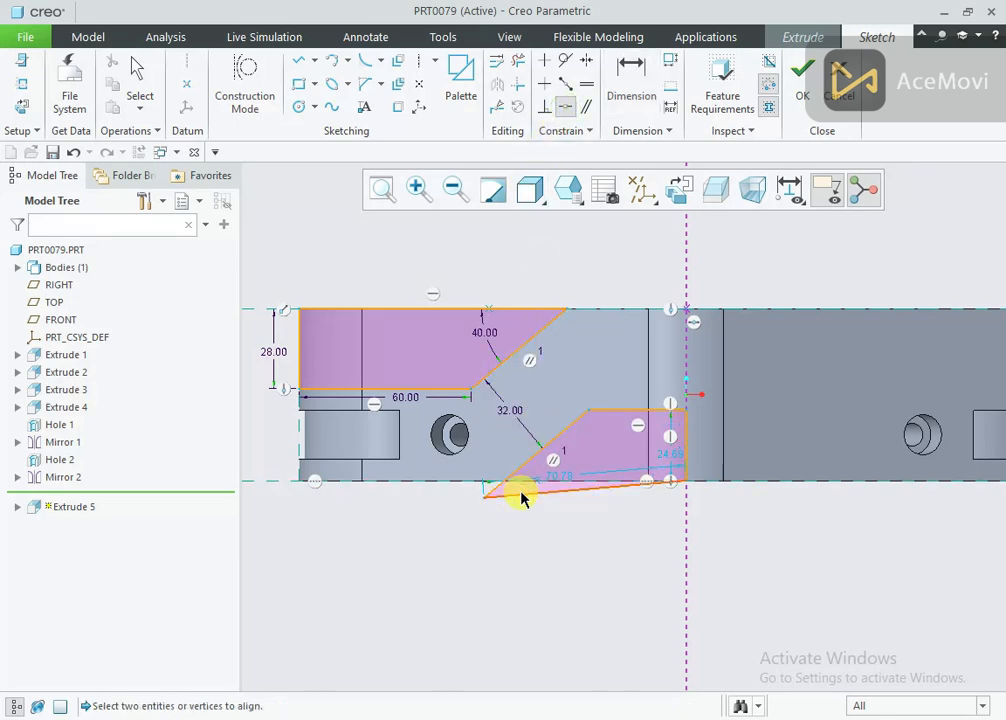
click(521, 496)
click(494, 481)
middle_click(521, 512)
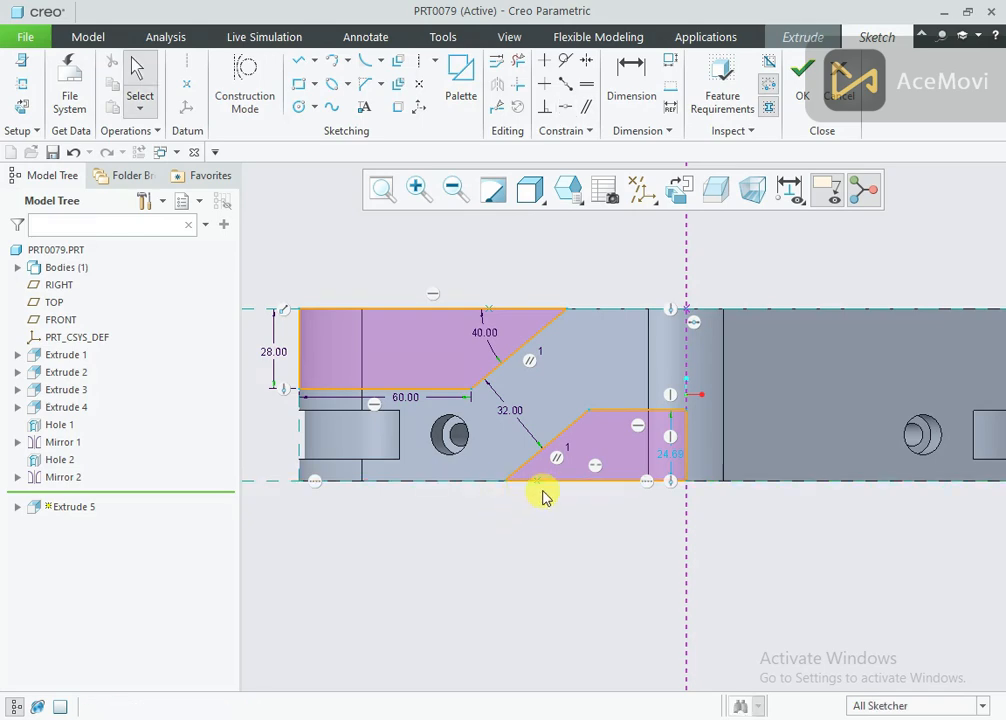
Step: Dimension the lower profile's top edge at 32 from the part's upper horizontal reference
right_click(577, 278)
click(757, 306)
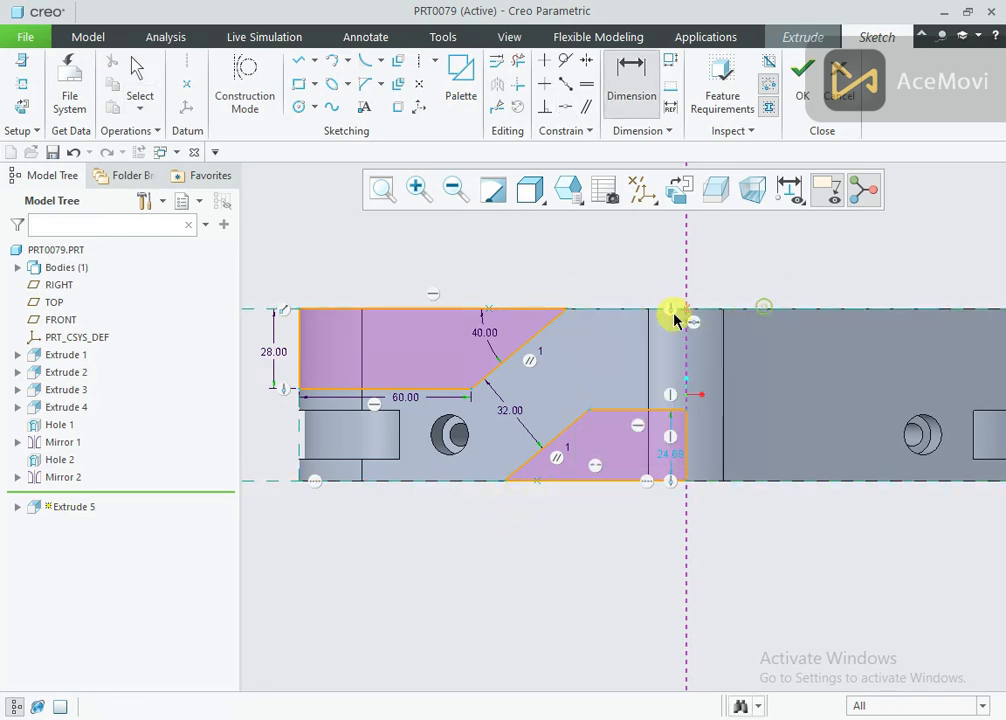
click(651, 311)
click(635, 410)
middle_click(618, 362)
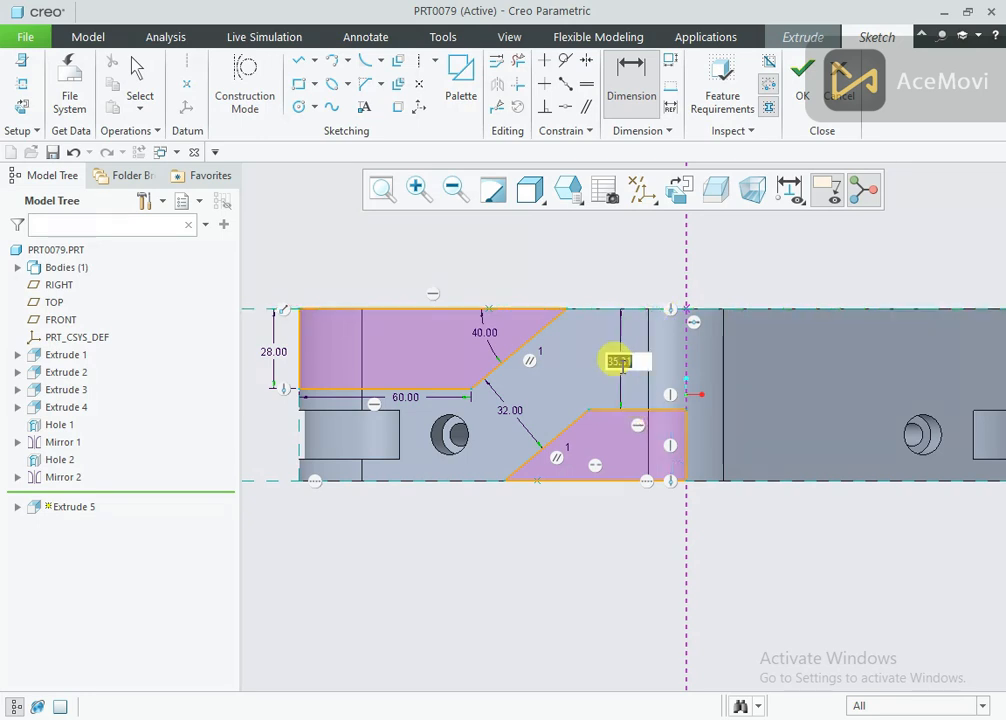
text(32)
key(Return)
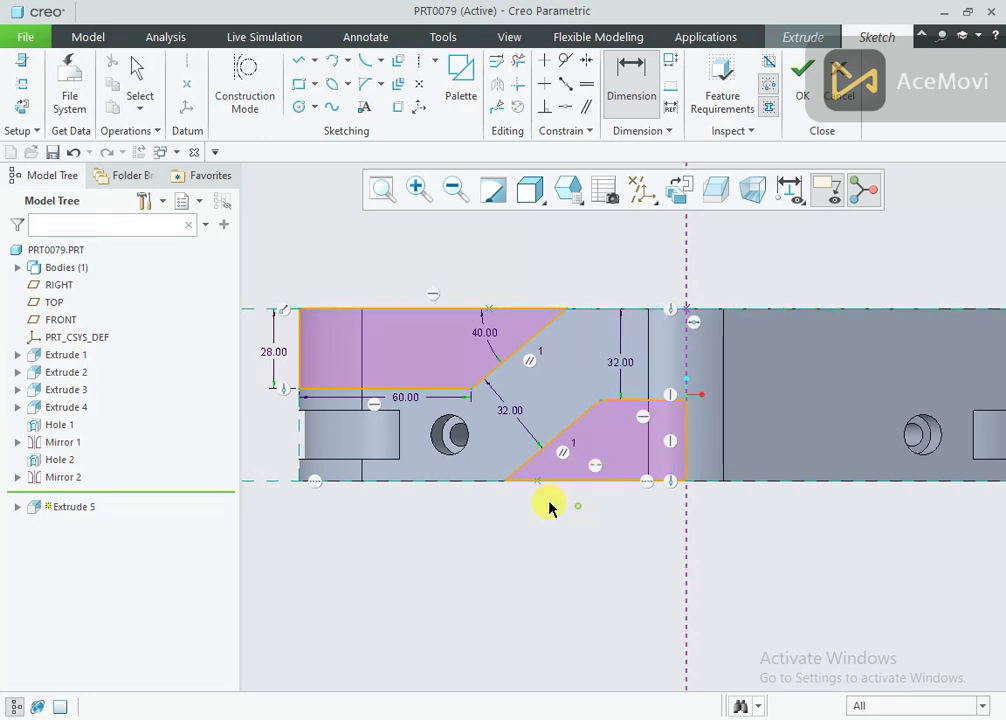
scroll(549, 508, up, 1)
middle_click(590, 508)
Step: Delete the lower profile's vertical side on the centerline and mirror its remaining three lines about the vertical centerline
scroll(599, 502, down, 1)
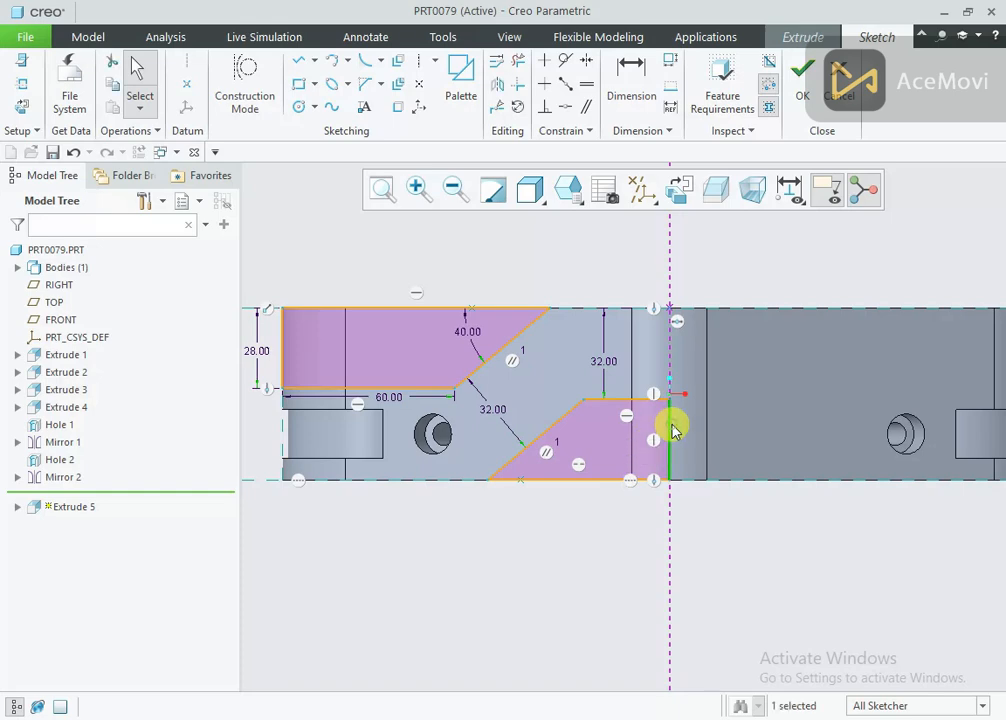
key(Delete)
drag(687, 386, 492, 500)
click(498, 86)
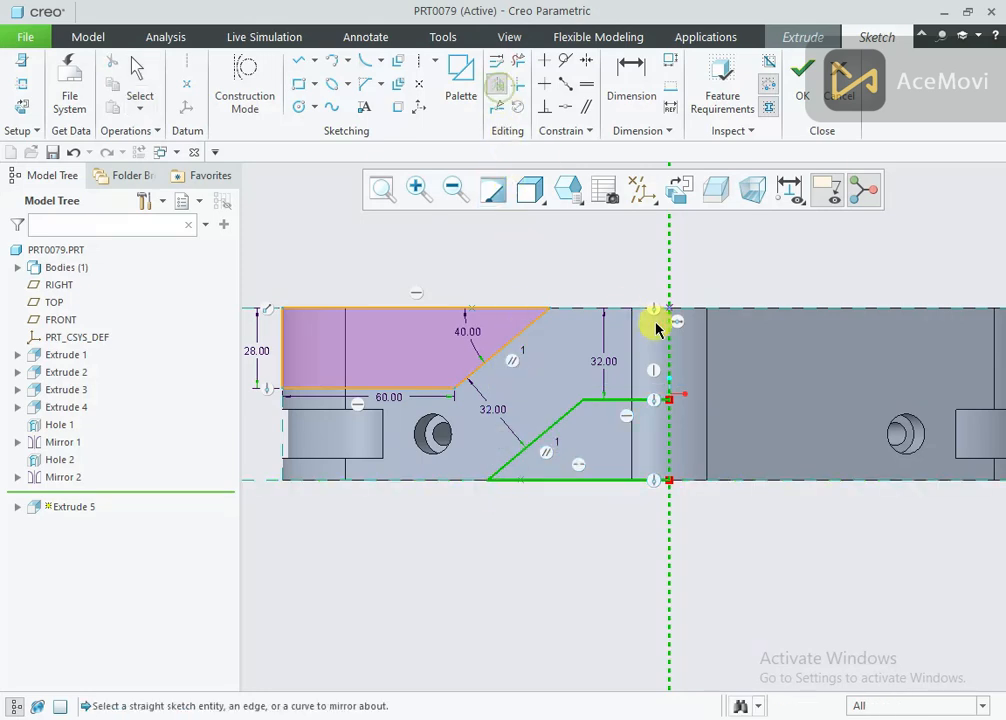
click(668, 295)
scroll(596, 303, down, 1)
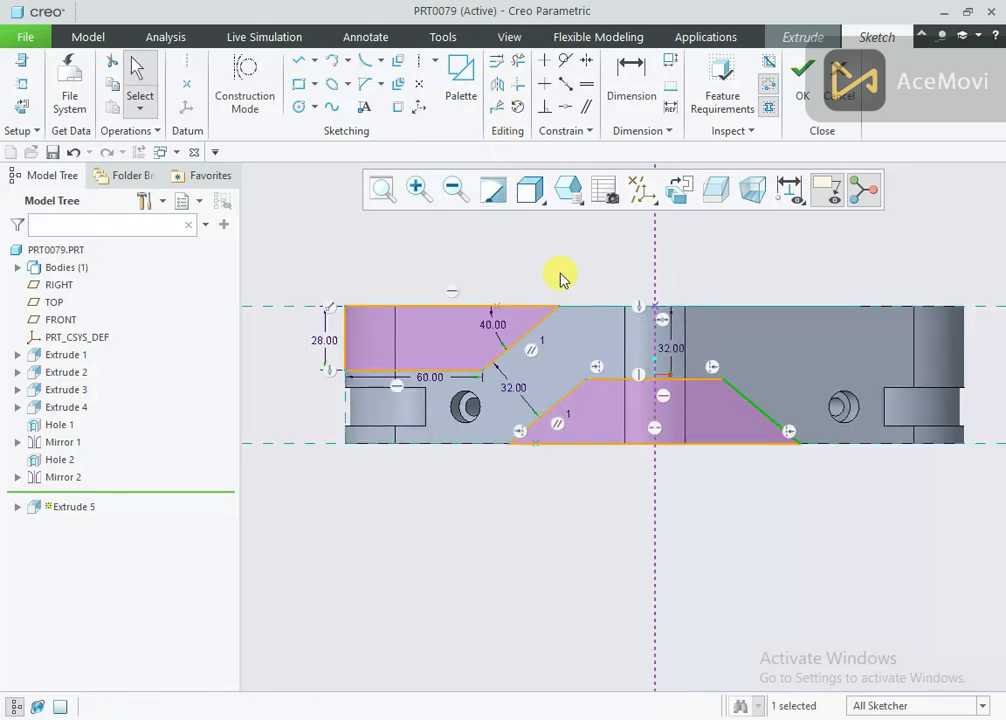
Step: Mirror the upper left four-sided profile about the vertical centerline and return to the 2D sketch orientation
mouse_move(559, 271)
mouse_down()
mouse_move(444, 283)
mouse_move(330, 386)
mouse_up()
click(500, 87)
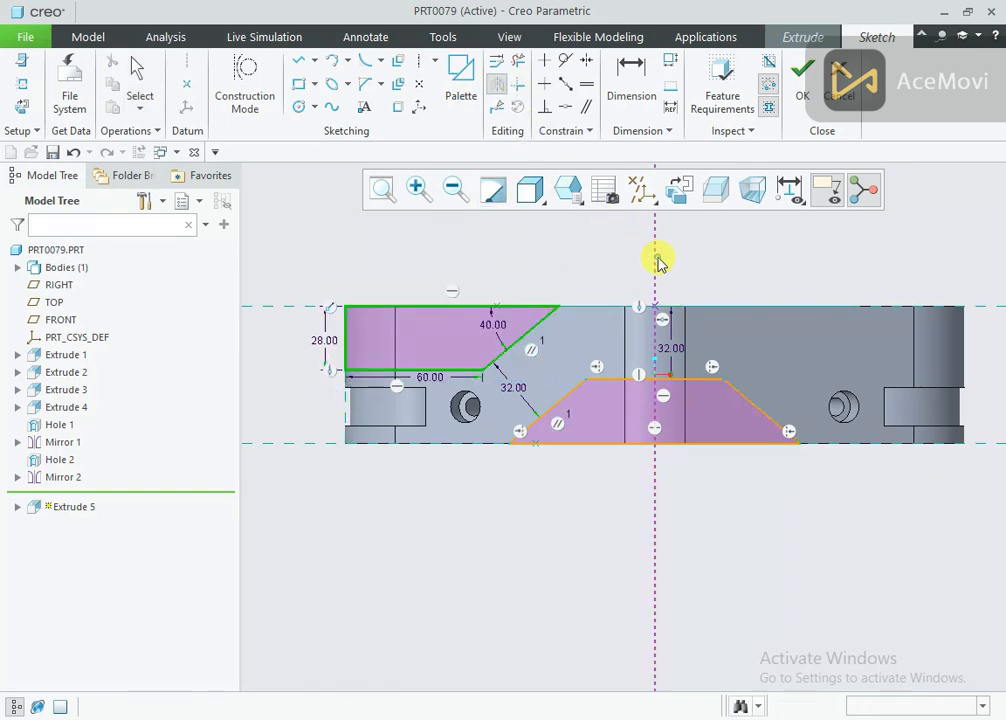
click(656, 262)
mouse_move(603, 272)
middle_down()
mouse_move(591, 314)
mouse_move(555, 299)
mouse_move(578, 422)
middle_up()
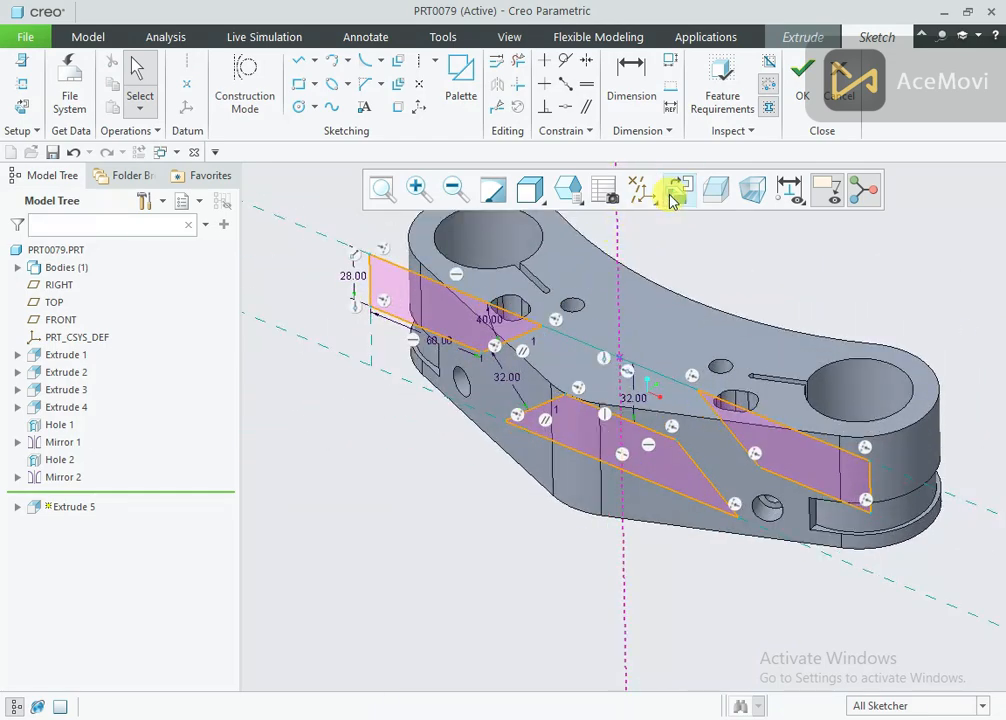
click(677, 190)
scroll(608, 405, up, 2)
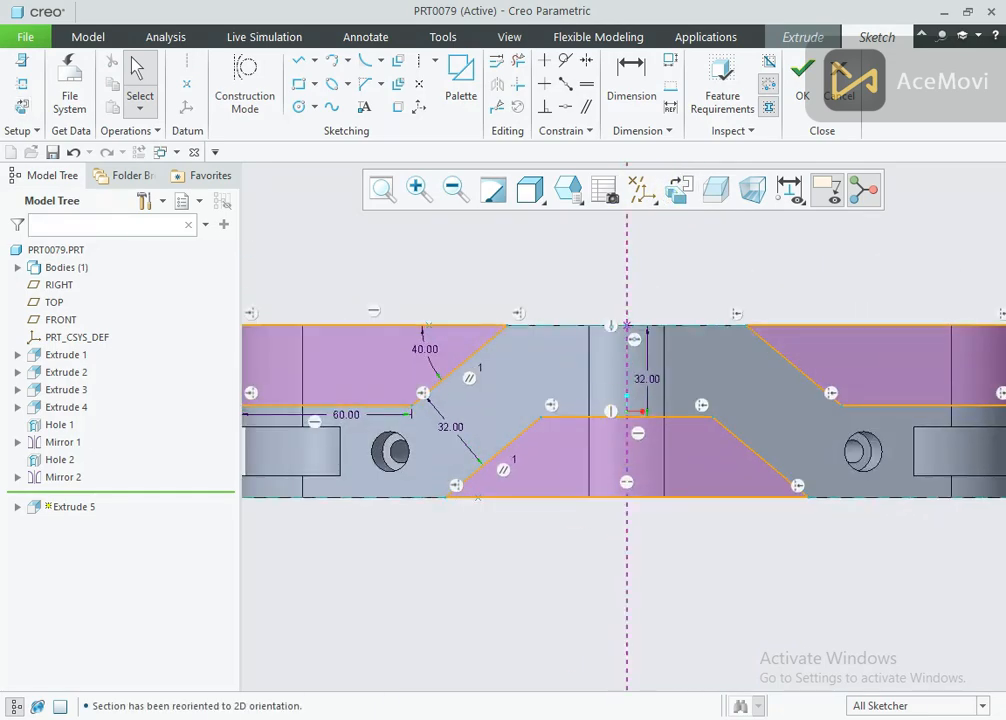
Step: Check the fillet radius in the reference drawing and fillet the lower profile's upper left corner with radius 19
key(alt+Tab)
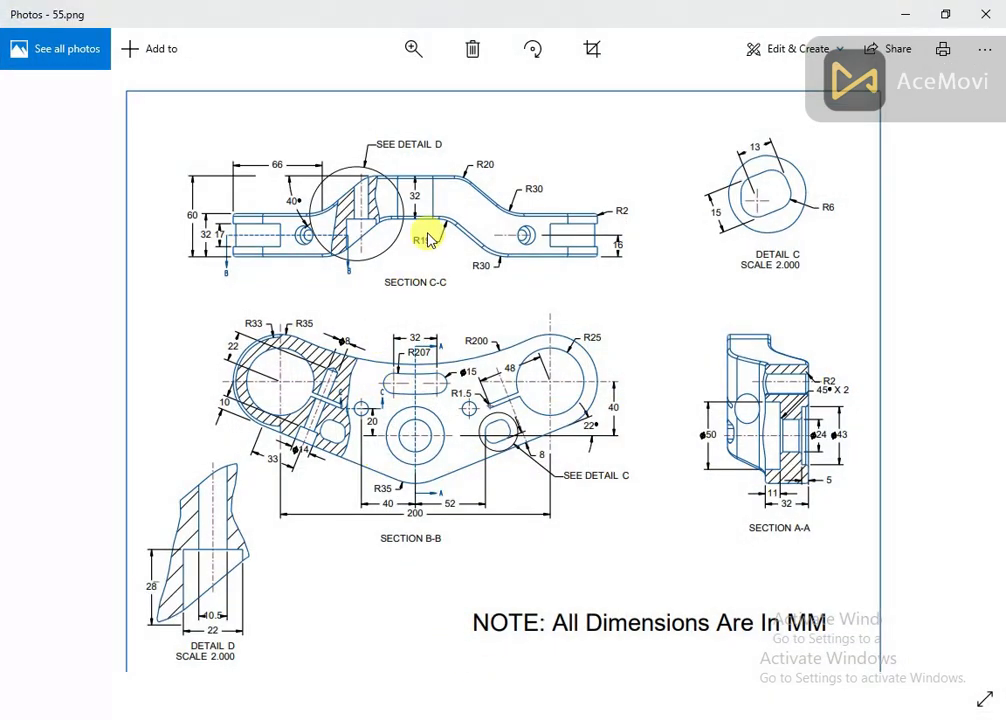
key(alt+Tab)
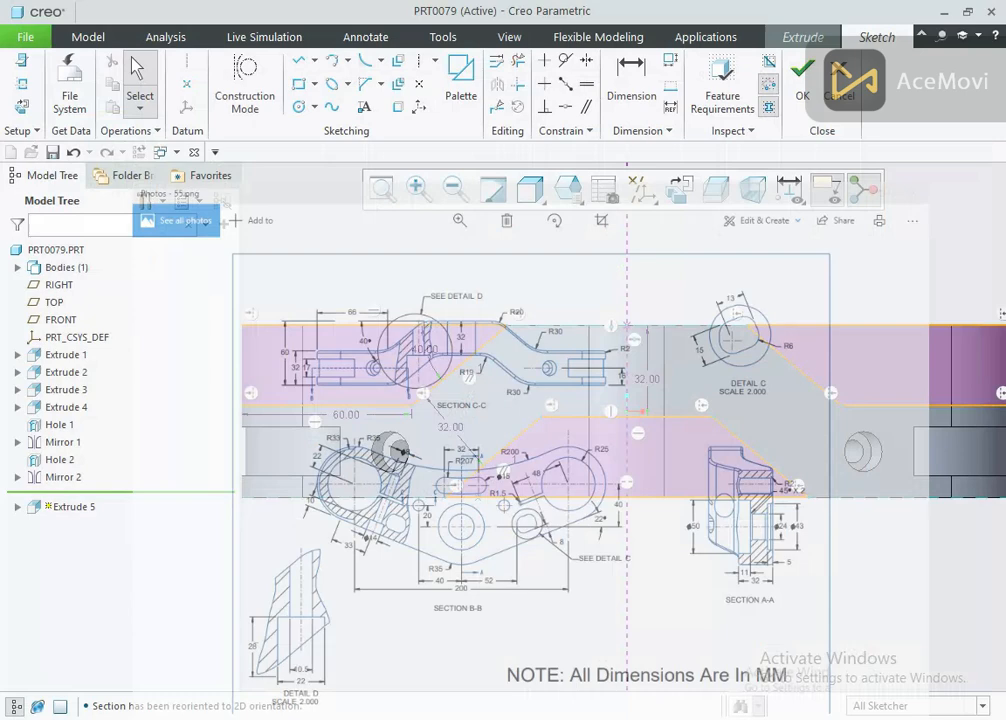
right_click(508, 231)
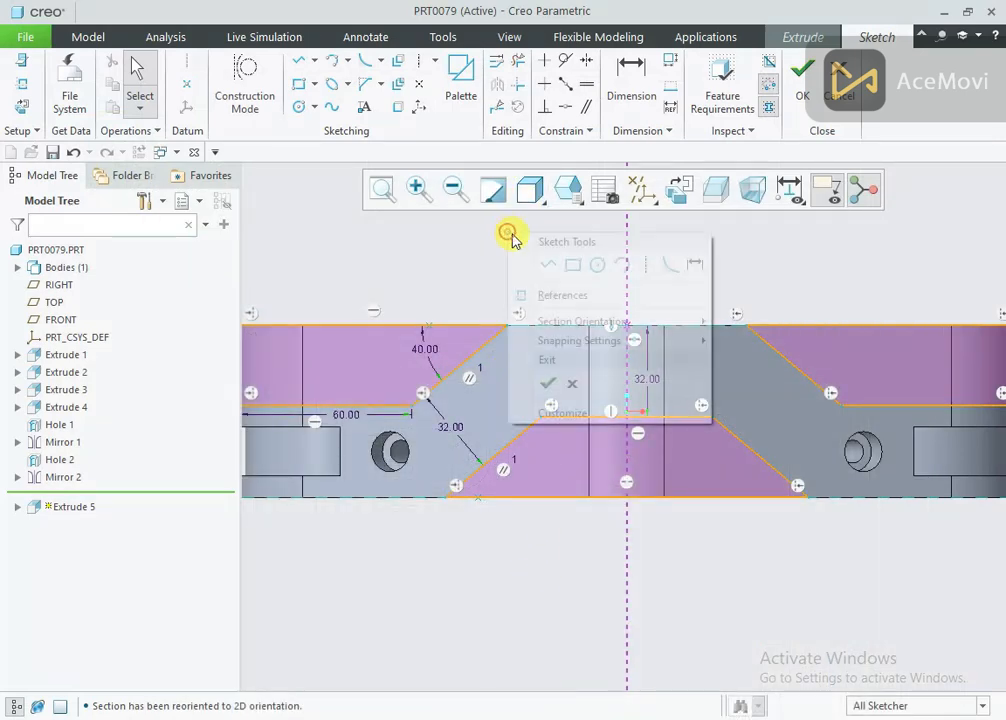
click(667, 266)
click(562, 421)
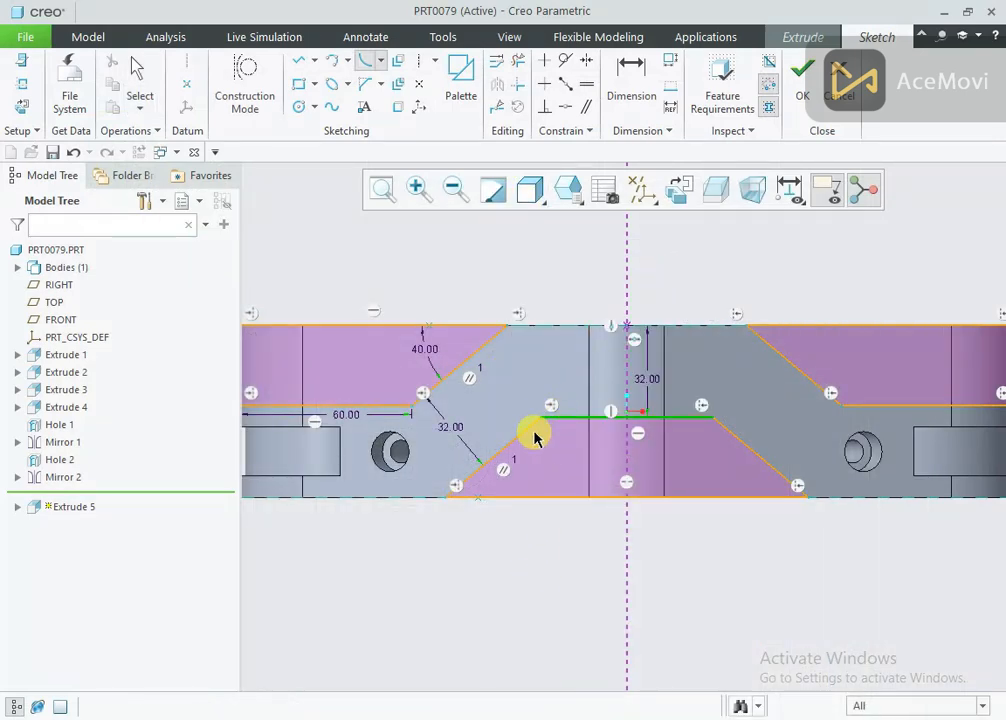
click(528, 437)
middle_click(508, 400)
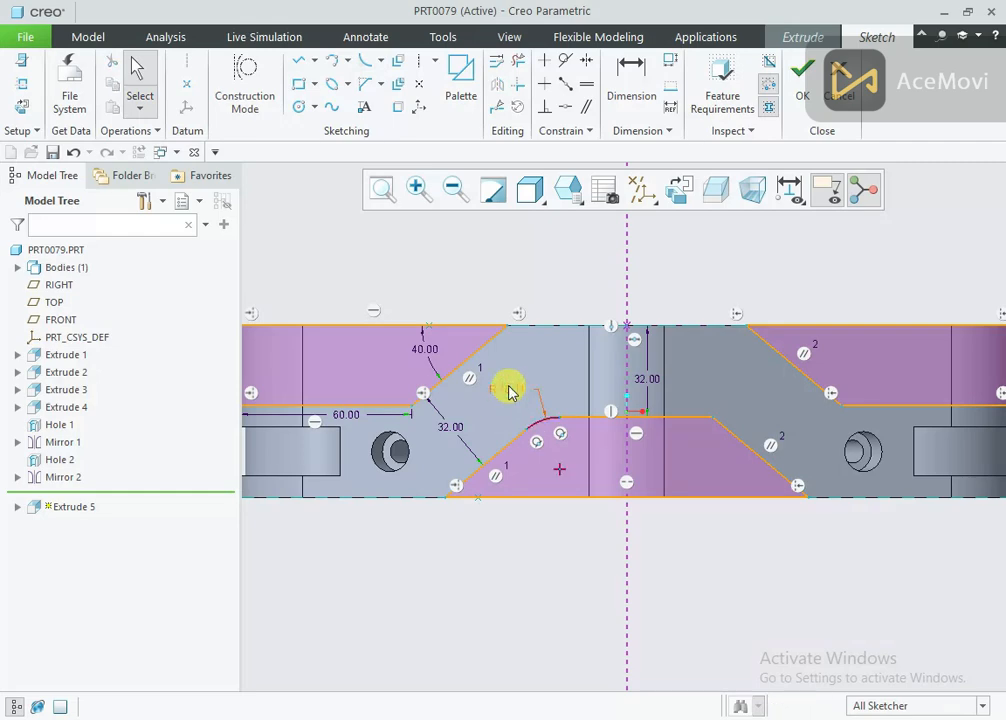
double_click(508, 390)
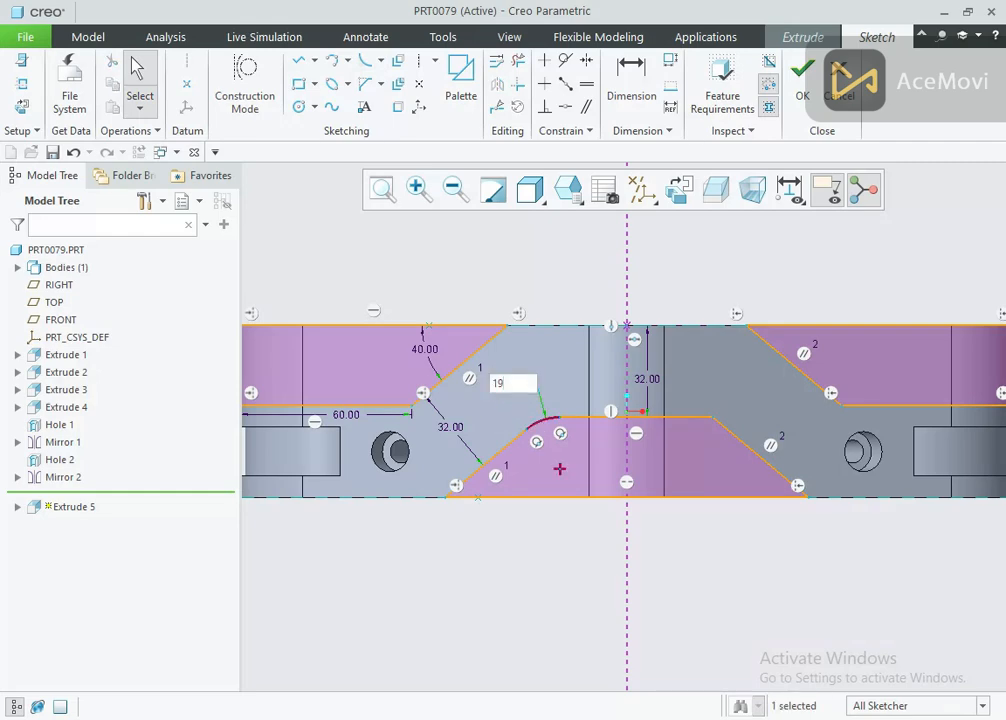
key(Return)
Step: Fillet the lower profile's upper right corner between the top edge and slanted side with radius 19
ctrl+click(698, 419)
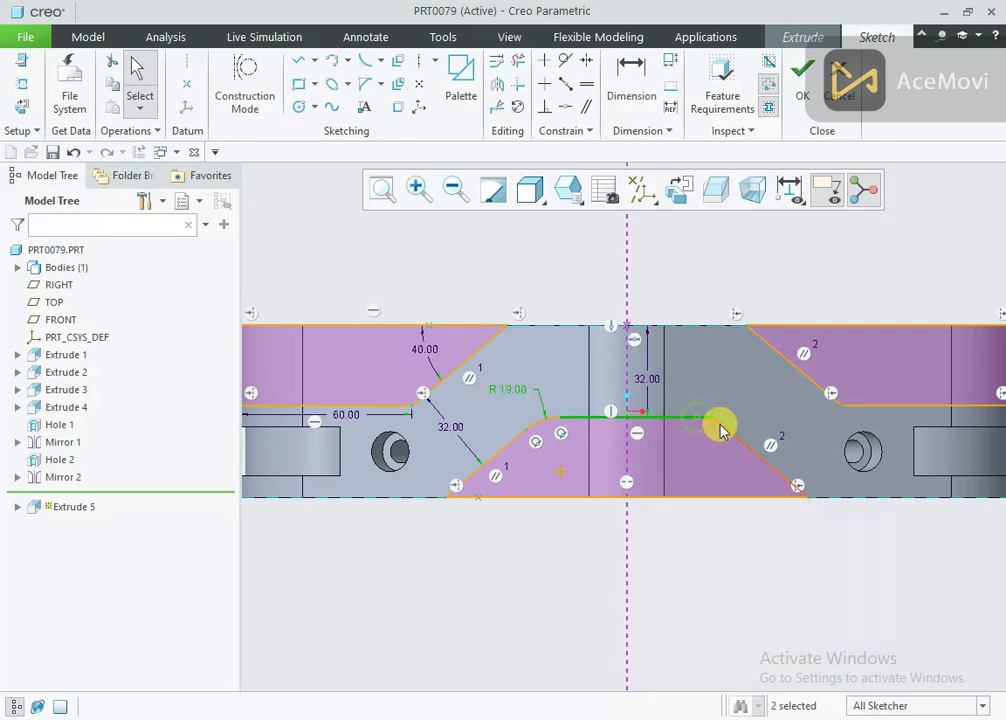
click(685, 287)
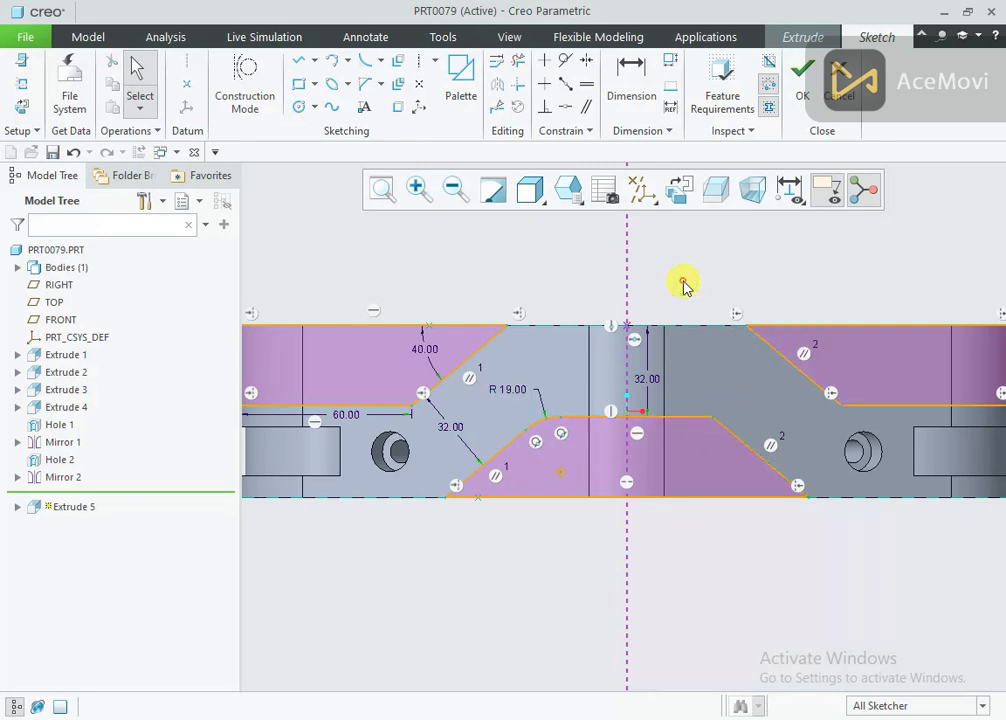
right_click(684, 287)
click(832, 317)
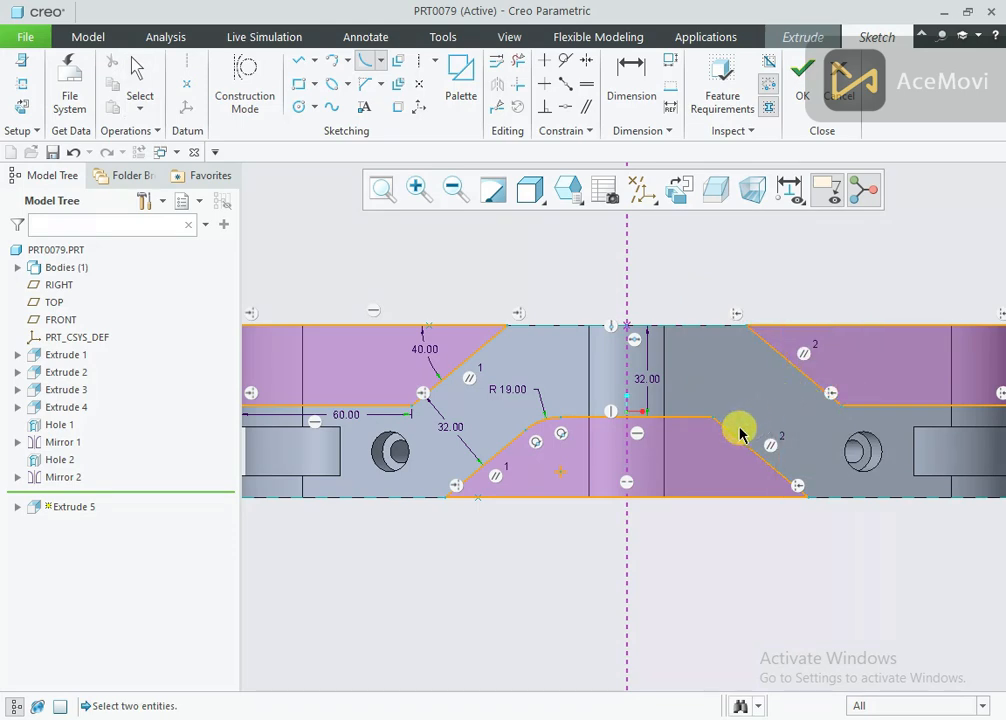
click(740, 432)
click(702, 417)
middle_click(730, 393)
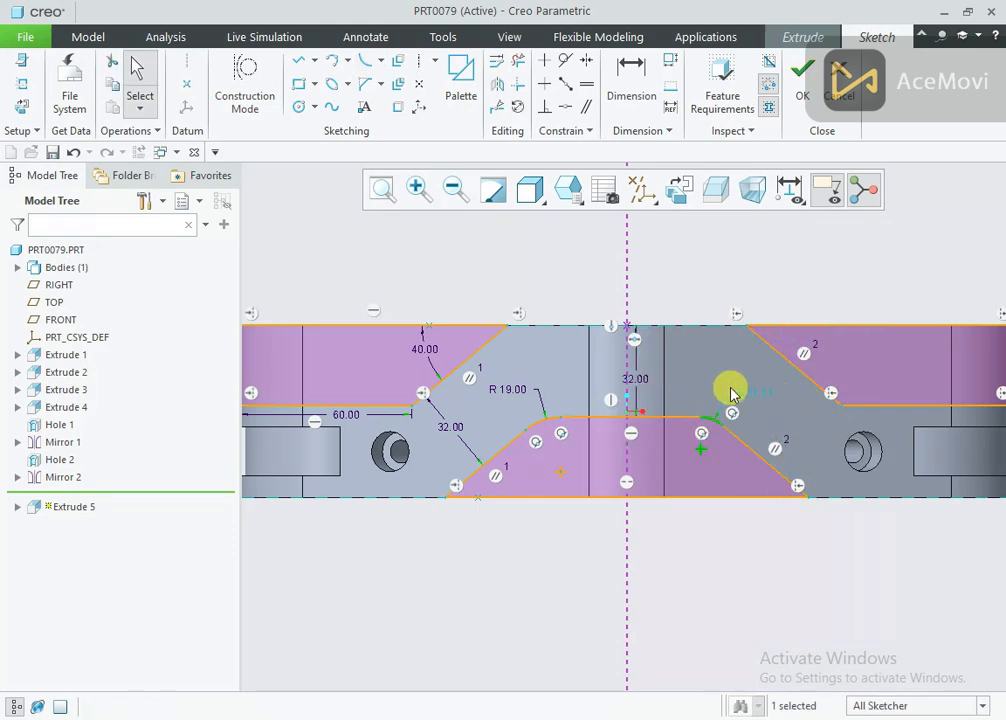
drag(755, 400, 749, 391)
key(Return)
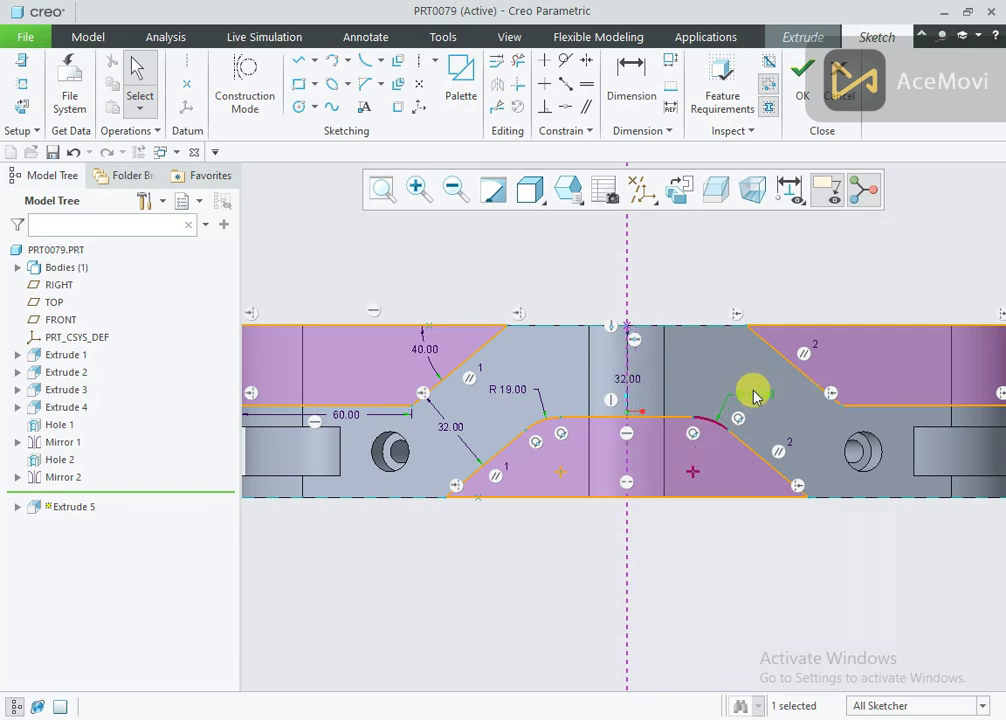
Step: Finish the sketch and extrude its profiles as a material-removing cut with To Next depth on both sides
mouse_move(752, 393)
middle_down()
mouse_move(714, 427)
mouse_move(636, 465)
mouse_move(662, 485)
middle_up()
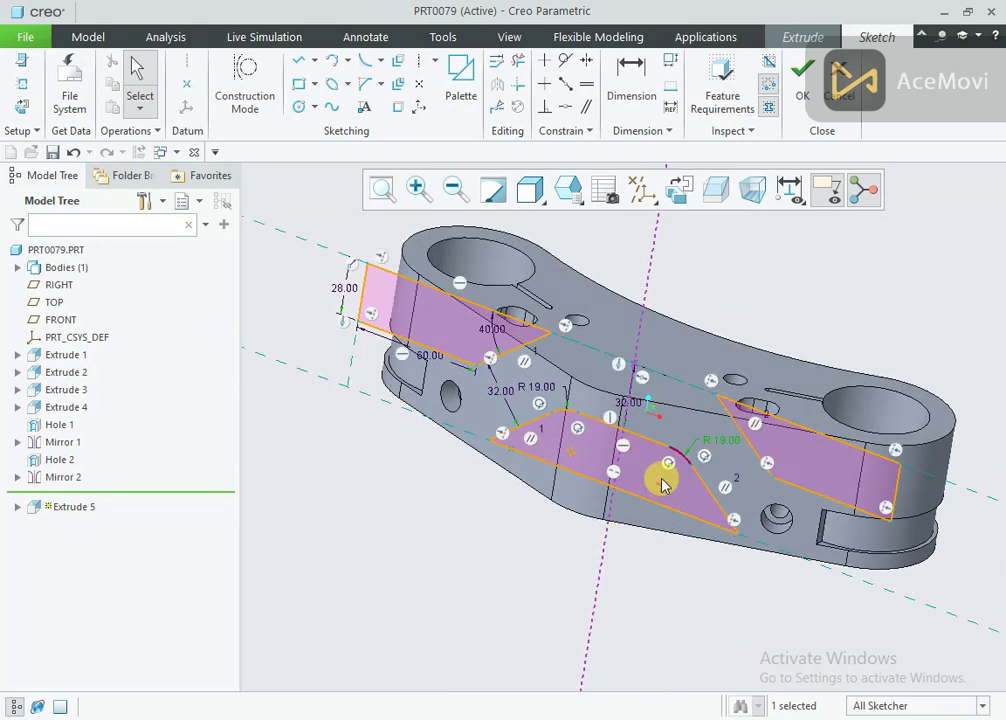
click(801, 81)
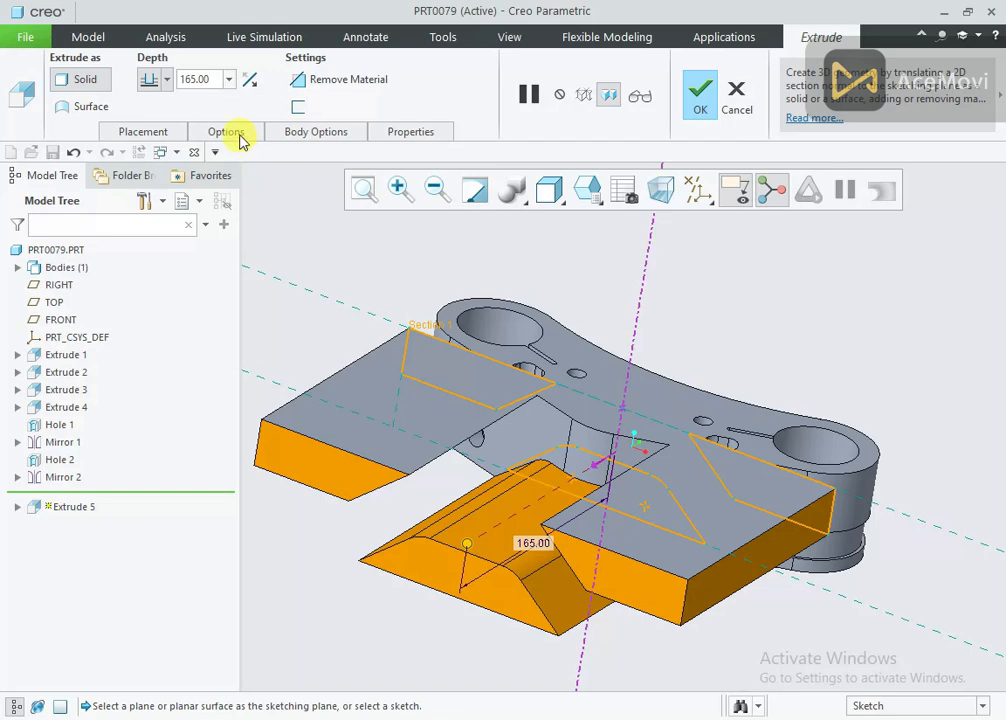
click(228, 132)
click(289, 202)
click(287, 257)
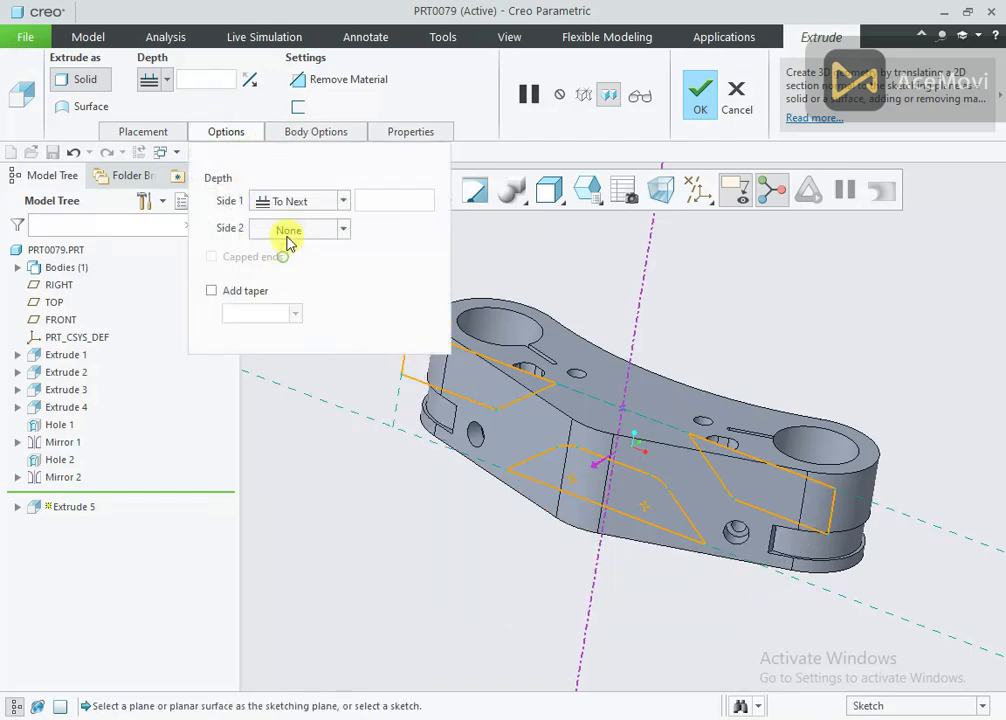
click(290, 231)
click(290, 270)
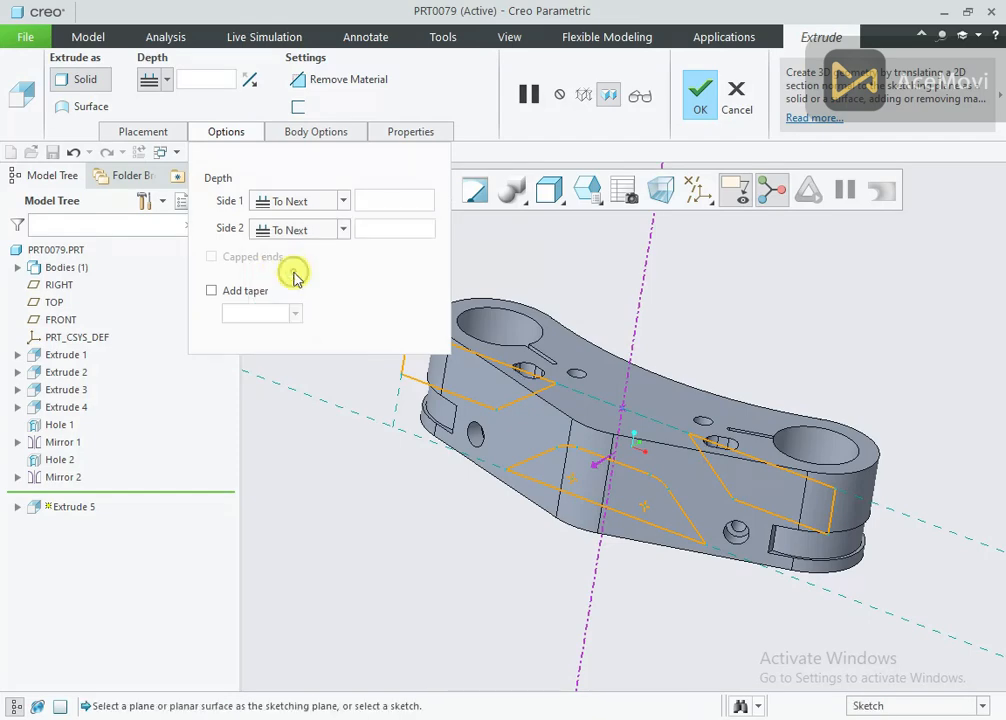
click(316, 85)
click(699, 100)
mouse_move(712, 335)
middle_down()
mouse_move(741, 258)
mouse_move(730, 354)
mouse_move(719, 359)
mouse_move(741, 341)
mouse_move(708, 340)
middle_up()
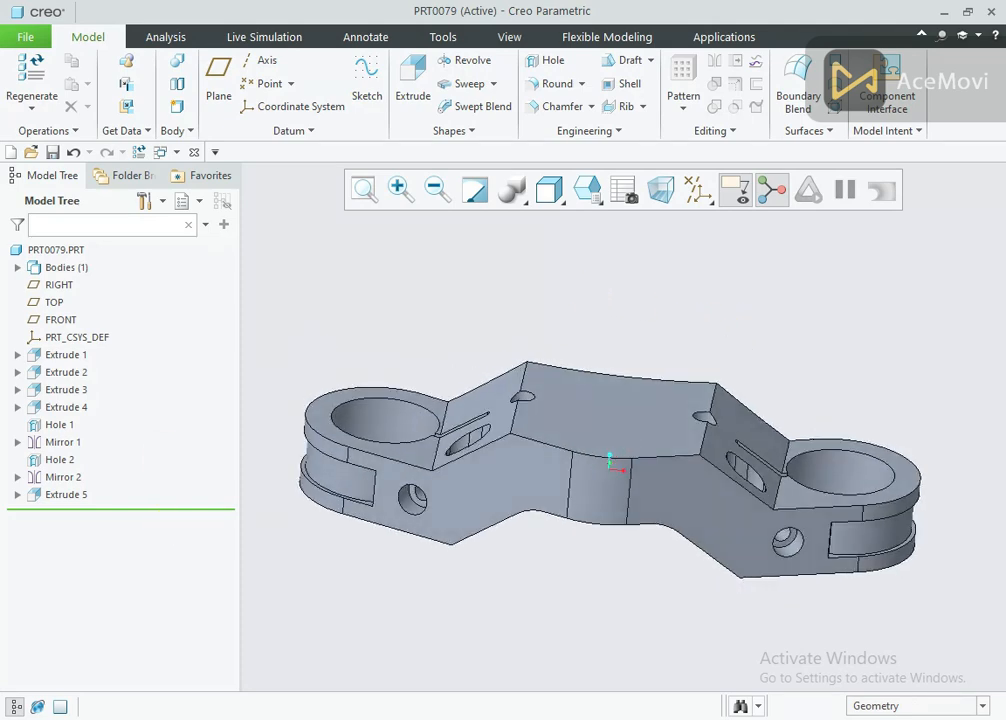
Step: Check the radii in the reference drawing and round the two upper edges of the raised middle section with radius 20
key(alt+Tab)
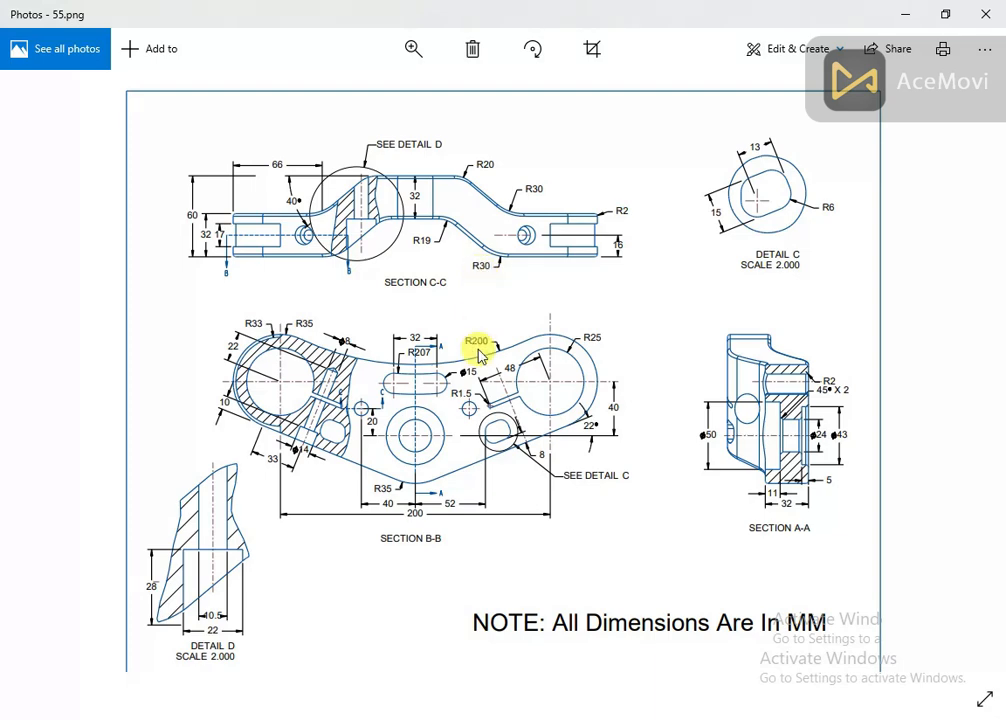
key(alt+Tab)
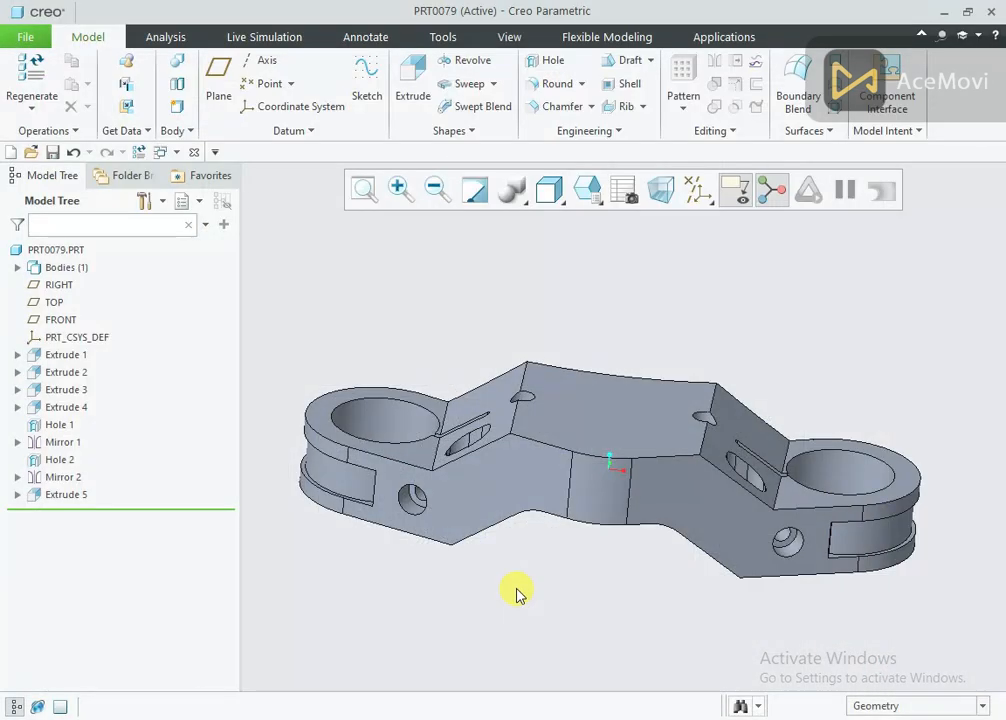
click(550, 83)
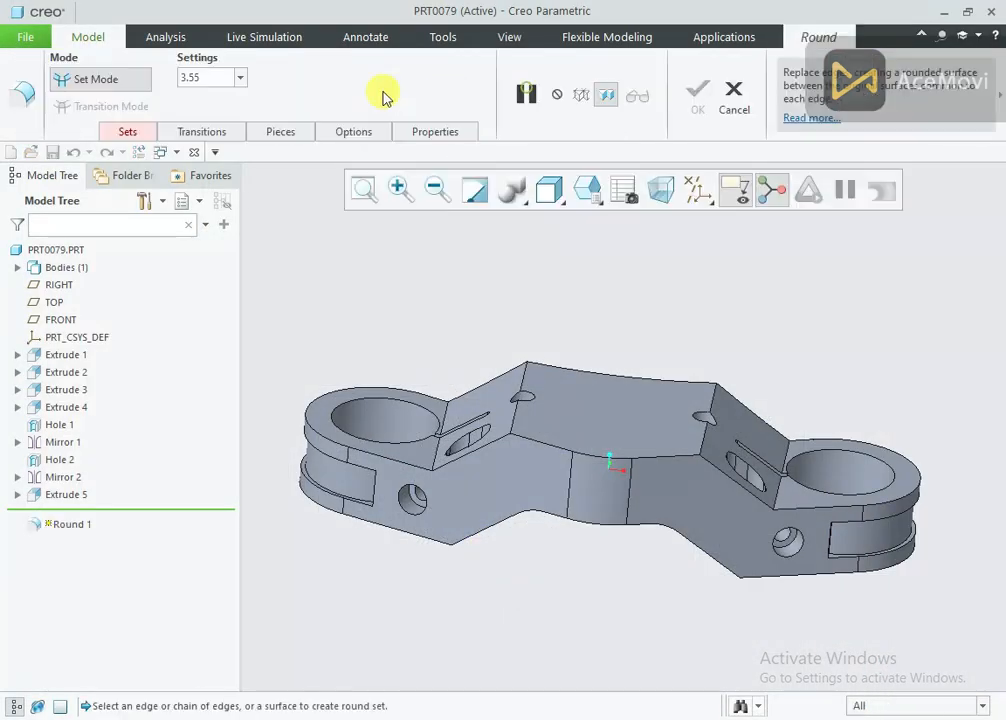
text(4)
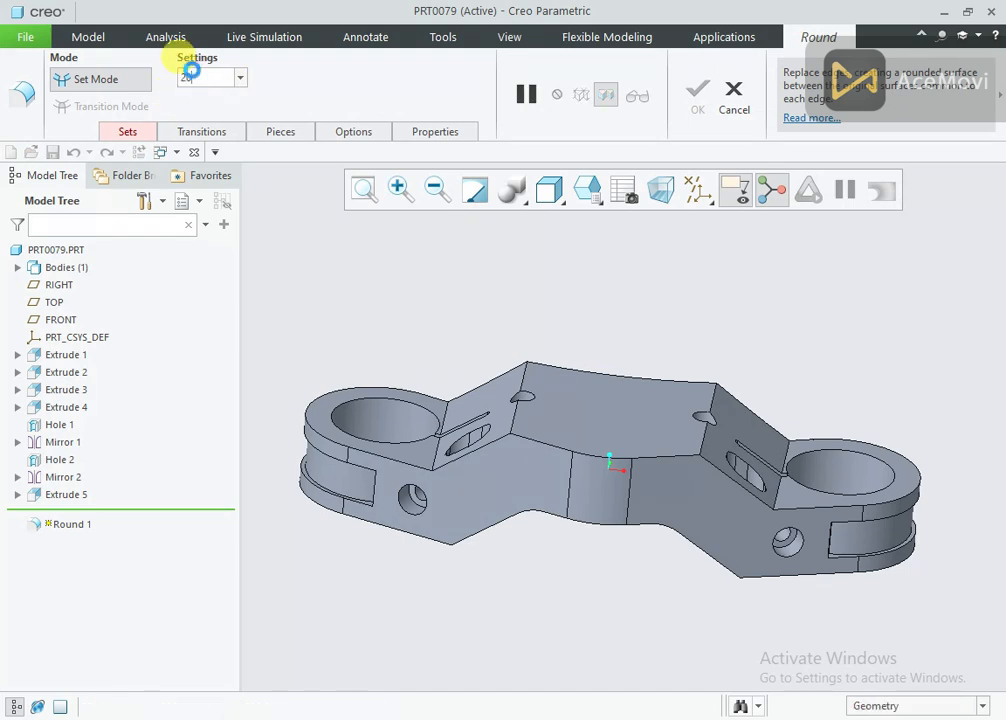
key(Return)
click(528, 373)
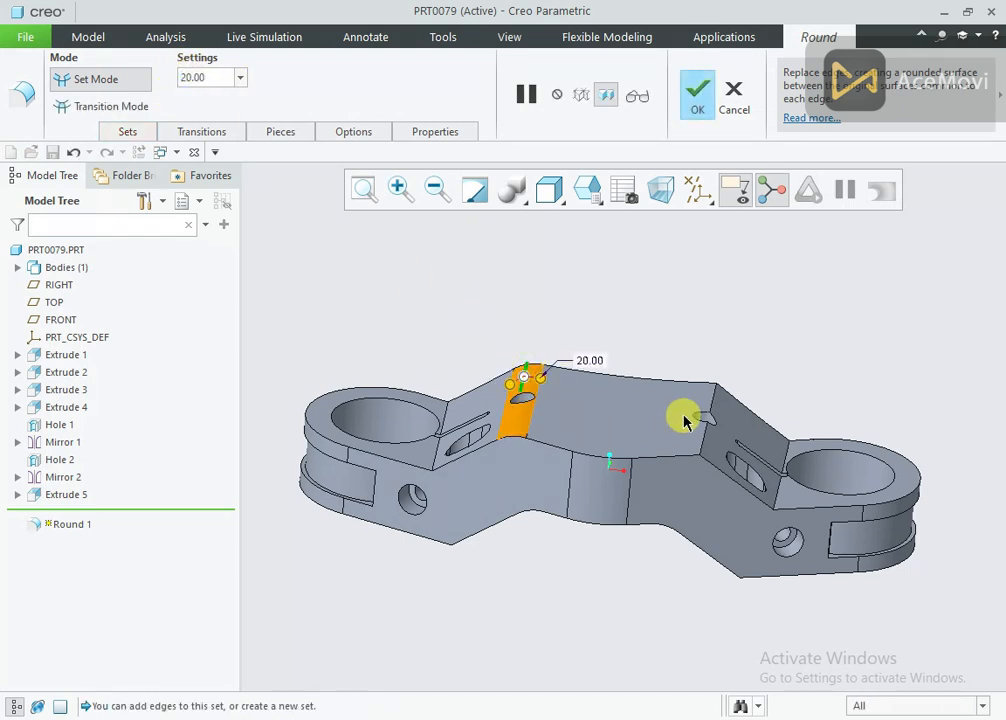
Step: Add a second round set with radius 30 and apply it to the upper bend edges where the slopes meet both clamp ends
click(158, 136)
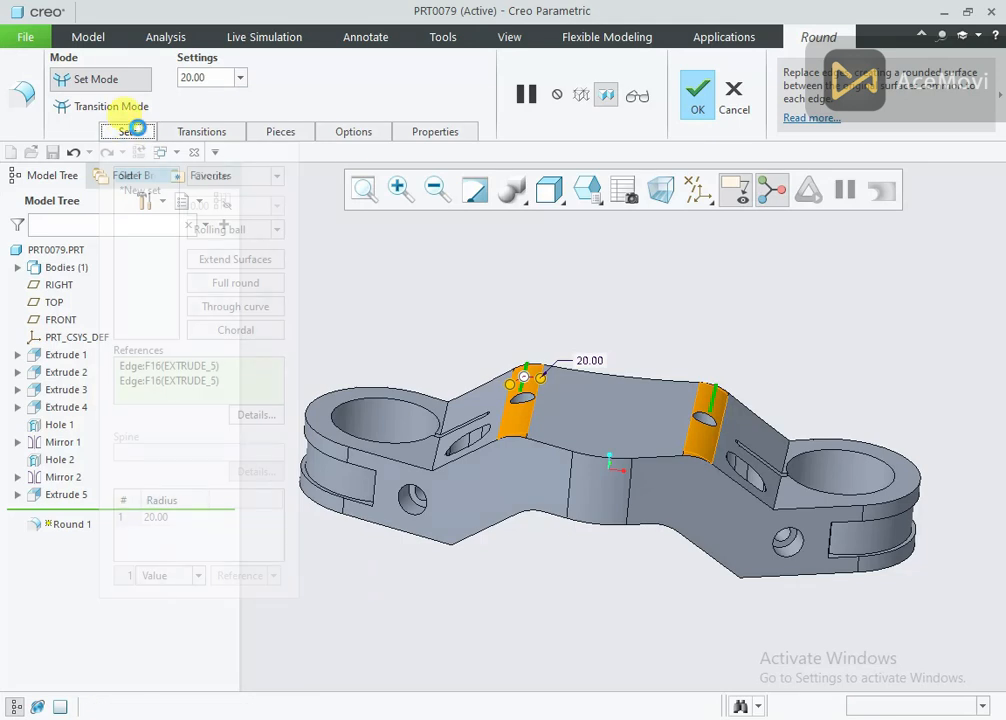
click(140, 190)
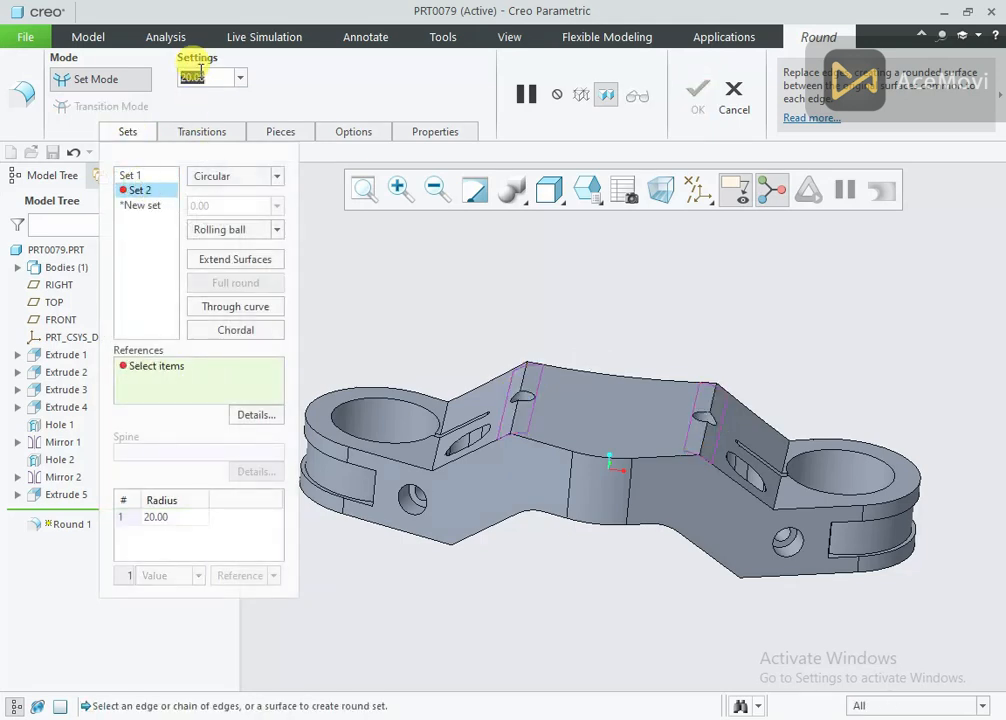
text(30)
key(Return)
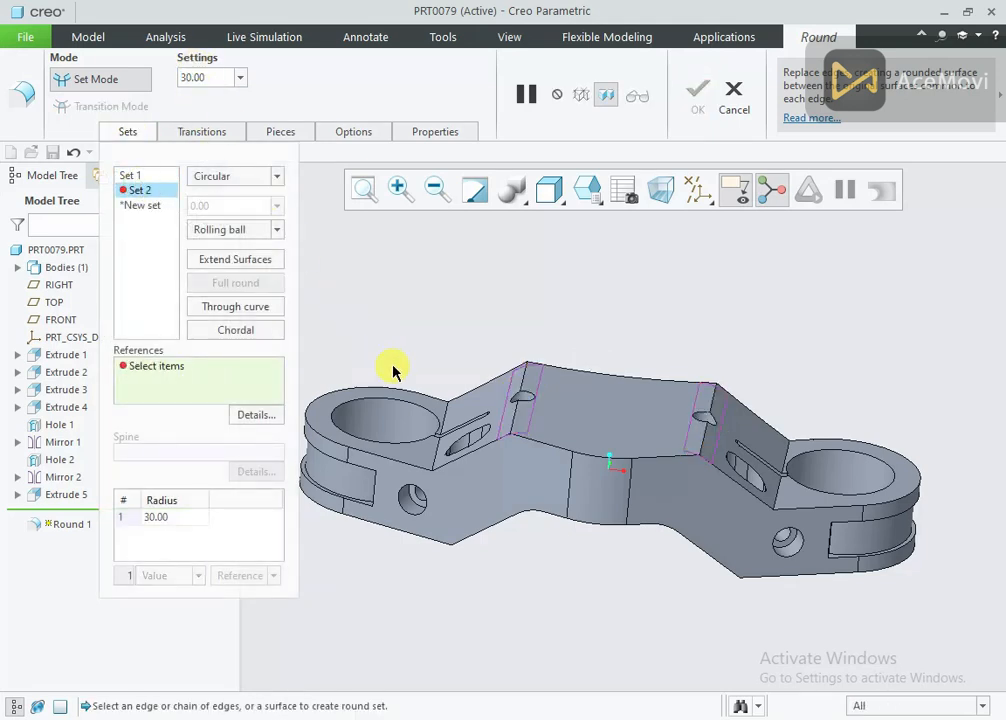
scroll(449, 413, down, 5)
click(452, 420)
ctrl+click(437, 495)
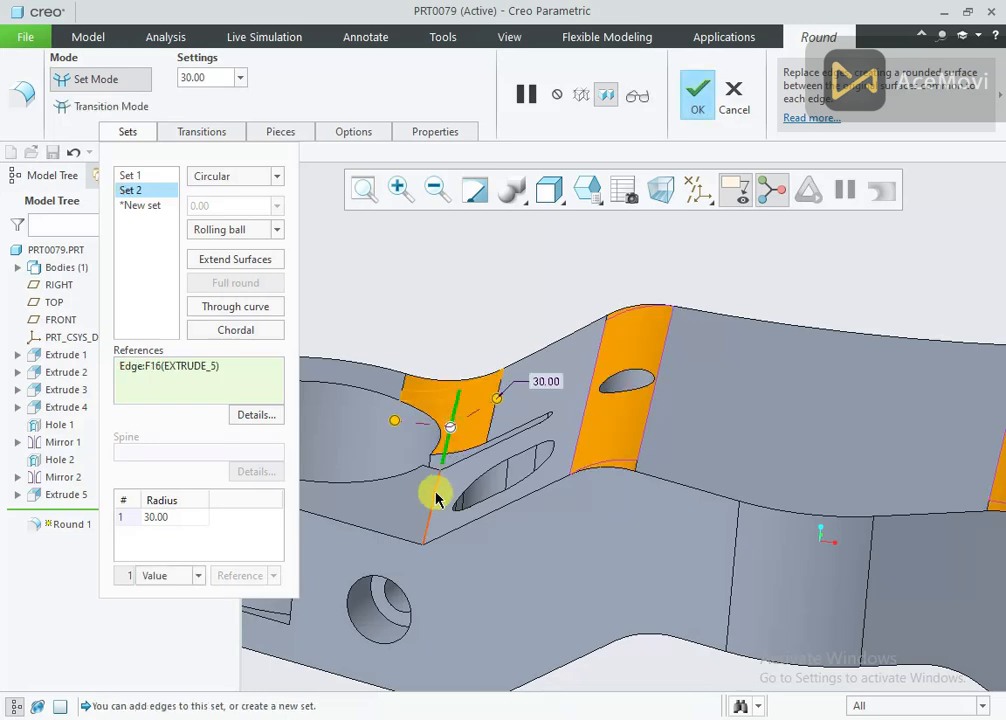
scroll(408, 495, up, 3)
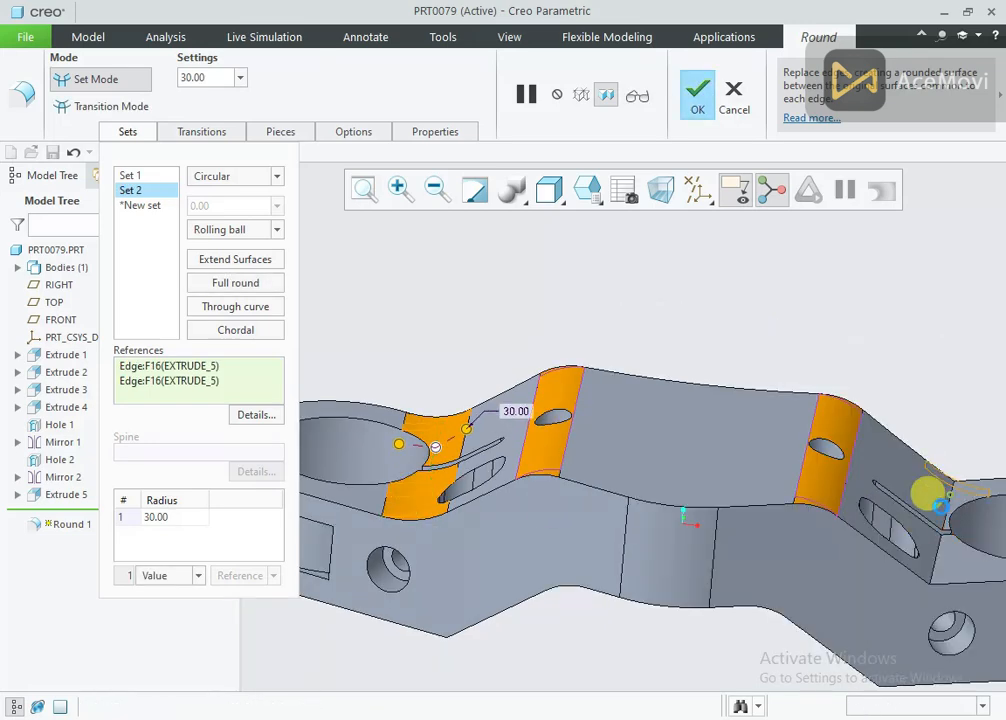
ctrl+click(935, 530)
scroll(655, 496, up, 3)
middle_drag(710, 519, 607, 381)
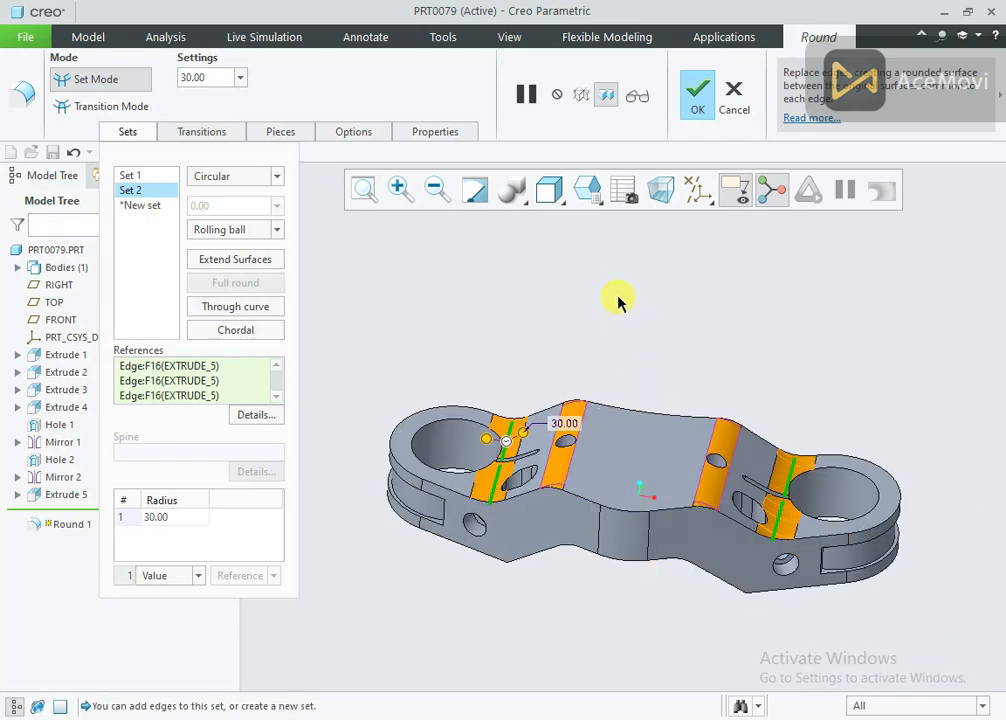
Step: Add the underside bend edges beside the left clamp ring to the radius 30 round set
middle_drag(531, 370, 479, 203)
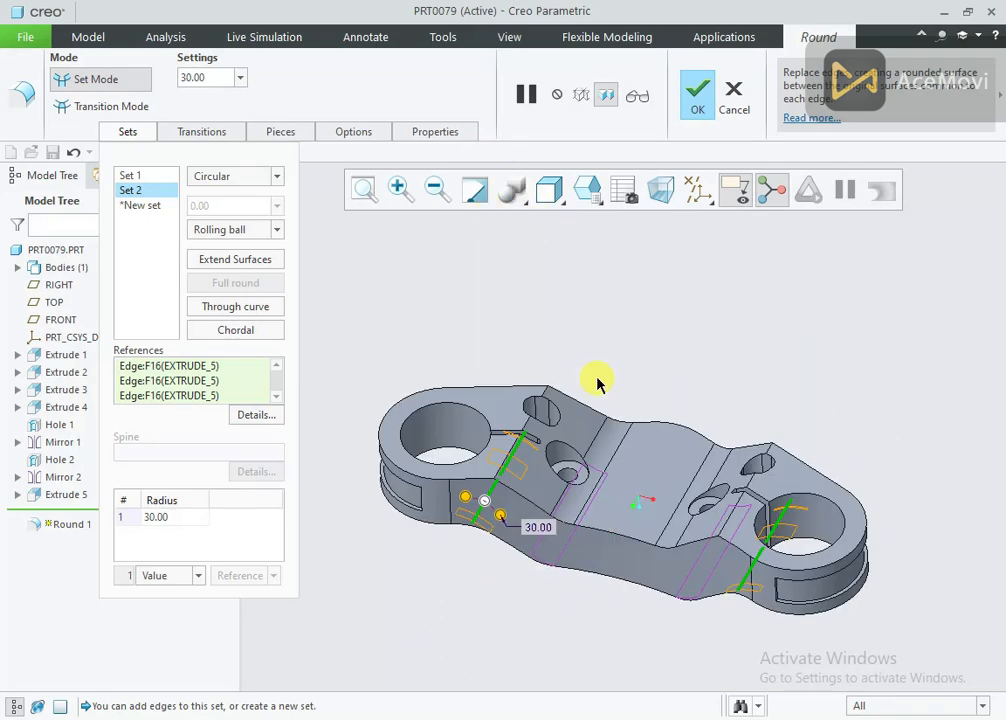
scroll(535, 397, down, 5)
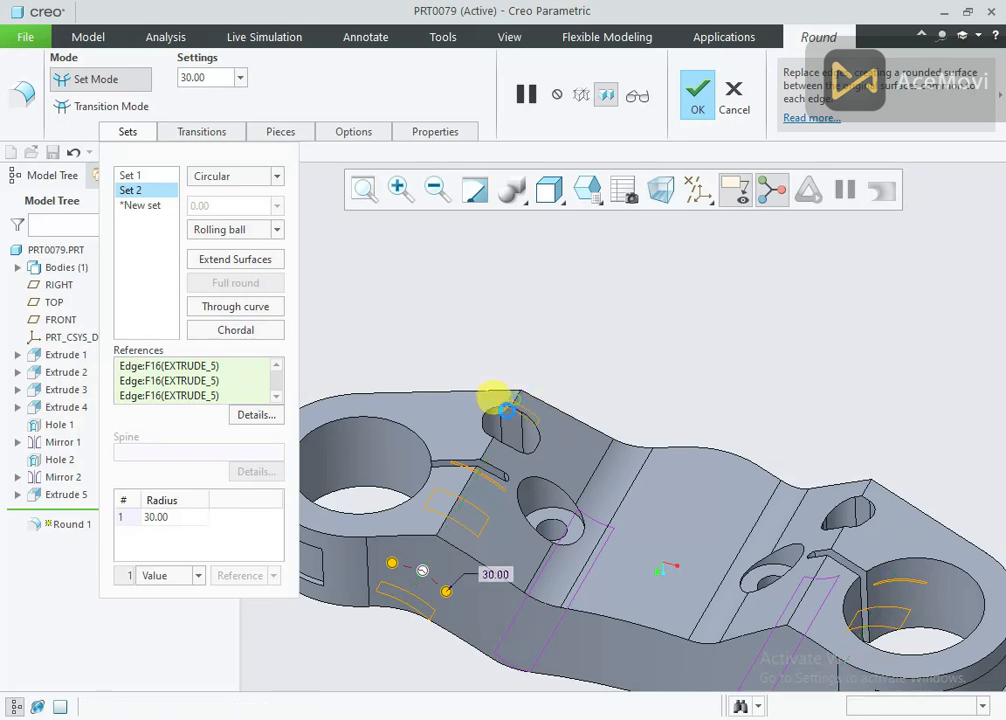
ctrl+click(480, 447)
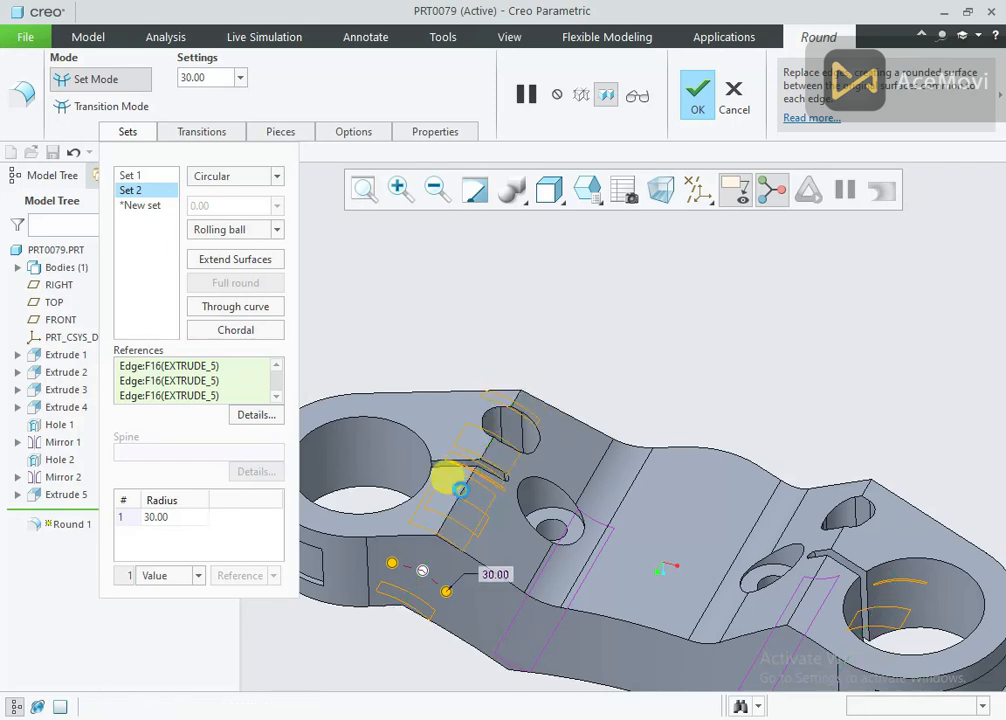
scroll(588, 537, up, 4)
Step: Add the underside bend edges beside the right clamp ring to the radius 30 set and complete the round feature
middle_drag(588, 537, 662, 536)
scroll(662, 536, down, 4)
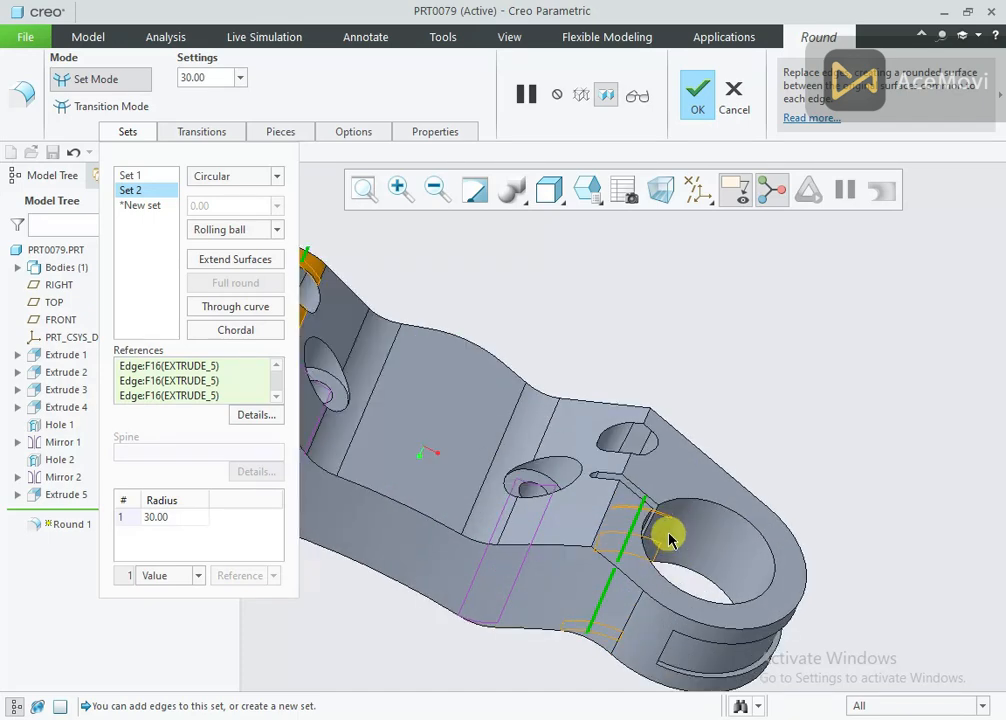
ctrl+click(649, 417)
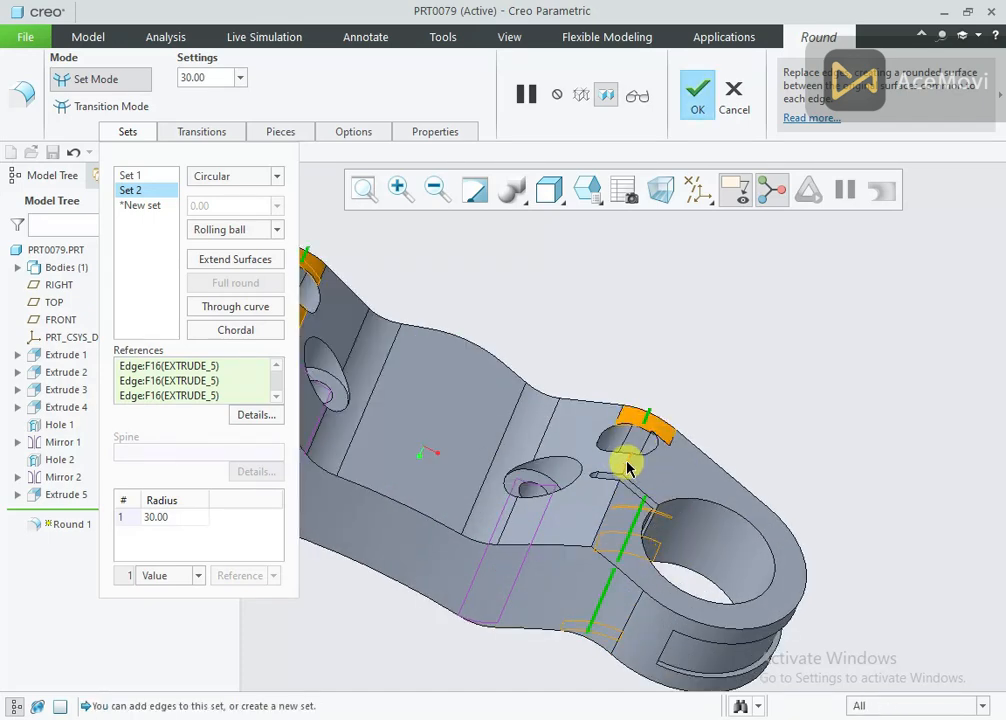
ctrl+click(628, 466)
right_click(608, 501)
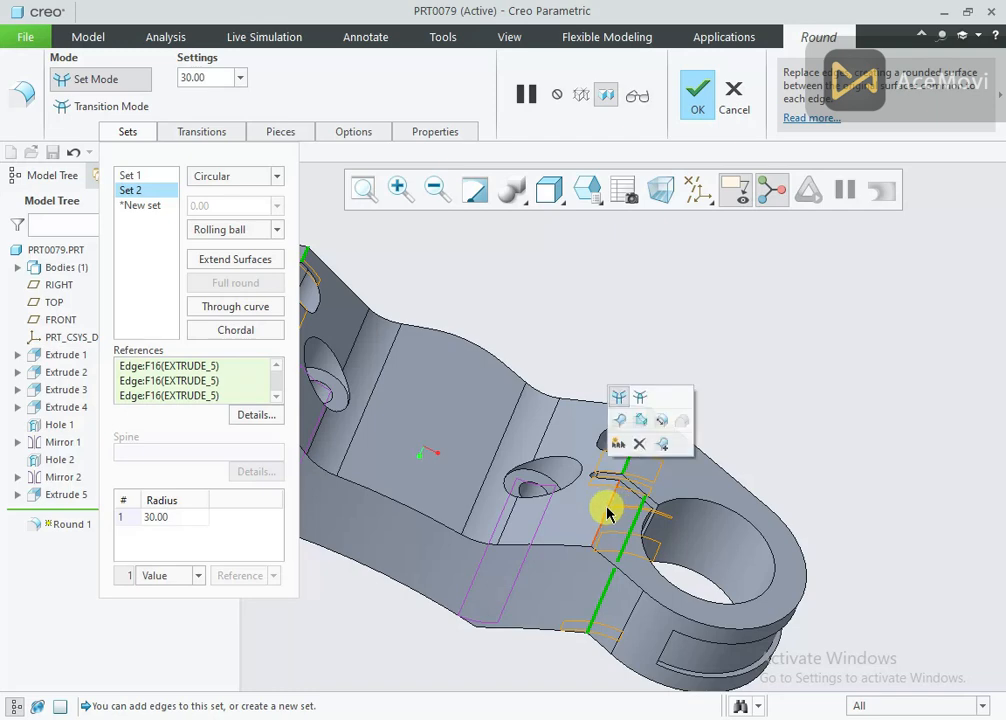
mouse_move(606, 512)
middle_down()
mouse_move(718, 445)
mouse_move(721, 535)
mouse_move(686, 647)
middle_up()
click(698, 95)
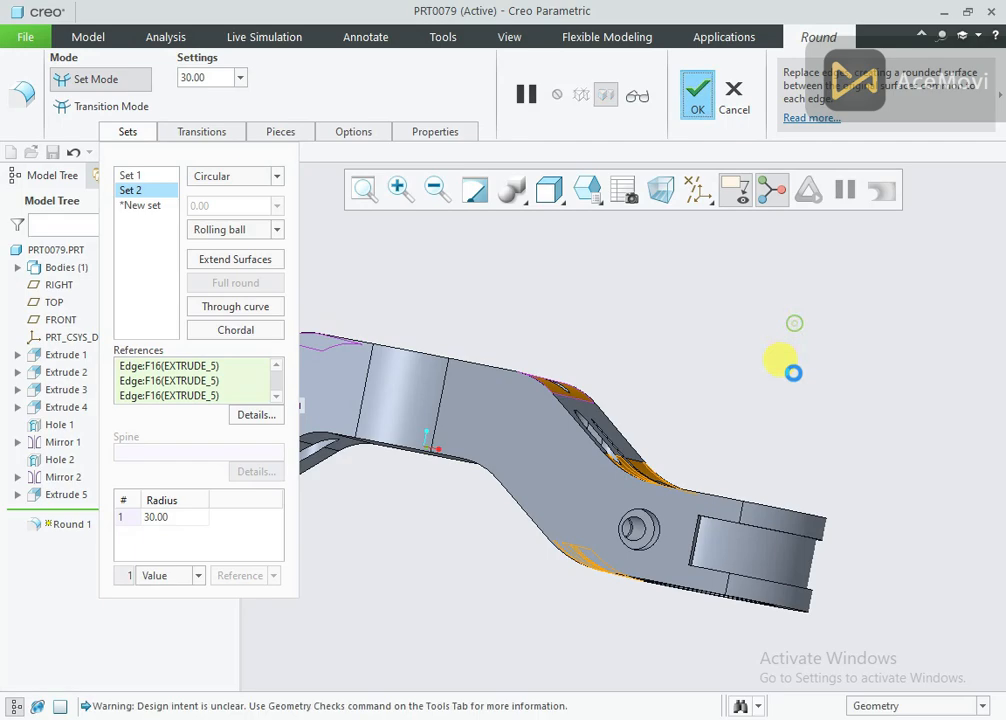
scroll(797, 409, up, 2)
mouse_move(670, 363)
middle_down()
mouse_move(651, 616)
mouse_move(649, 382)
mouse_move(532, 337)
mouse_move(507, 298)
mouse_move(442, 294)
mouse_move(579, 298)
mouse_move(539, 307)
mouse_move(542, 319)
mouse_move(573, 287)
middle_up()
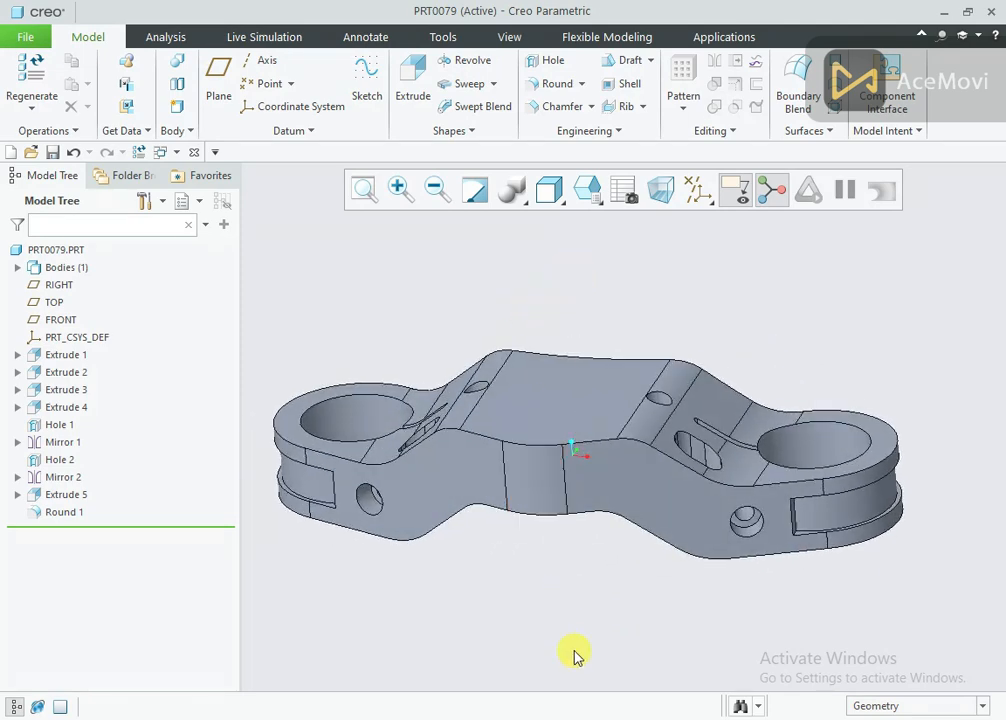
Step: Check the curved slot in the reference drawing and start an extrude sketch on the flat top face of the raised middle section
key(alt+Tab)
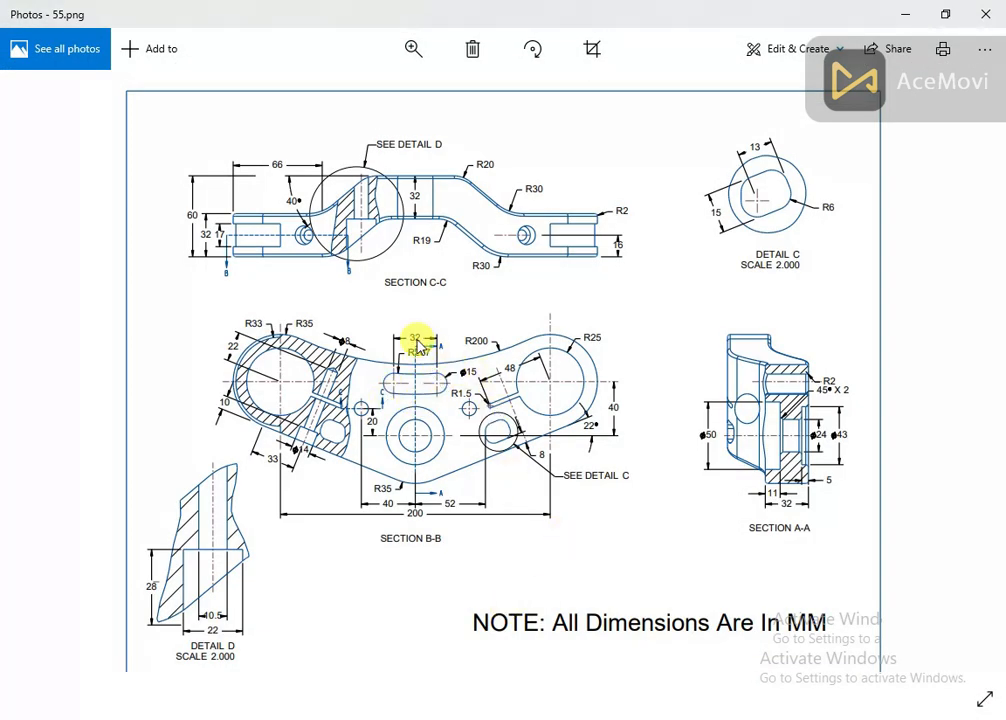
key(alt+Tab)
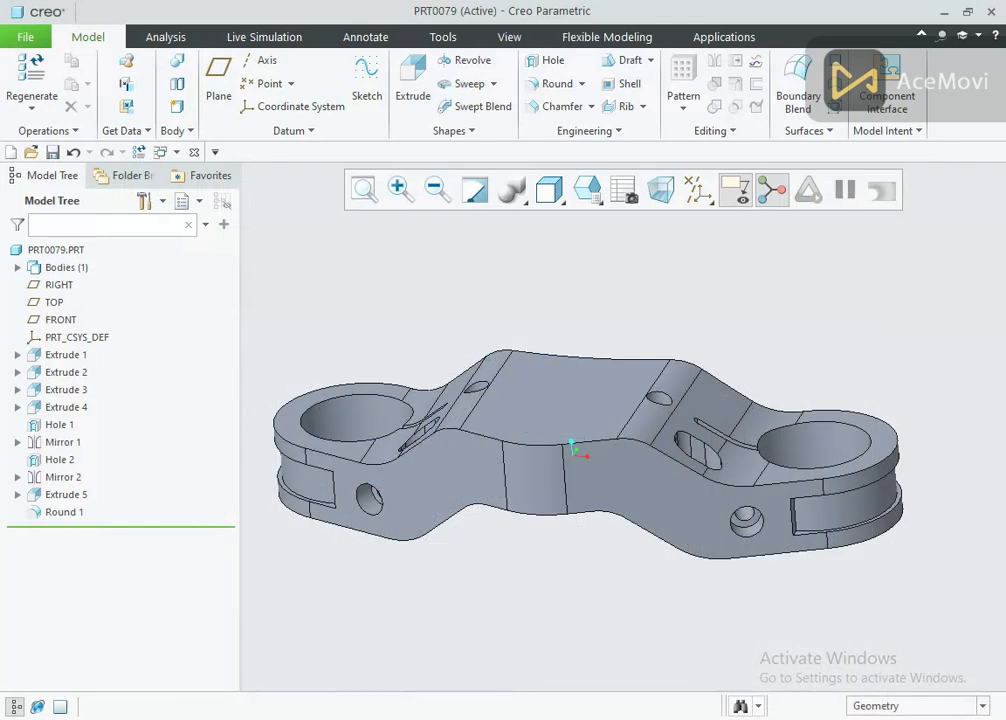
middle_drag(411, 471, 534, 658)
click(566, 450)
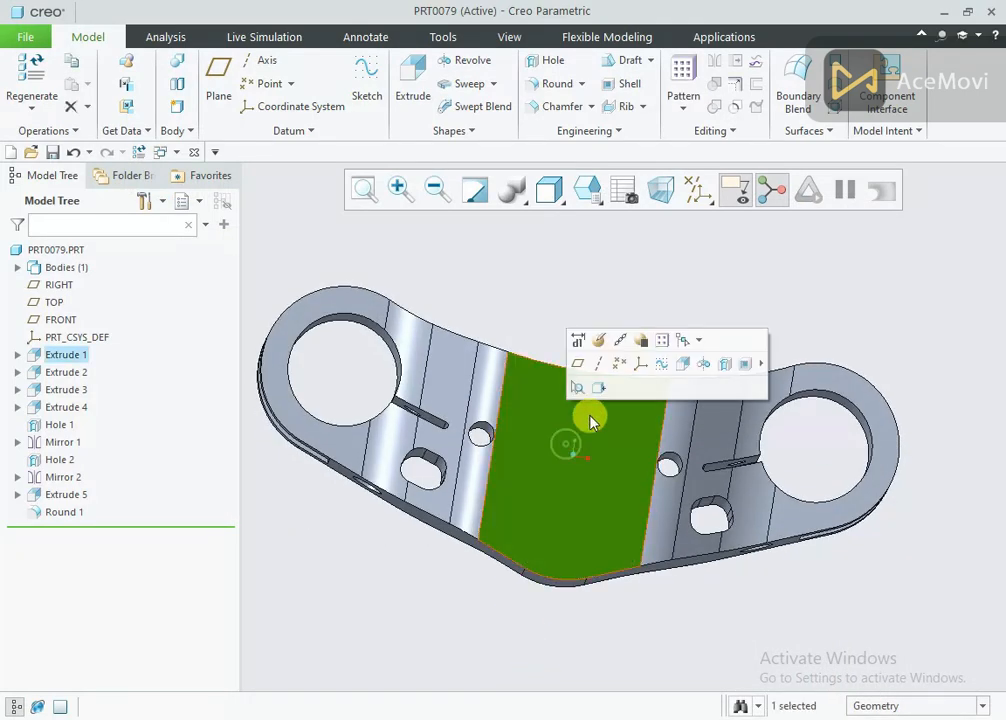
click(683, 366)
click(676, 192)
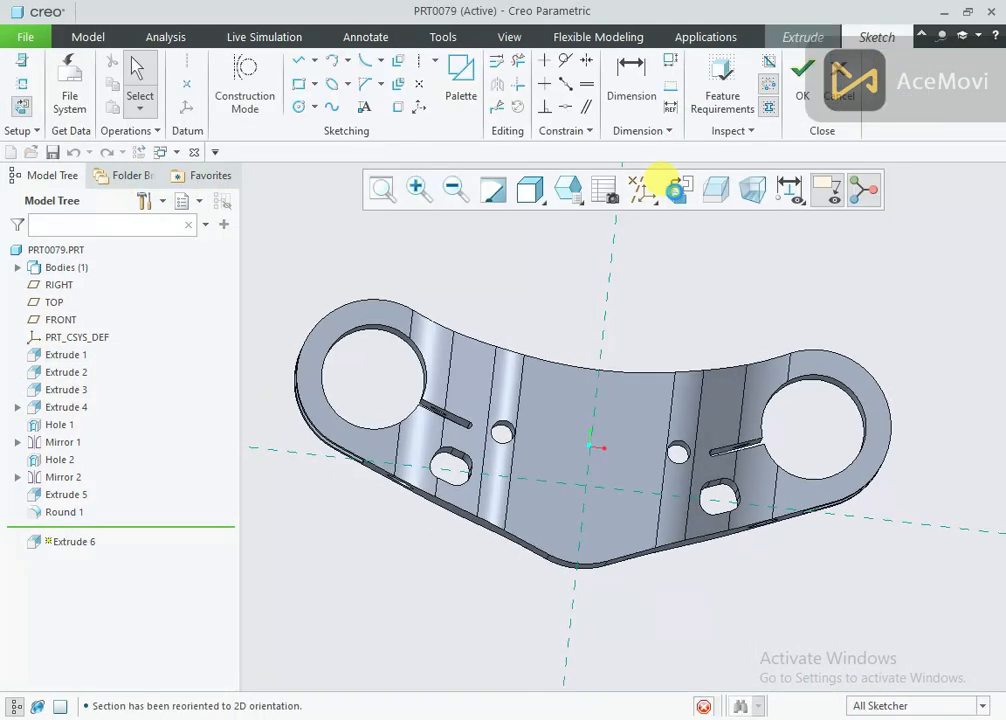
Step: Add the concave curved side of the part as a sketch reference
scroll(623, 466, up, 2)
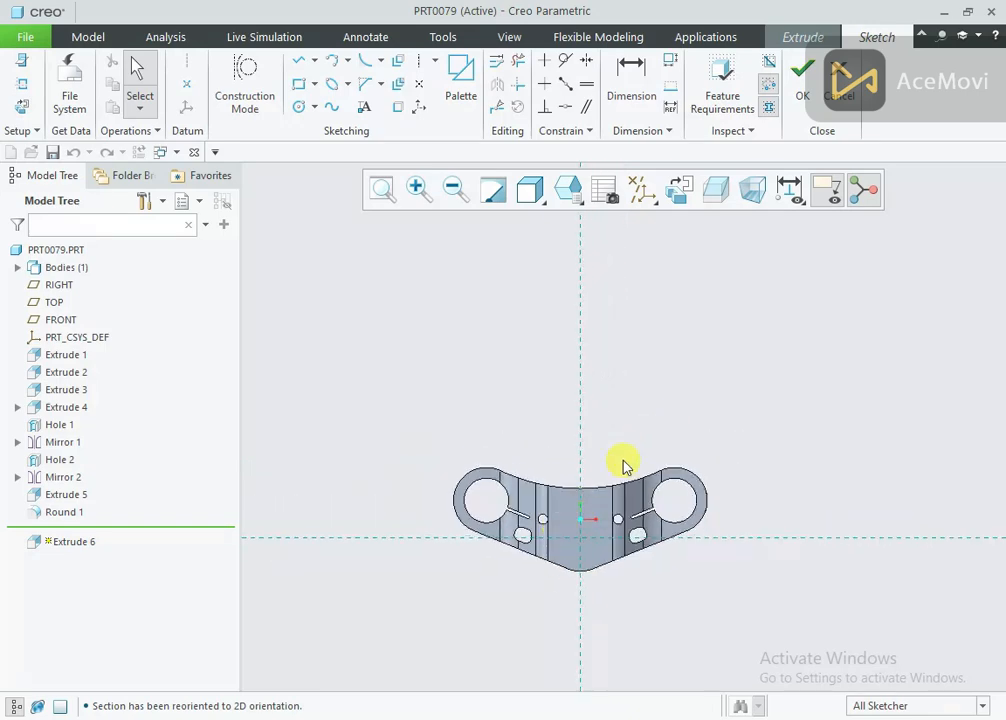
right_click(640, 358)
click(689, 416)
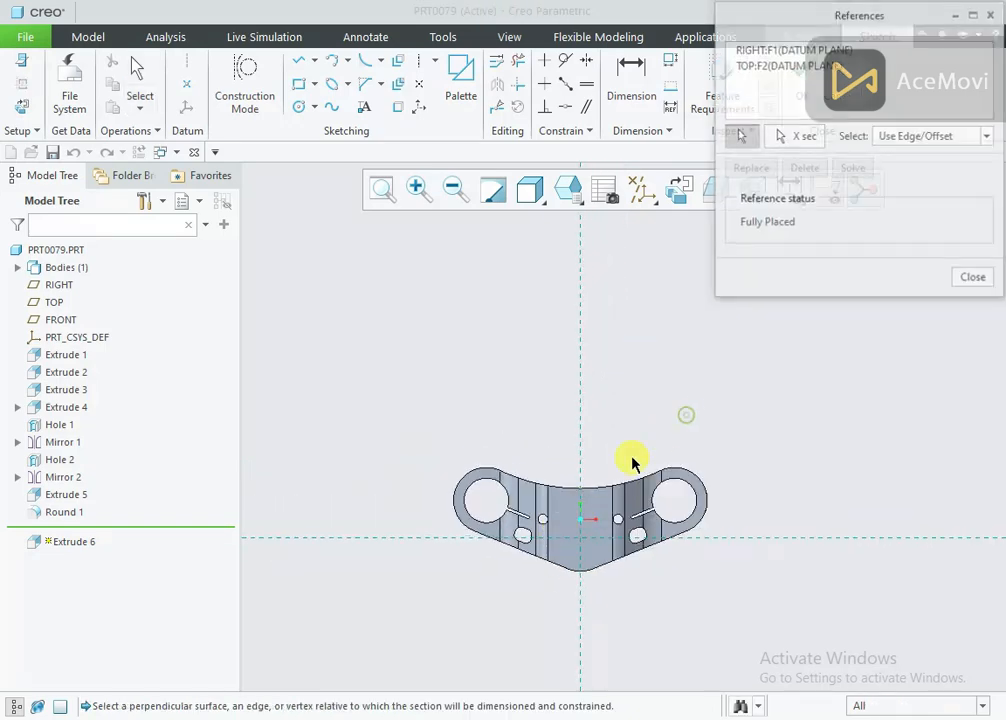
click(597, 491)
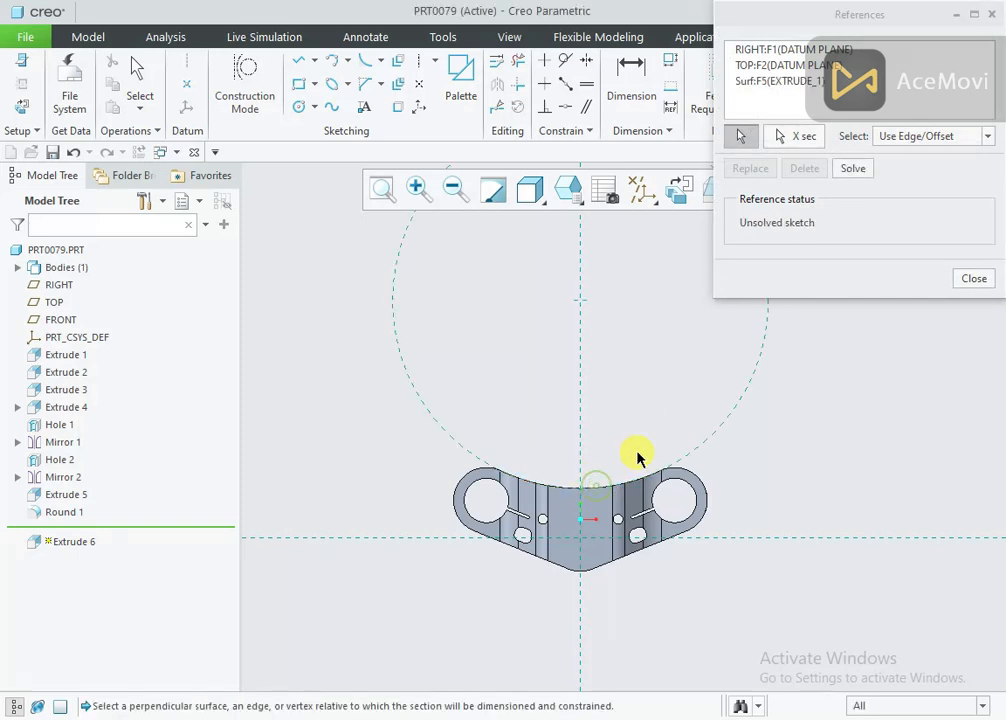
click(972, 279)
Step: Sketch two concentric circles centred on the reference arc's centre, both slightly larger than the arc and crossing the middle section
right_click(791, 318)
click(876, 345)
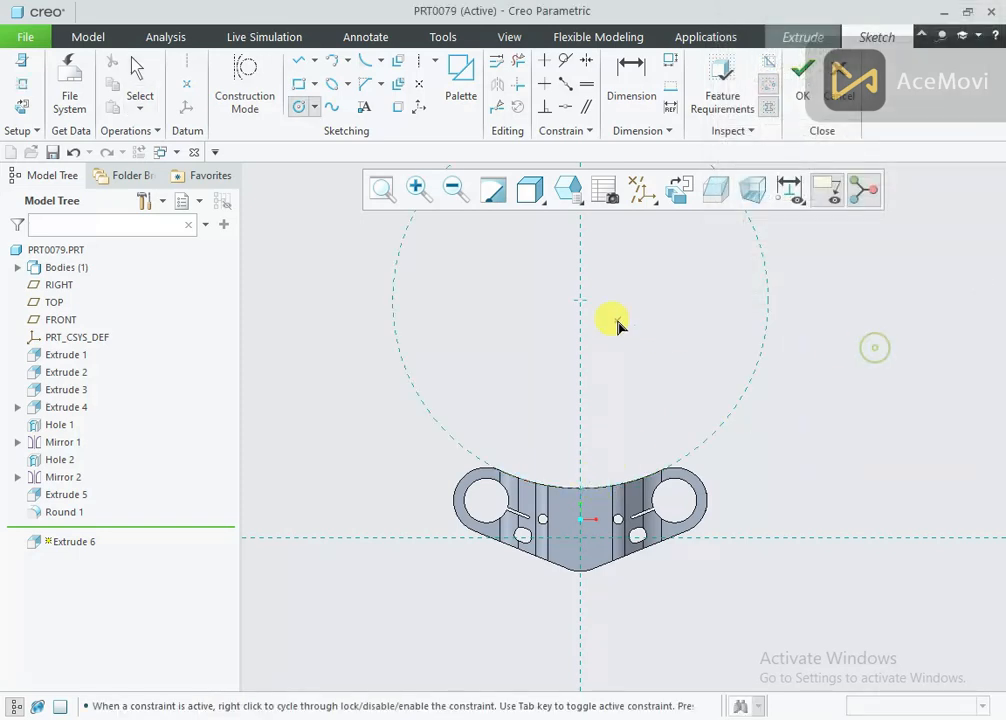
click(580, 300)
scroll(577, 478, up, 3)
click(580, 502)
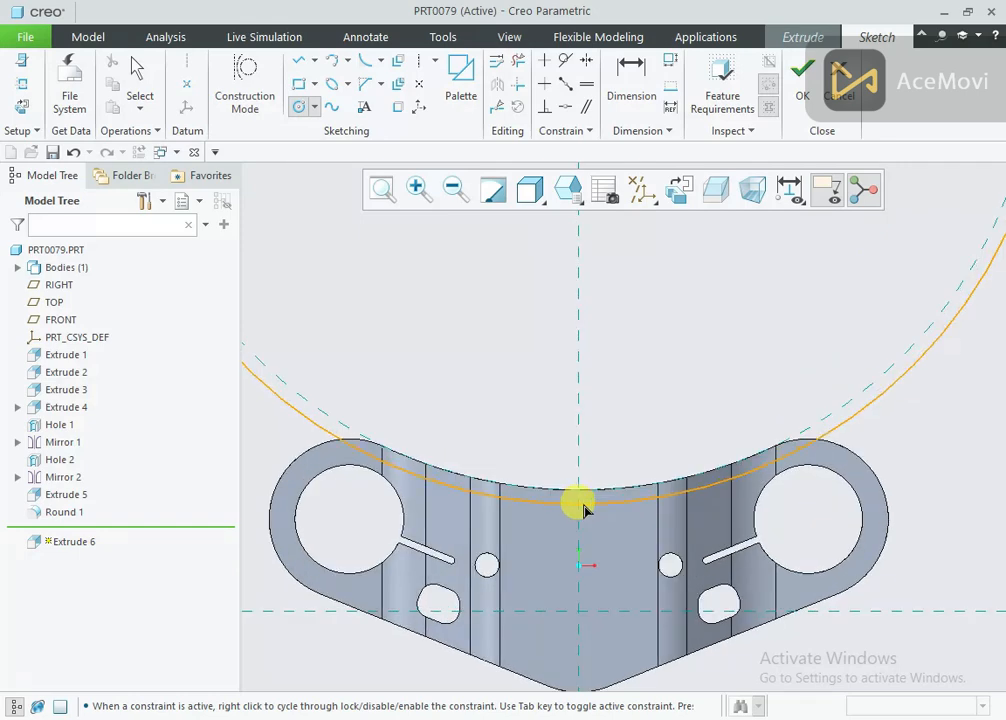
scroll(558, 430, down, 3)
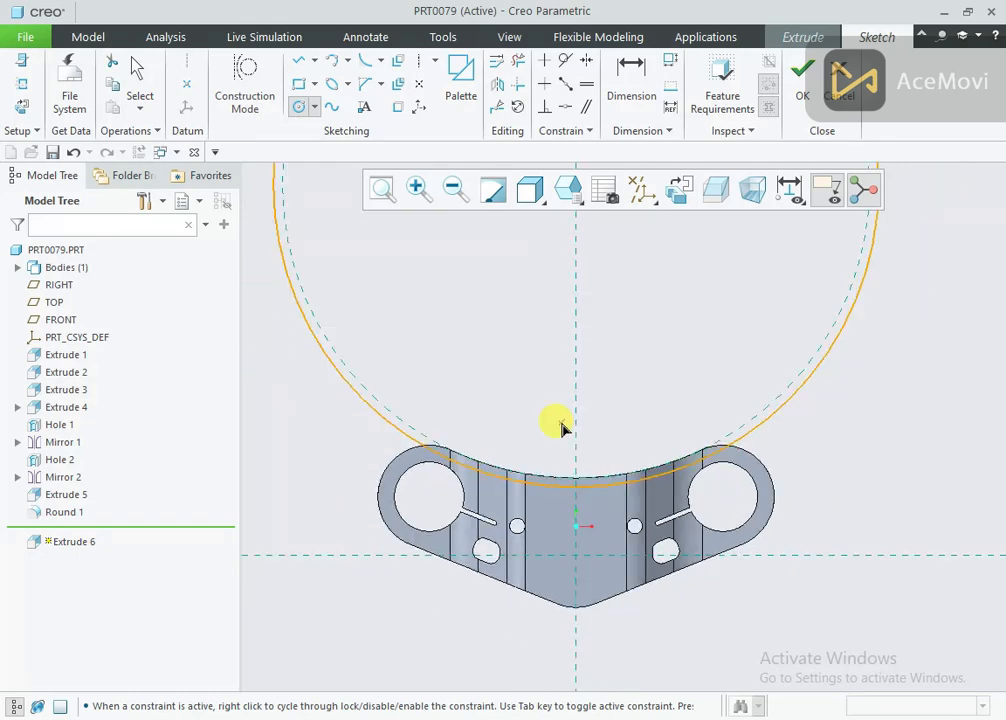
click(573, 266)
scroll(575, 485, up, 3)
click(585, 497)
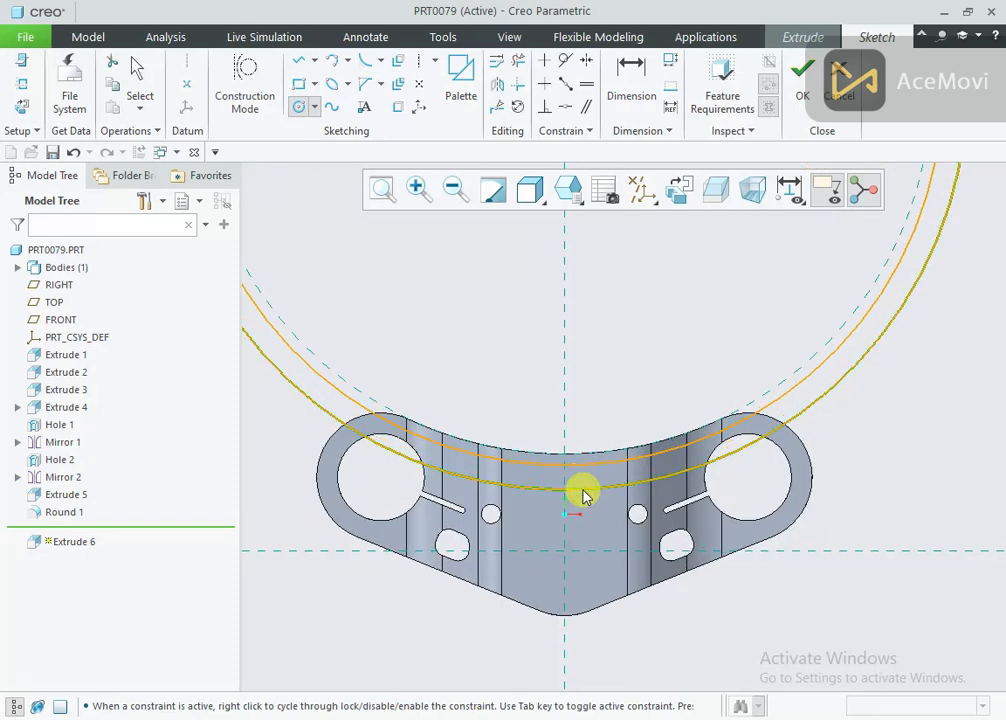
Step: Sketch a circle about 12.6 mm in diameter between the two large circles, about 20 mm left of the vertical centreline
scroll(561, 485, up, 5)
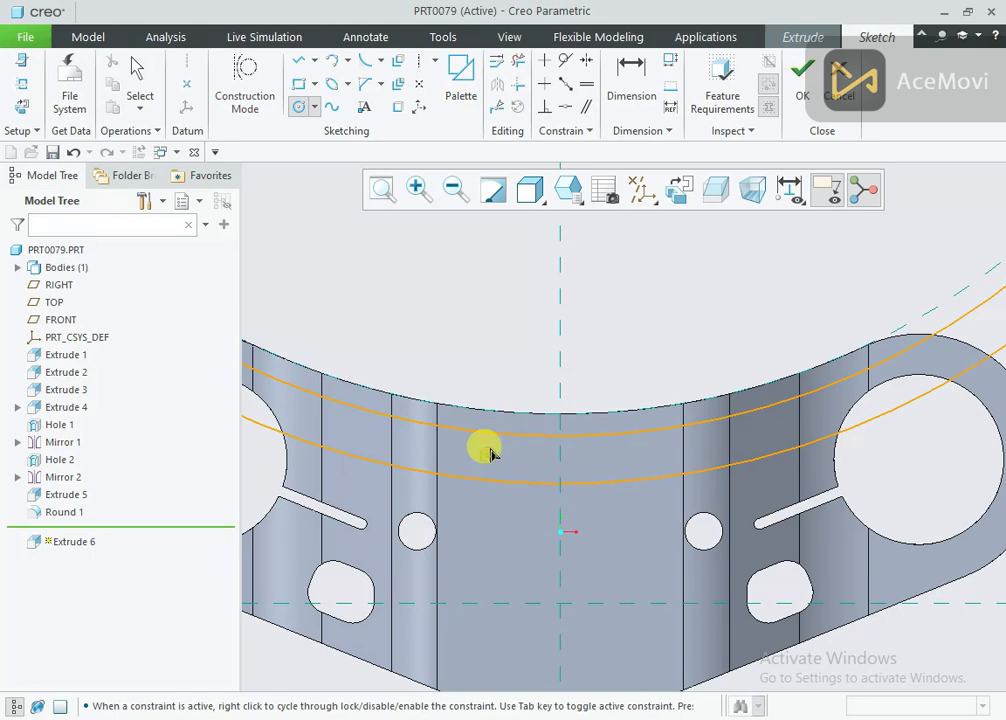
click(490, 437)
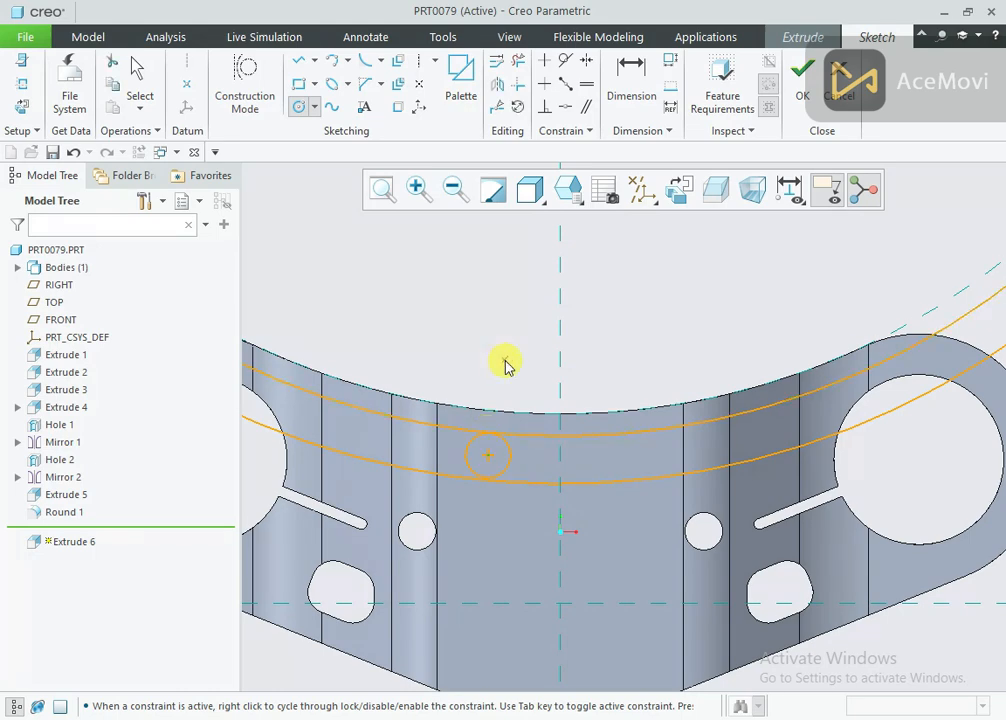
middle_click(505, 365)
click(561, 64)
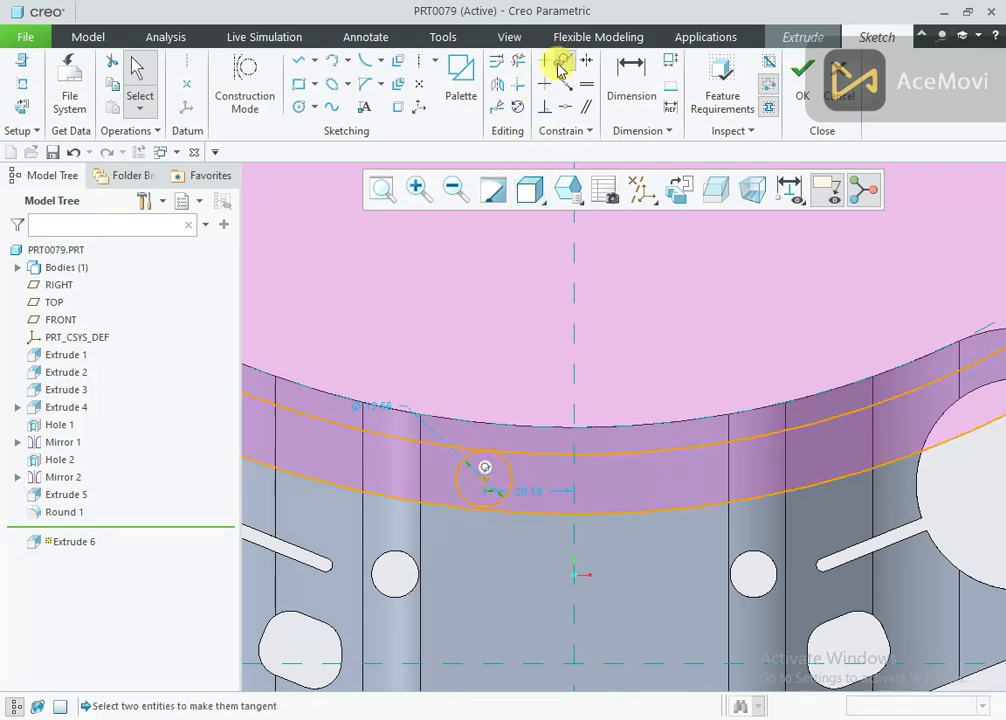
click(510, 455)
click(492, 482)
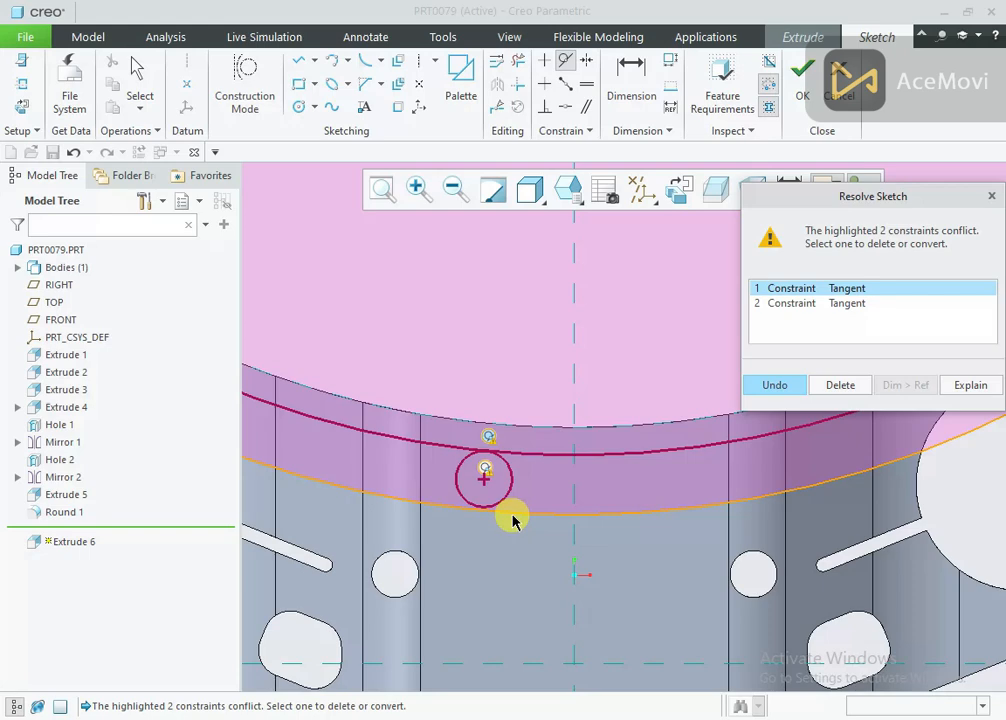
click(782, 388)
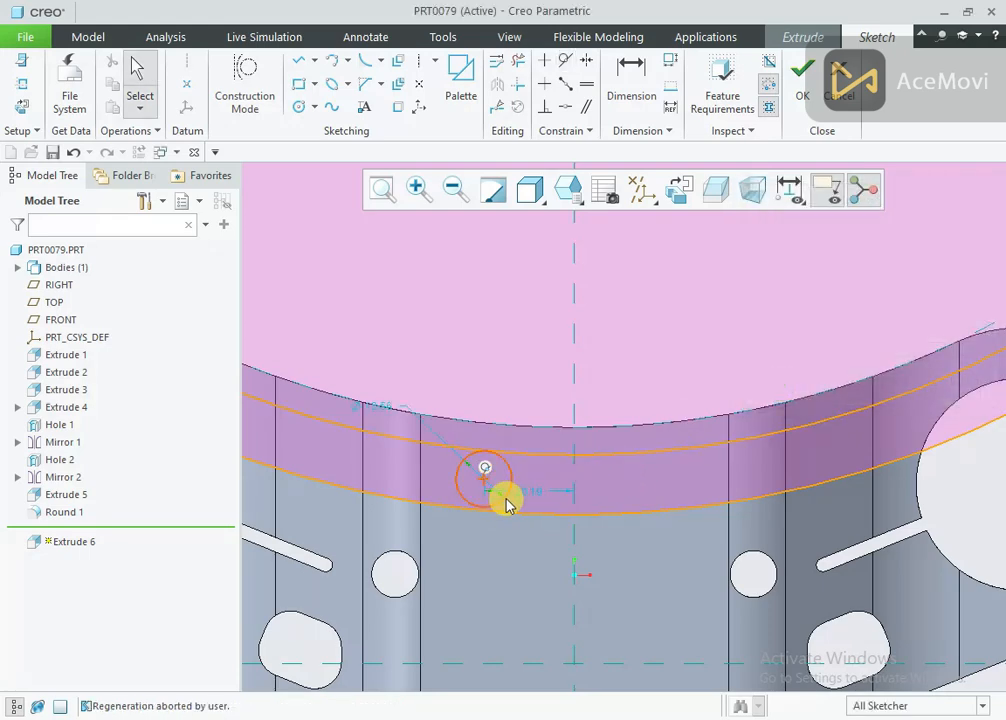
Step: Constrain the small circle tangent to the outer of the two large concentric circles
click(566, 62)
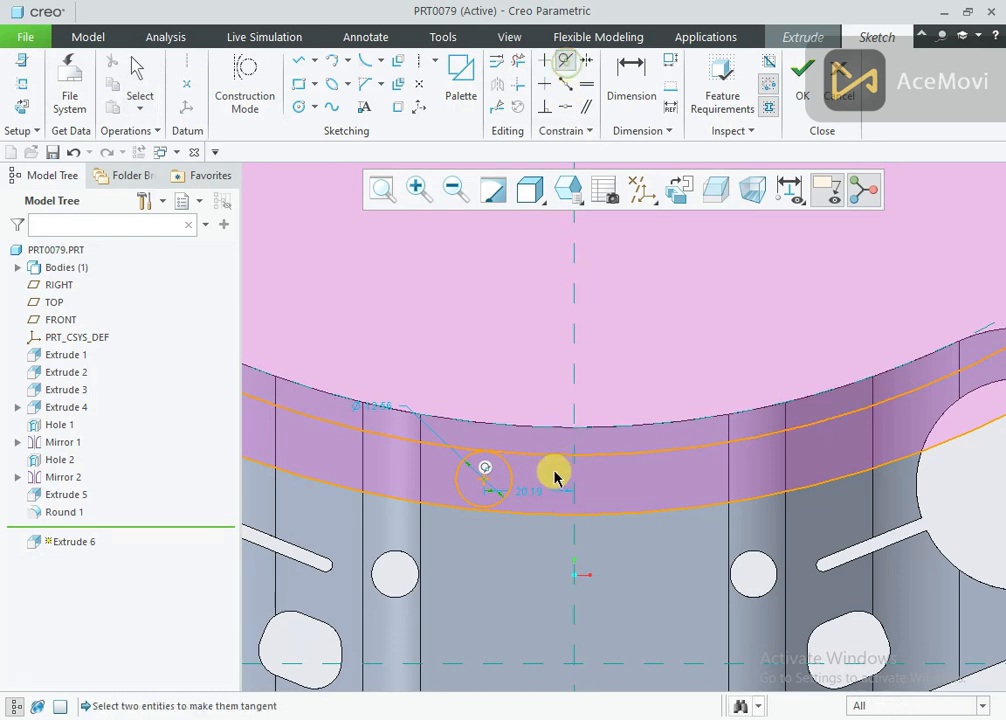
click(502, 507)
click(508, 515)
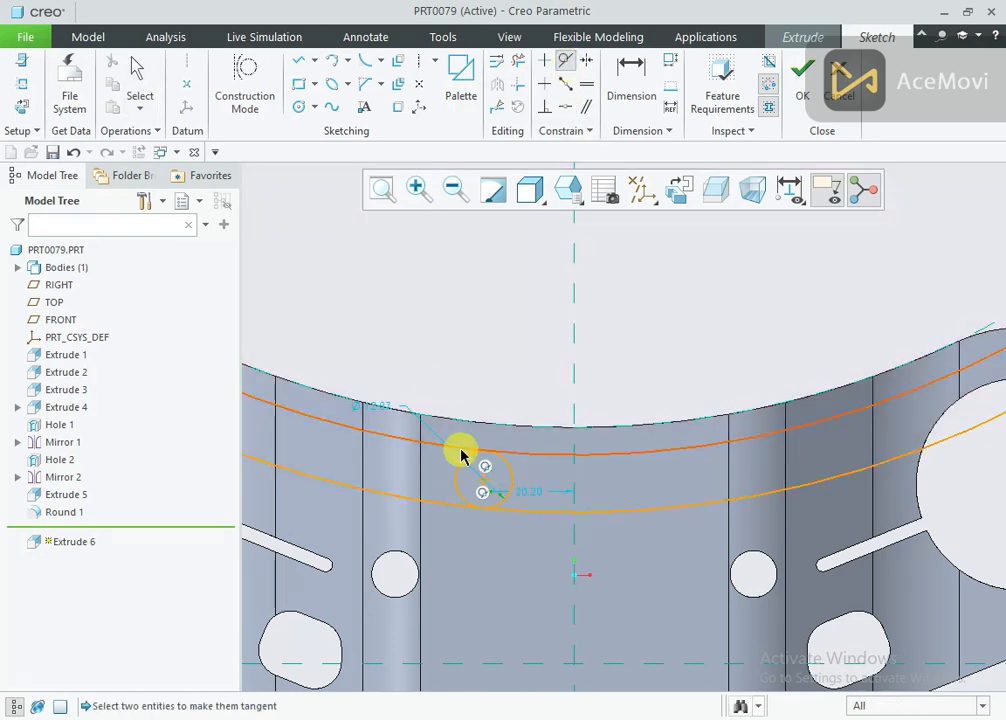
middle_click(434, 387)
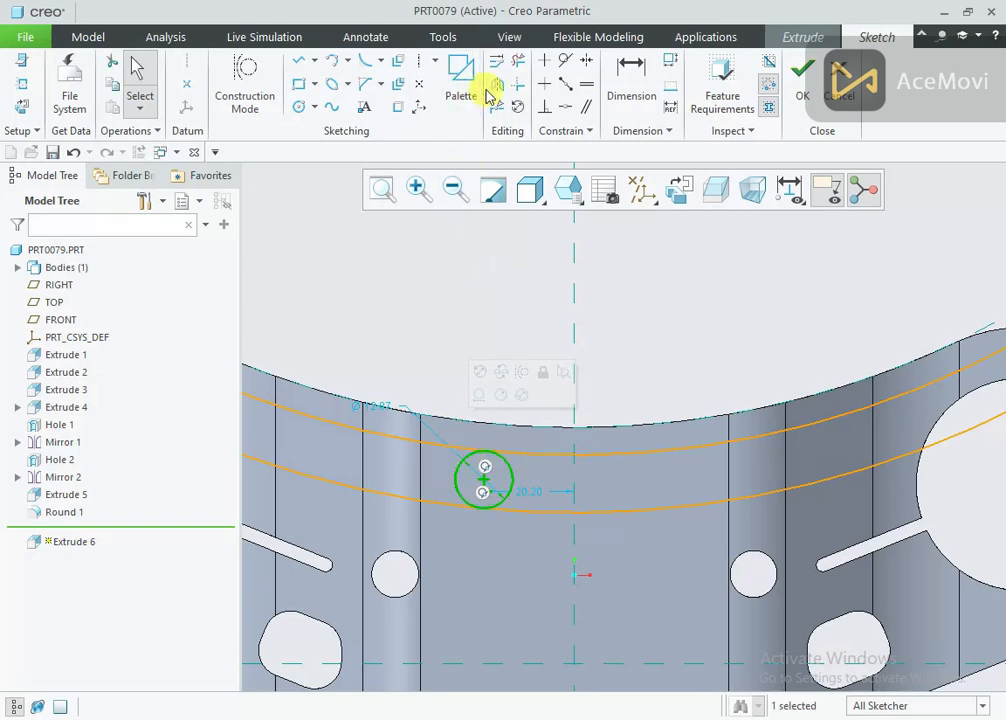
Step: Mirror the small circle about the vertical centreline and start the Dimension tool
click(496, 82)
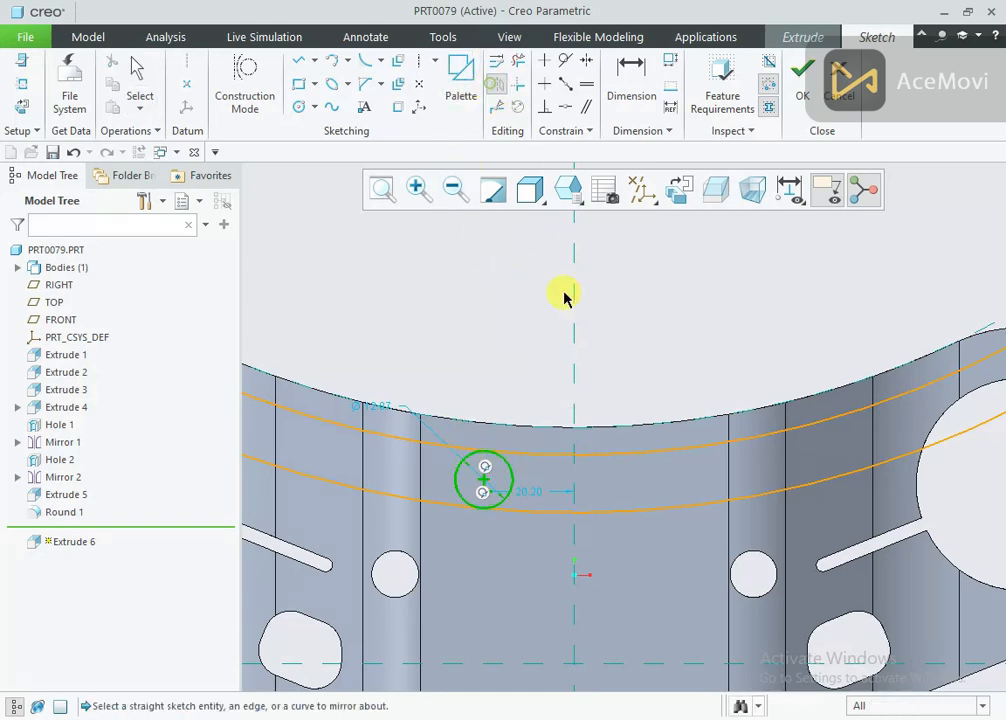
right_click(502, 340)
click(663, 366)
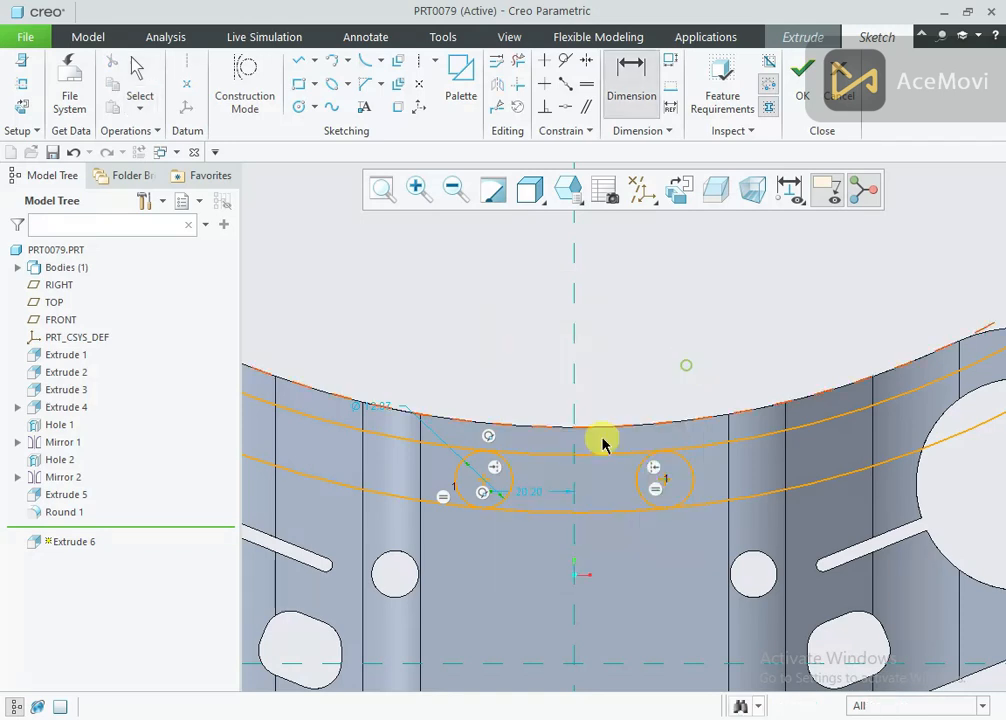
Step: Dimension the distance between the two small circles' centres as 32 mm
click(486, 482)
click(664, 480)
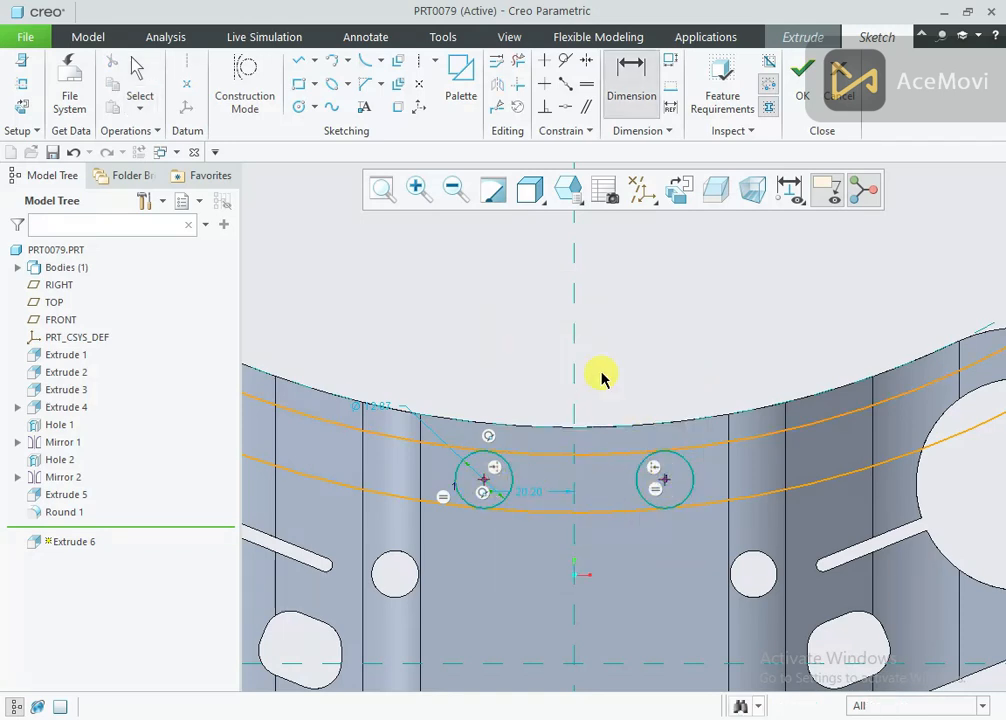
middle_click(602, 372)
text(32)
key(Return)
scroll(514, 421, up, 2)
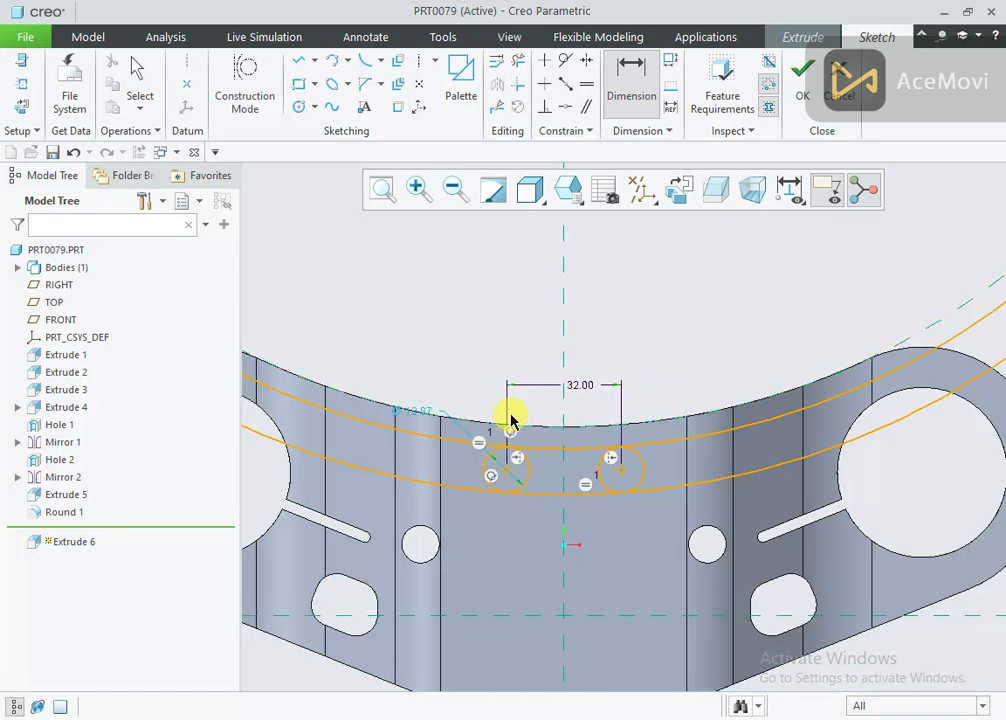
Step: Set the small circles' diameter to 15 mm
middle_click(456, 402)
click(419, 399)
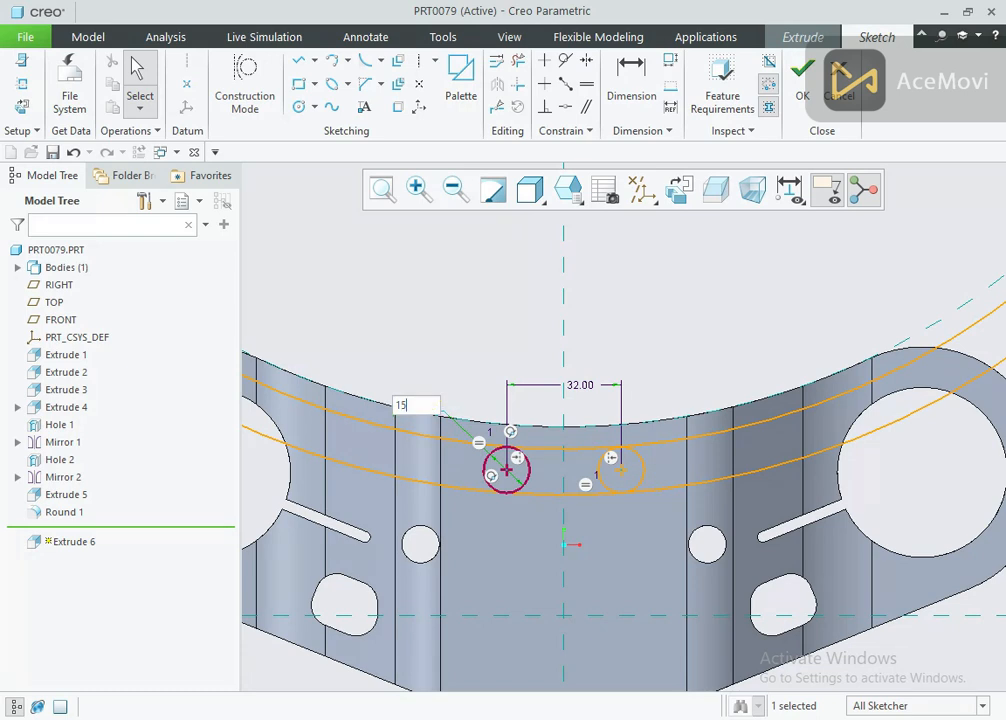
text(15)
key(Return)
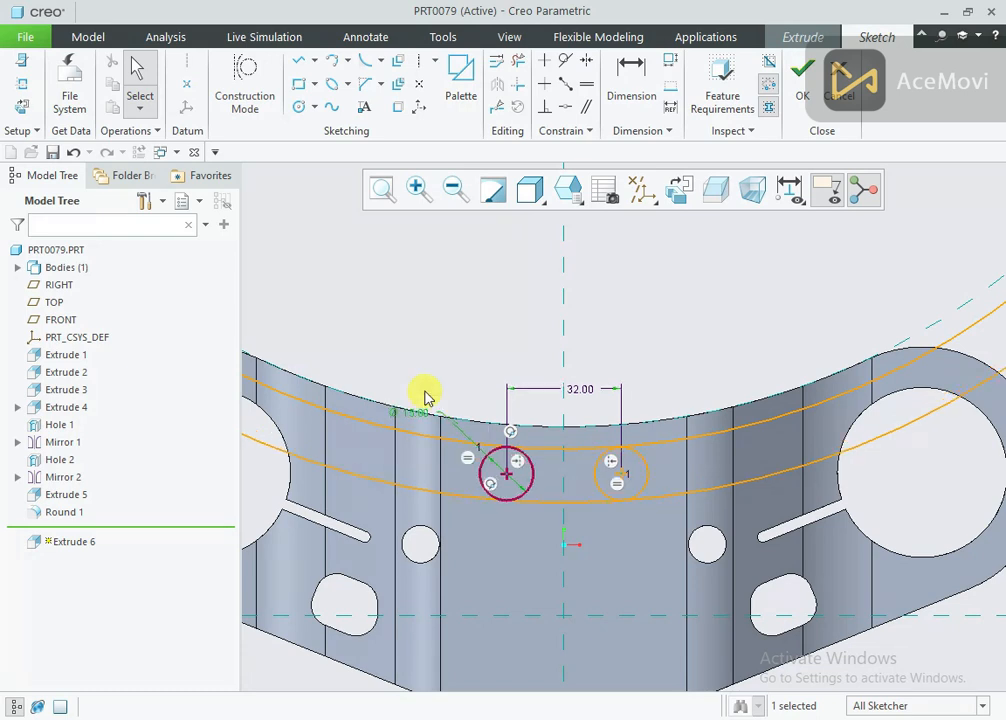
Step: Trim the large concentric arcs outside the small circles and the circles' inner halves to leave a closed curved slot
click(516, 64)
click(445, 447)
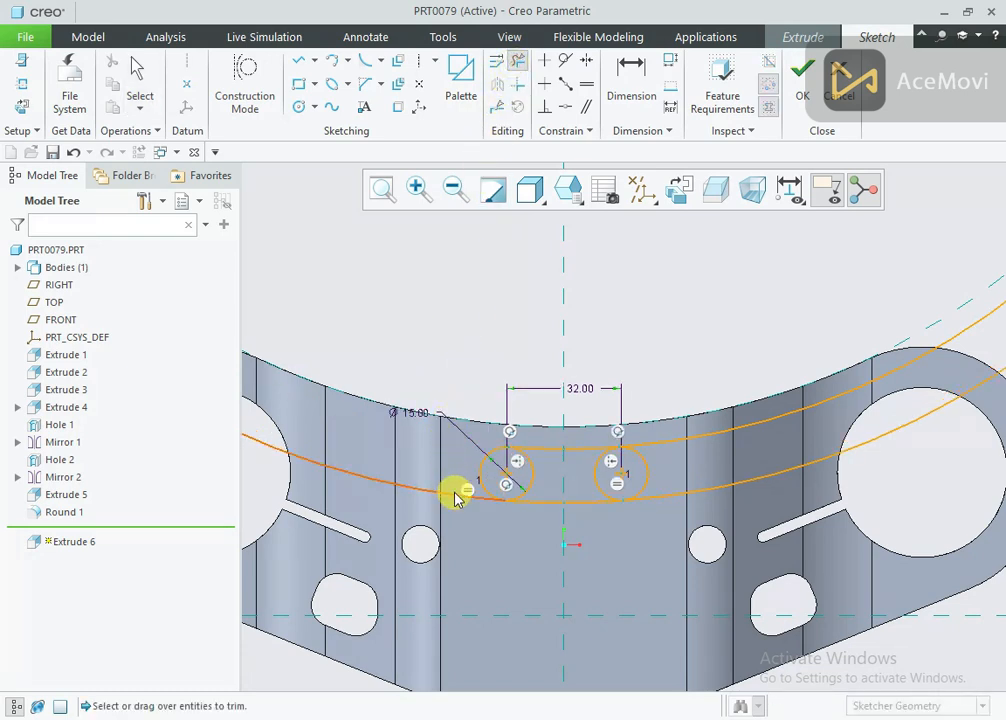
click(455, 496)
click(530, 470)
click(600, 465)
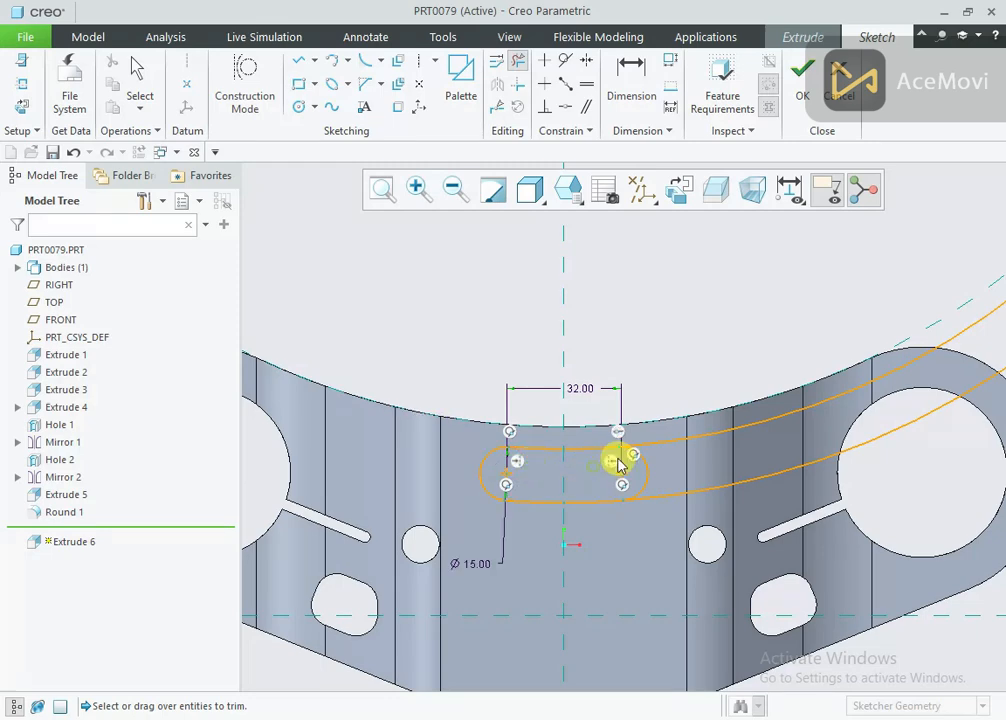
click(665, 445)
click(676, 497)
middle_click(588, 411)
scroll(516, 505, down, 5)
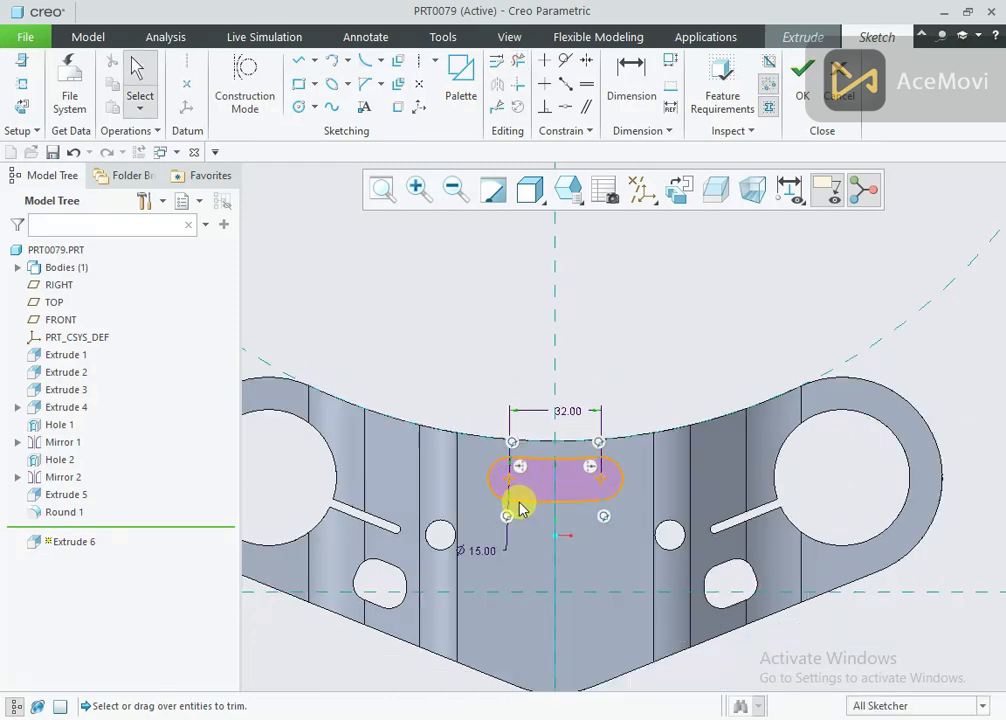
Step: Finish the slot sketch and extrude it as a material-removing cut with the depth set to To Next
middle_drag(516, 507, 532, 399)
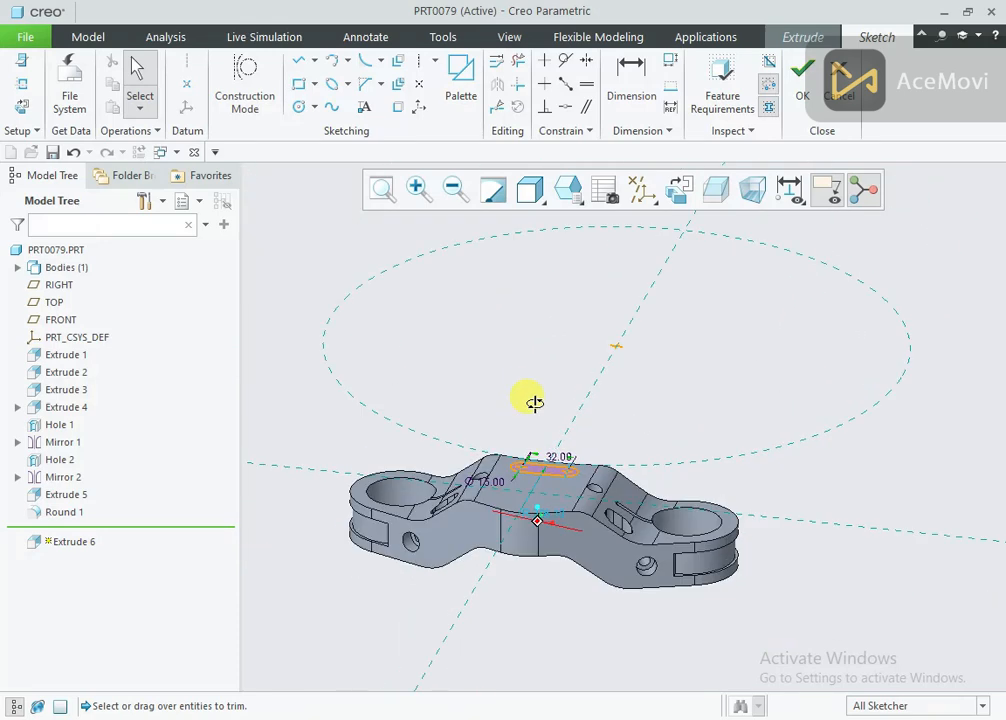
scroll(443, 540, up, 3)
click(800, 92)
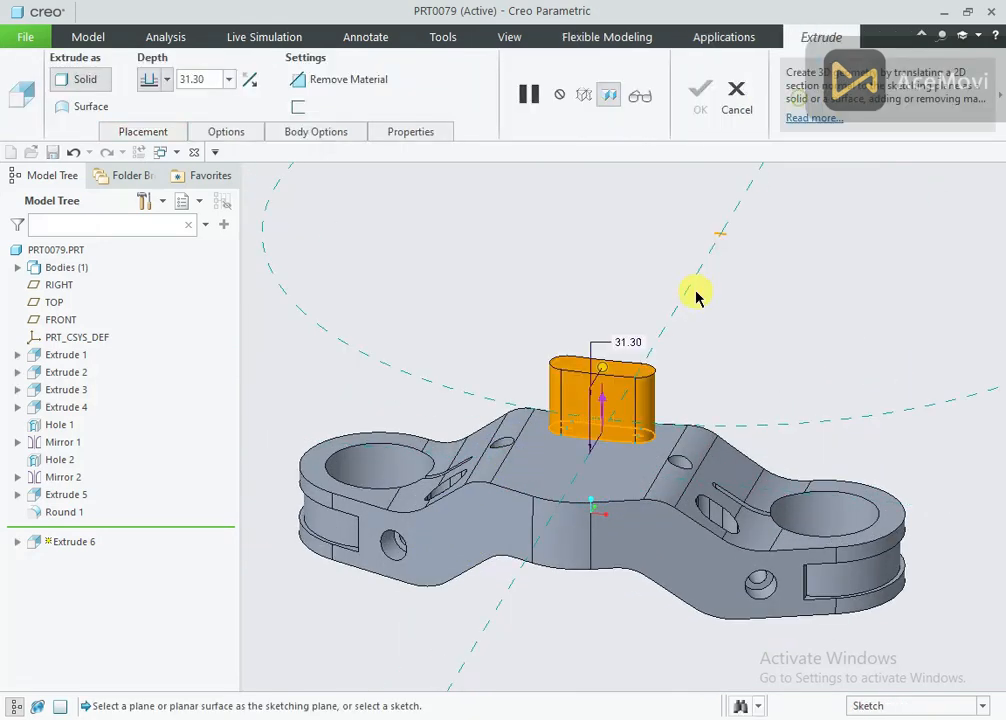
click(231, 131)
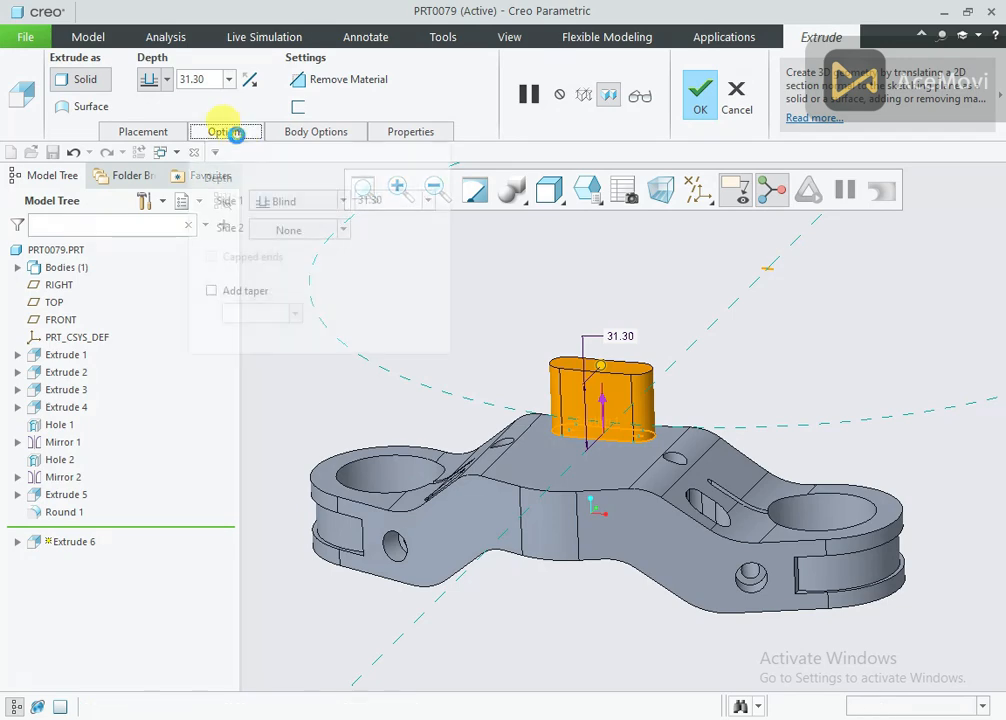
click(268, 201)
click(289, 259)
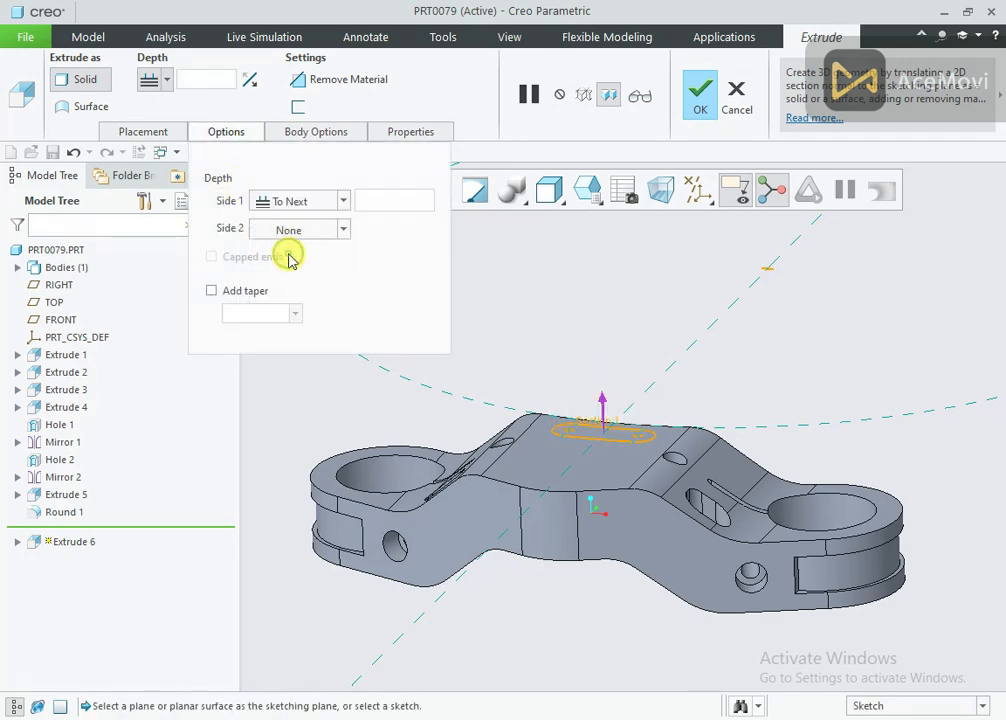
click(300, 80)
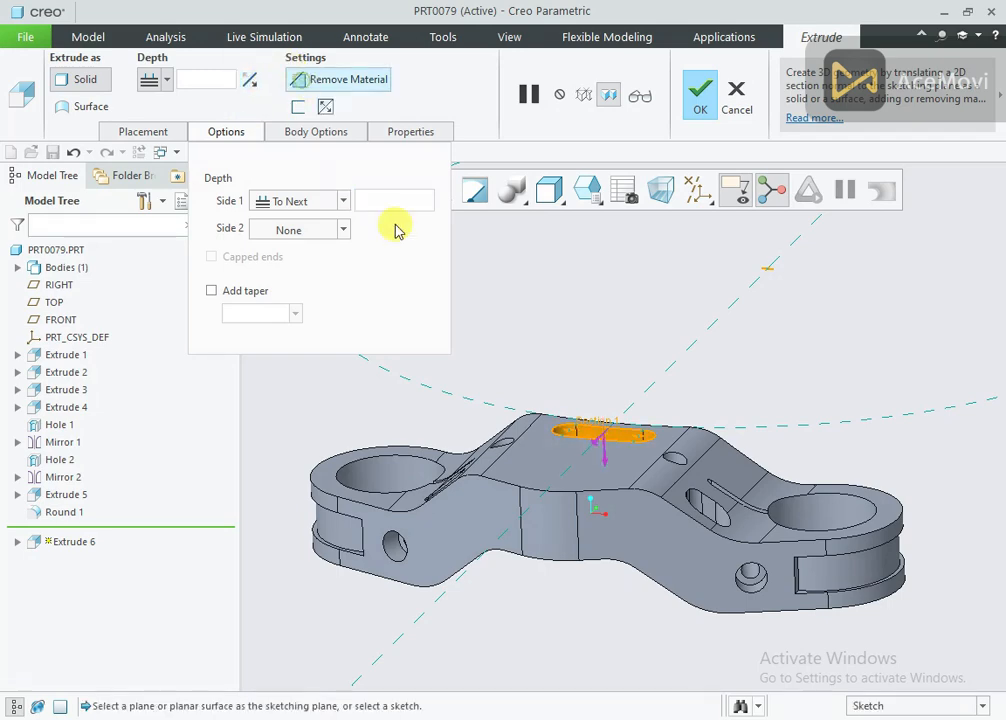
middle_drag(622, 227, 637, 304)
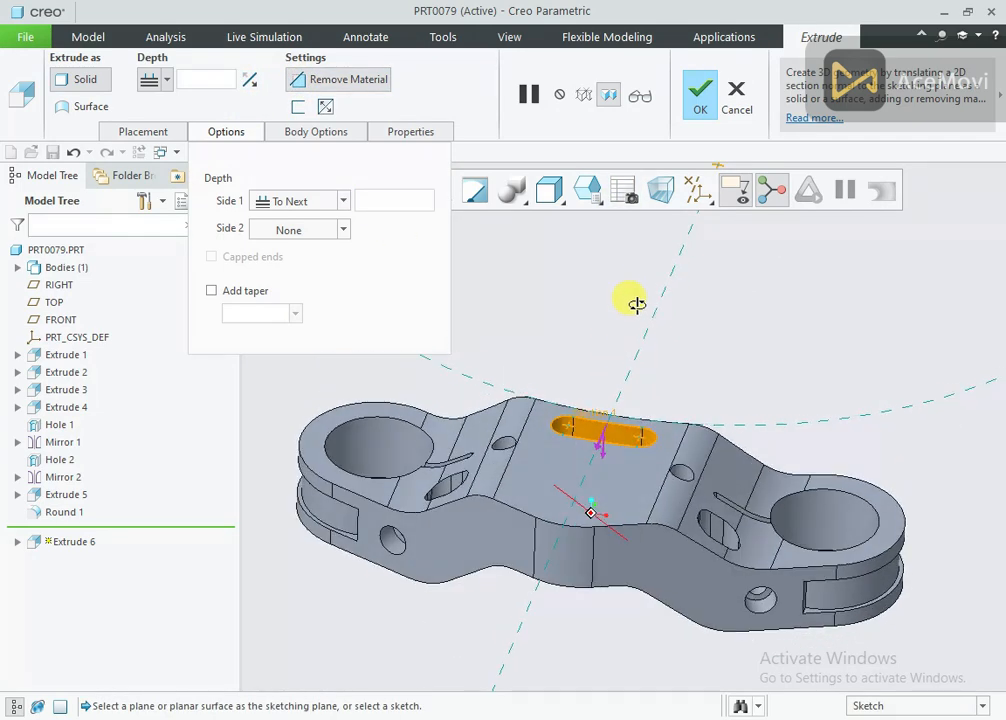
click(702, 117)
Step: Turn on the display of all datum axes, points, coordinate systems and planes
middle_drag(606, 301, 630, 290)
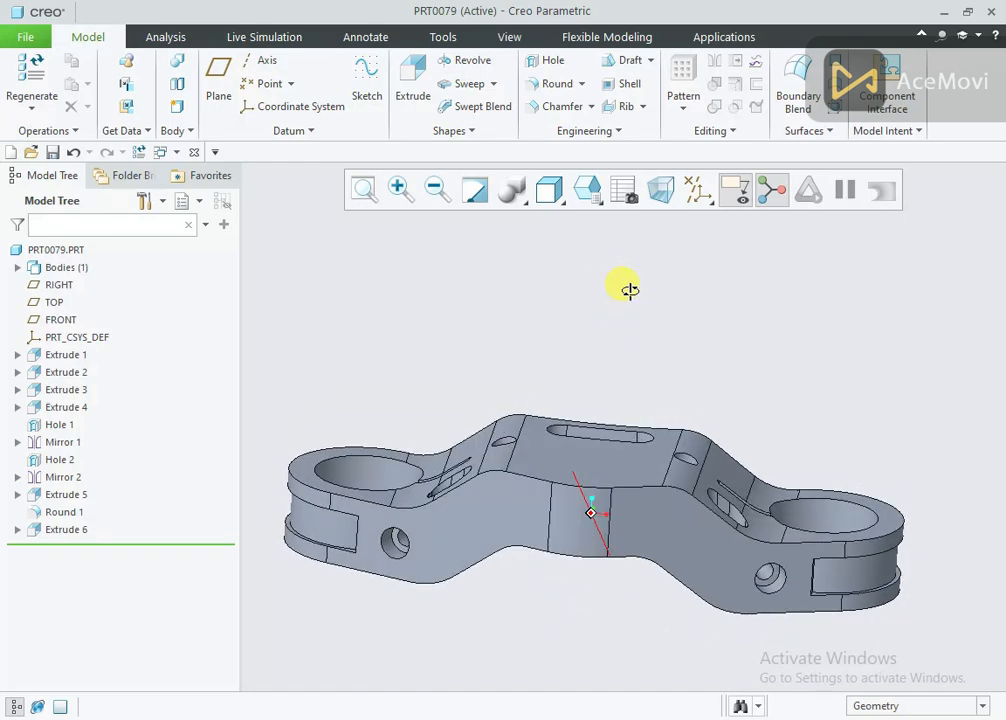
scroll(626, 512, down, 2)
middle_drag(626, 512, 630, 452)
scroll(632, 460, up, 2)
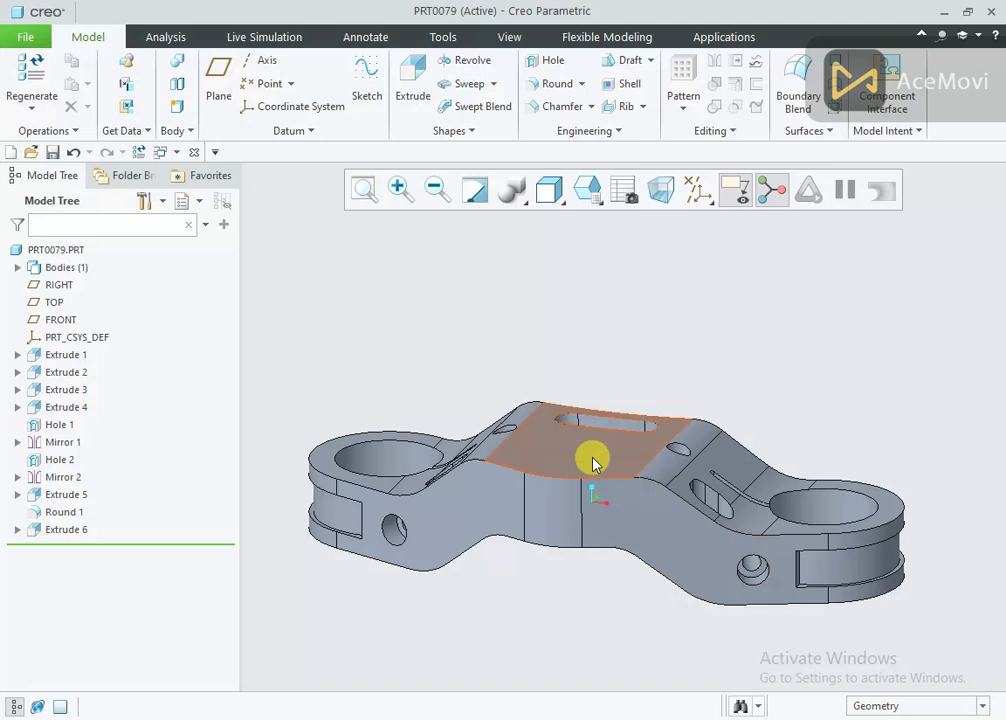
scroll(594, 378, up, 1)
click(697, 205)
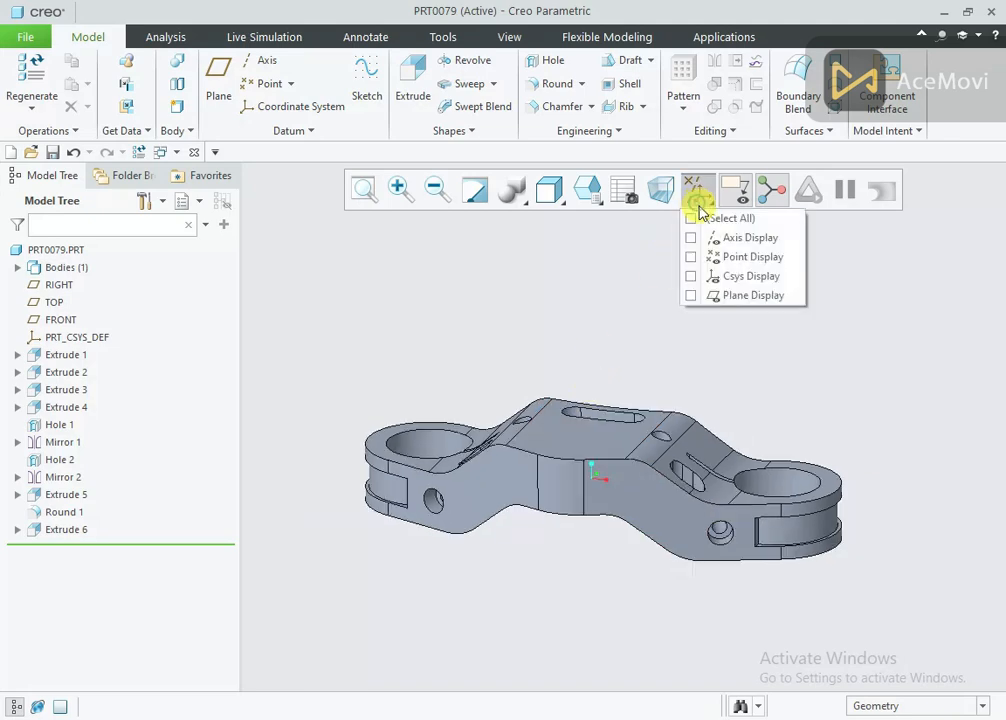
click(703, 218)
mouse_move(597, 312)
middle_down()
mouse_move(576, 320)
mouse_move(597, 326)
middle_up()
scroll(576, 381, down, 2)
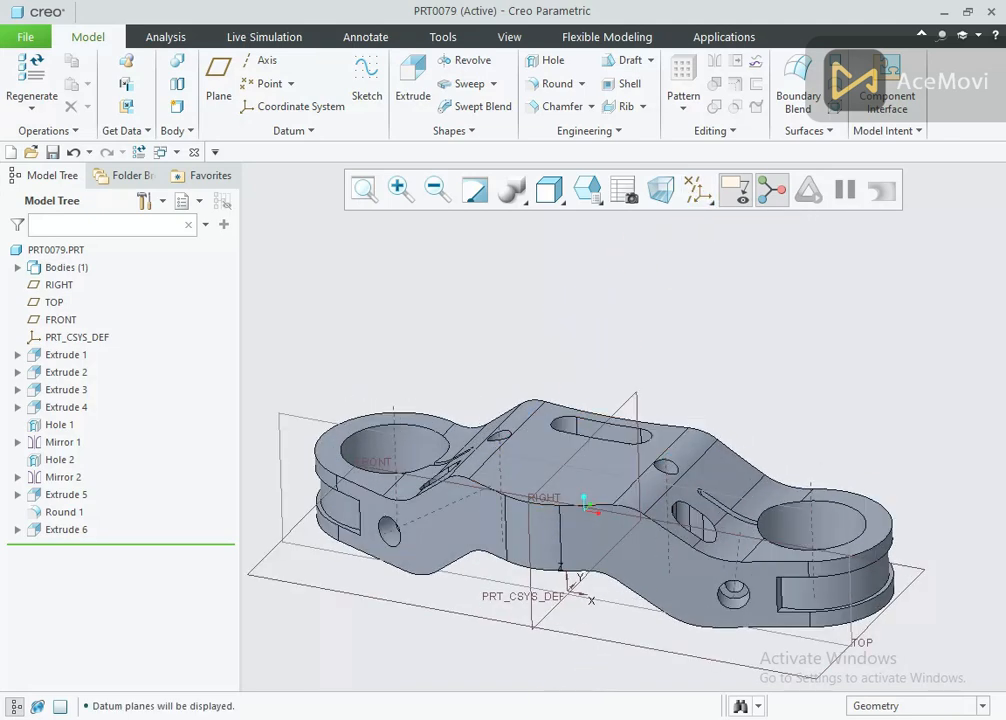
Step: Check the central hole in the reference drawing and create a datum axis through the RIGHT and TOP planes
key(alt+Tab)
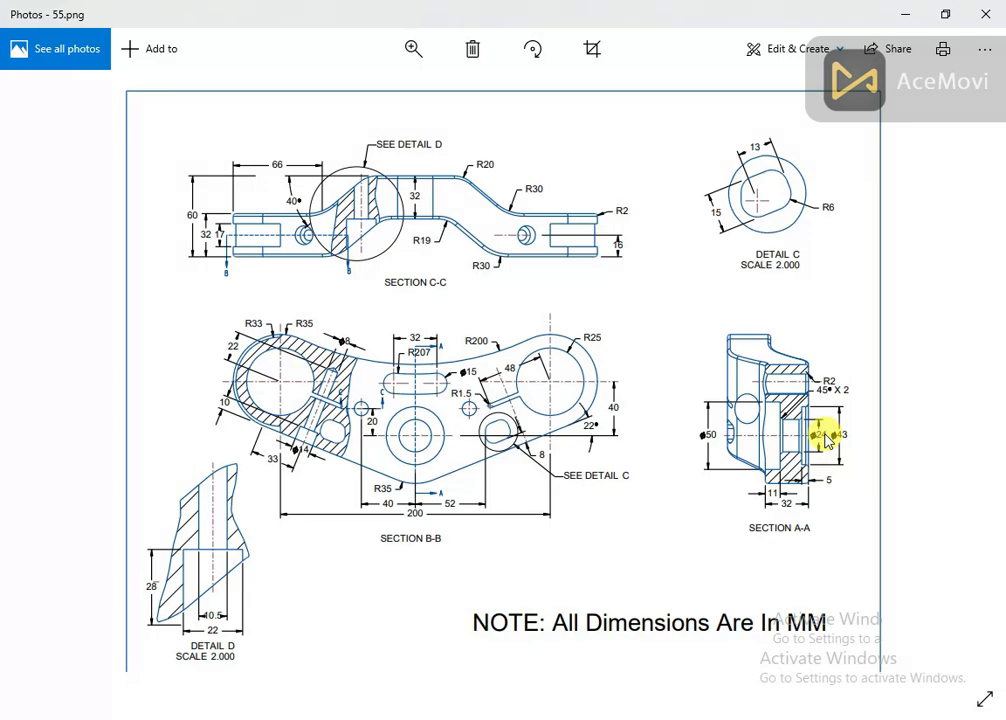
click(582, 719)
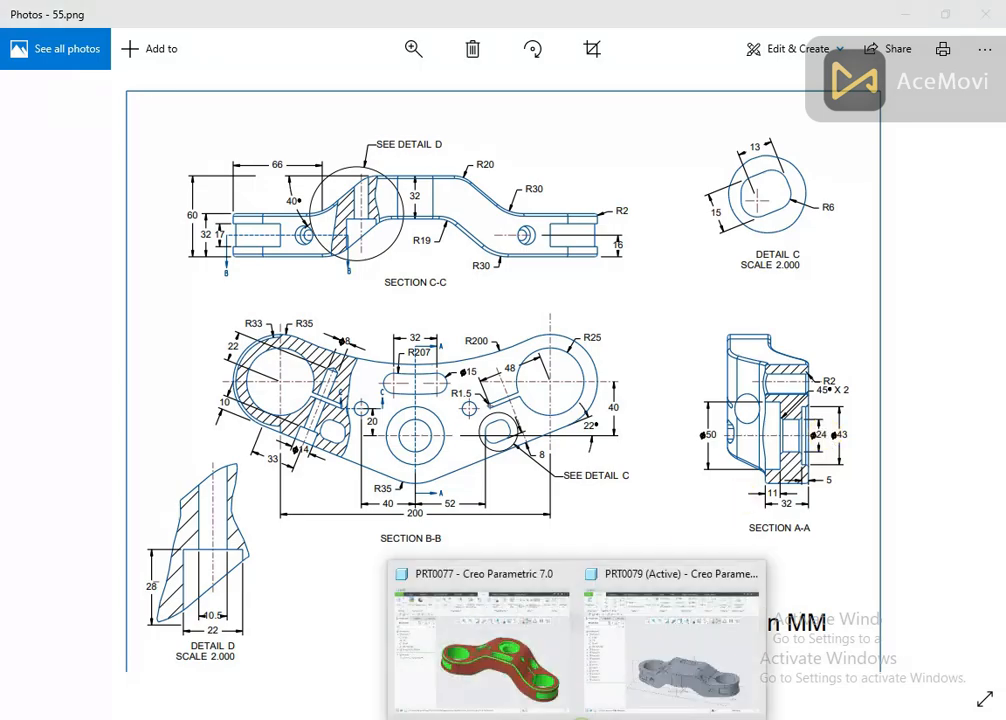
click(629, 661)
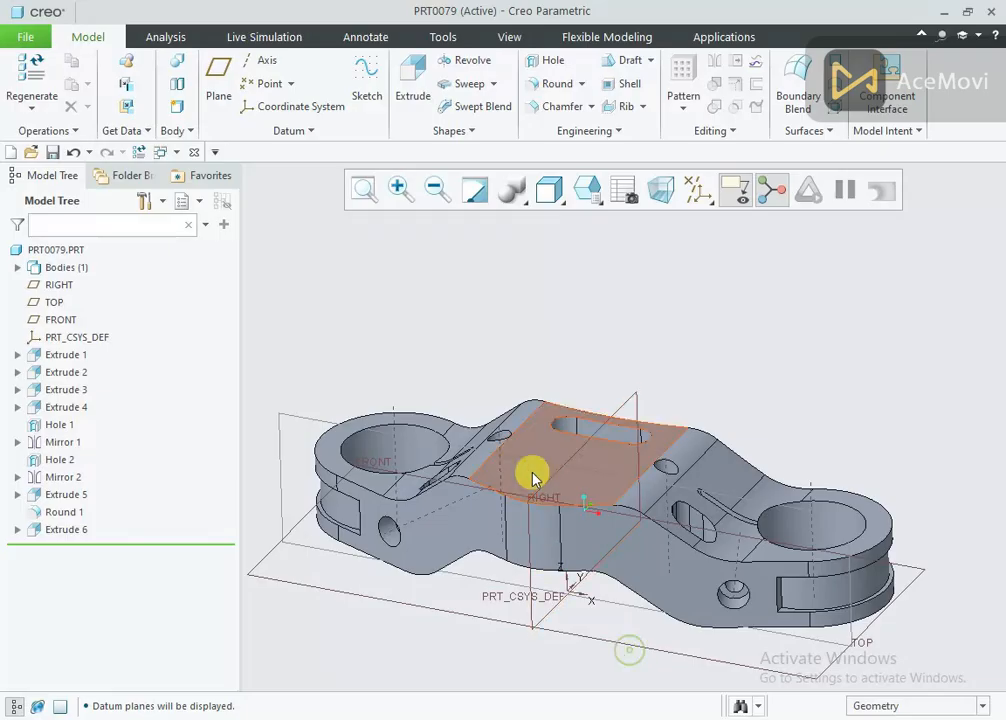
click(265, 62)
click(620, 406)
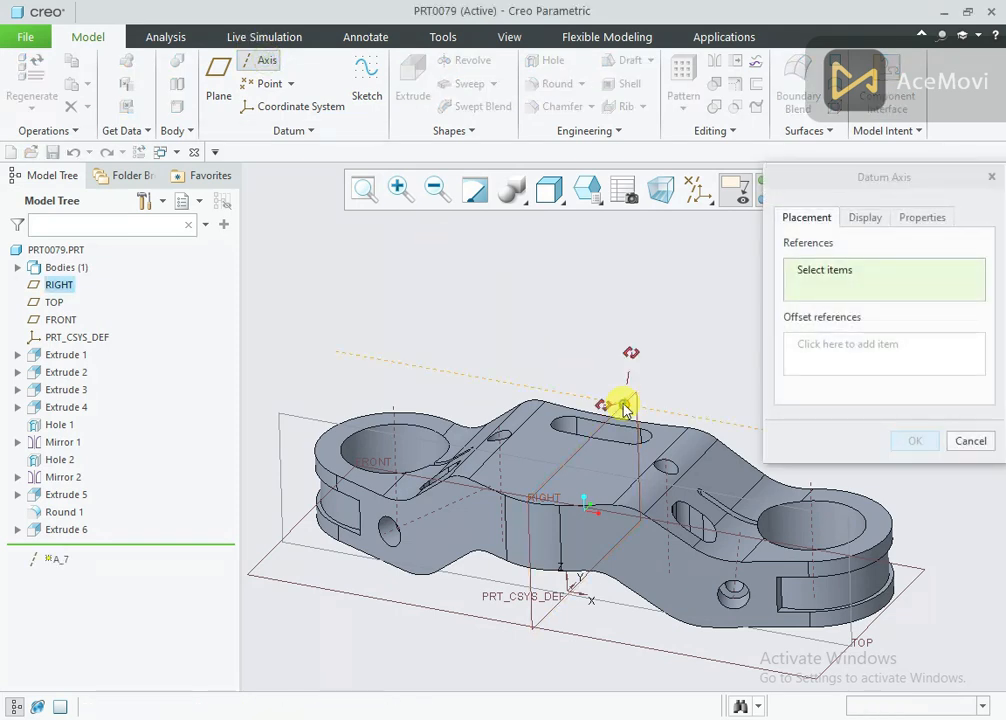
ctrl+click(299, 425)
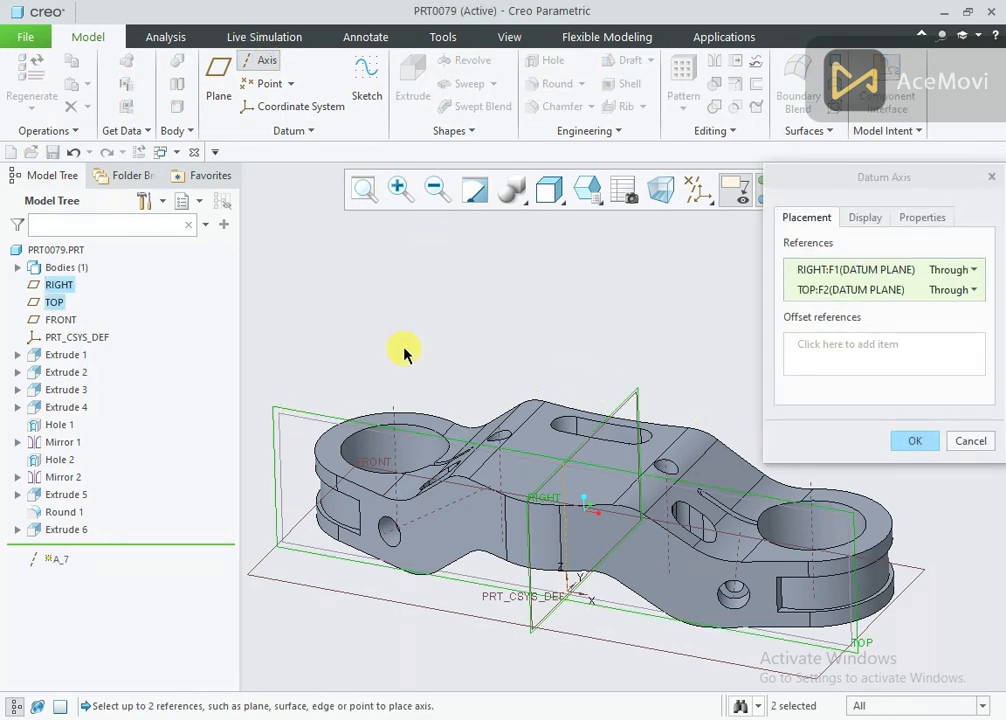
click(913, 441)
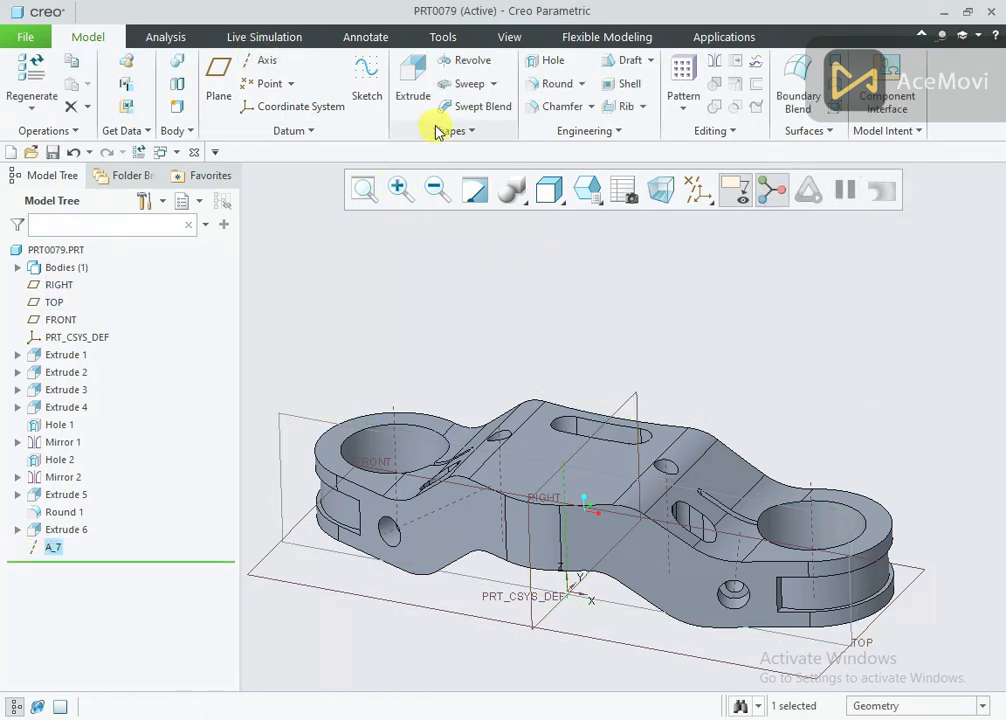
Step: Place a hole on the raised middle face, coaxial with the new datum axis, using the Standard profile with a counterbore
click(545, 60)
ctrl+click(597, 461)
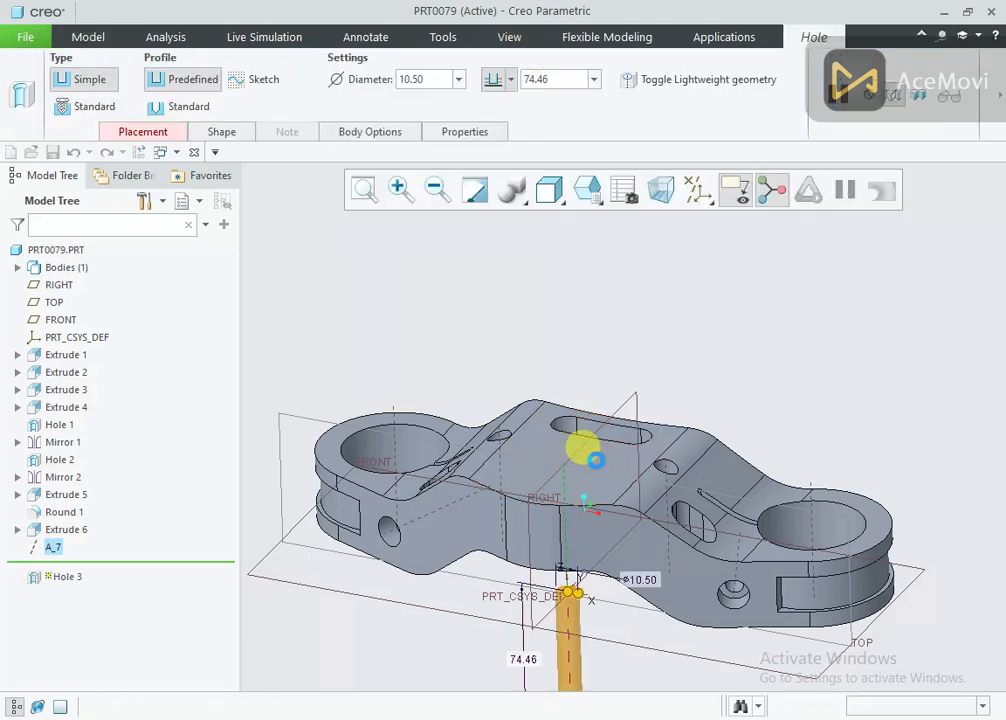
ctrl+click(563, 489)
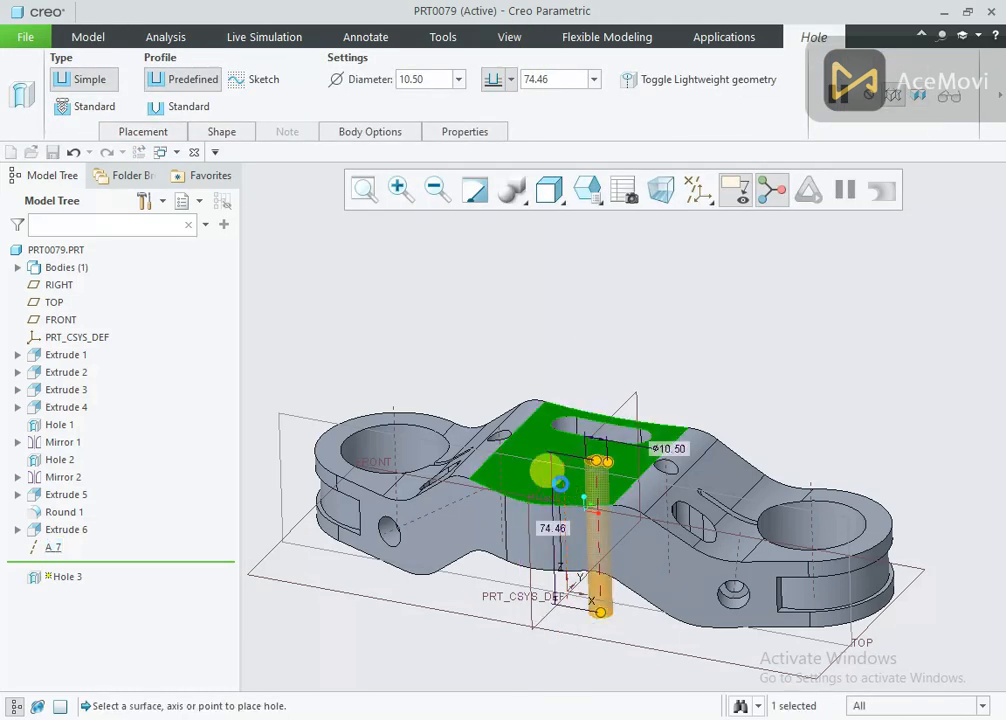
ctrl+click(560, 484)
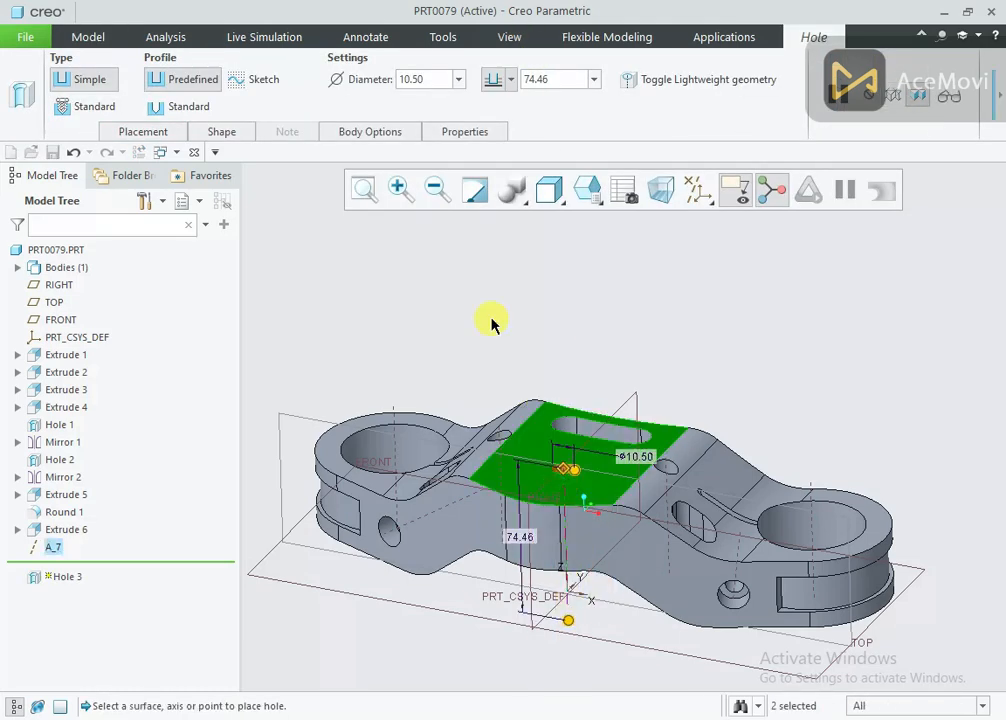
click(218, 133)
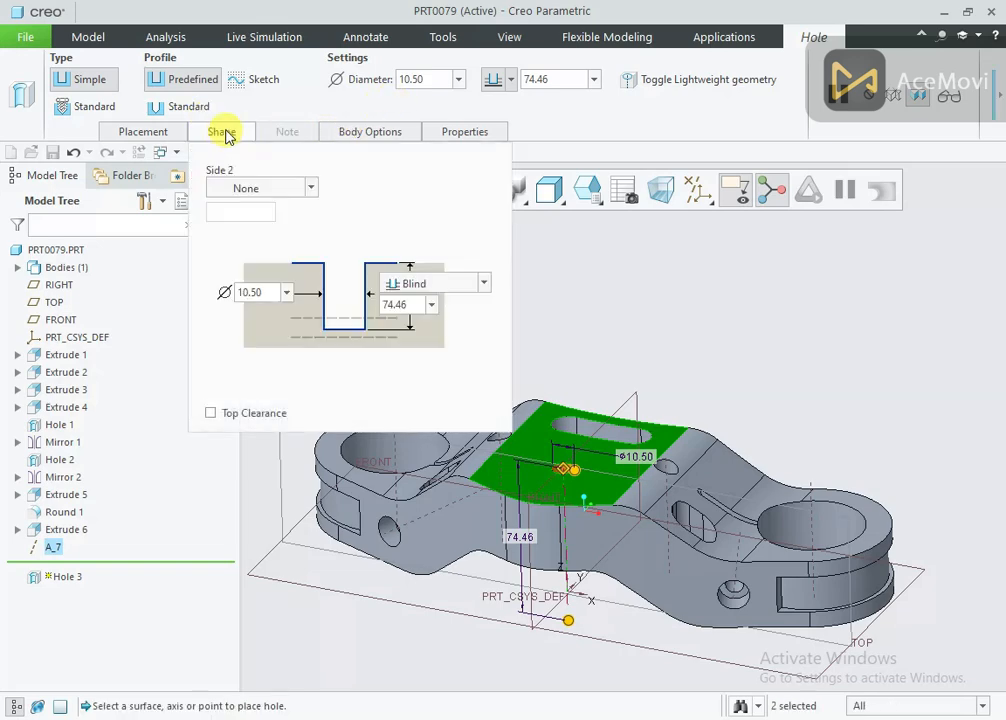
click(183, 106)
click(762, 80)
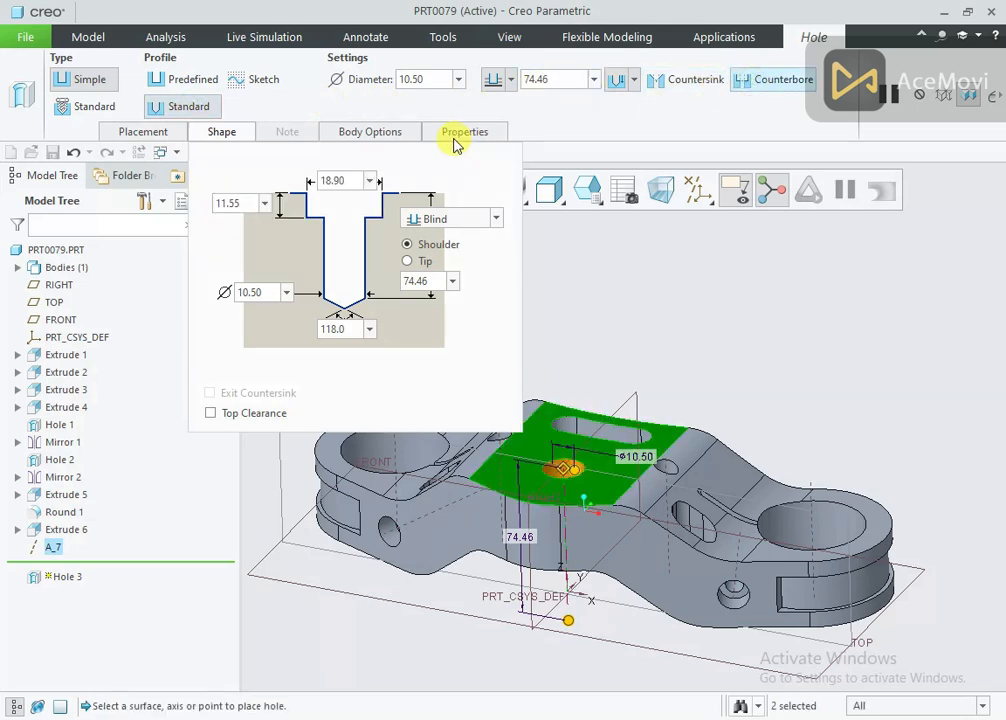
Step: Set the hole's counterbore diameter to 43 mm and its counterbore depth to 5 mm
text(43)
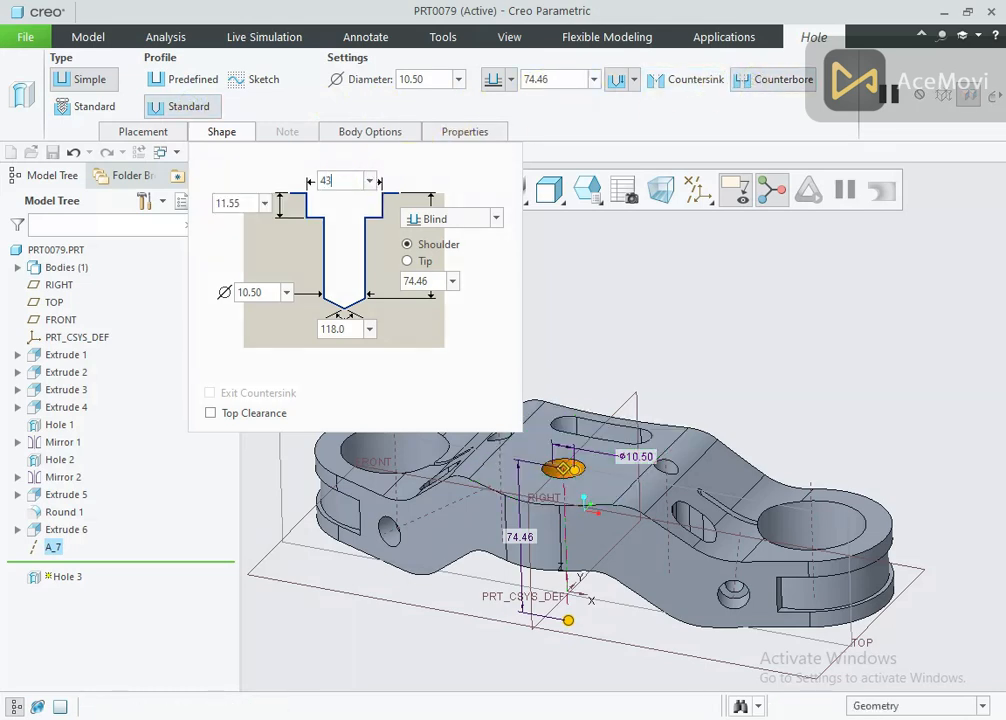
key(Return)
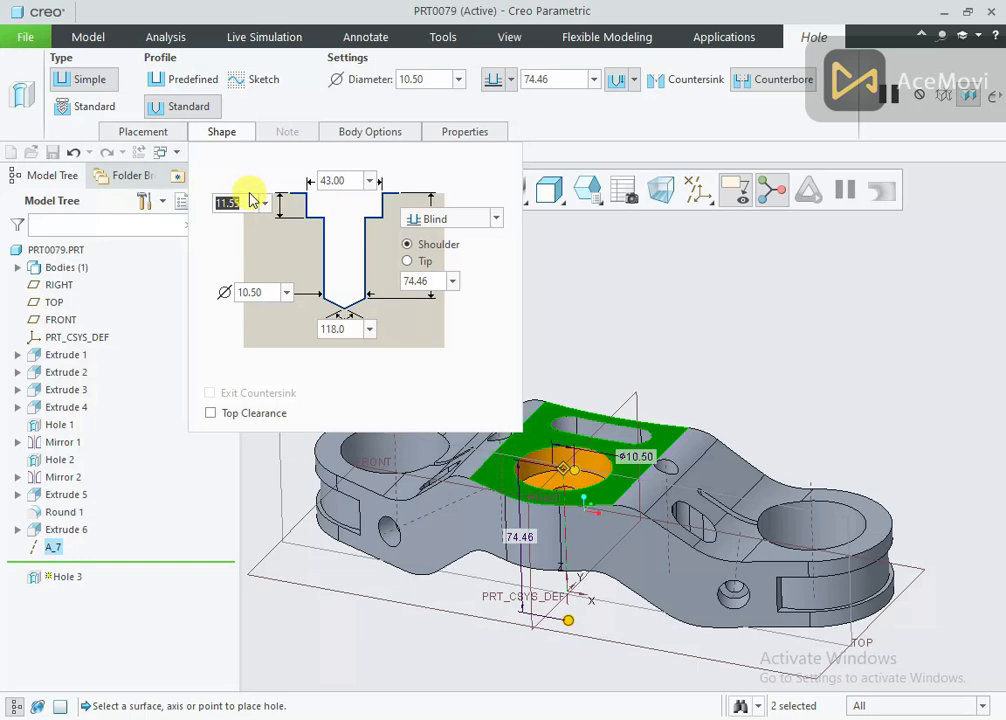
text(5)
key(Return)
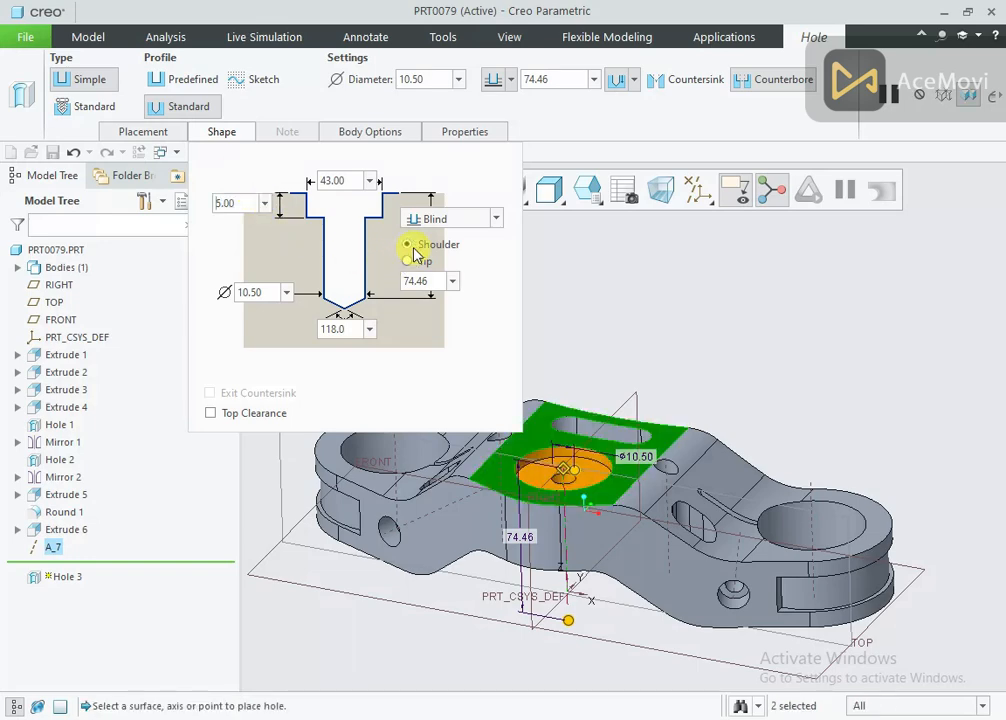
Step: Set the central hole's blind depth to 24 mm and its drilled diameter to 24 mm
text(24)
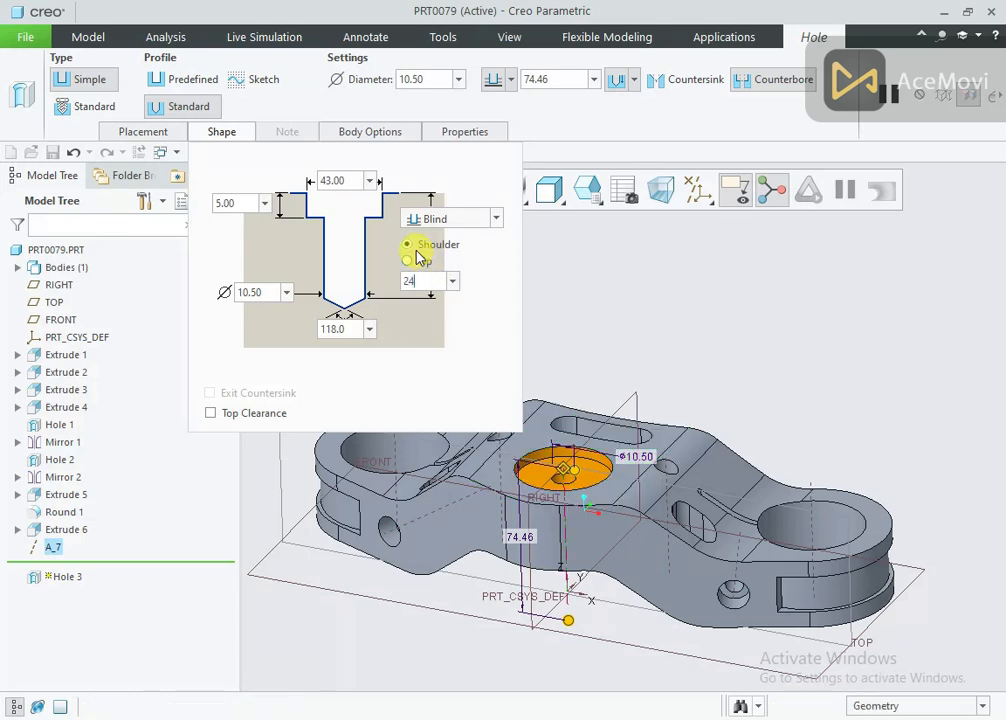
key(Return)
click(316, 301)
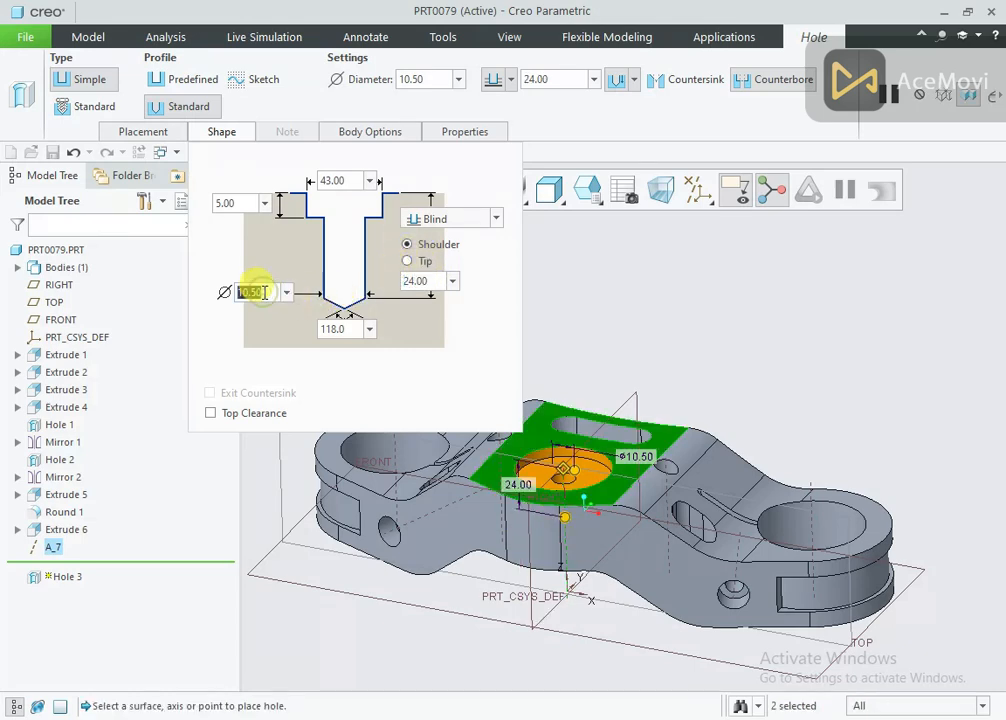
text(24)
key(Return)
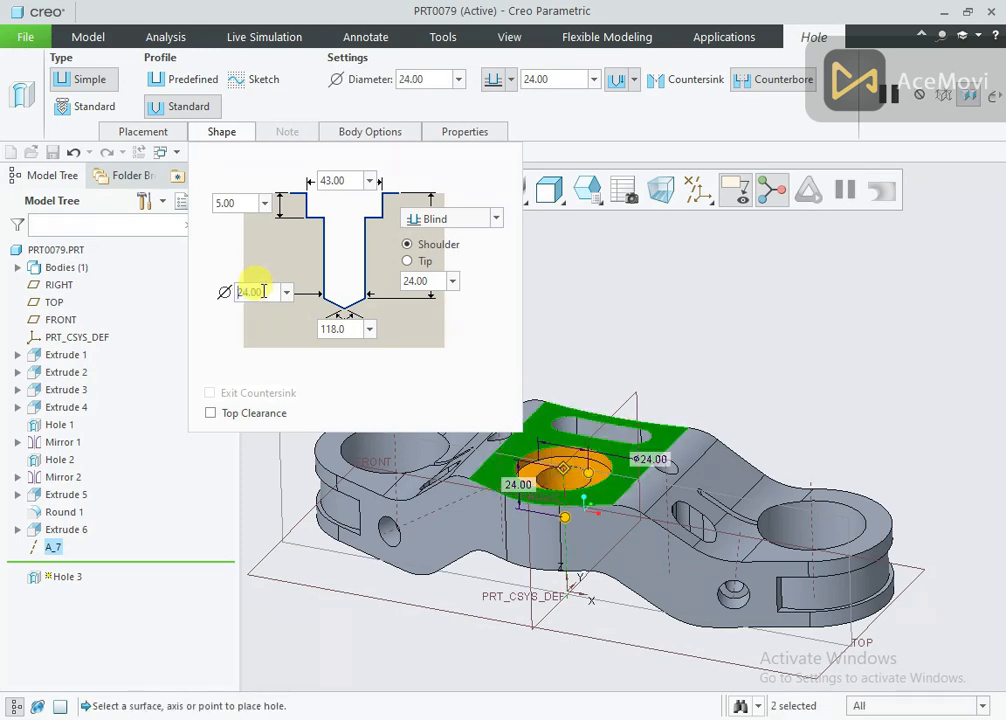
Step: Make the central hole run Through All and complete it
click(436, 218)
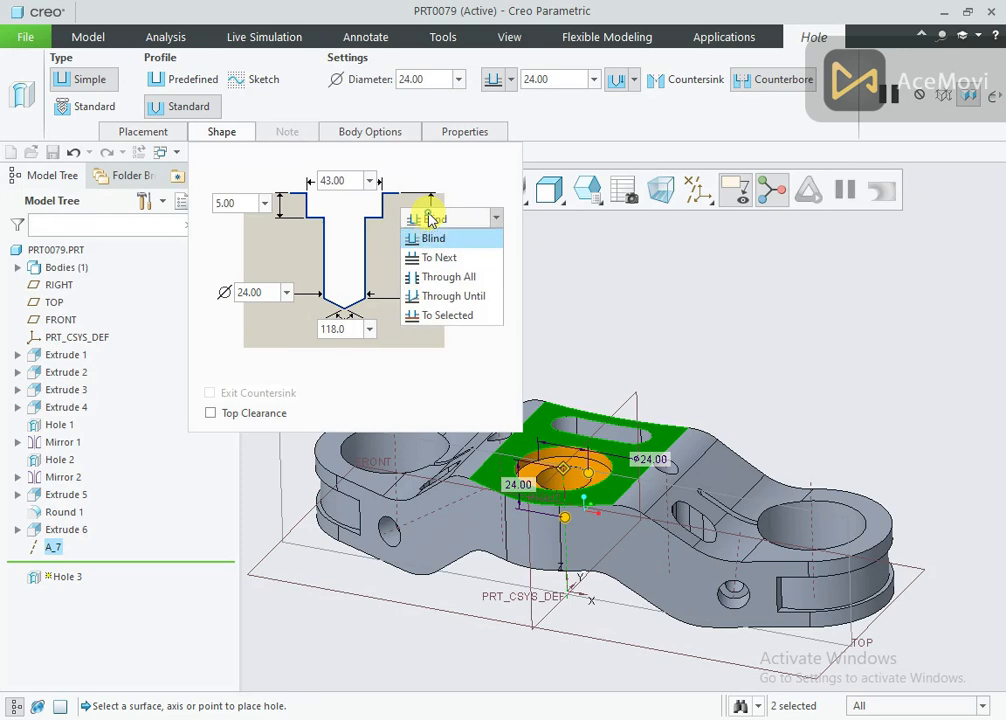
click(416, 273)
mouse_move(636, 383)
middle_down()
mouse_move(653, 298)
mouse_move(643, 376)
middle_up()
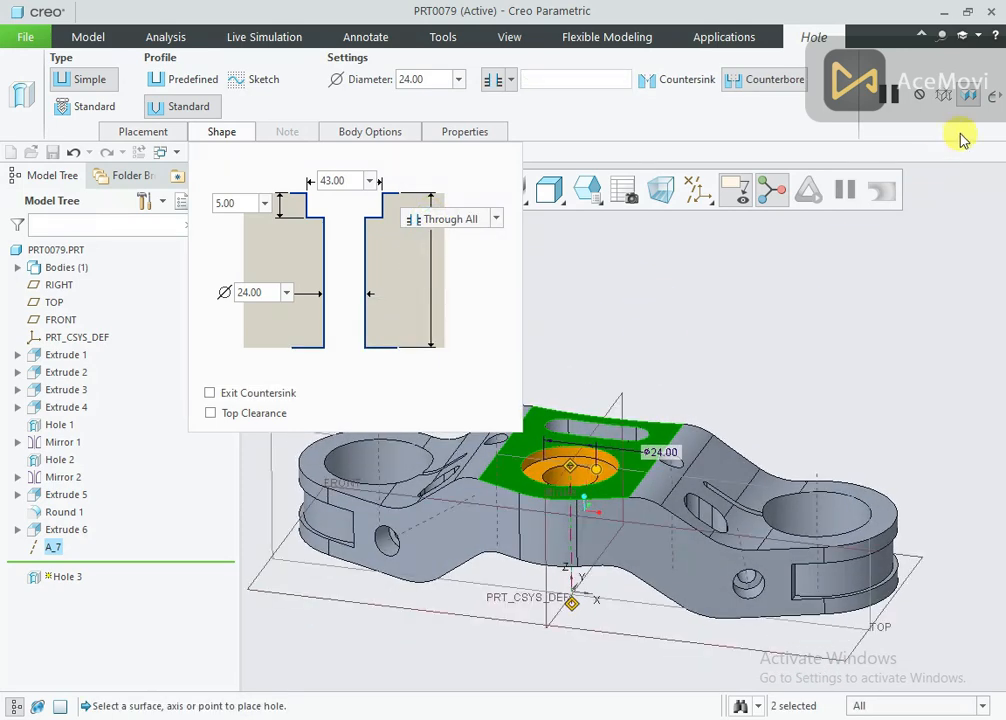
click(995, 96)
click(648, 97)
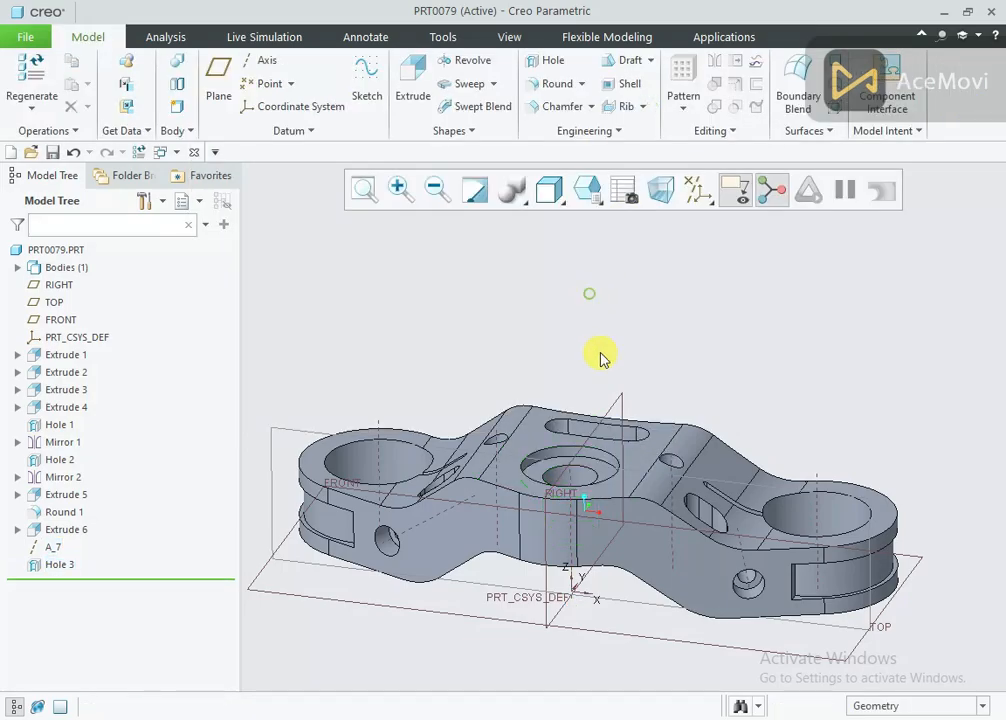
Step: Place another hole on the underside's middle face, coaxial with the central datum axis, using the Standard profile with a counterbore
middle_drag(600, 355, 544, 155)
key(ctrl+d)
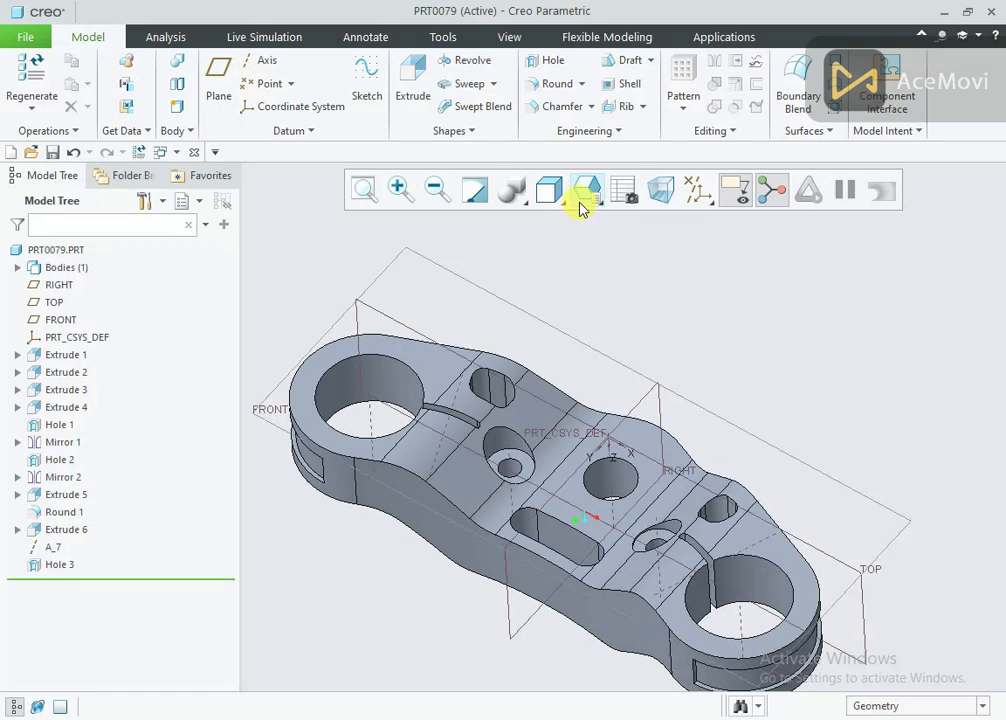
click(547, 60)
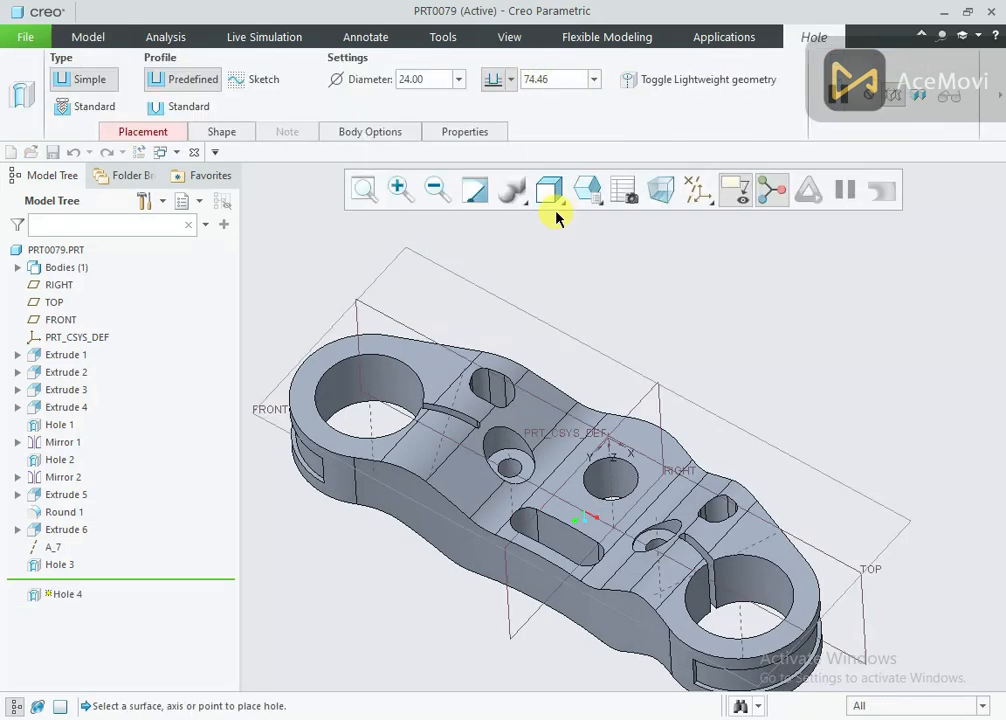
click(575, 493)
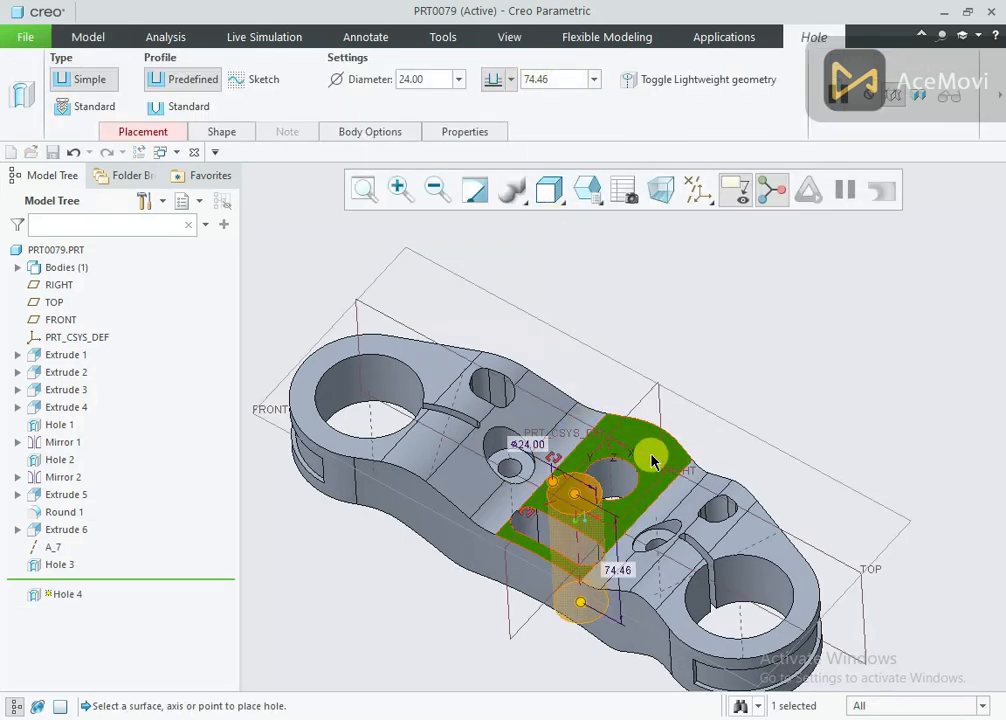
ctrl+click(607, 481)
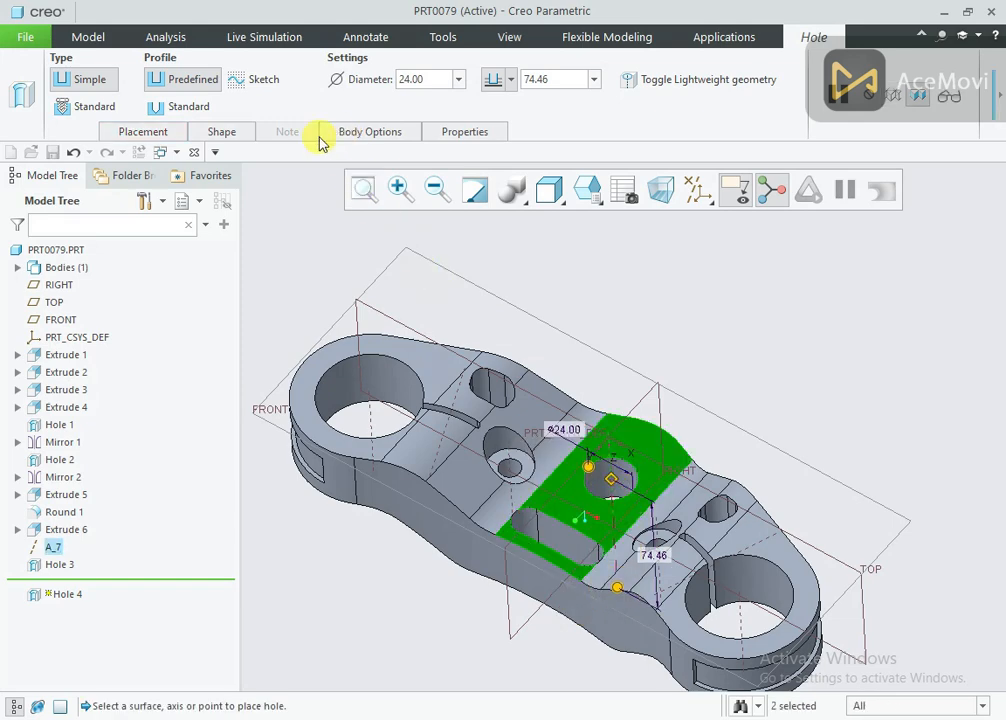
click(225, 132)
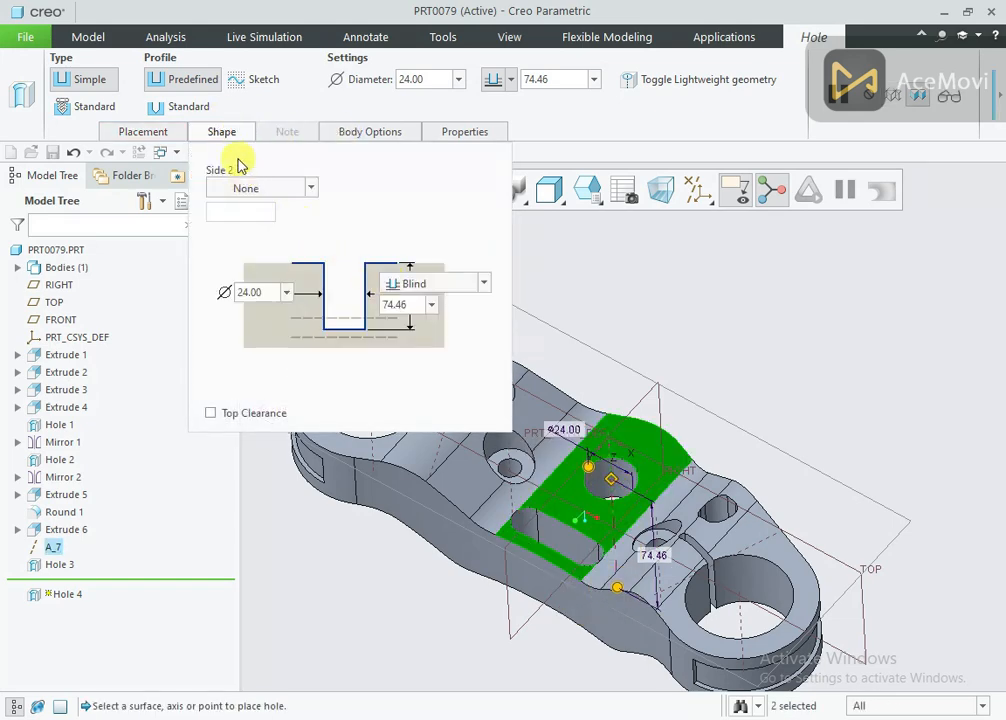
click(185, 106)
click(745, 79)
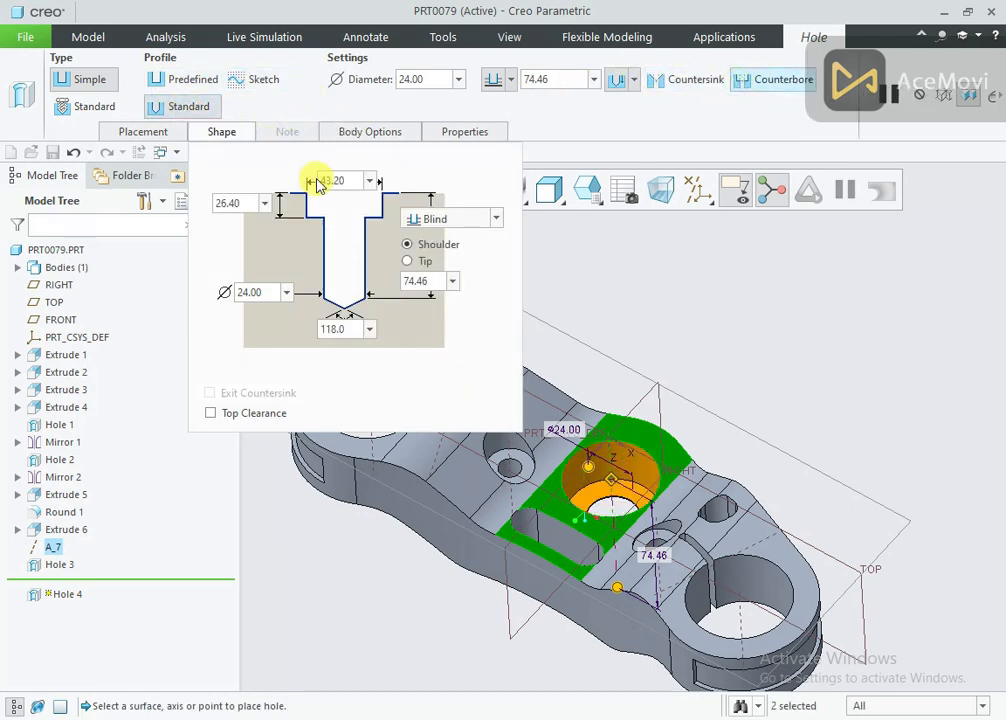
Step: Set the underside hole's counterbore to 50 mm diameter and 11 mm depth, with the hole running Through All
text(50)
key(Return)
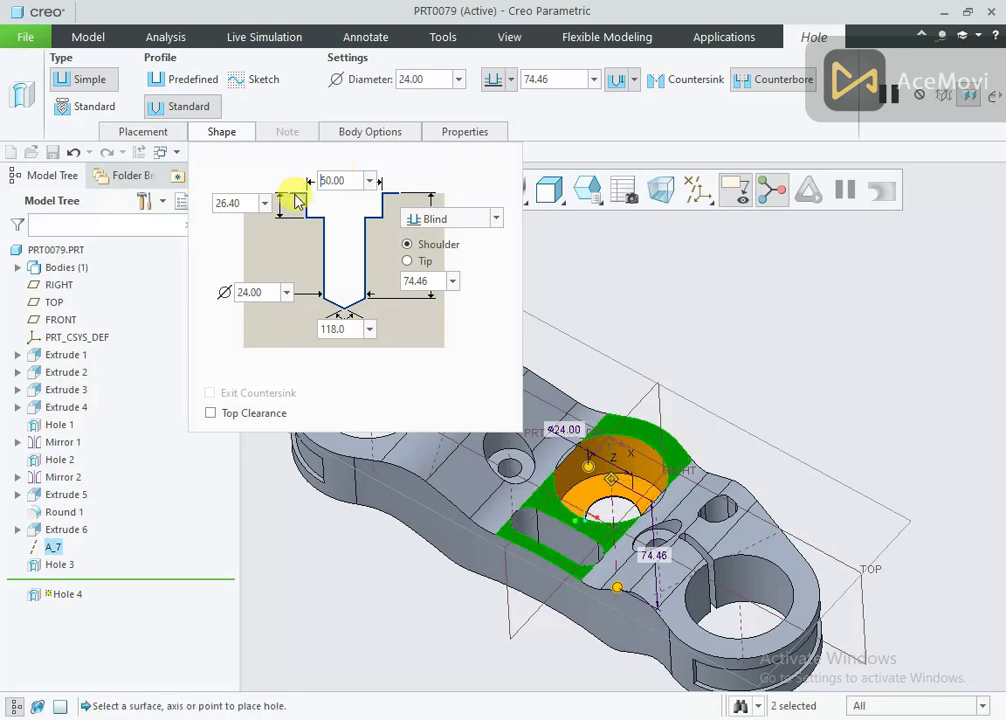
double_click(254, 200)
text(11)
key(Return)
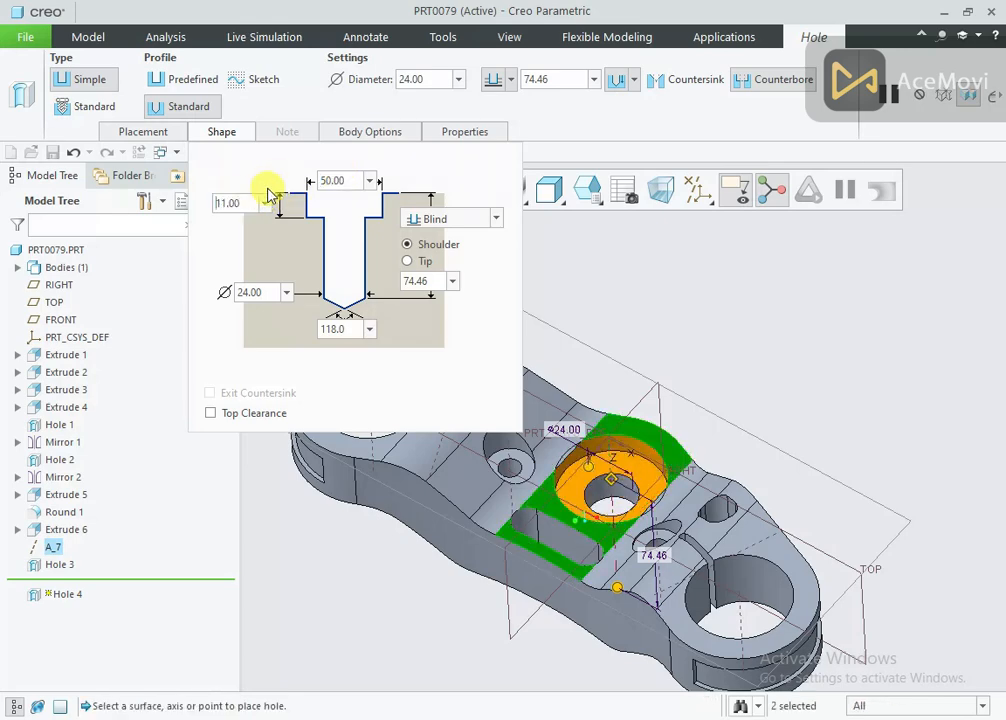
click(431, 218)
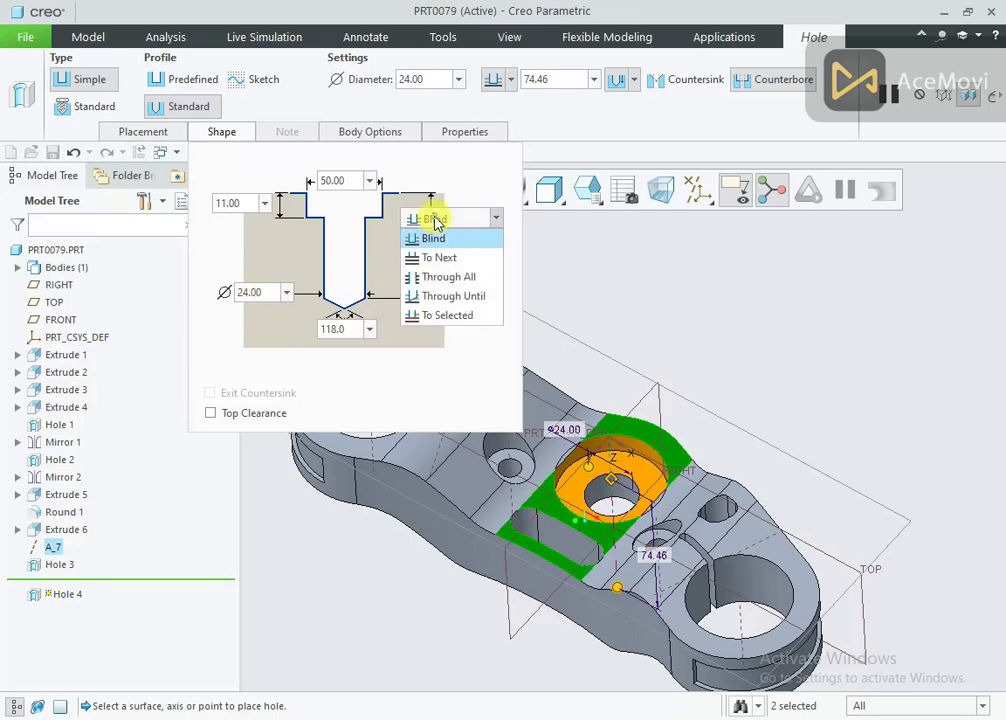
click(433, 276)
middle_drag(710, 398, 696, 363)
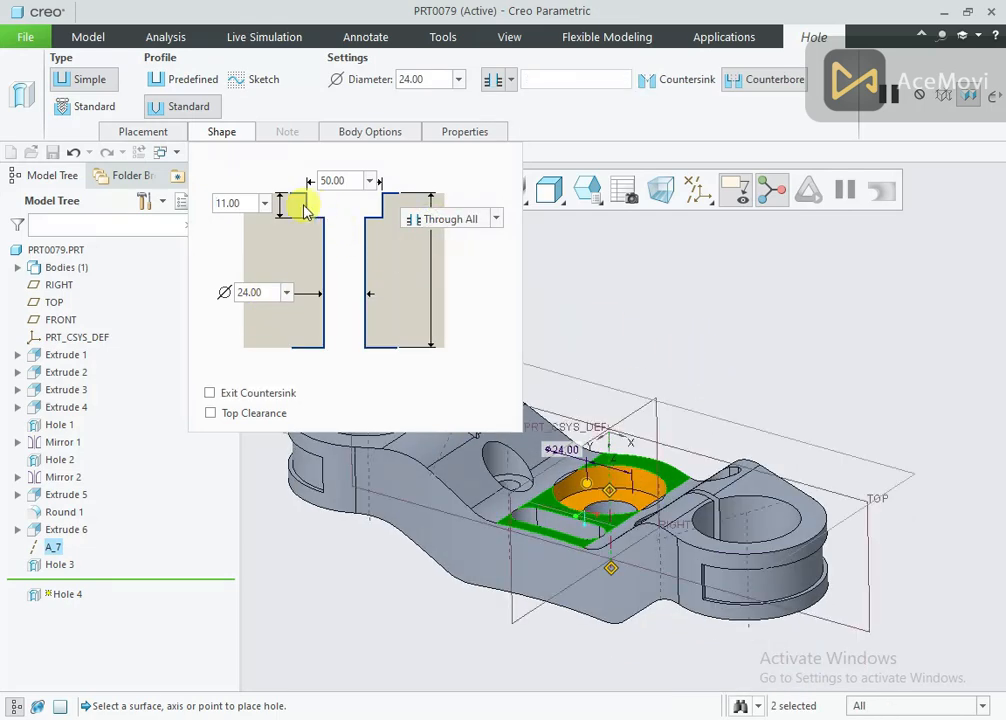
Step: Try a counterbore depth of 15 mm, restore it to 11 mm and complete the underside hole
text(15)
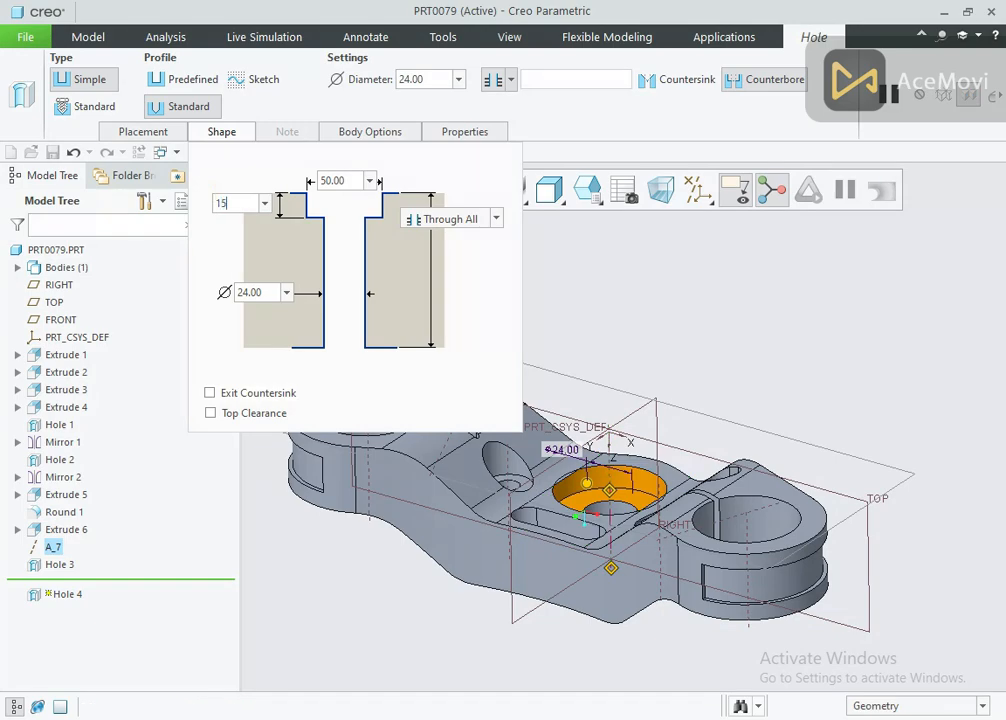
key(Return)
mouse_move(566, 348)
middle_down()
mouse_move(564, 272)
mouse_move(572, 360)
middle_up()
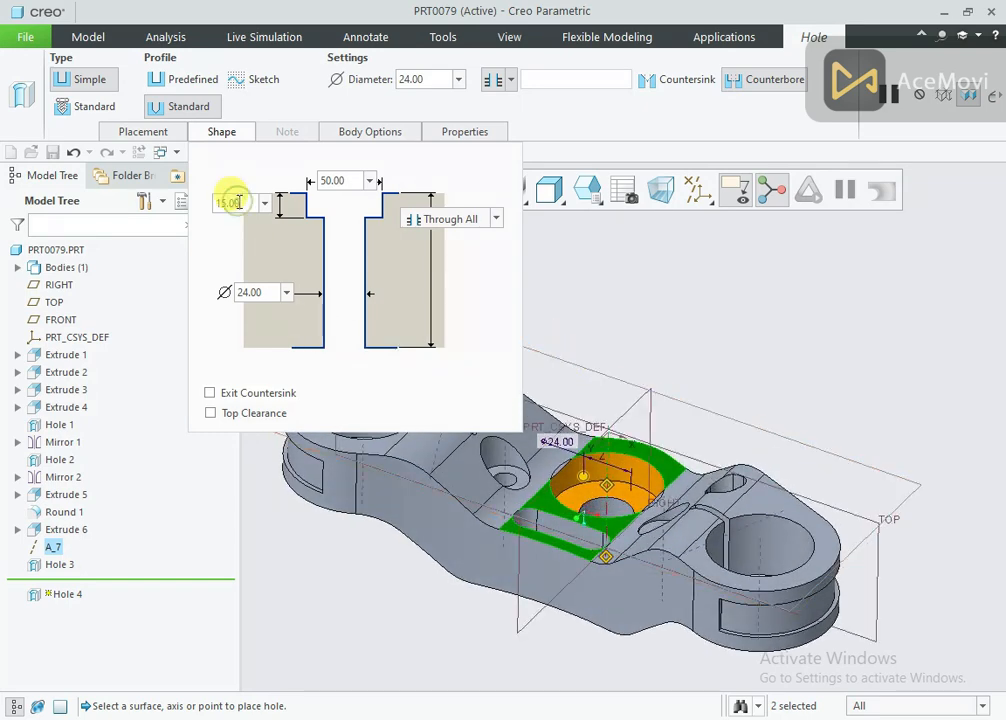
text(11)
key(Return)
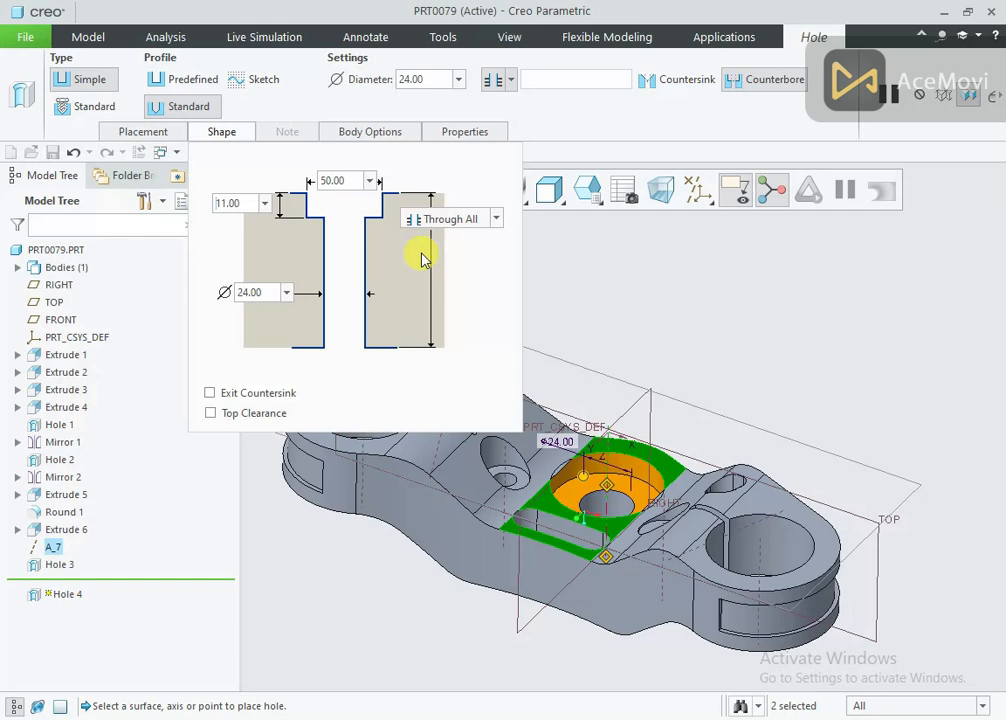
click(997, 124)
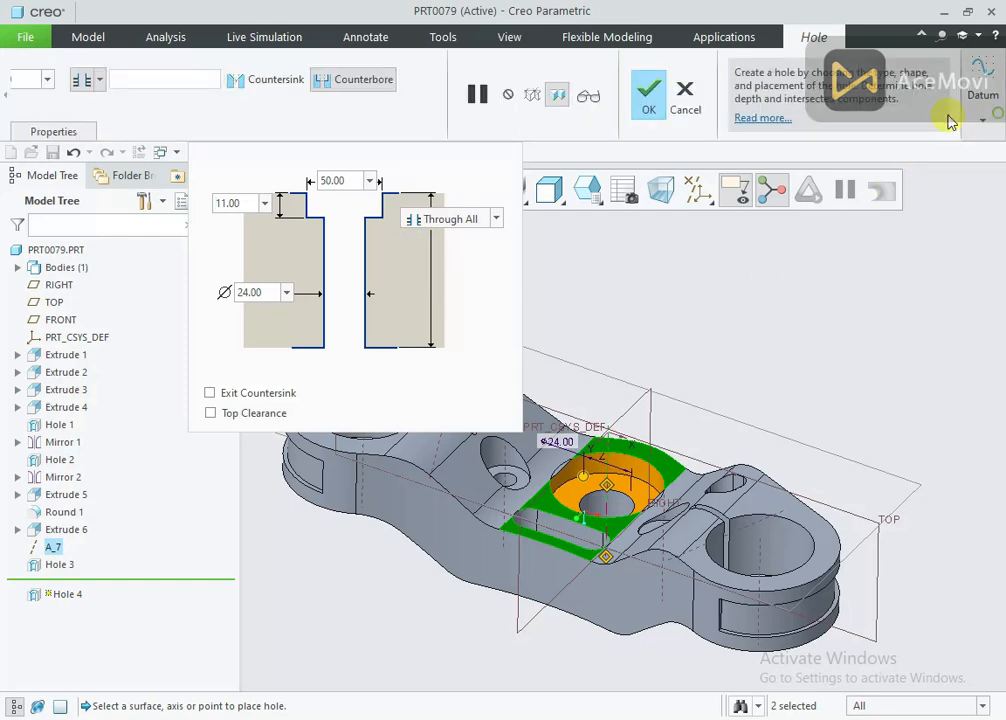
click(649, 93)
Step: Sketch on the underside counterbore's floor by projecting its outer circular edge, and extrude the circle 50 mm with Remove Material
scroll(616, 387, down, 4)
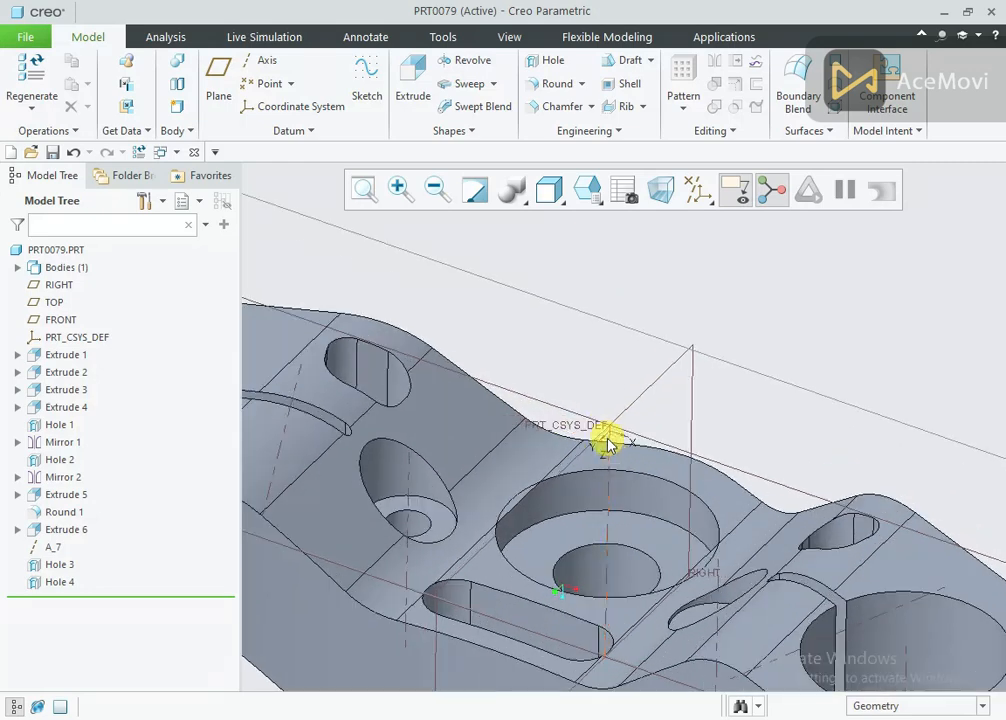
click(636, 535)
click(752, 448)
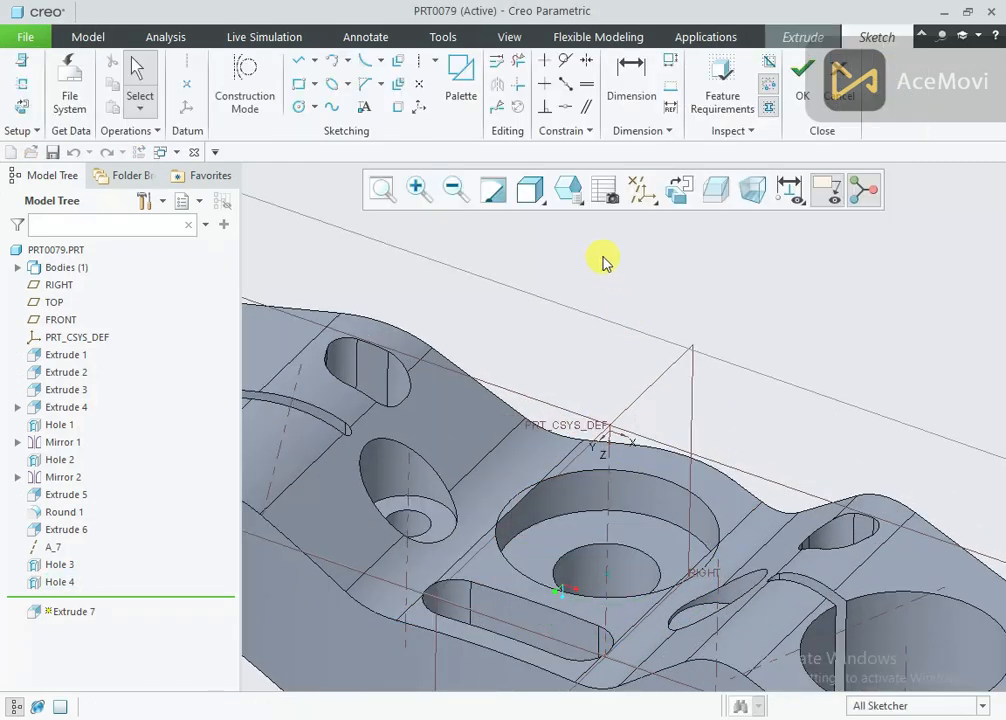
click(397, 109)
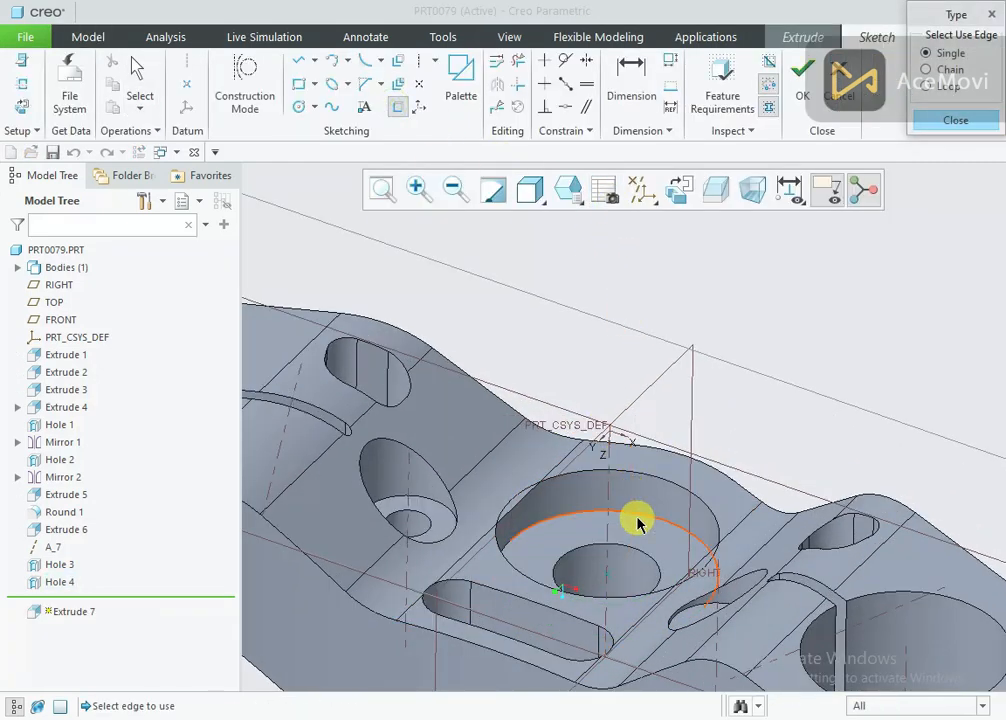
click(507, 552)
click(928, 128)
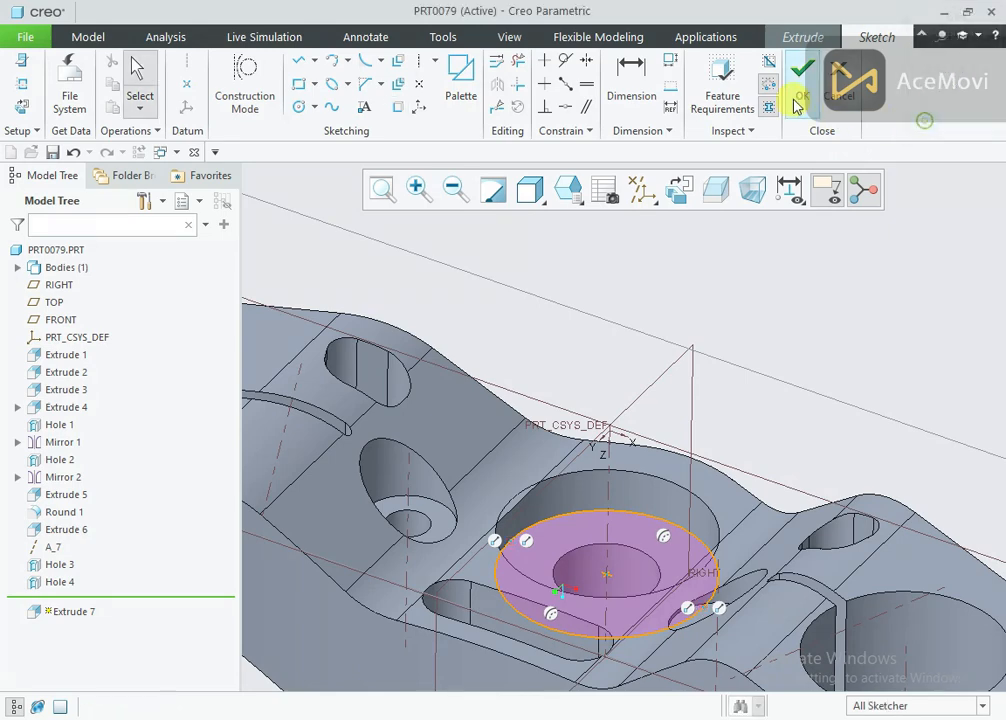
click(795, 90)
click(310, 83)
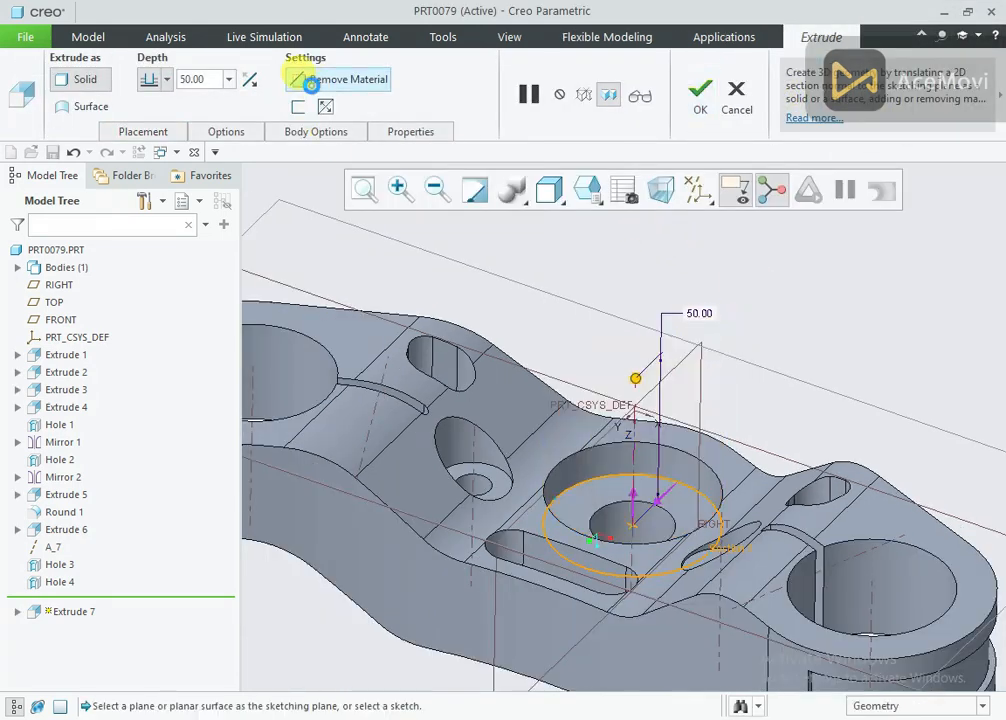
click(700, 94)
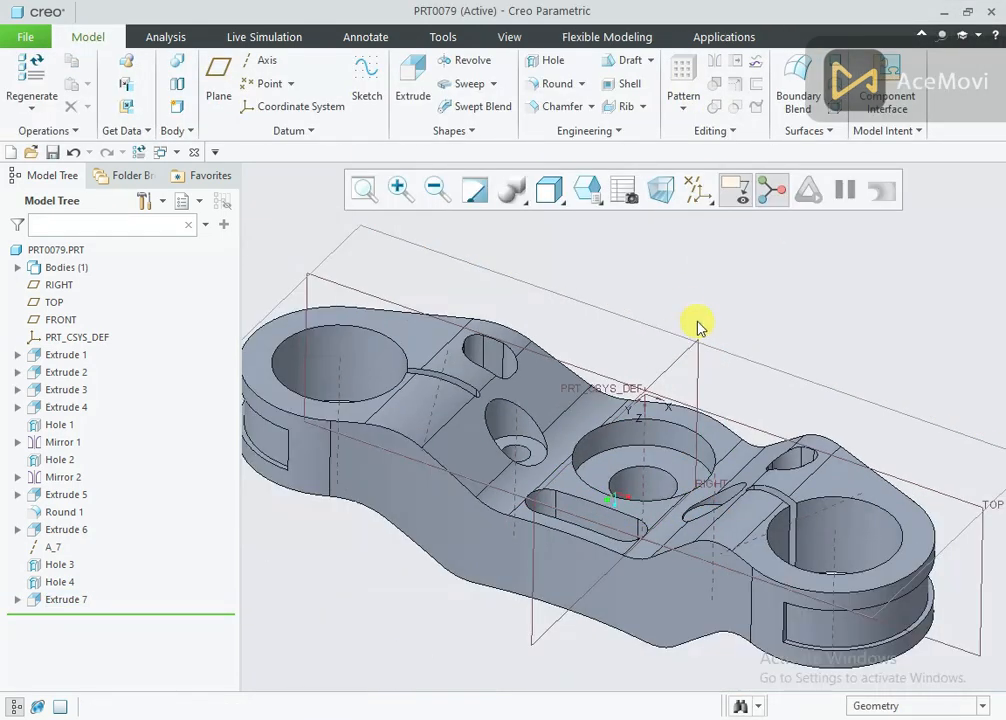
Step: Turn off the display of all datum axes, points, coordinate systems and planes
middle_drag(698, 328, 722, 447)
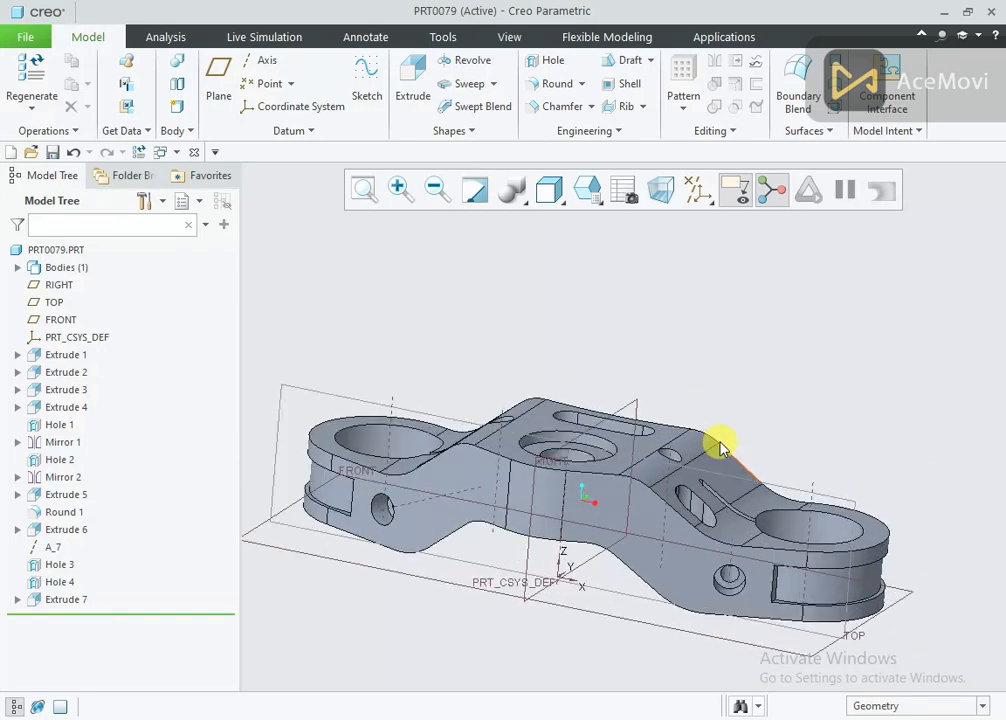
click(700, 192)
click(718, 218)
middle_drag(597, 314, 603, 370)
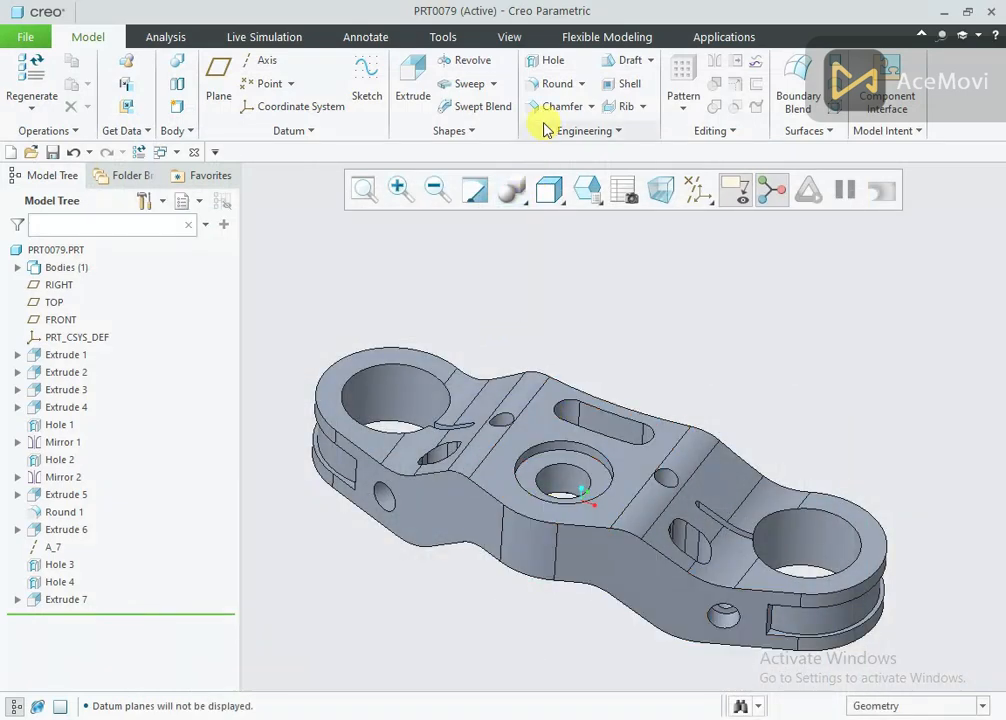
Step: Start a Round with a 2 mm radius on the outer edge chain of the part's upper face
click(545, 84)
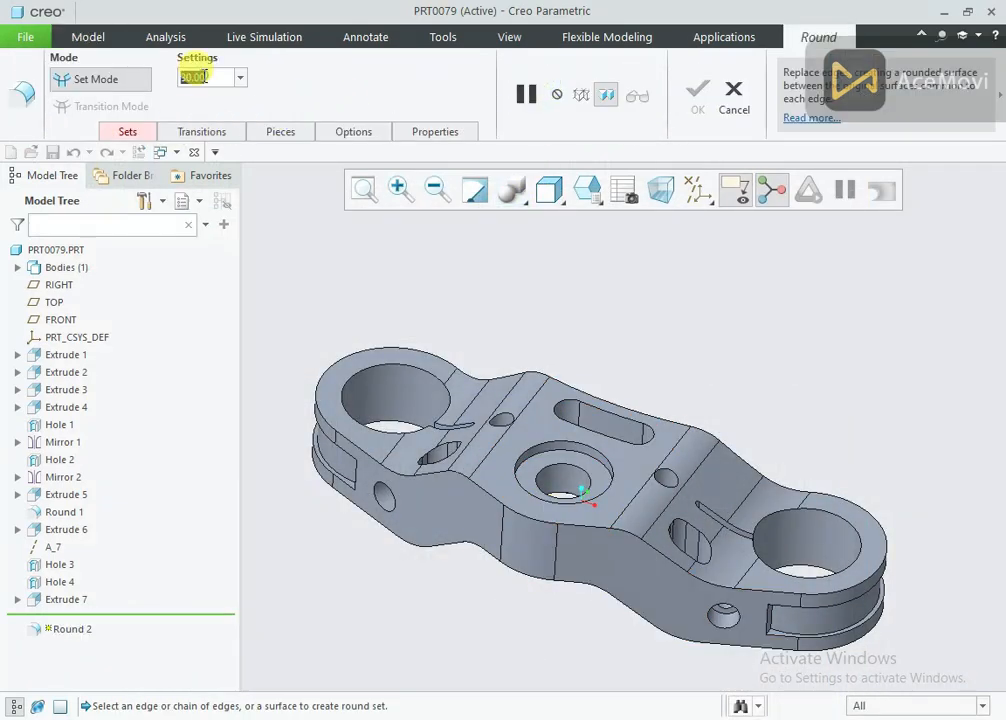
text(2)
key(Return)
scroll(456, 381, up, 3)
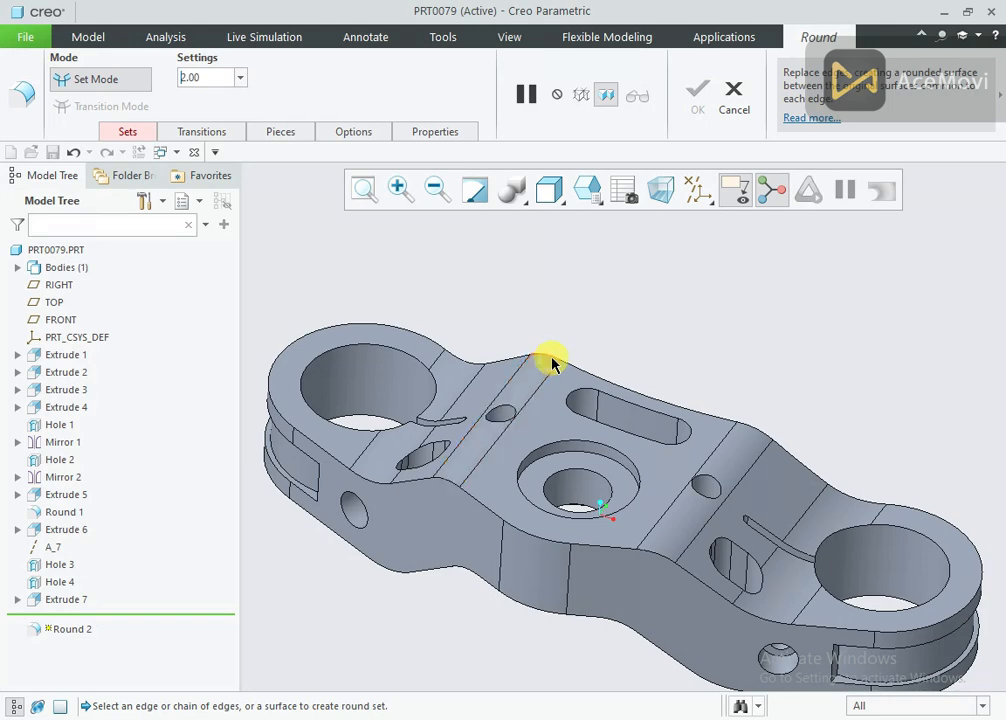
click(550, 357)
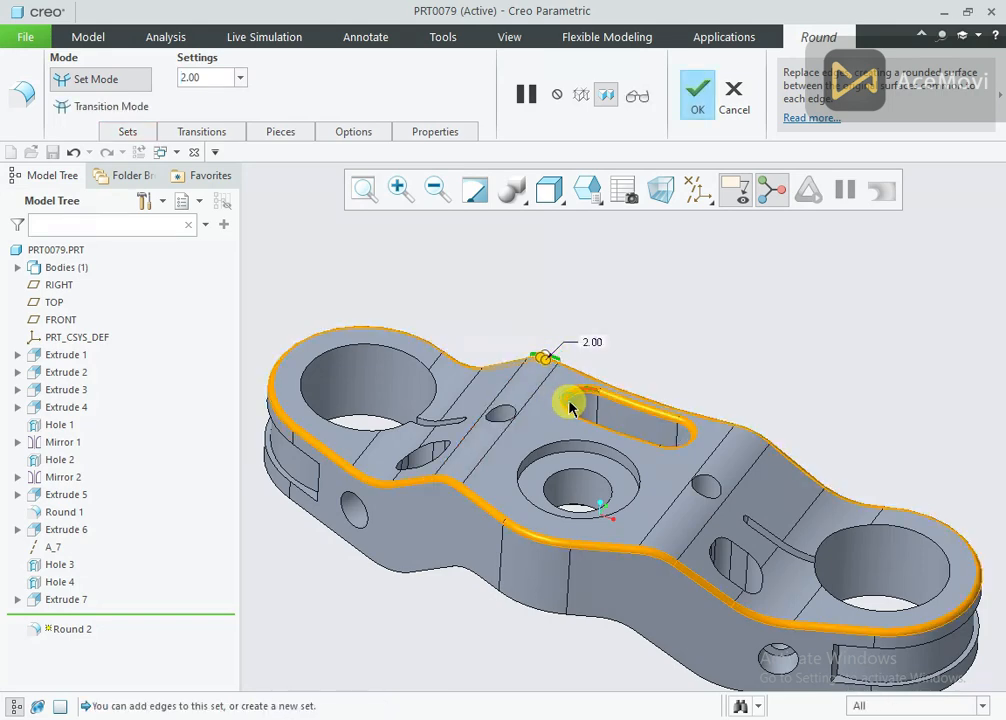
Step: Add the upper-face edges of the slot, central counterbore, two small counterbored holes, both oblong openings and one large end bore to the 2 mm round
ctrl+click(570, 405)
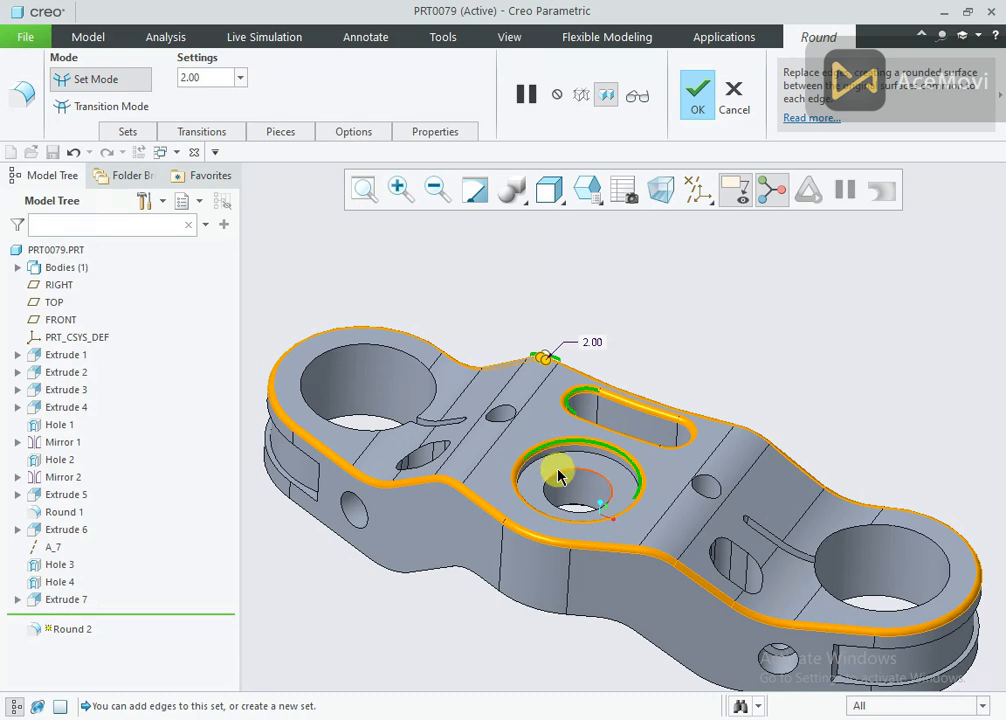
ctrl+click(757, 562)
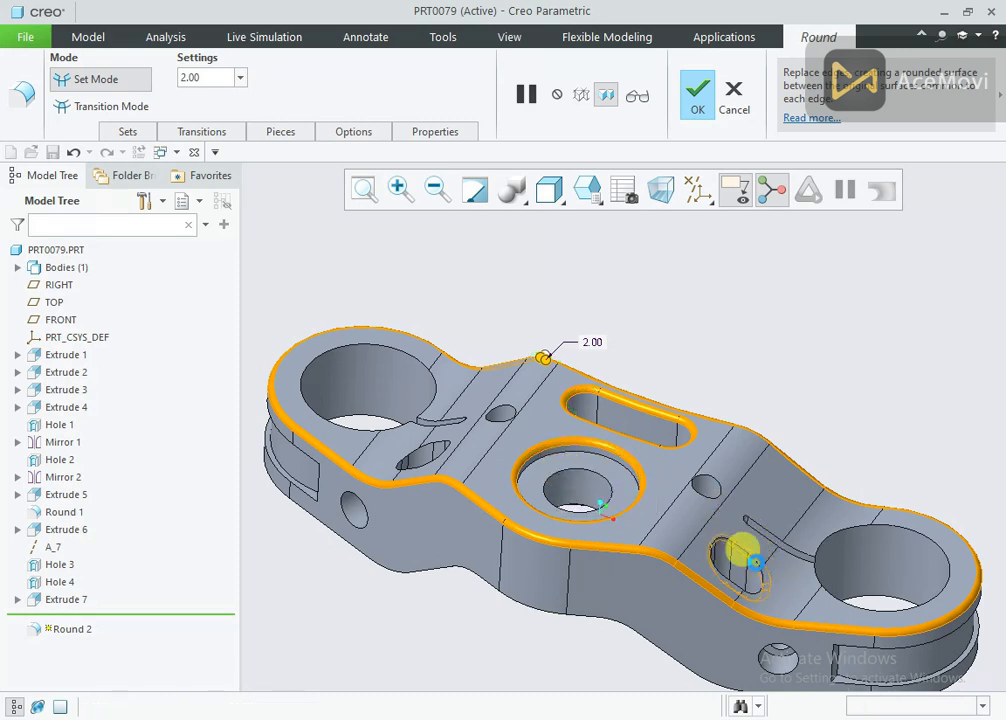
ctrl+click(714, 484)
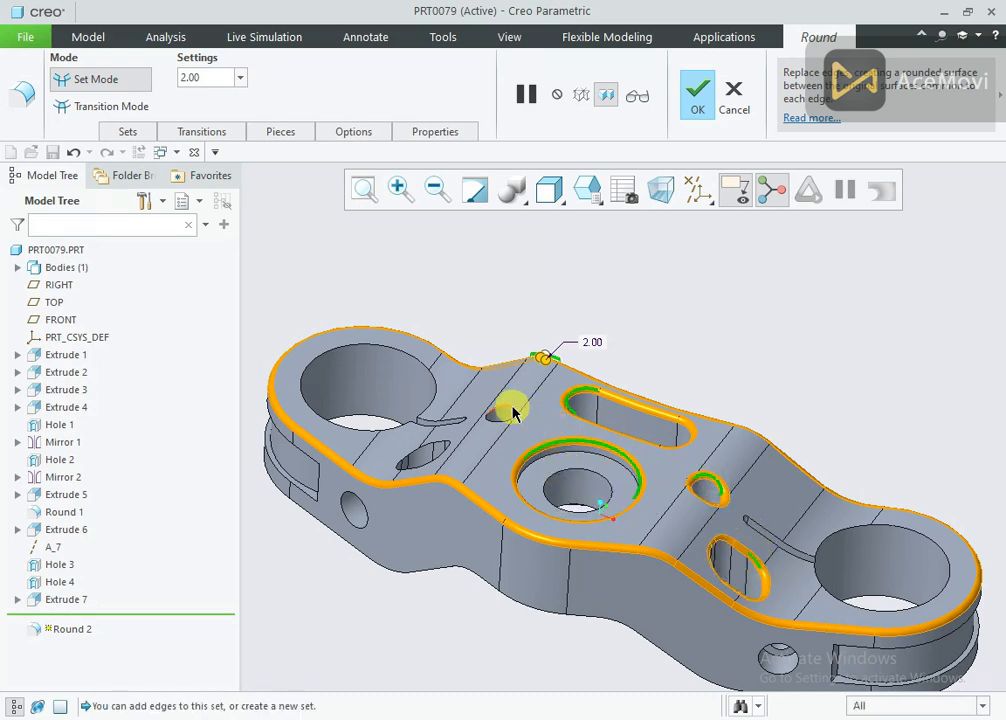
ctrl+click(510, 410)
ctrl+click(390, 427)
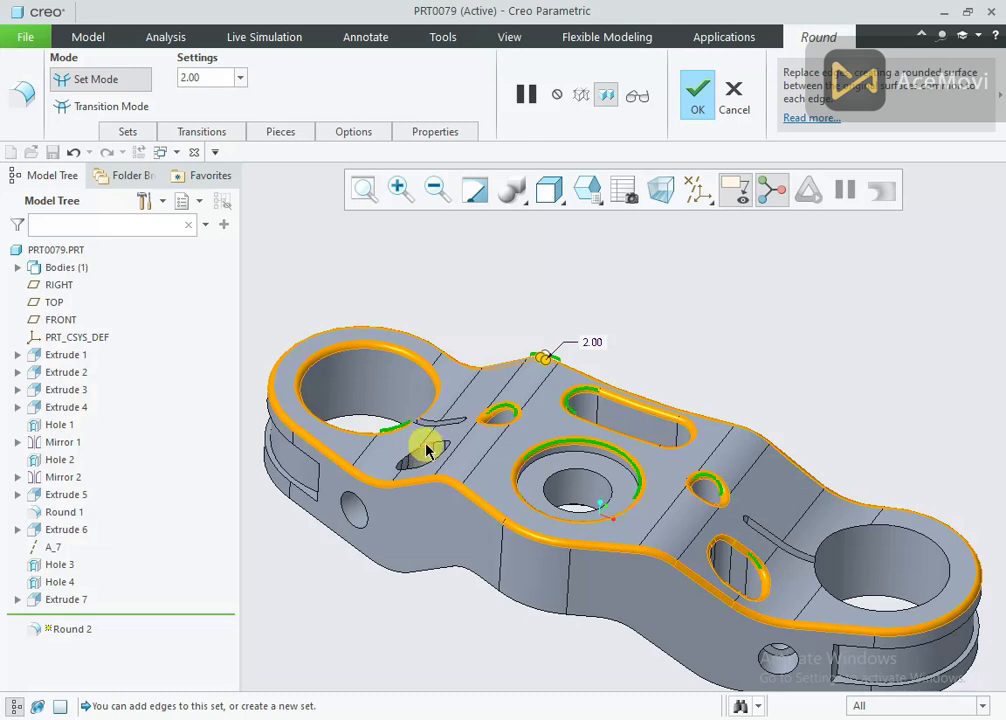
ctrl+click(418, 448)
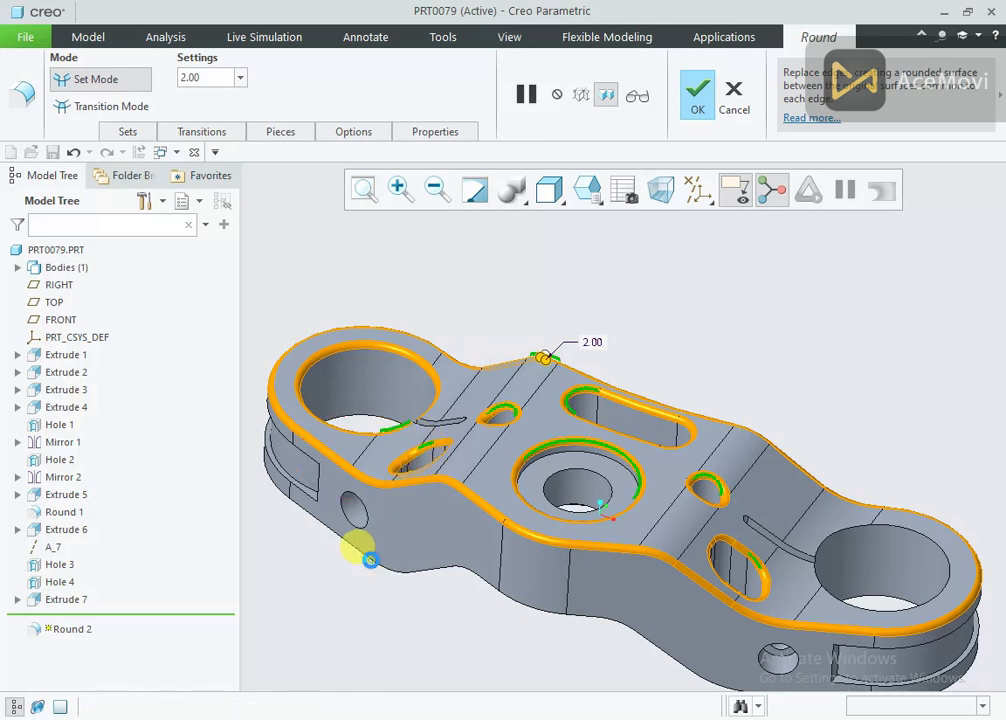
Step: Add the underside's outer edge chain and the remaining large end bore's upper edge to the 2 mm round, and complete it
ctrl+click(370, 558)
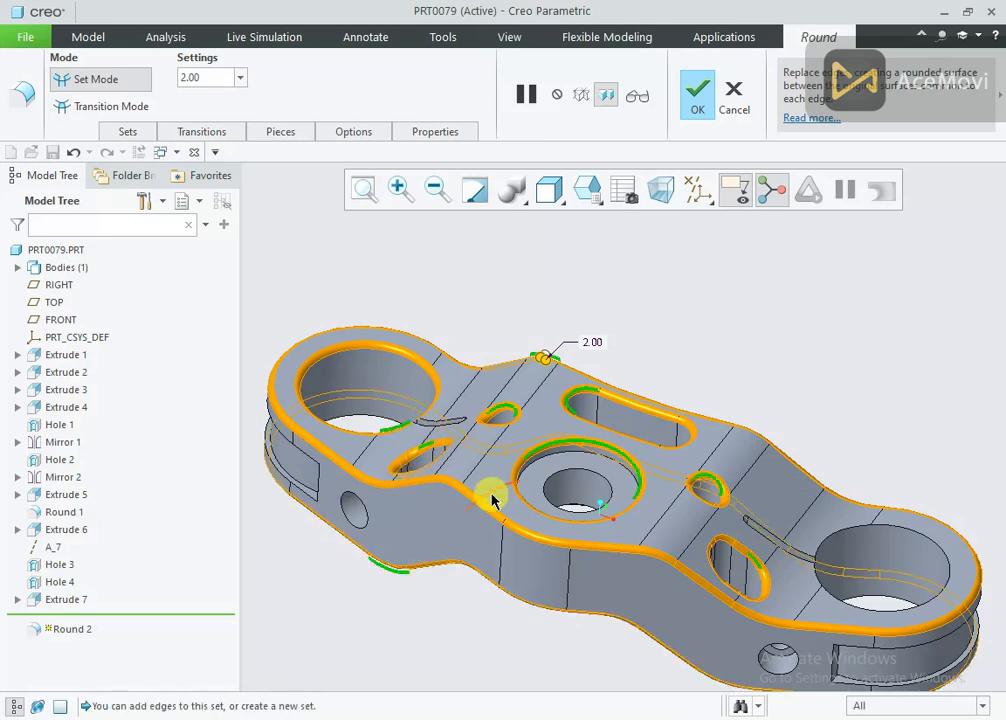
ctrl+click(840, 538)
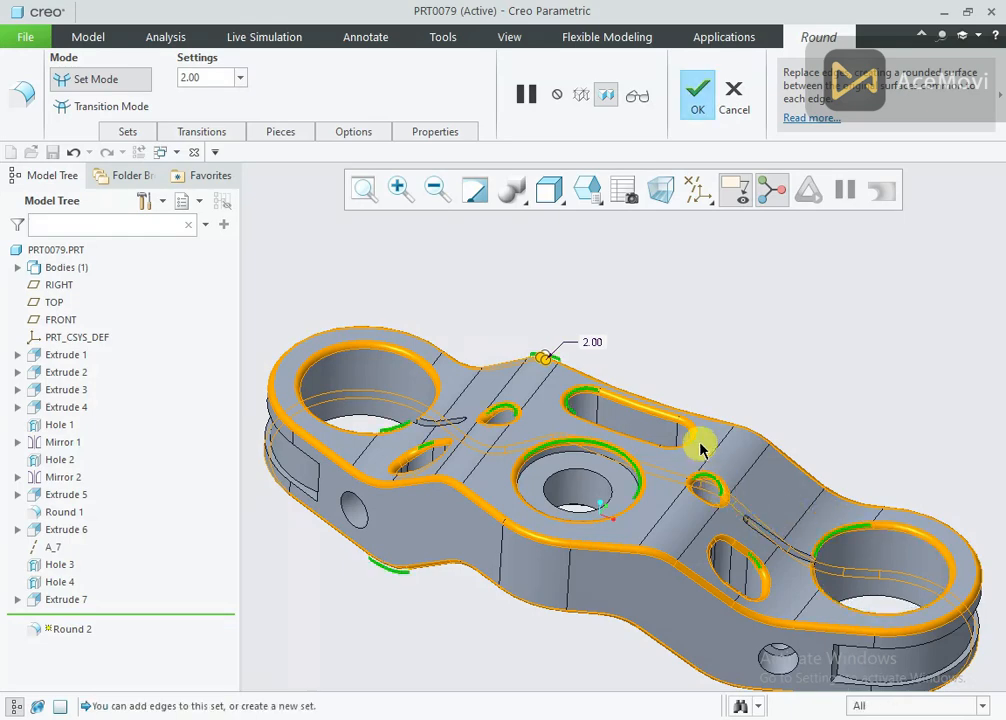
middle_drag(746, 478, 689, 384)
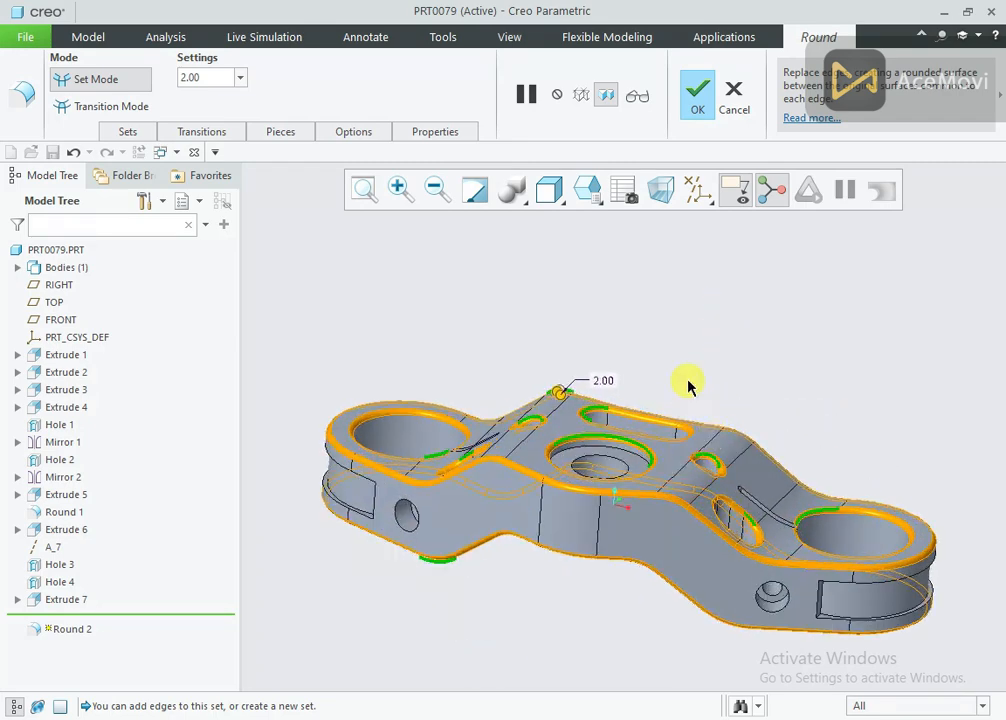
click(701, 123)
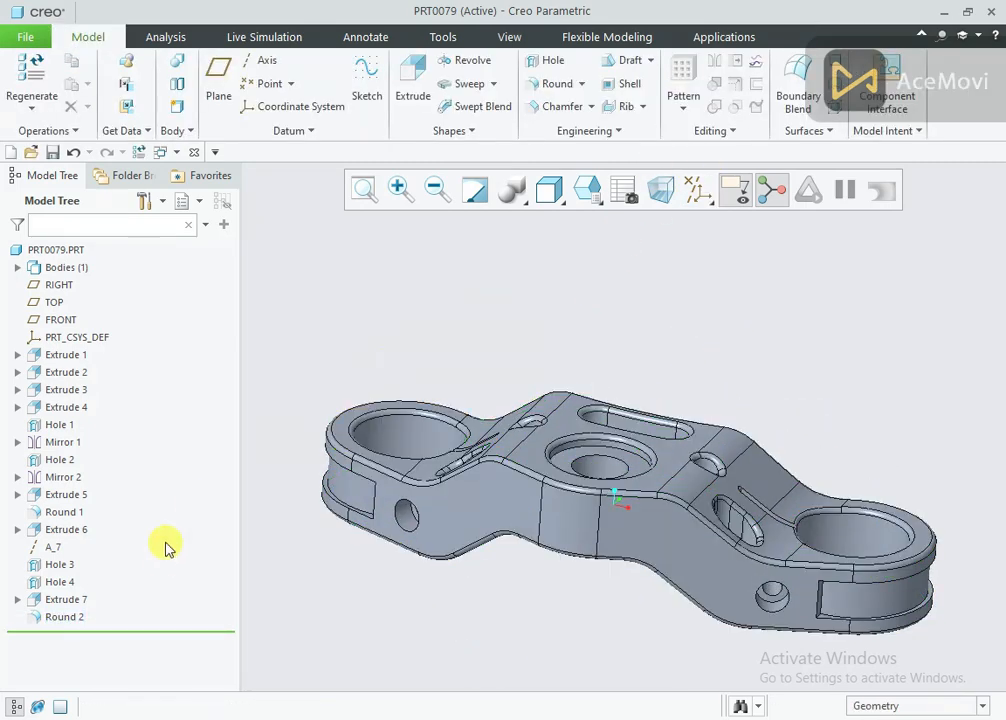
Step: Chamfer the central through-hole's edge on the underside counterbore floor with a 45 x D chamfer of 2 mm
click(540, 106)
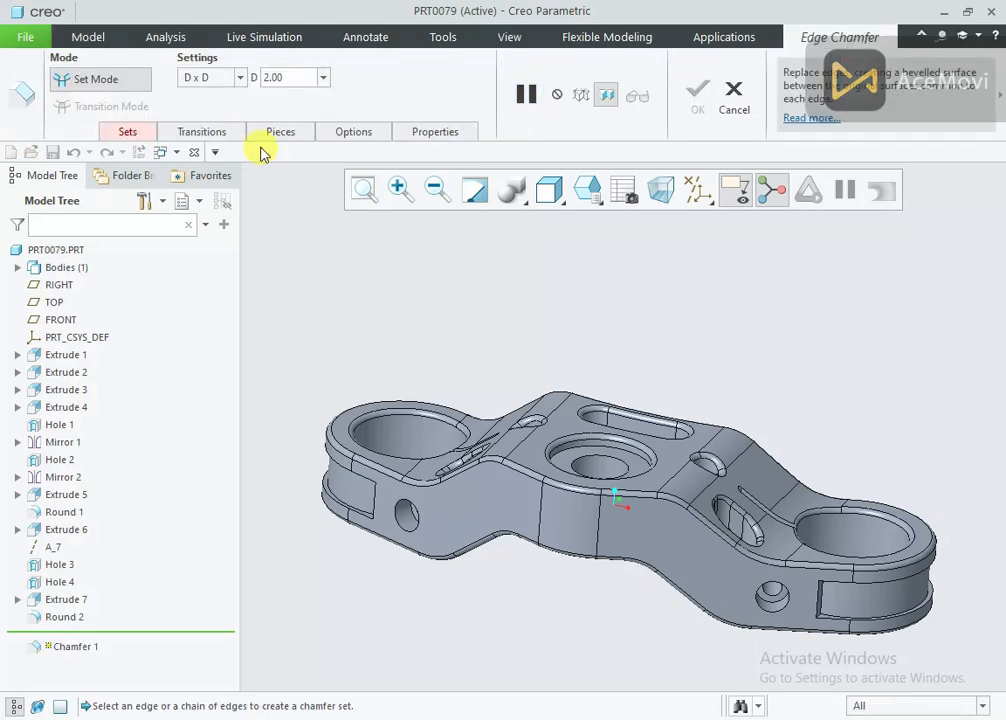
click(231, 86)
click(221, 136)
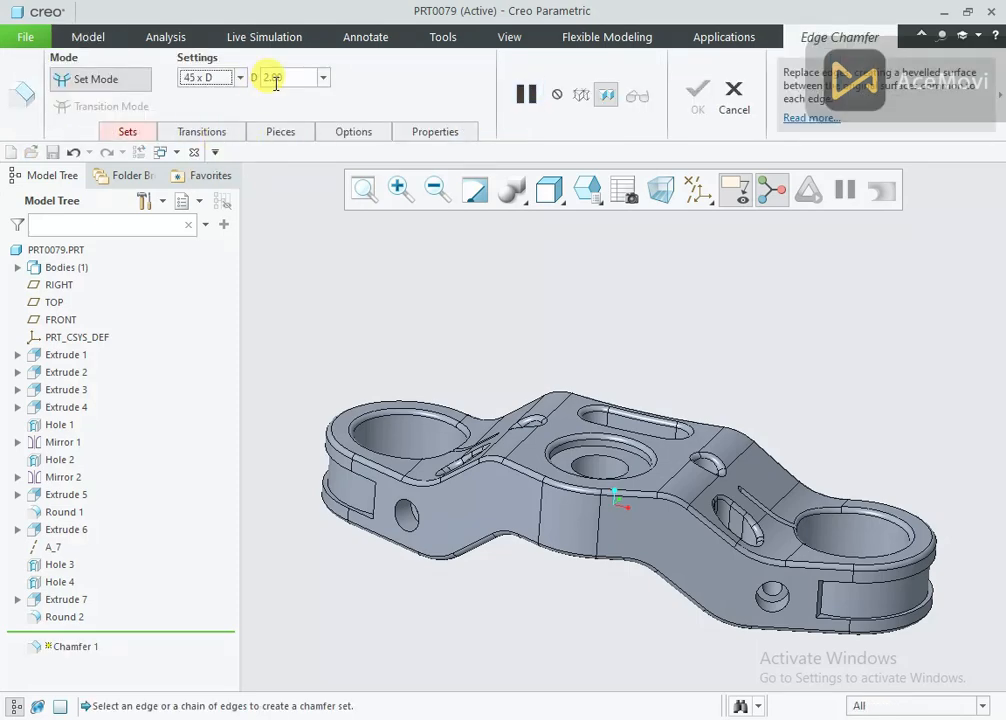
middle_drag(435, 425, 573, 370)
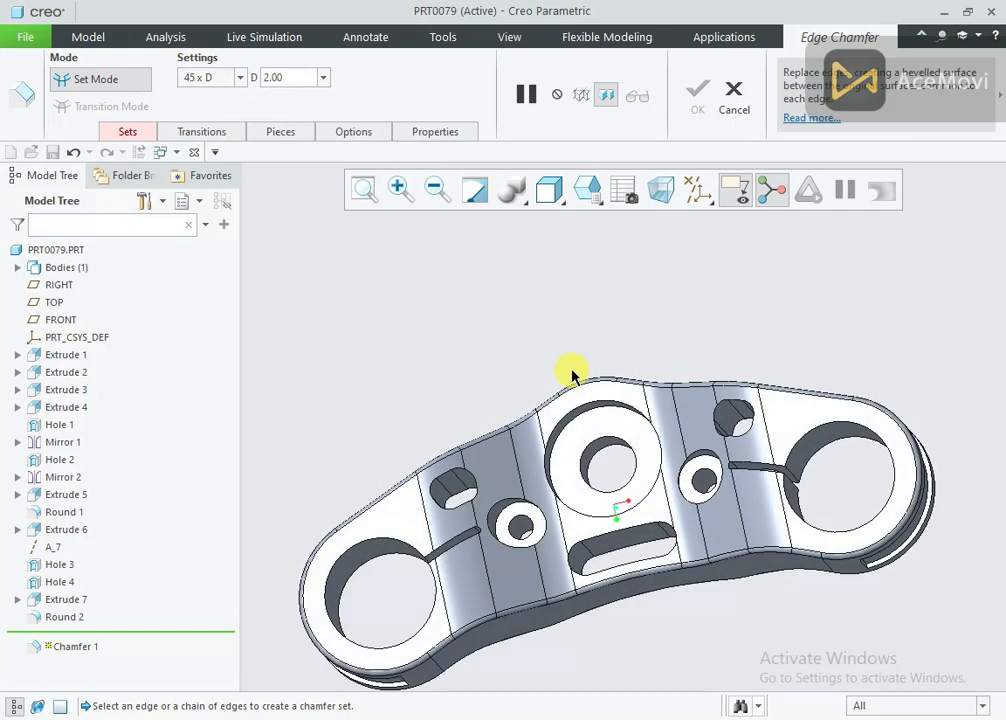
click(594, 443)
click(686, 119)
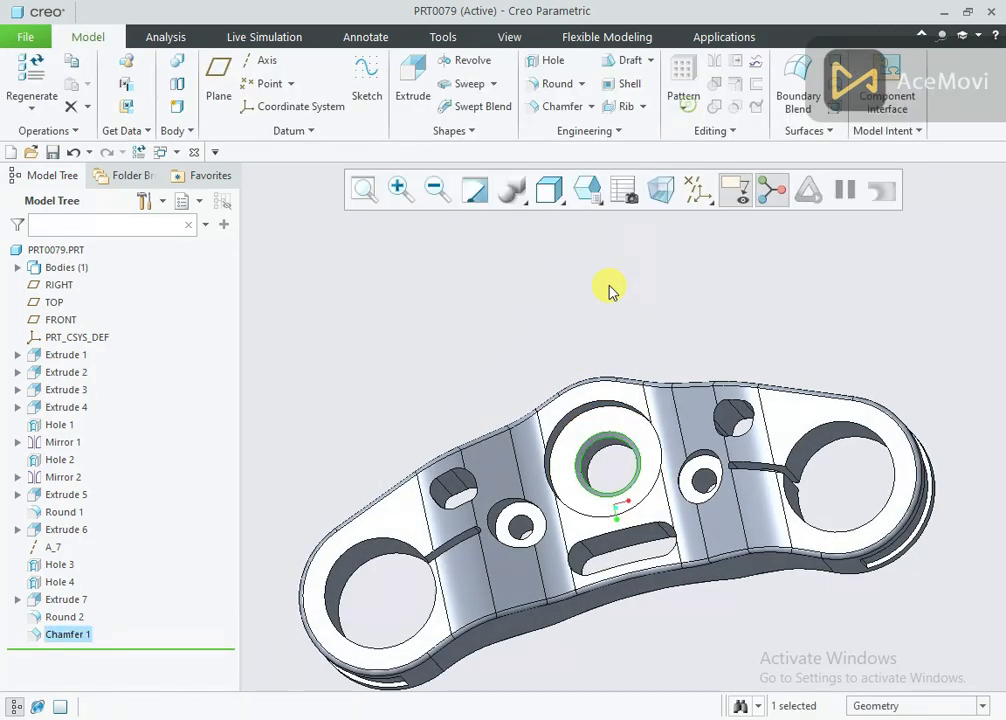
middle_drag(606, 287, 595, 460)
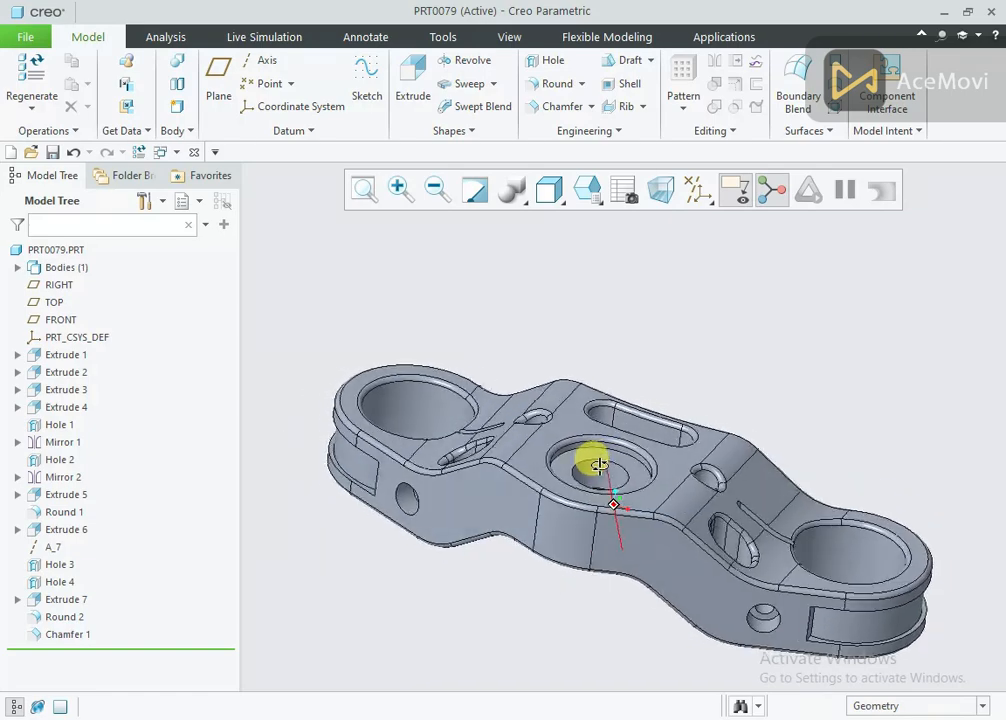
middle_drag(595, 460, 431, 429)
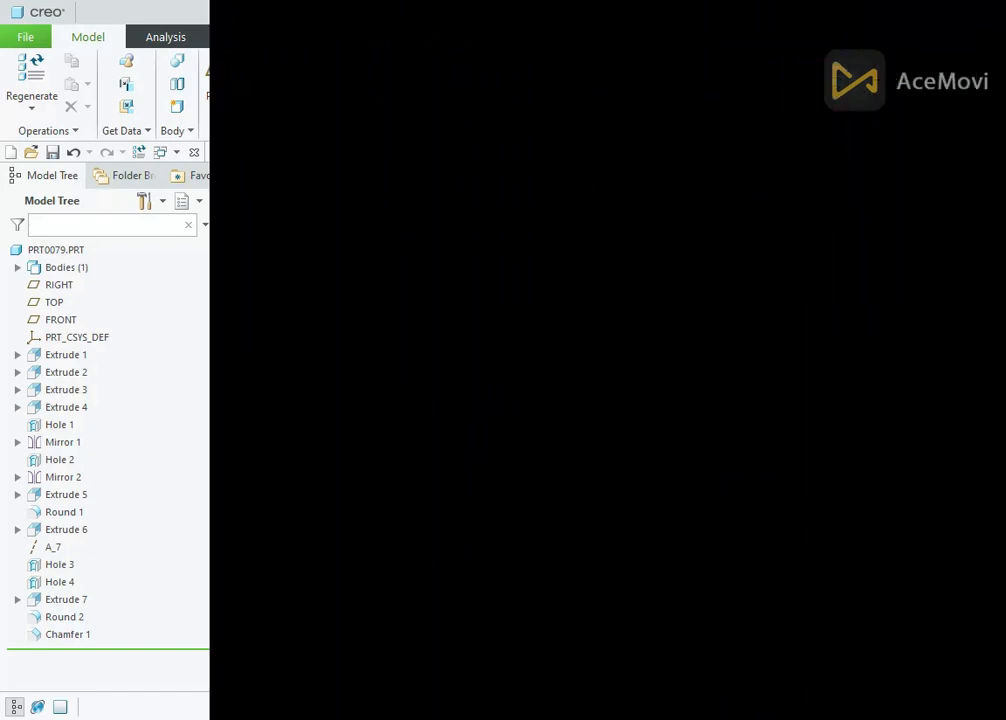